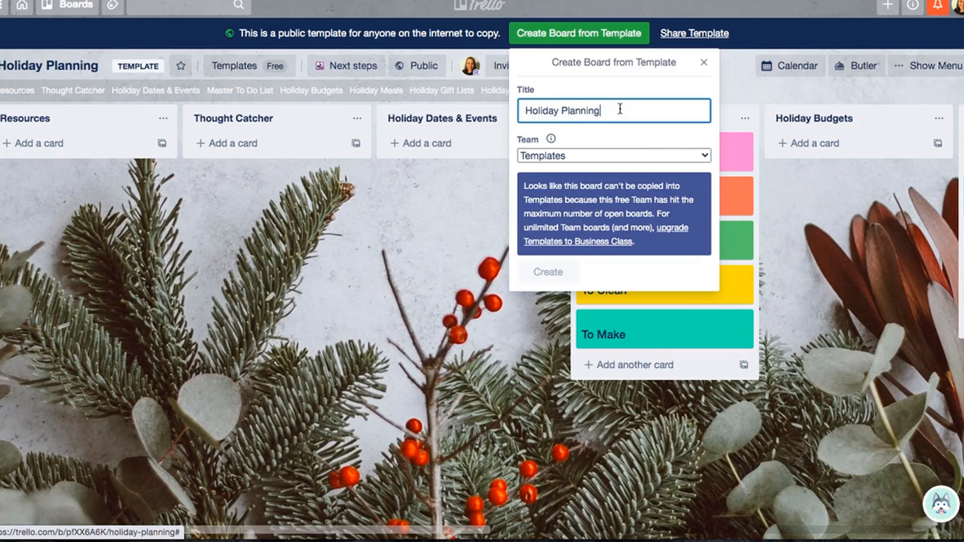
- Create a board from the Holiday Planning template, titled "Holiday Planning {MC}" and assigned to no team, then close the new board's menu
type("[MC]")
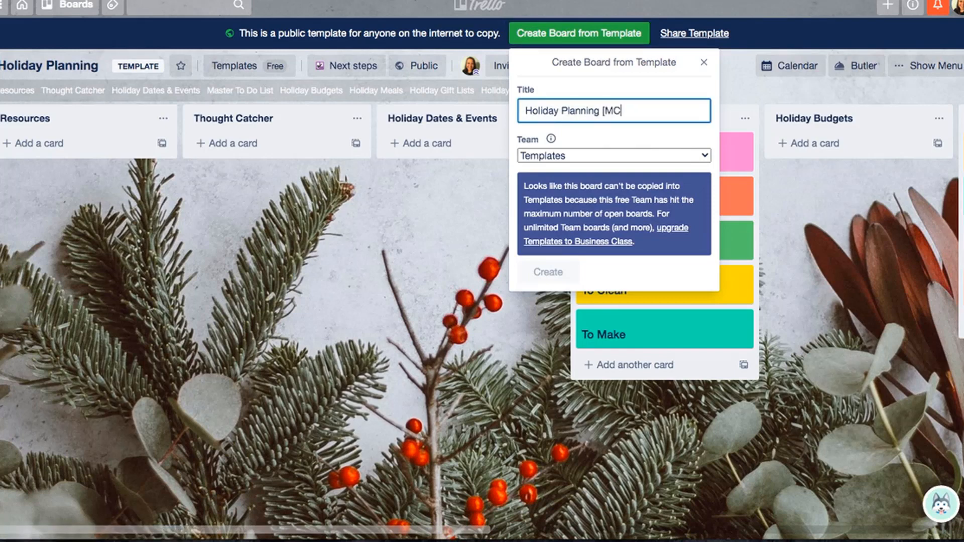
left_click(602, 154)
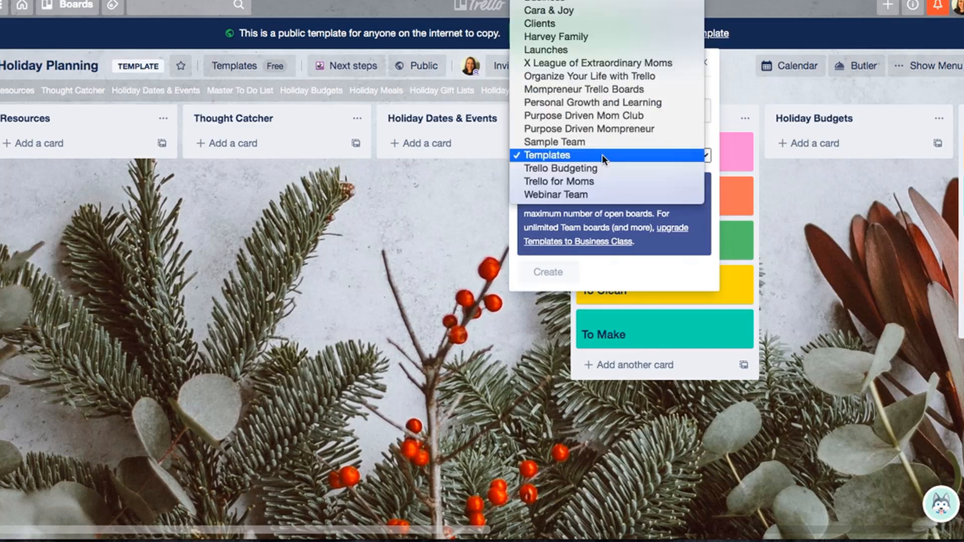
left_click(578, 1)
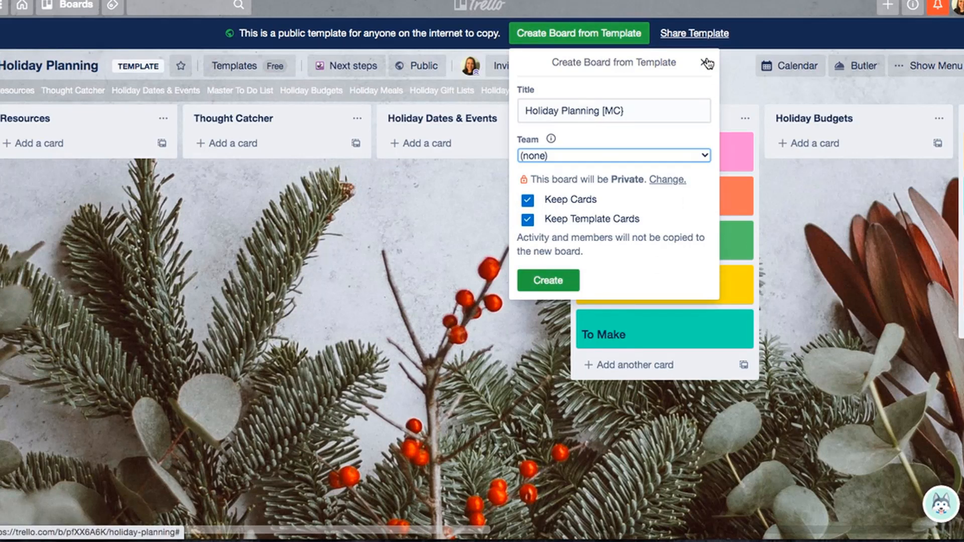
left_click(573, 286)
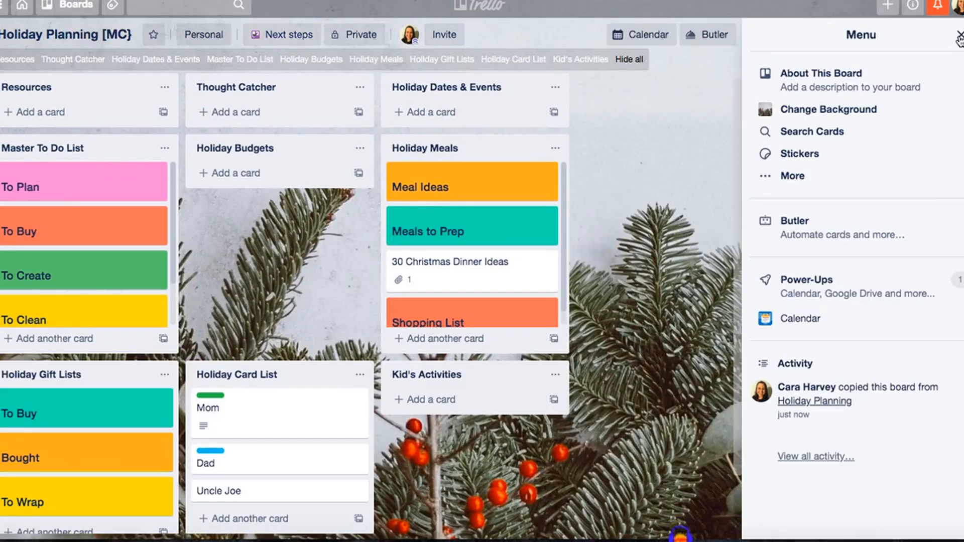
left_click(959, 37)
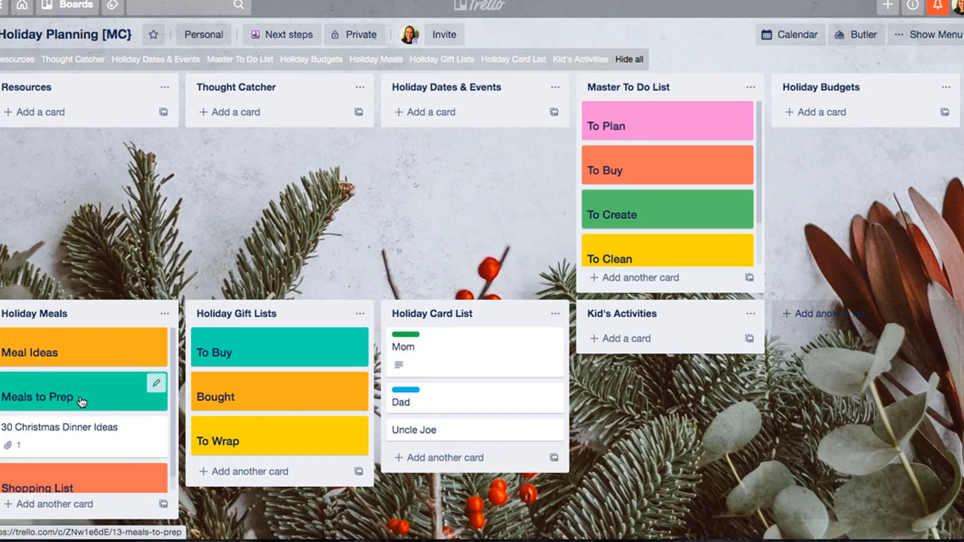
scroll(80, 400, "down", 1)
left_click(165, 89)
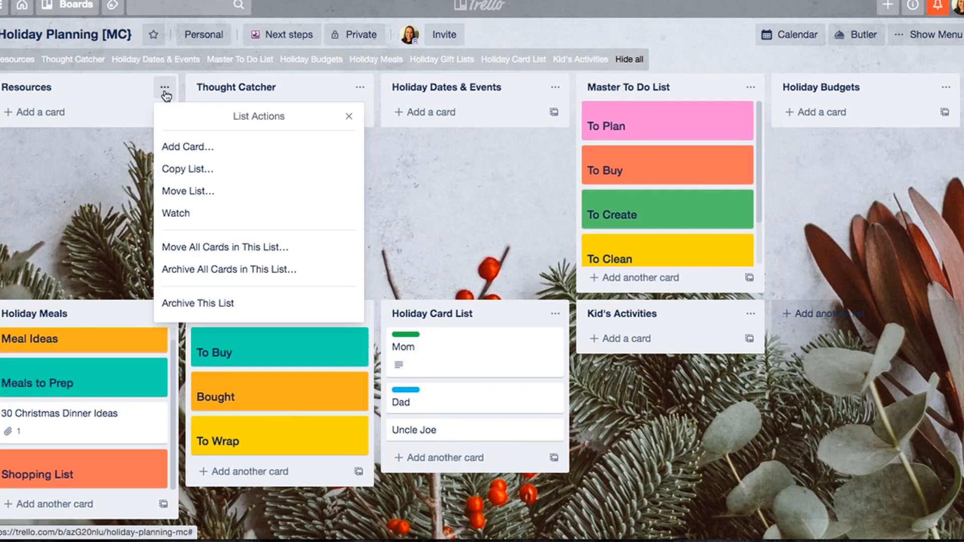
left_click(526, 223)
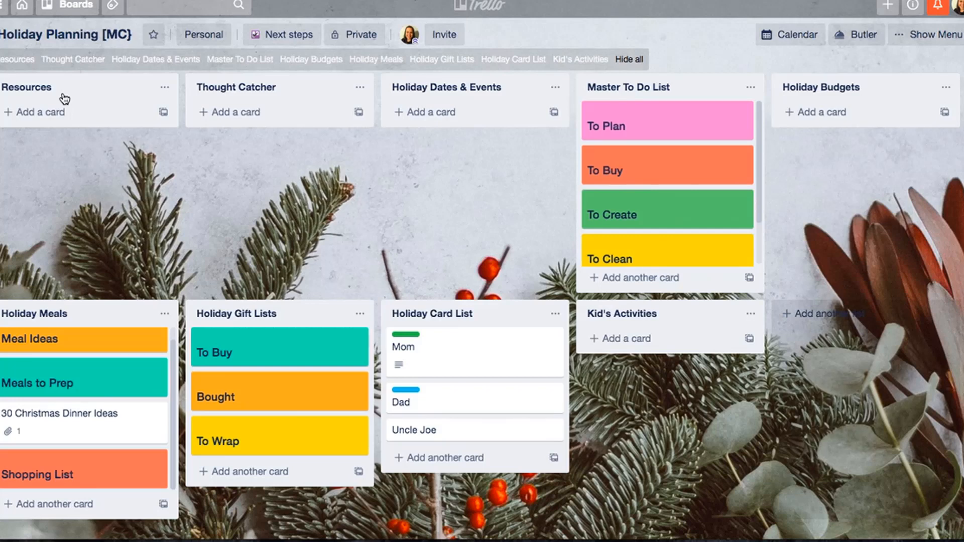
left_click(239, 109)
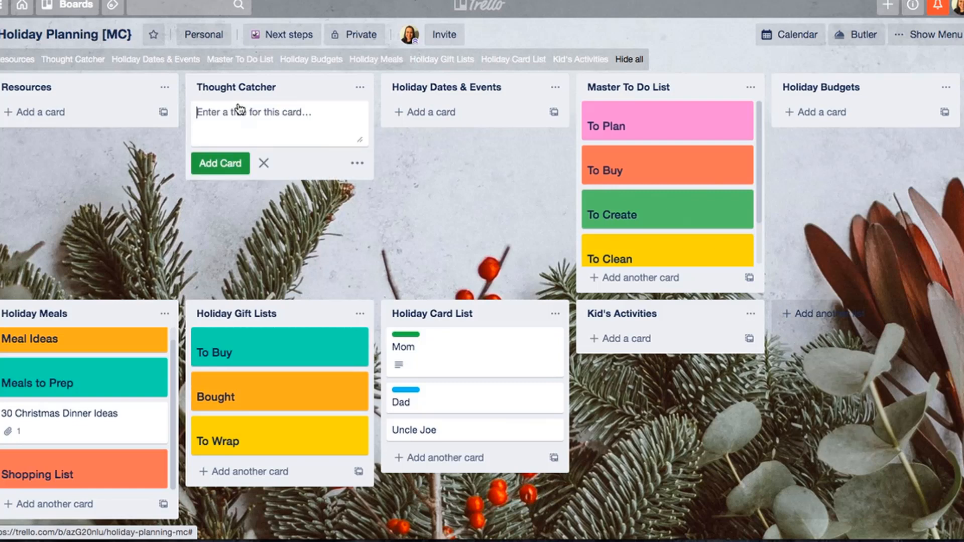
left_click(263, 163)
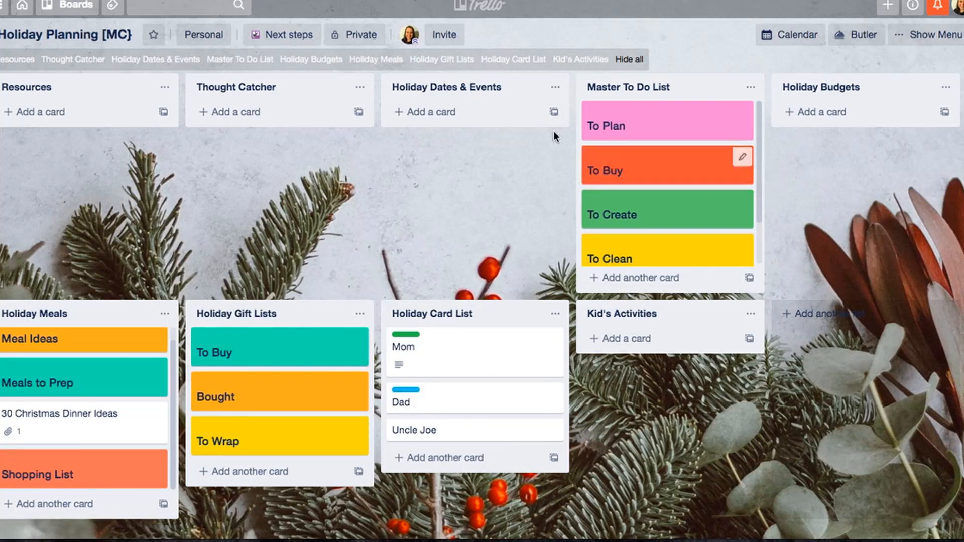
- Add a card titled "Trunk or Treat" to the Holiday Dates & Events list
left_click(436, 113)
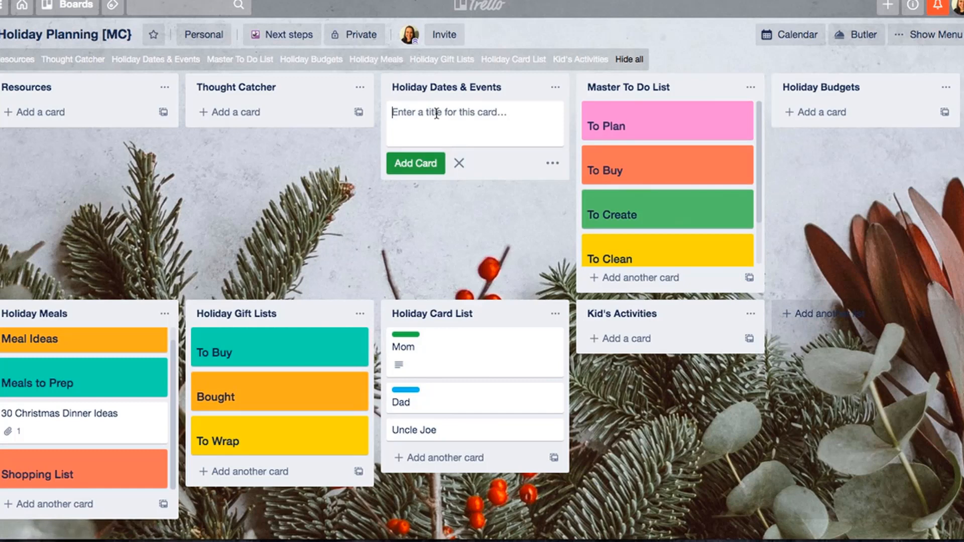
type("Trunk or ")
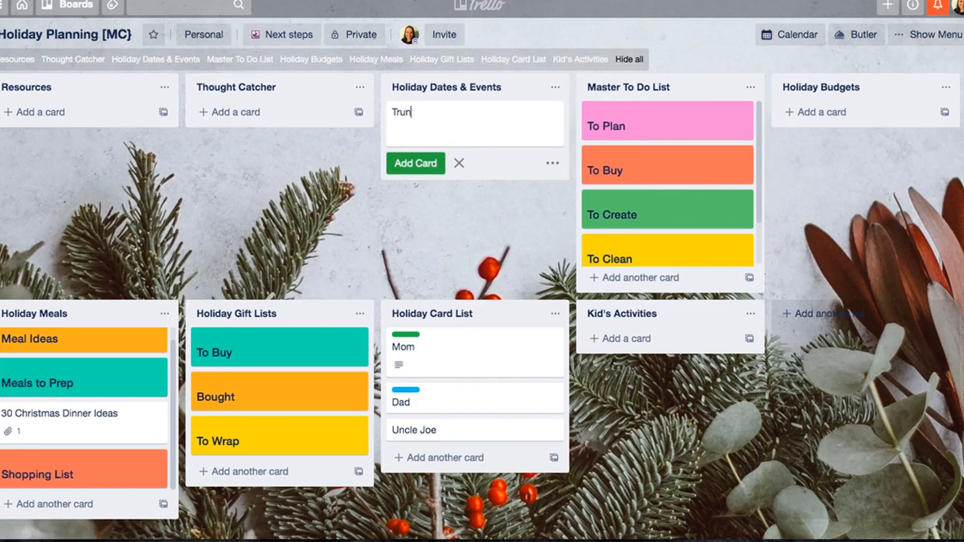
type("Treat")
key("Return")
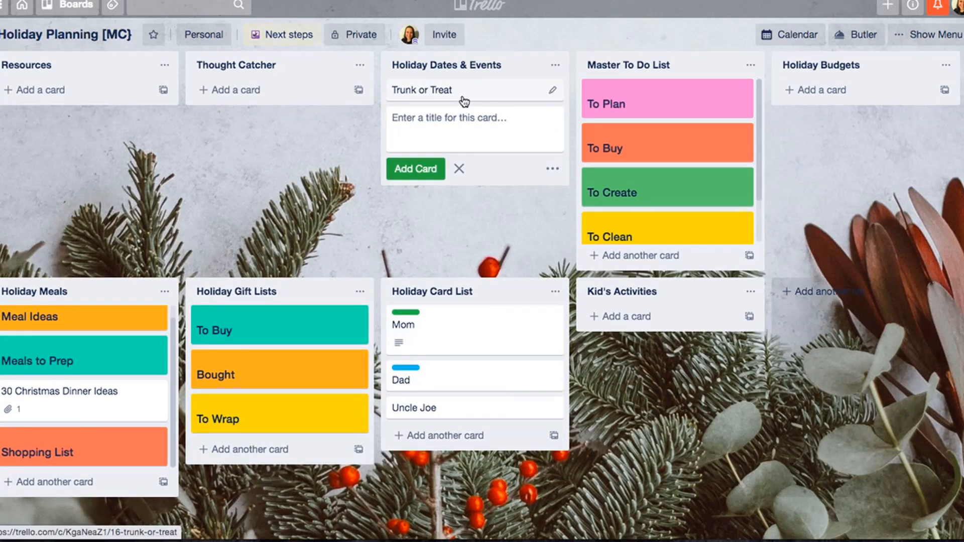
- Set the Trunk or Treat card's due date to 10/31/2020 and close the card
left_click(464, 102)
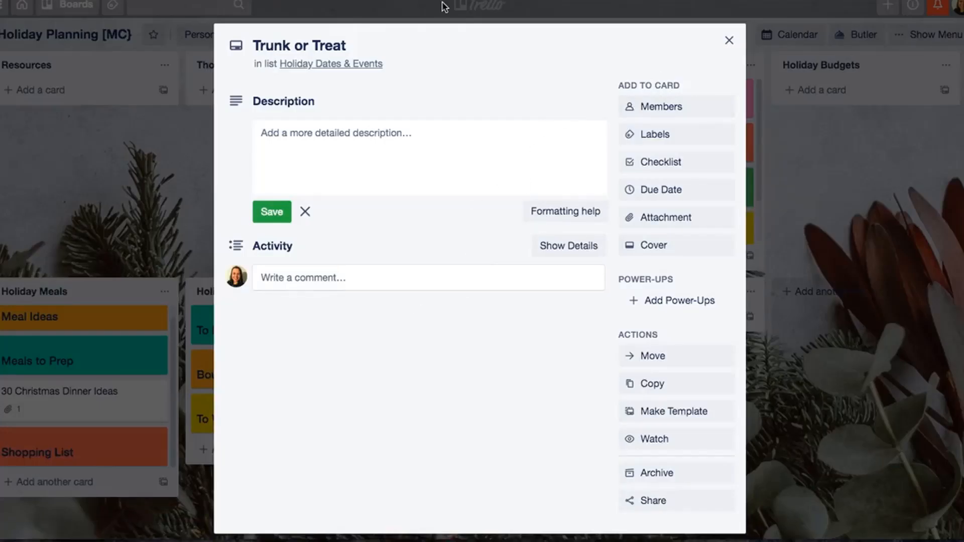
left_click(686, 201)
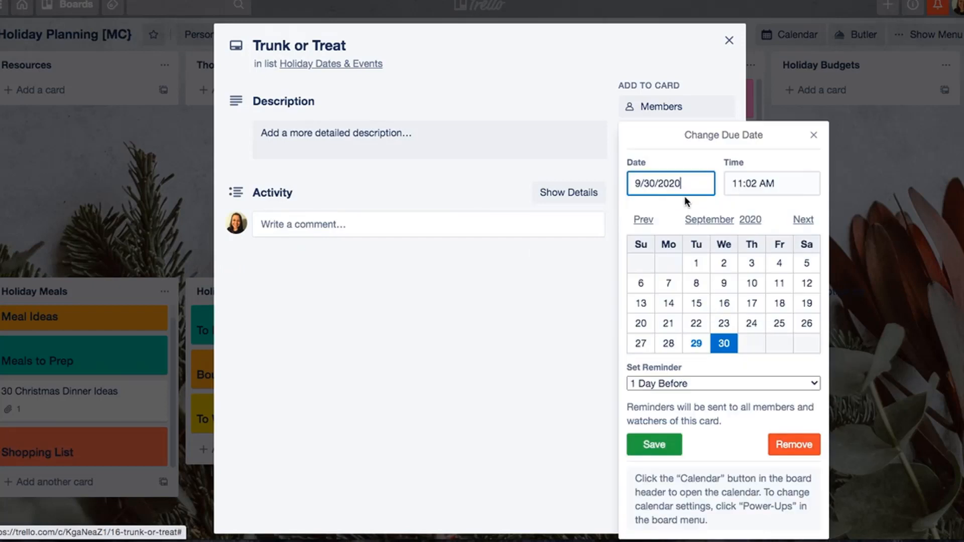
left_click(810, 219)
left_click(807, 344)
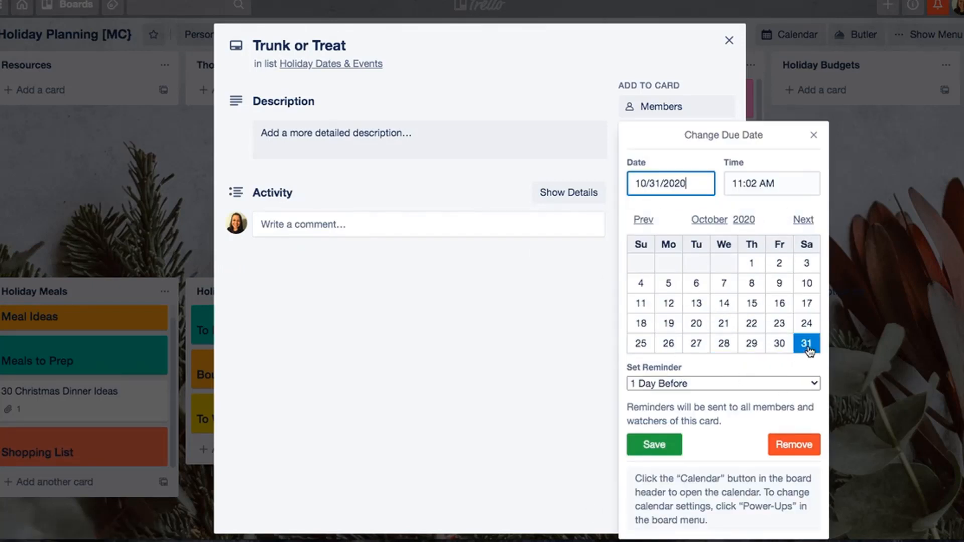
left_click(640, 451)
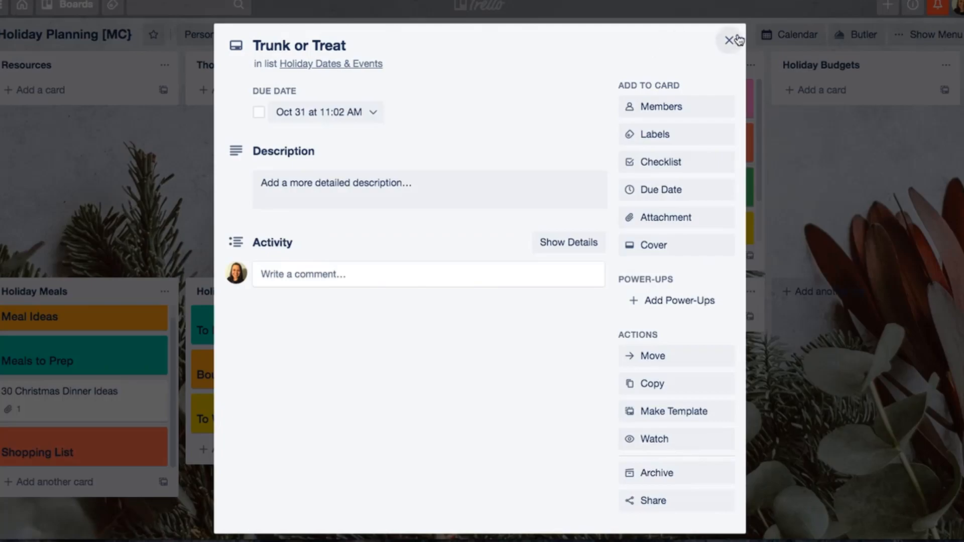
left_click(736, 38)
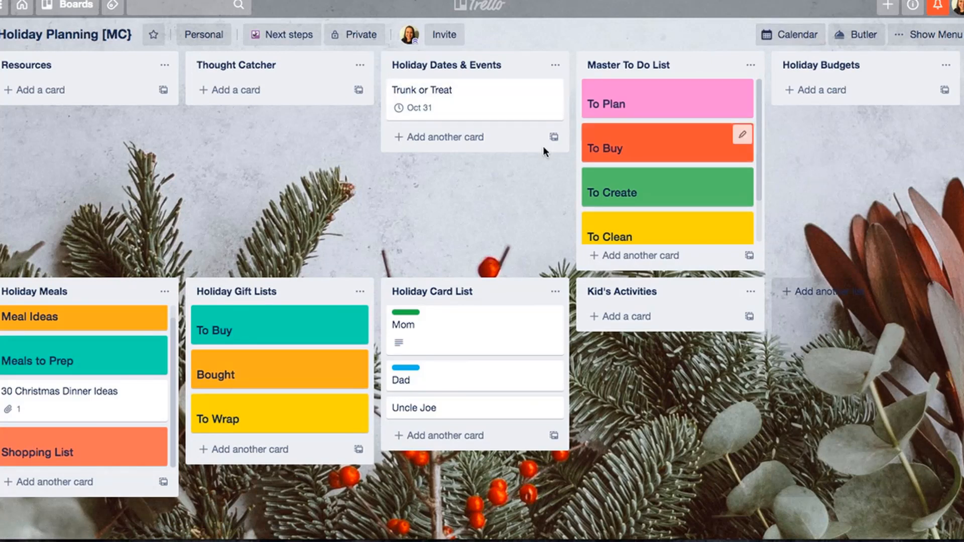
- Add a second card to the Holiday Dates & Events list, titled with the person's name followed by "Birthday"
left_click(405, 137)
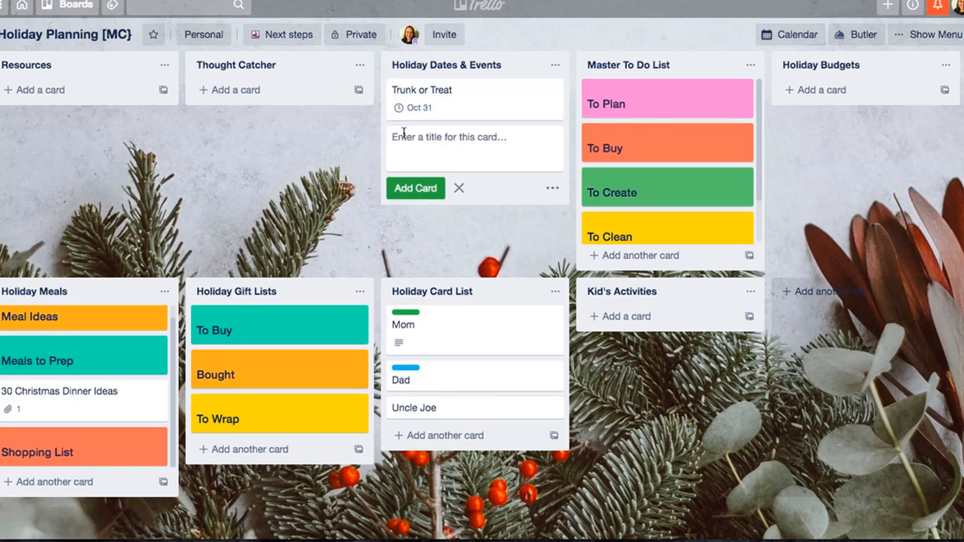
type("Dean's Birthday")
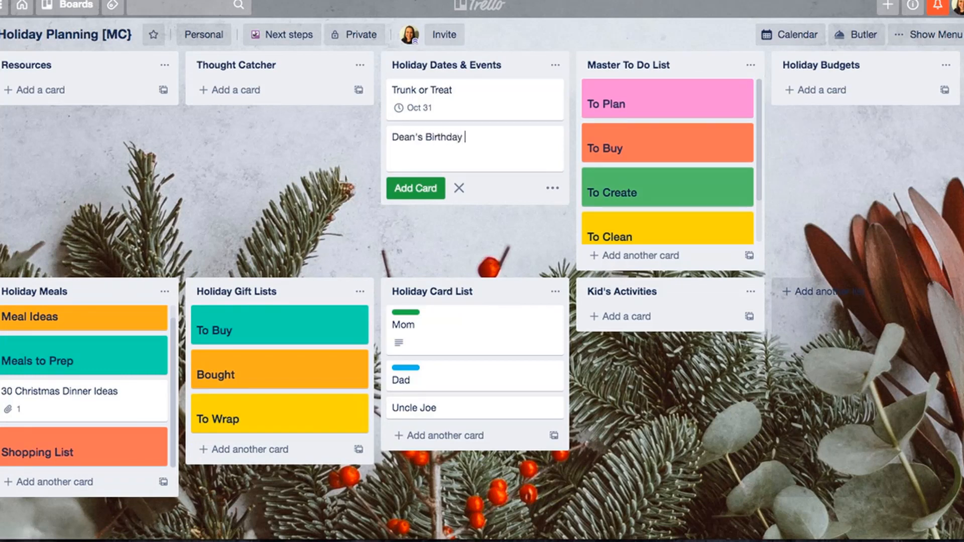
key("Return")
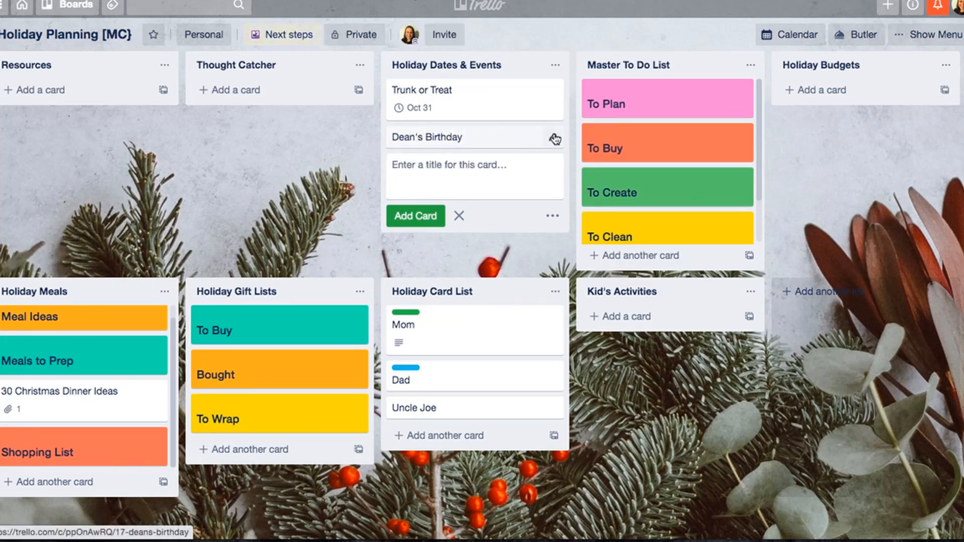
- Set the birthday card's due date to 11/4/2020 and save the card
left_click(554, 139)
left_click(590, 240)
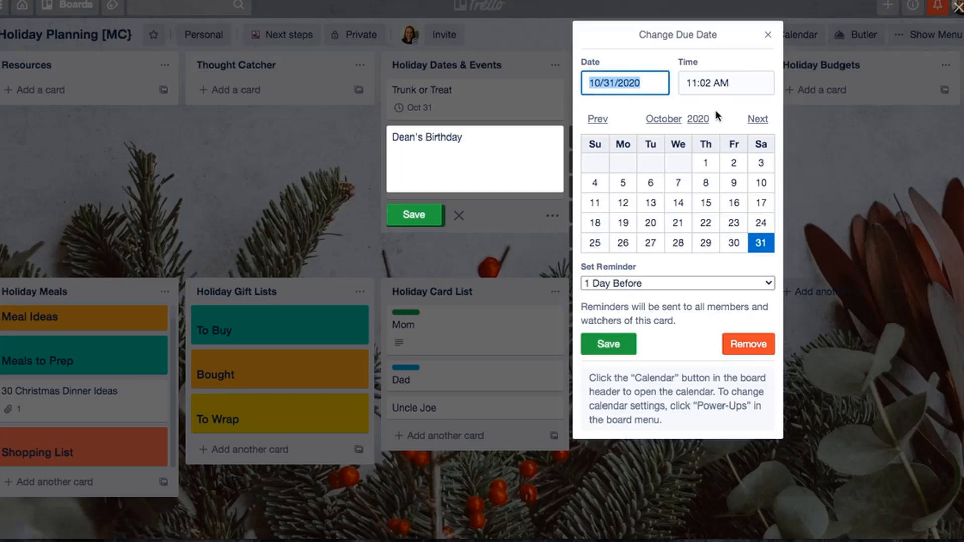
left_click(756, 119)
left_click(680, 162)
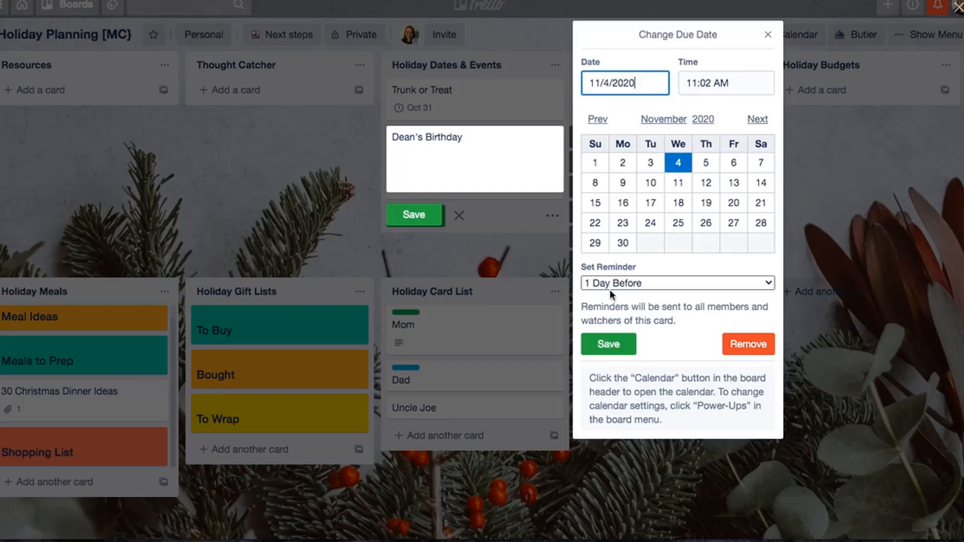
left_click(607, 346)
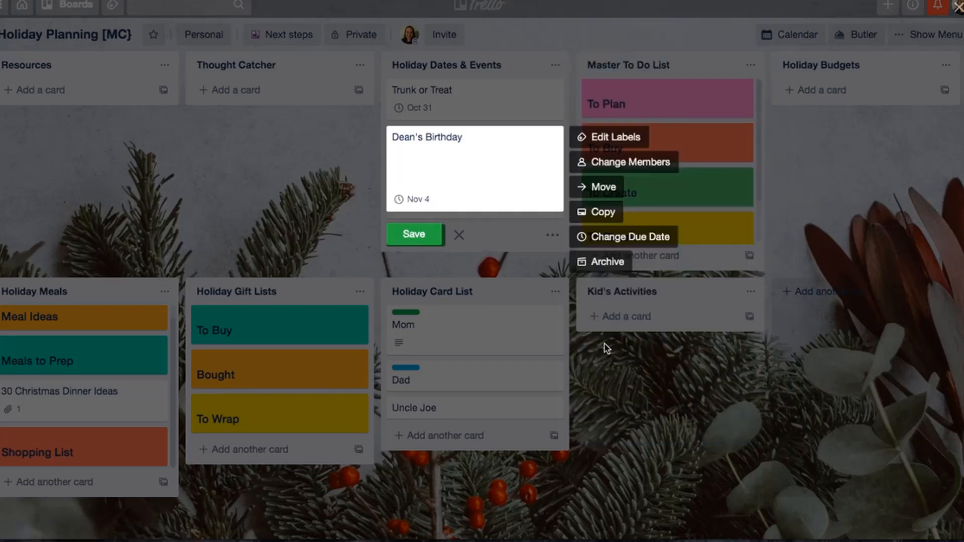
left_click(410, 240)
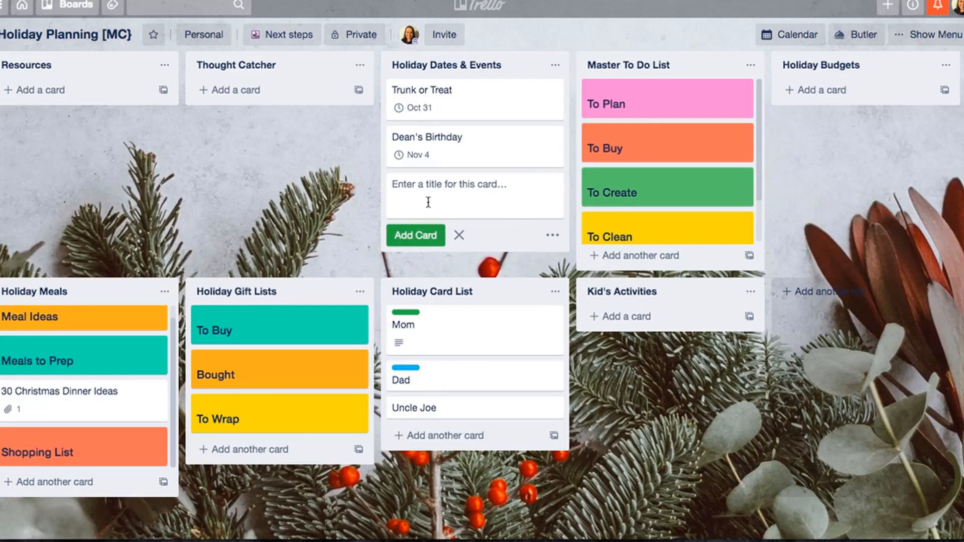
- Change the birthday card's due date to 11/7/2020 and append "Party" to its title
left_click(452, 155)
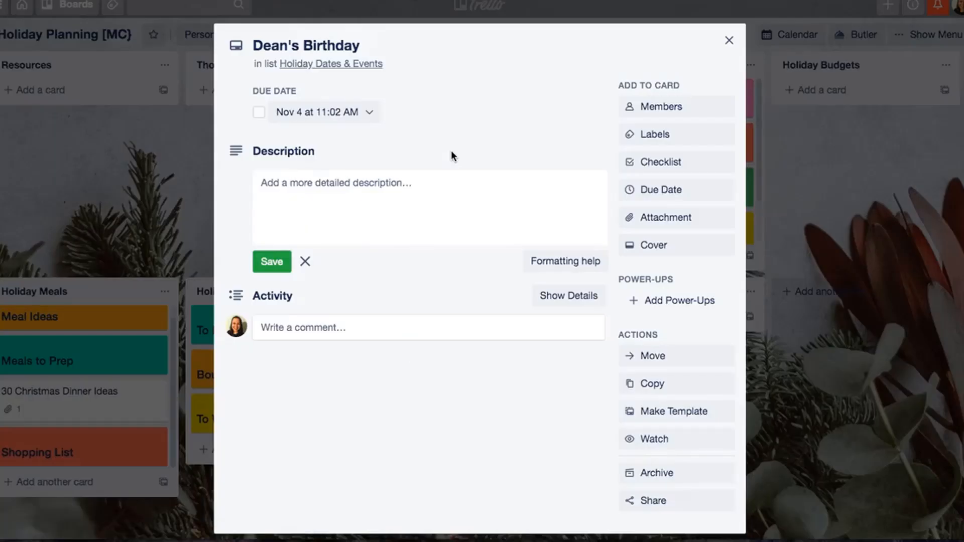
left_click(329, 113)
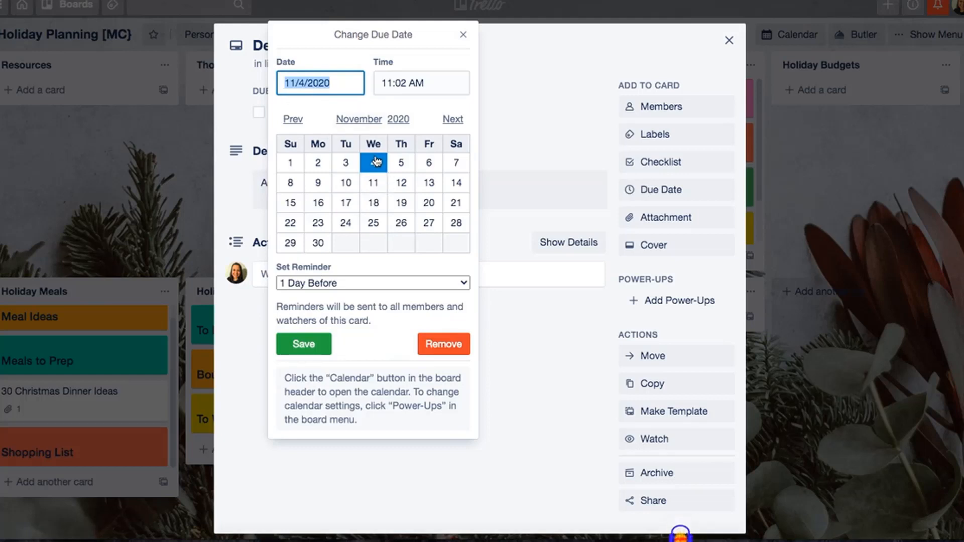
left_click(456, 161)
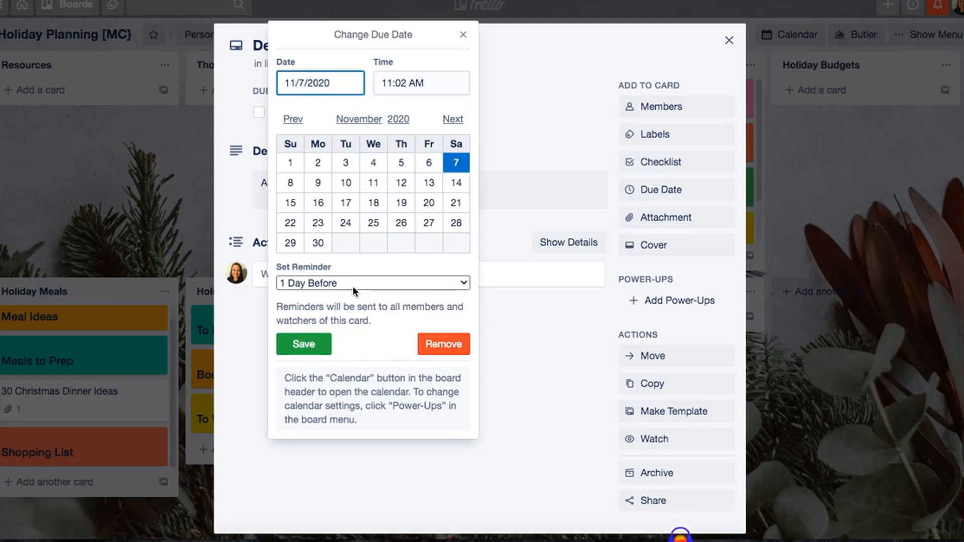
left_click(305, 344)
left_click(433, 44)
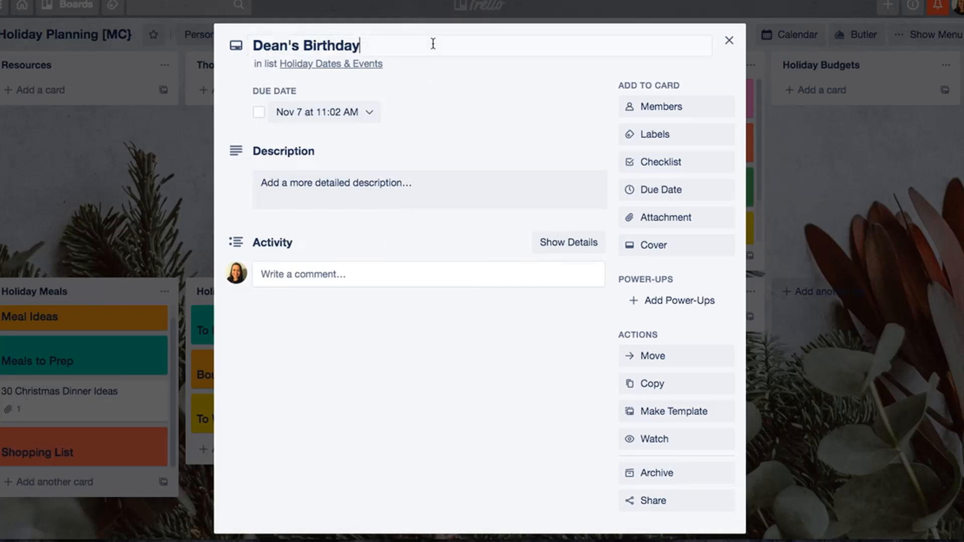
type("Party")
key("Return")
left_click(733, 50)
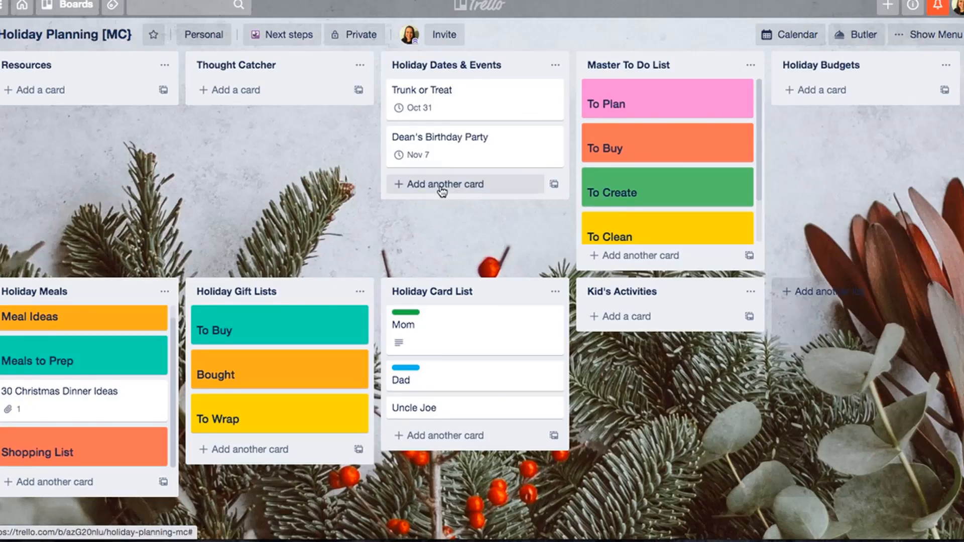
- Add a card titled "Thanksgiving" to the Holiday Dates & Events list
left_click(443, 186)
type("Thanksgiv")
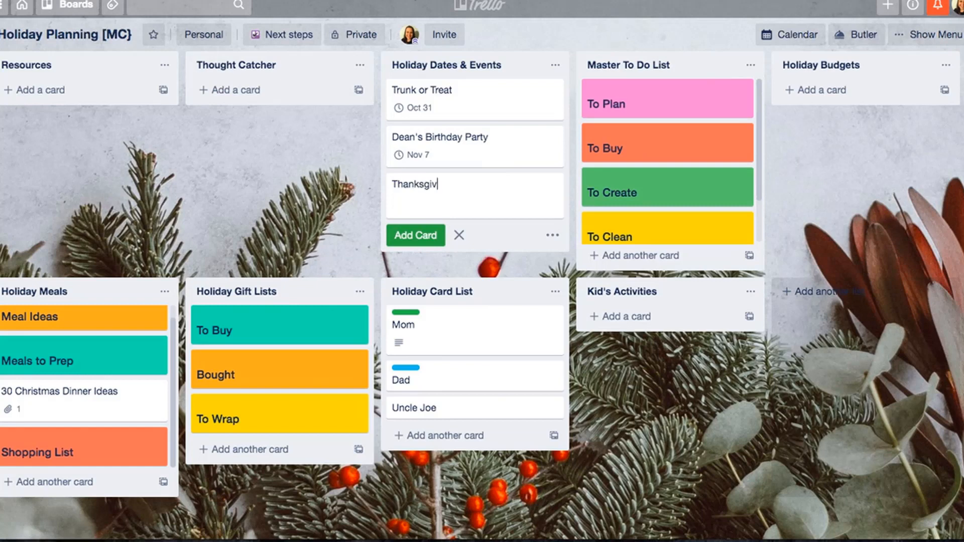
type("ing")
key("Return")
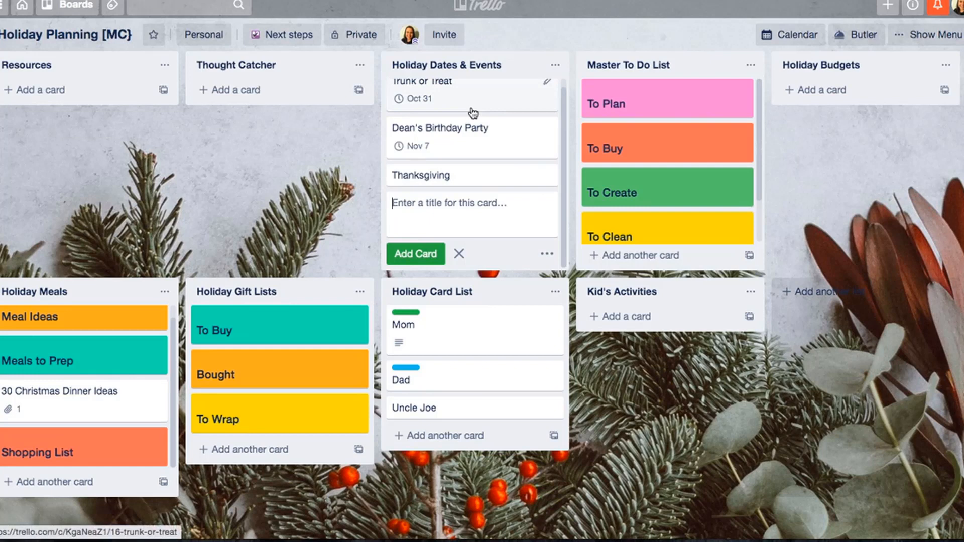
- Set the Thanksgiving card's due date to 11/26/2020
scroll(473, 113, "up", 1)
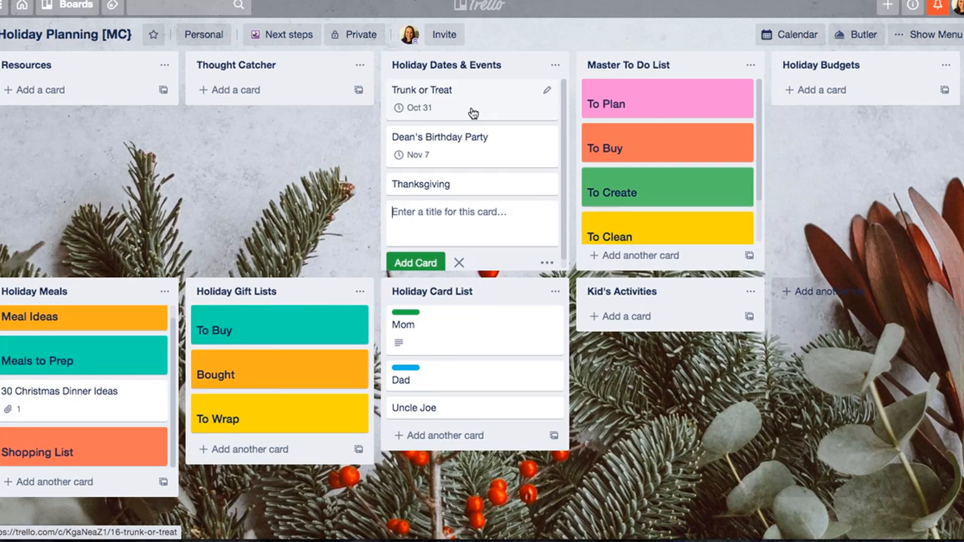
left_click(468, 184)
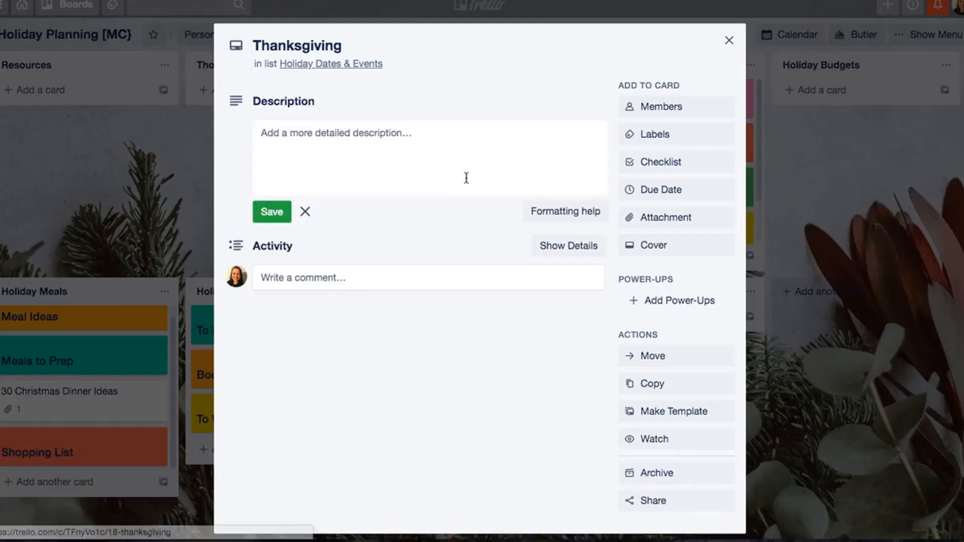
left_click(656, 194)
left_click(772, 225)
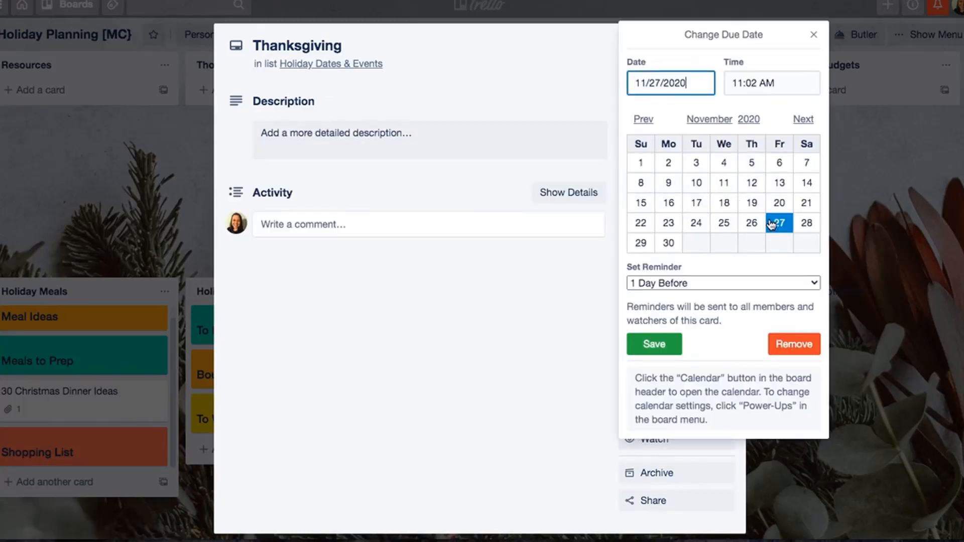
left_click(752, 222)
left_click(654, 344)
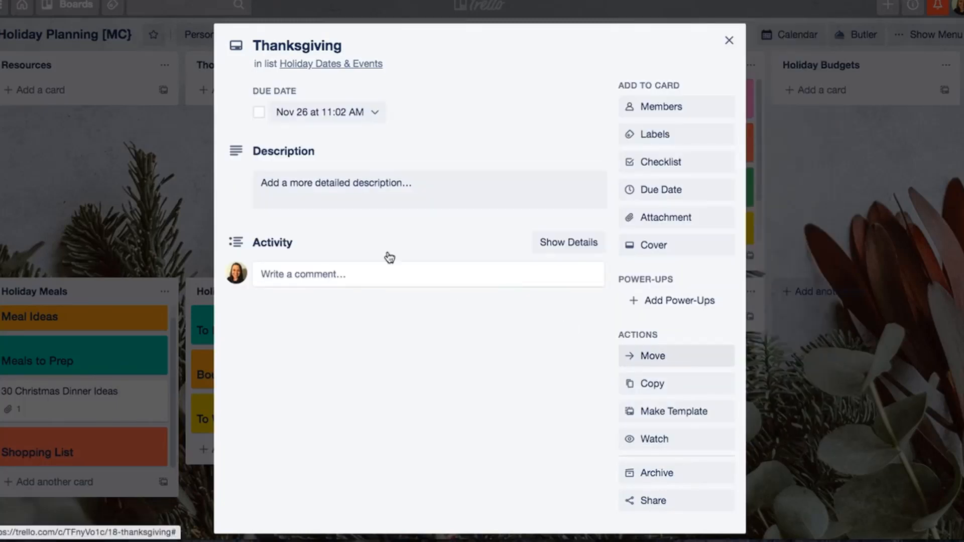
left_click(670, 165)
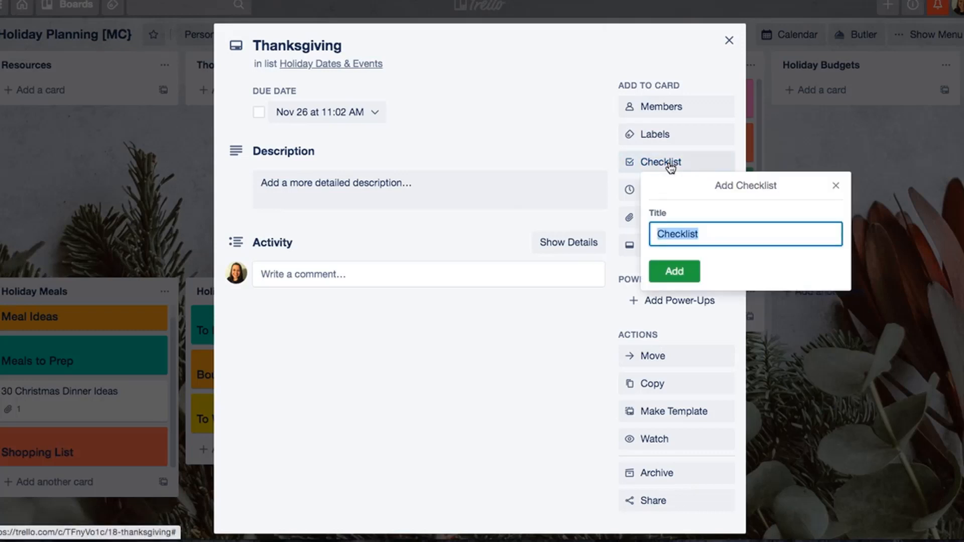
type("Master To Do")
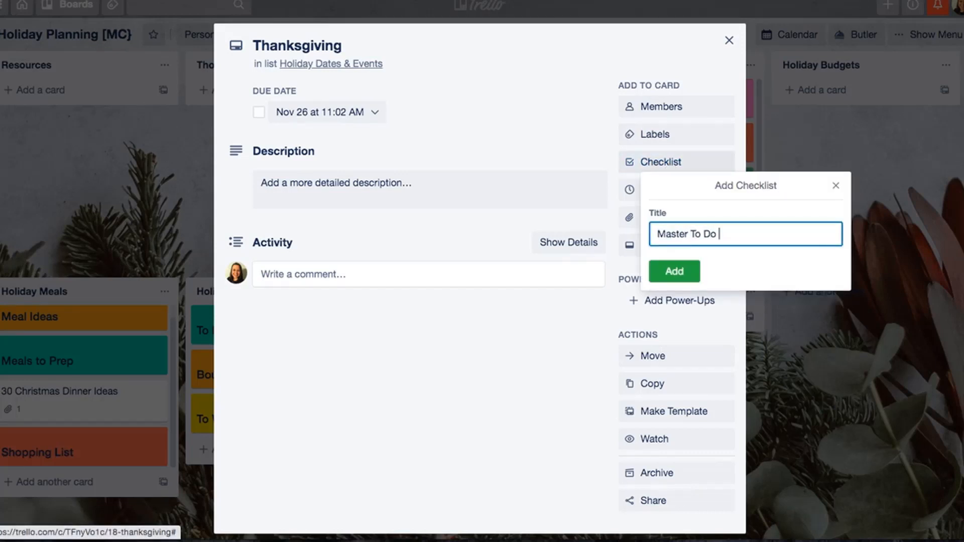
key("super+a")
type("To Pan")
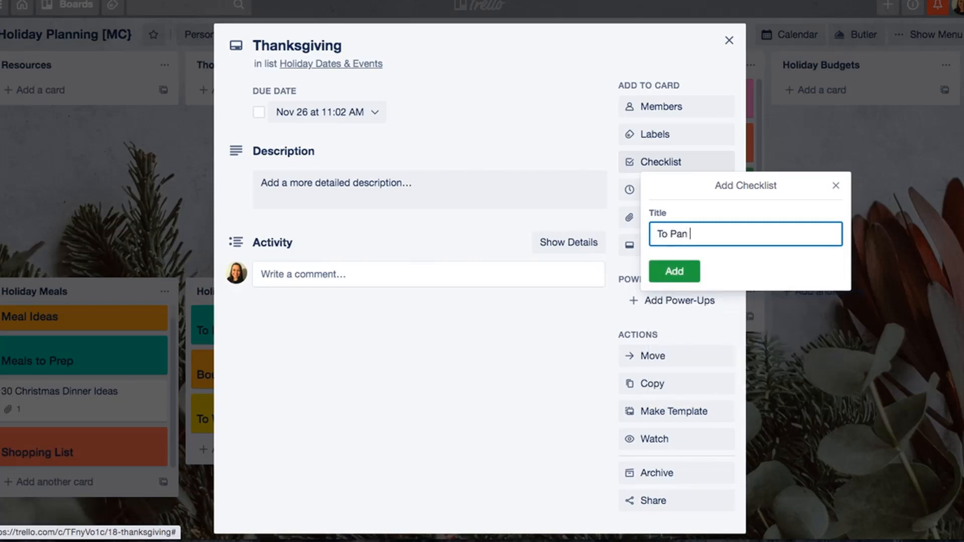
key("BackSpace")
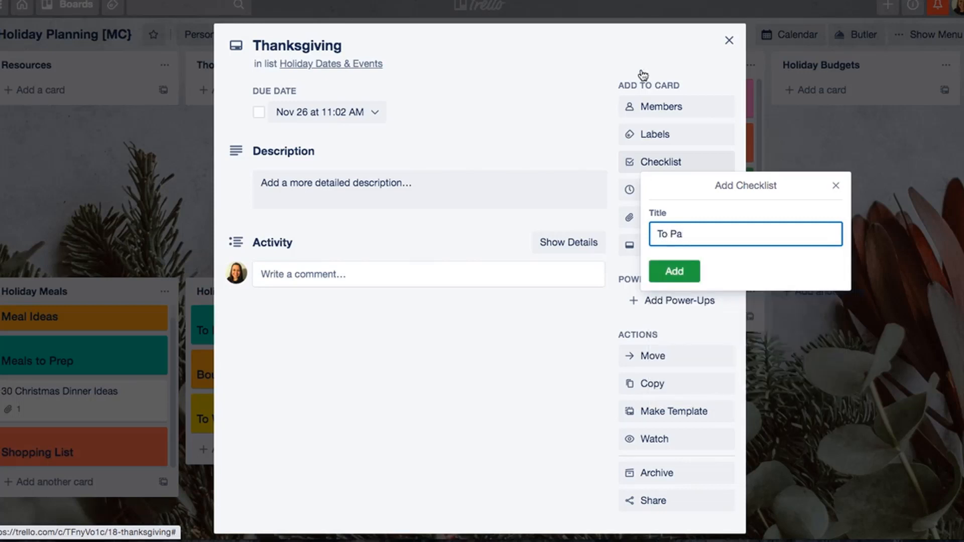
left_click(730, 40)
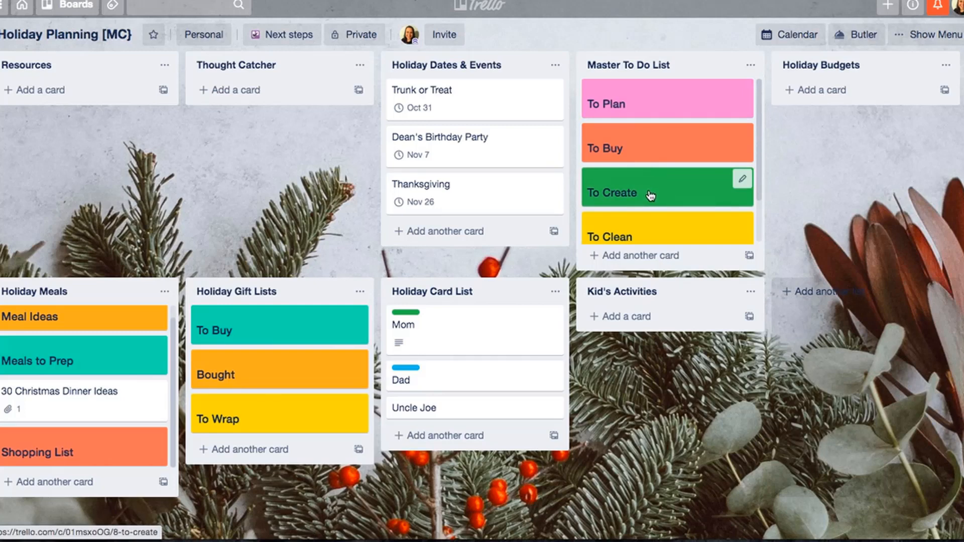
left_click(641, 255)
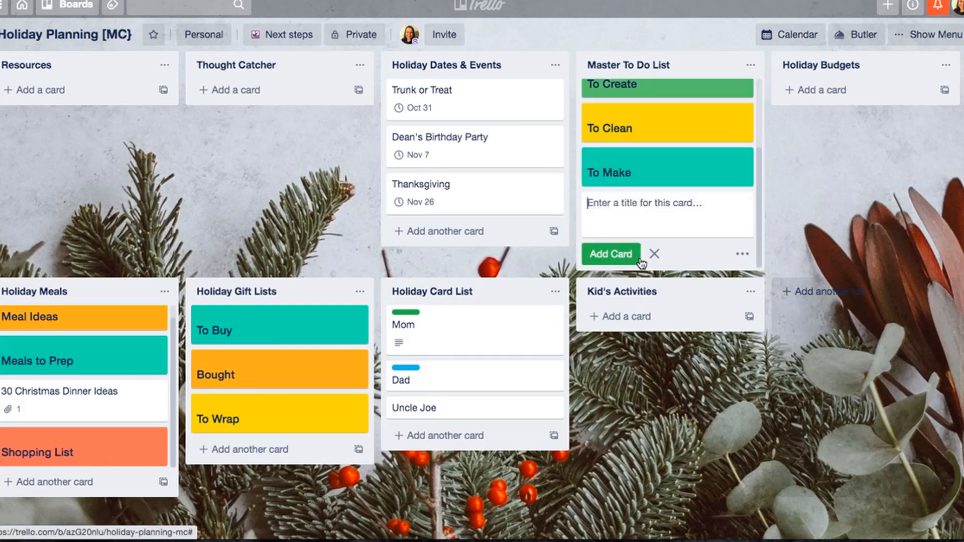
type("To")
key("BackSpace")
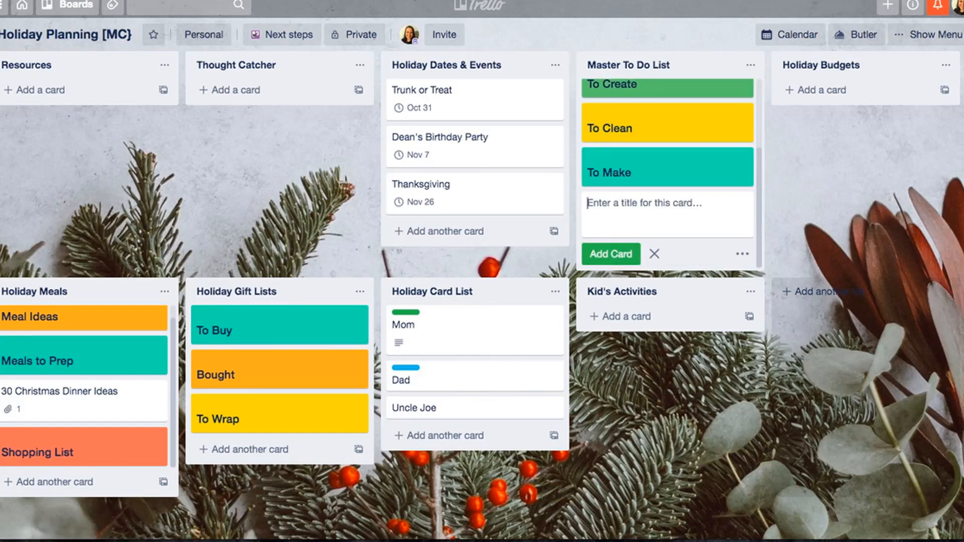
left_click(654, 253)
scroll(659, 173, "up", 1)
scroll(659, 172, "down", 1)
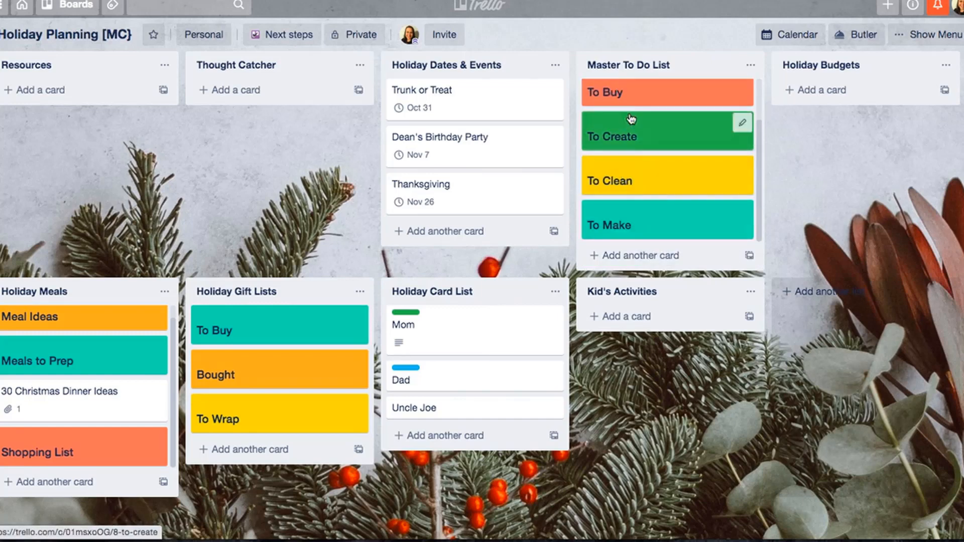
- Add two checklists titled "To Plan" and "To Buy" to the Thanksgiving card
left_click(463, 196)
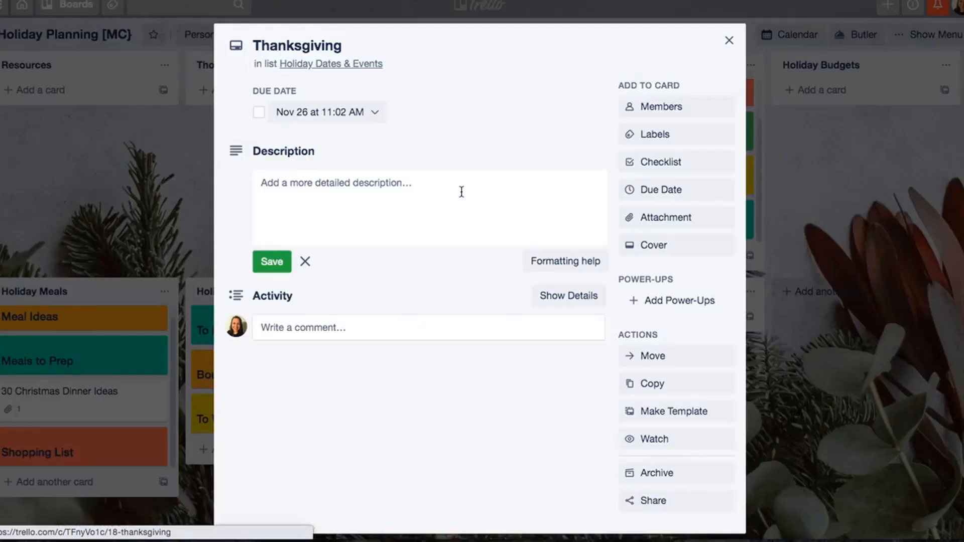
left_click(646, 167)
type("To Plan")
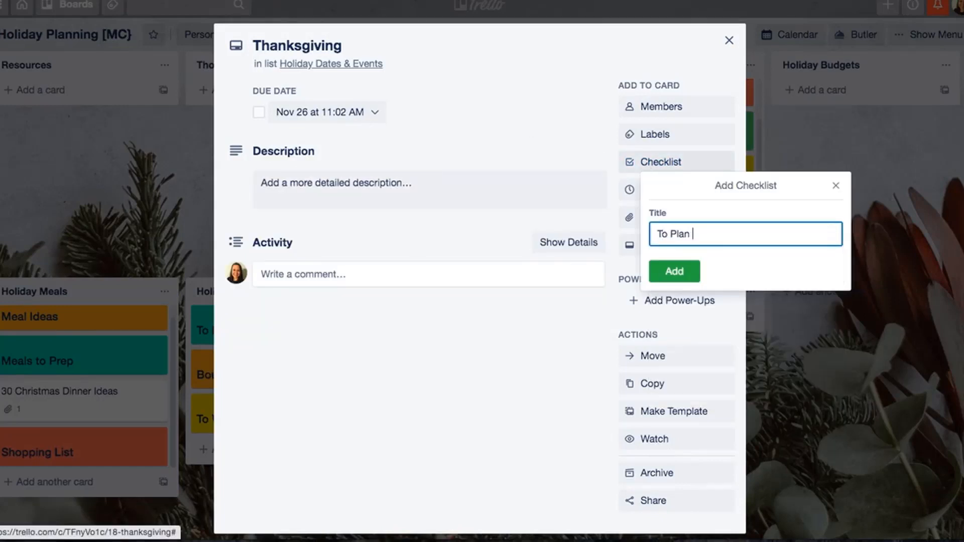
key("Return")
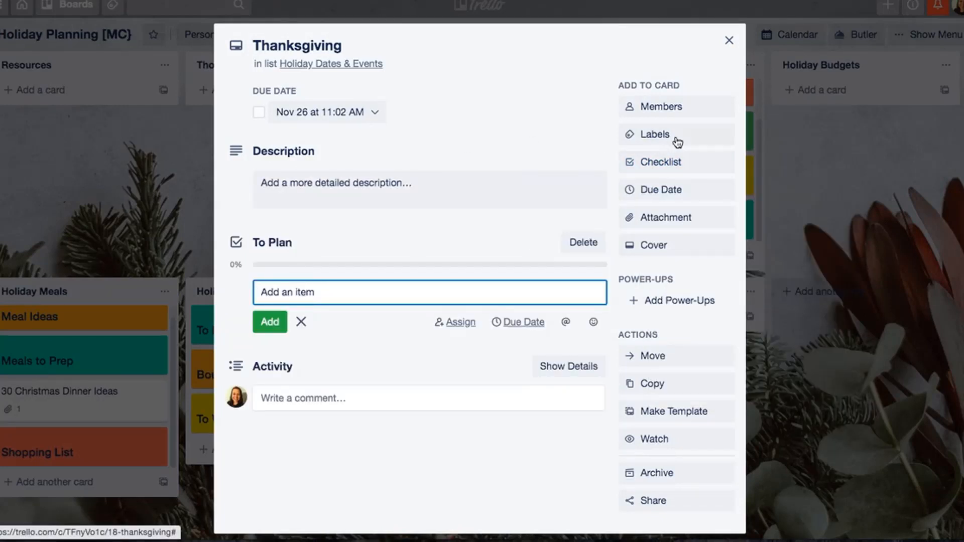
left_click(689, 165)
type("To Buy")
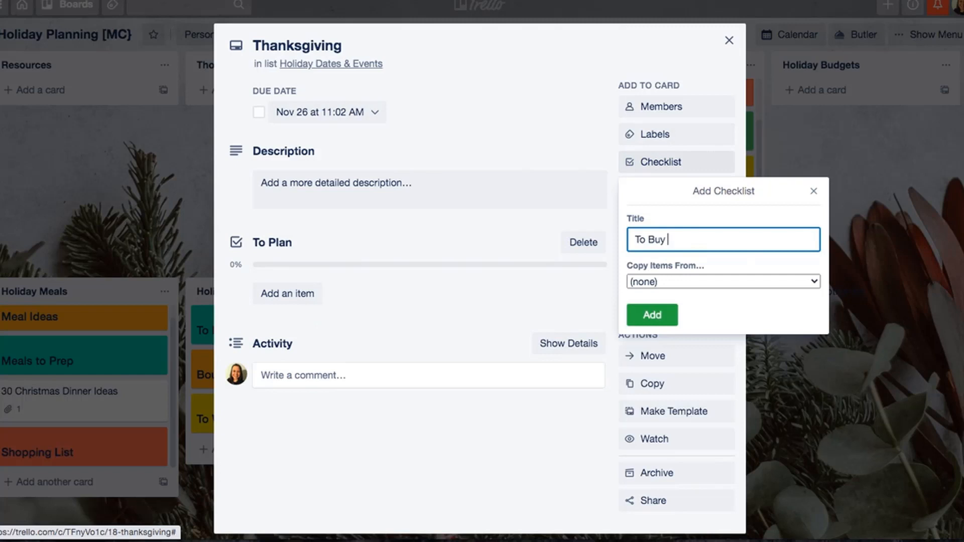
key("Return")
- Add "To Create" and "To Make" checklists to the Thanksgiving card and close the card
left_click(645, 164)
type("To Cr")
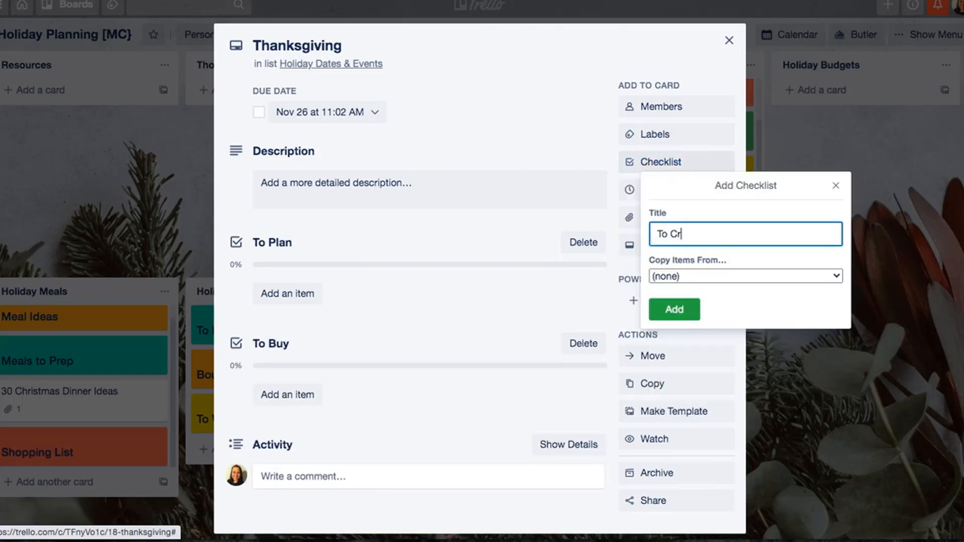
type("eate")
key("Return")
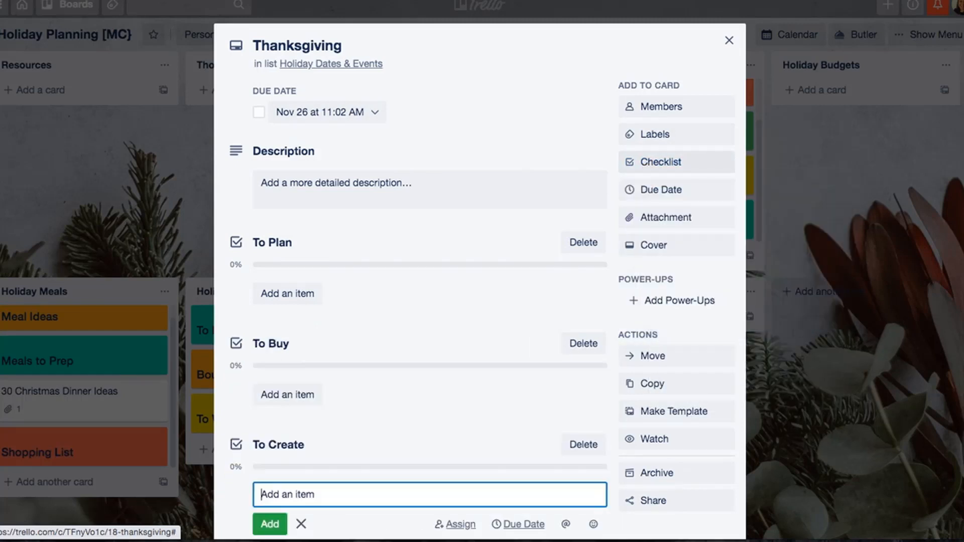
left_click(661, 166)
type("To Make")
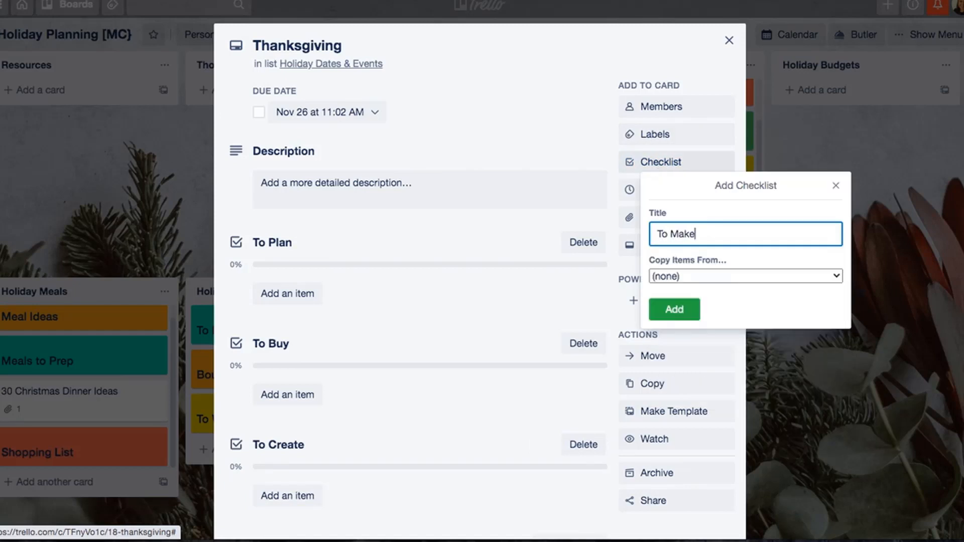
key("Return")
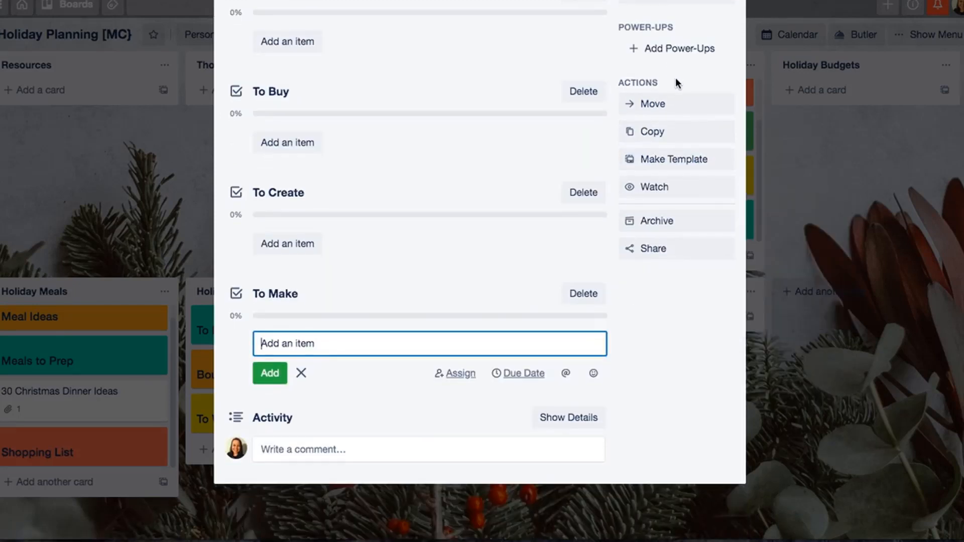
scroll(676, 80, "up", 5)
left_click(723, 39)
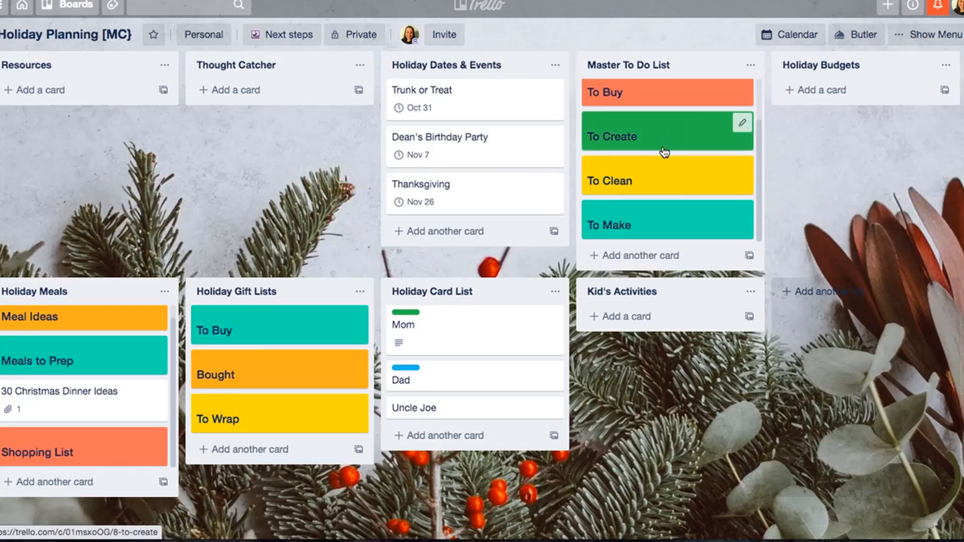
- Reopen the Thanksgiving card and add a checklist titled "To Clean"
left_click(499, 190)
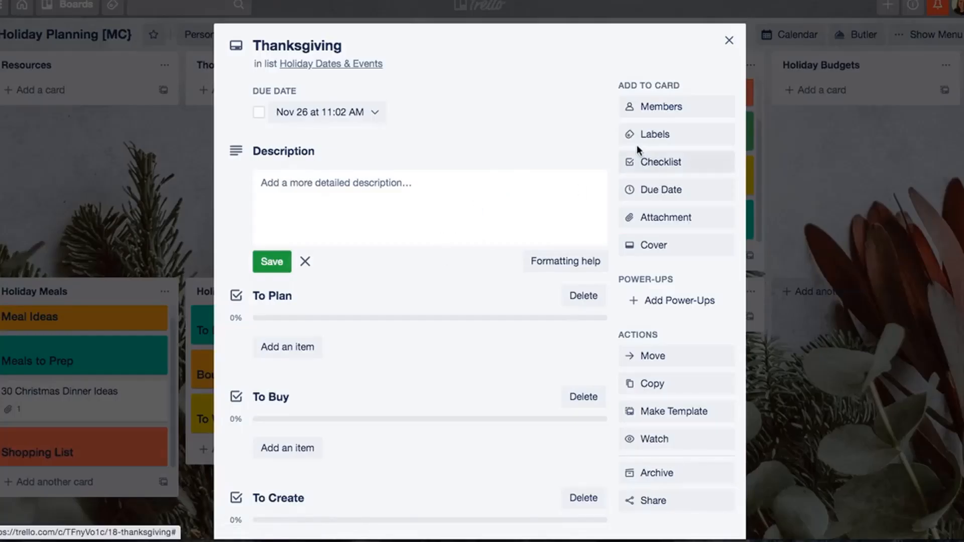
left_click(650, 162)
type("To C")
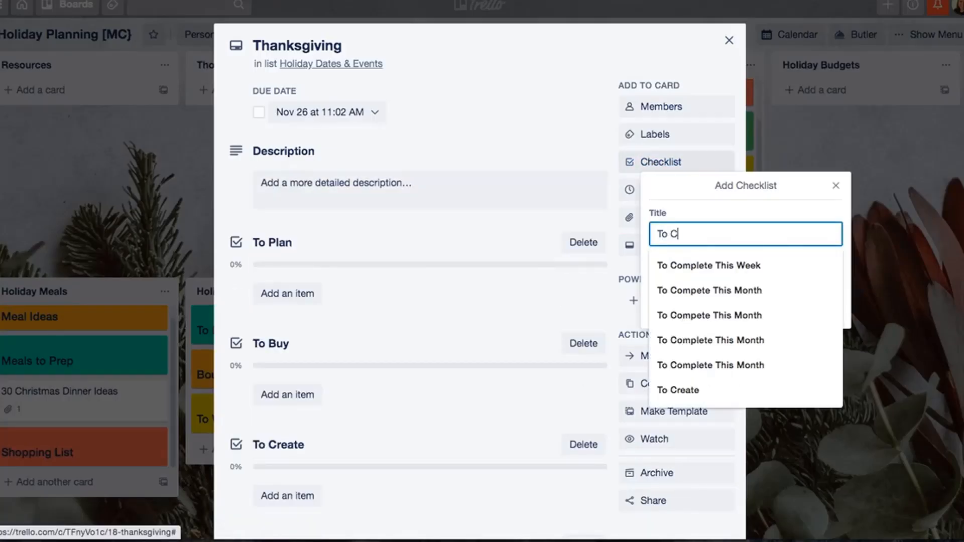
type("lean")
key("Return")
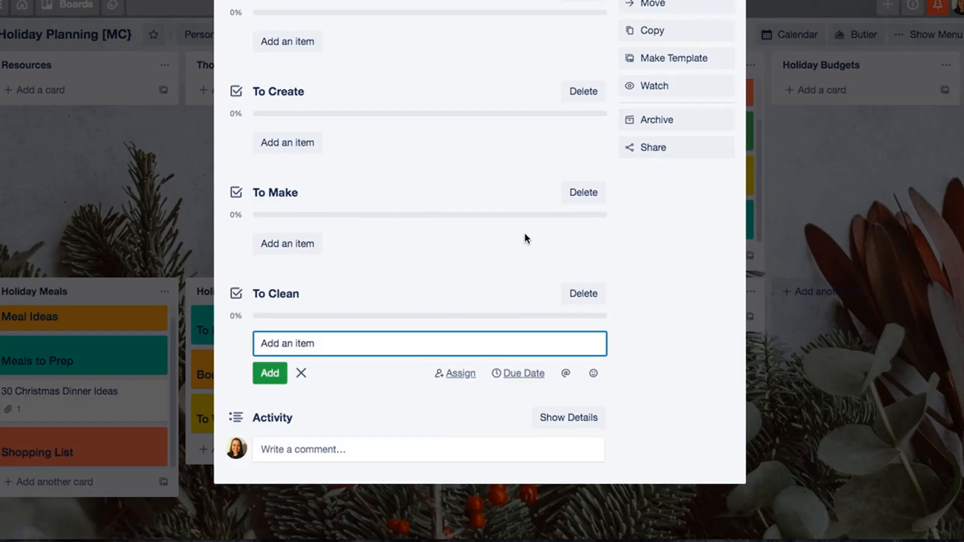
- Copy the Thanksgiving card with its checklists as "Christmas" in the Holiday Dates & Events list
scroll(524, 235, "up", 7)
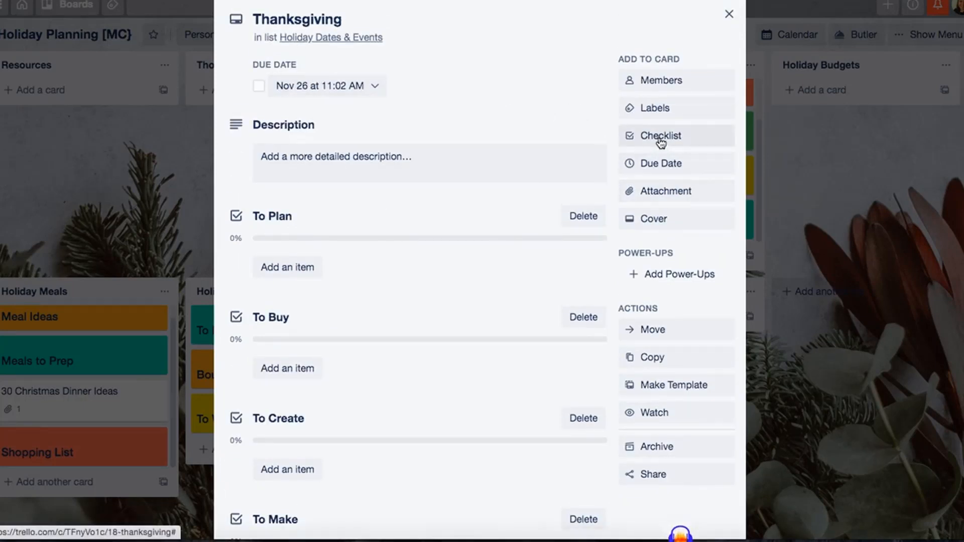
left_click(638, 362)
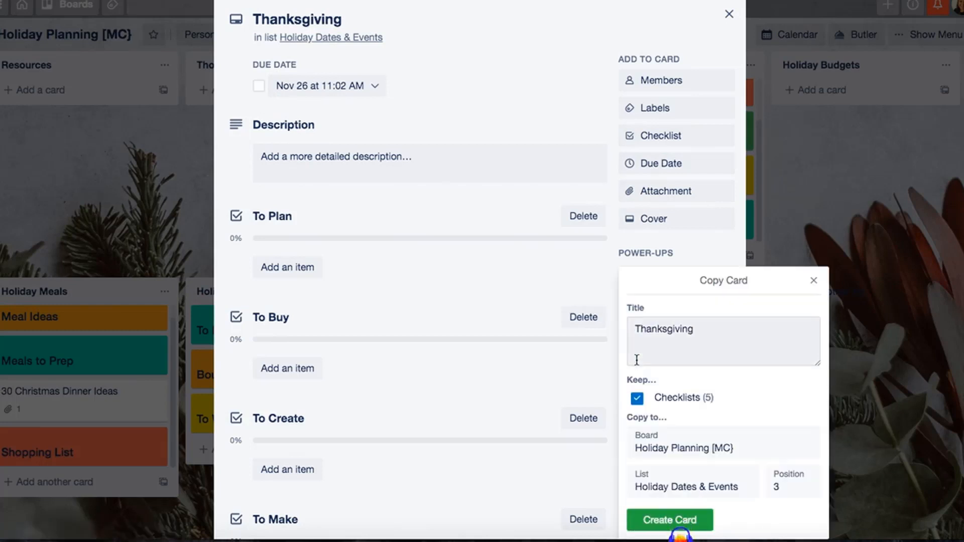
double_click(670, 328)
type("Christa")
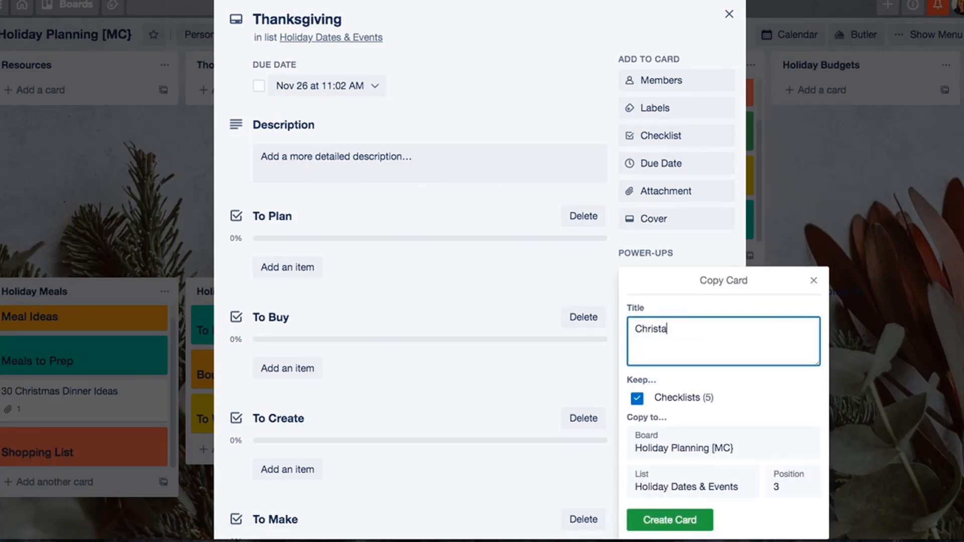
key("BackSpace")
type("mas")
key("Return")
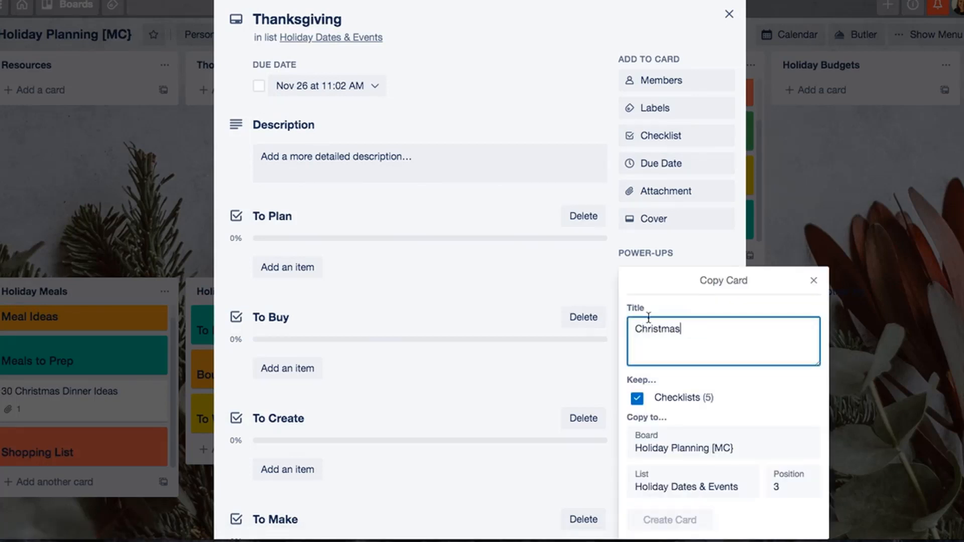
left_click(729, 14)
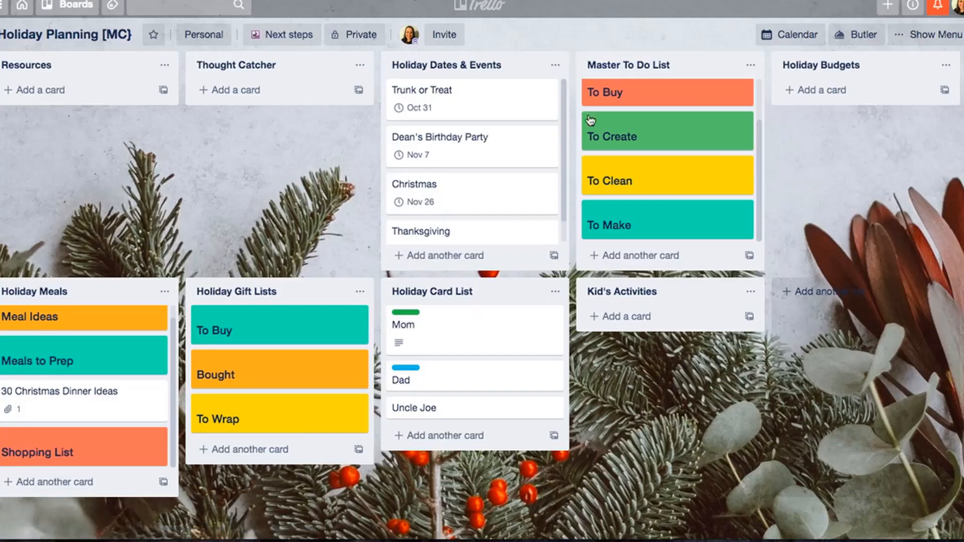
- Set the Christmas card's due date to December 25, 2020 and close the card
left_click(459, 194)
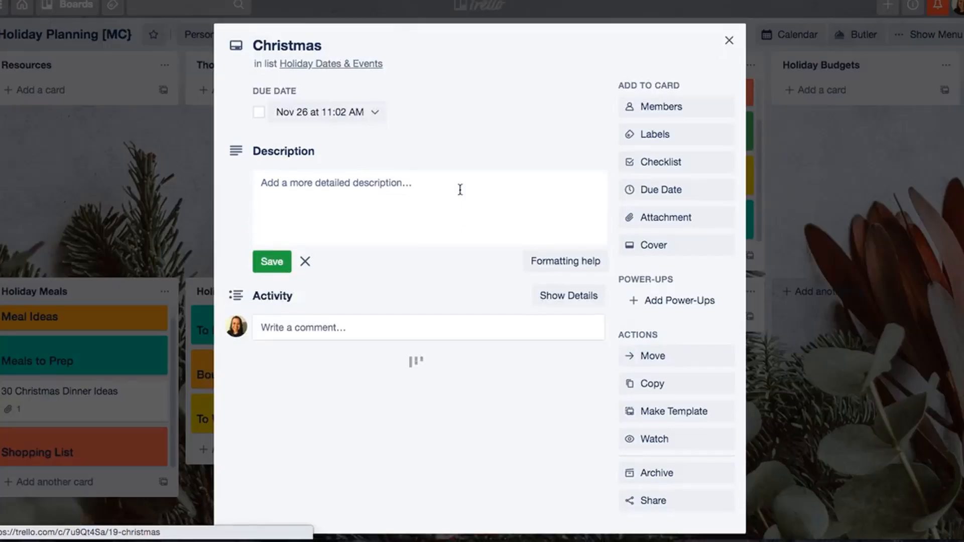
left_click(284, 112)
left_click(453, 121)
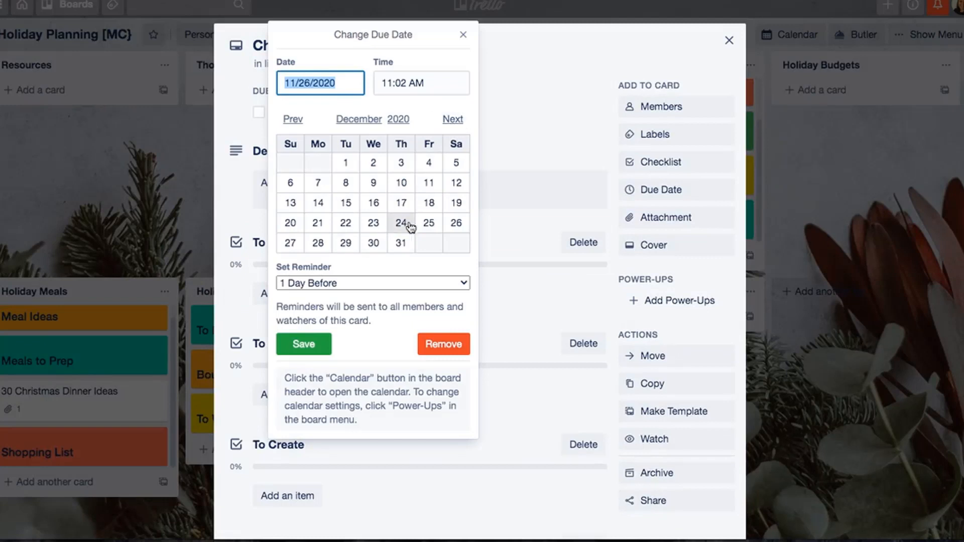
left_click(428, 222)
left_click(305, 345)
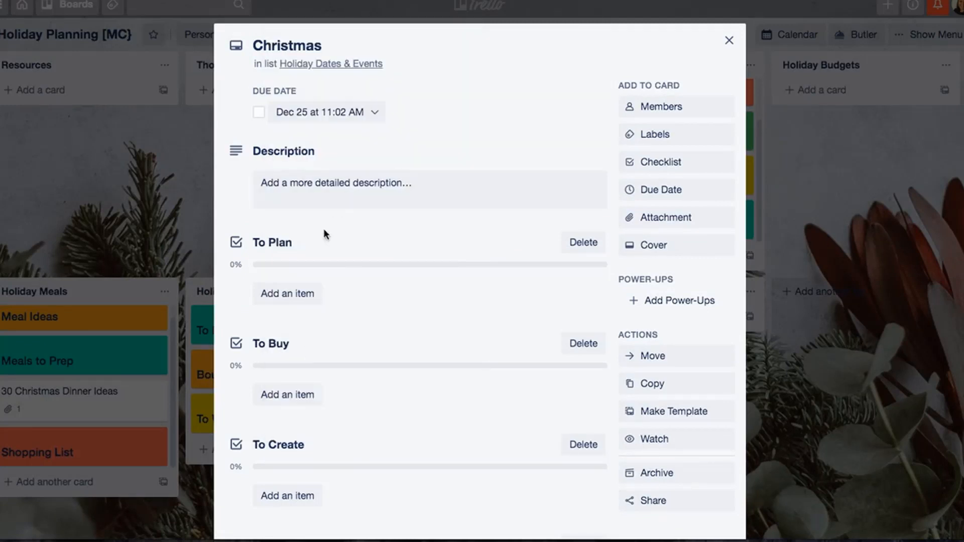
left_click(728, 40)
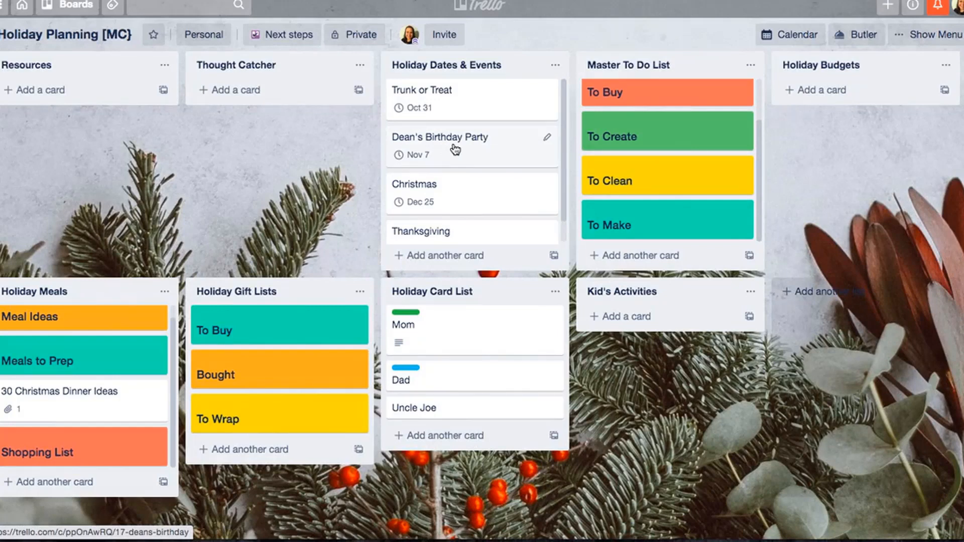
- Add a checklist titled "Master To Do" to the birthday party card and close the card
scroll(456, 149, "down", 1)
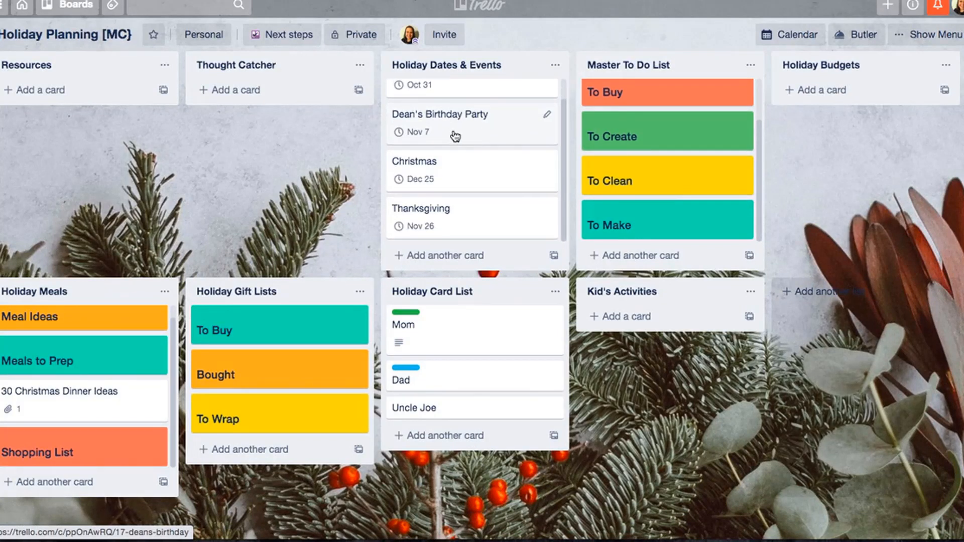
left_click(454, 132)
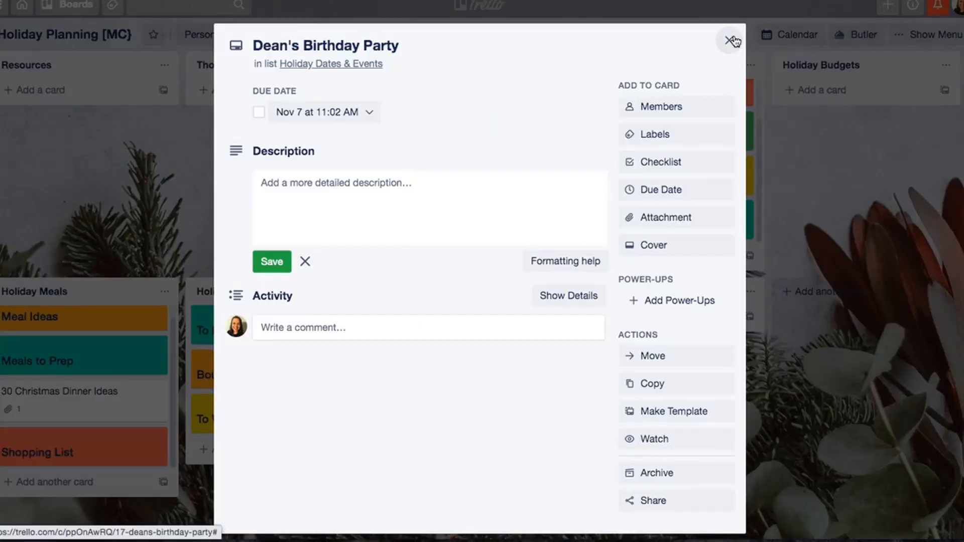
left_click(662, 163)
type("Master To Do")
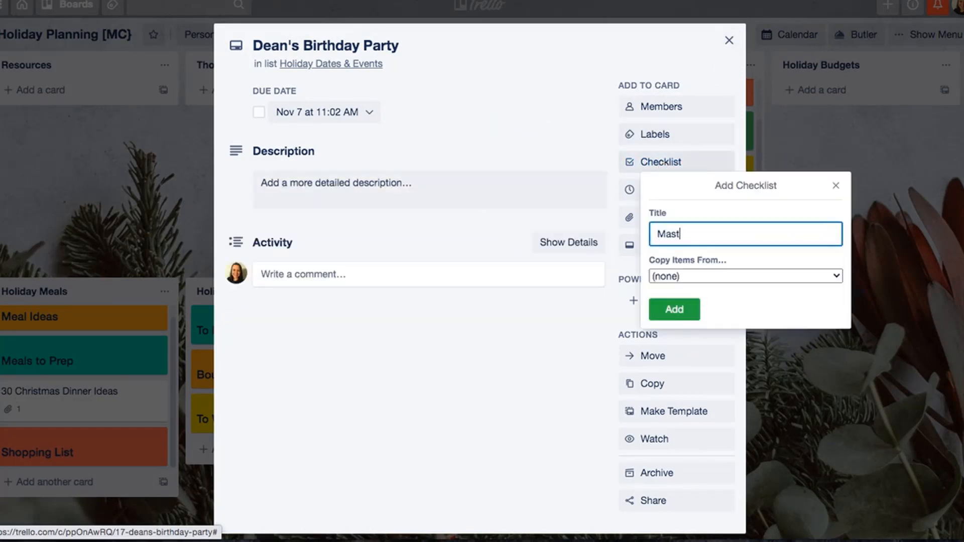
key("Return")
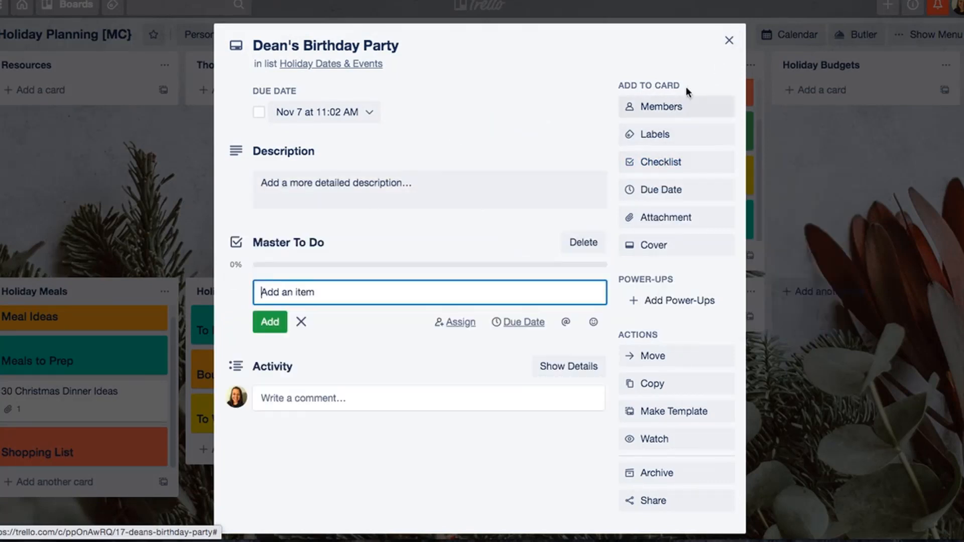
left_click(730, 41)
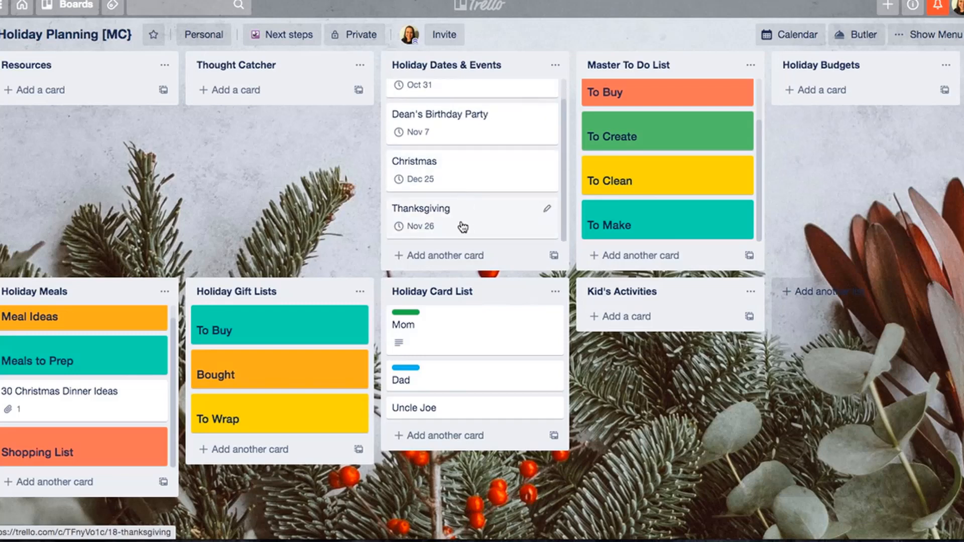
- Open the Christmas card and review its copied checklists
left_click(481, 176)
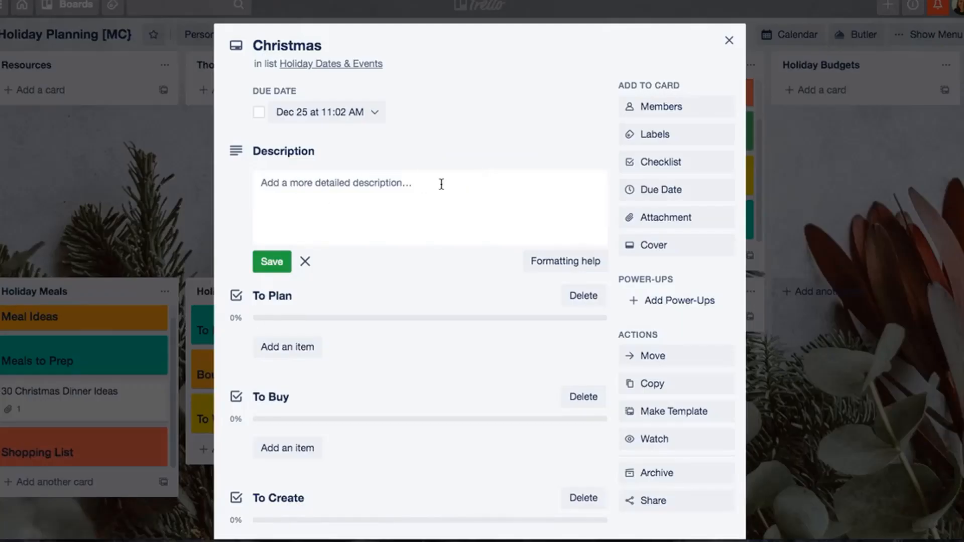
scroll(442, 184, "down", 5)
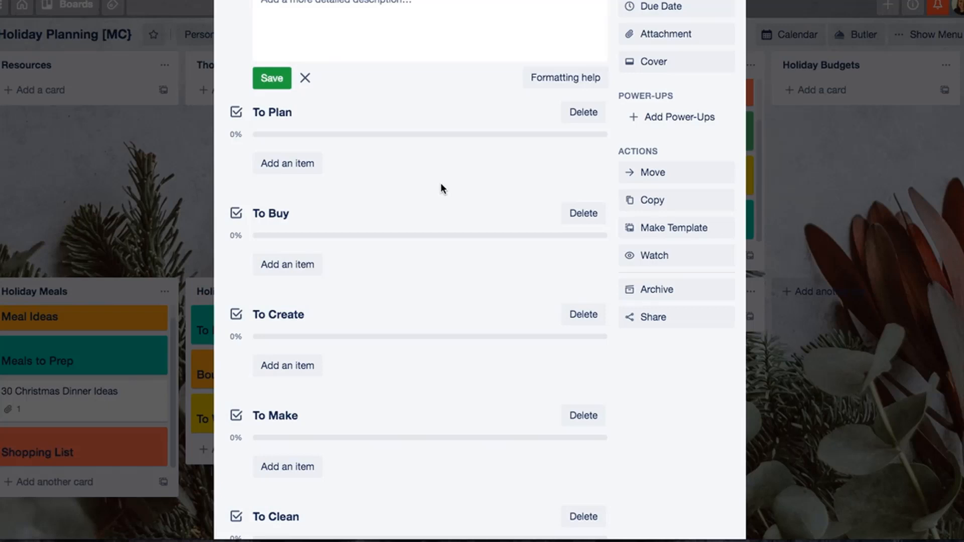
- Add the items "gifts" and "dinner menu" to the Christmas card's To Plan checklist
left_click(274, 164)
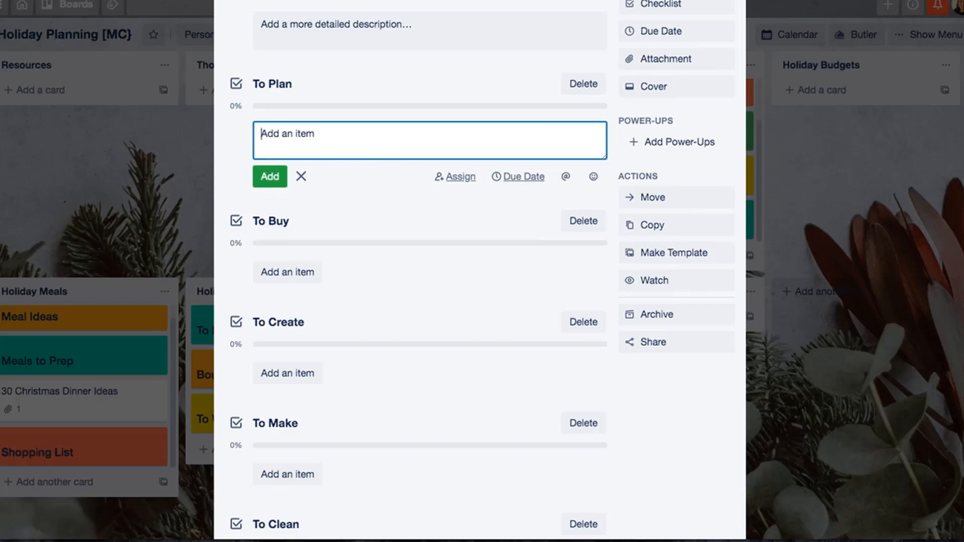
type("gifts")
key("Return")
type("dinne")
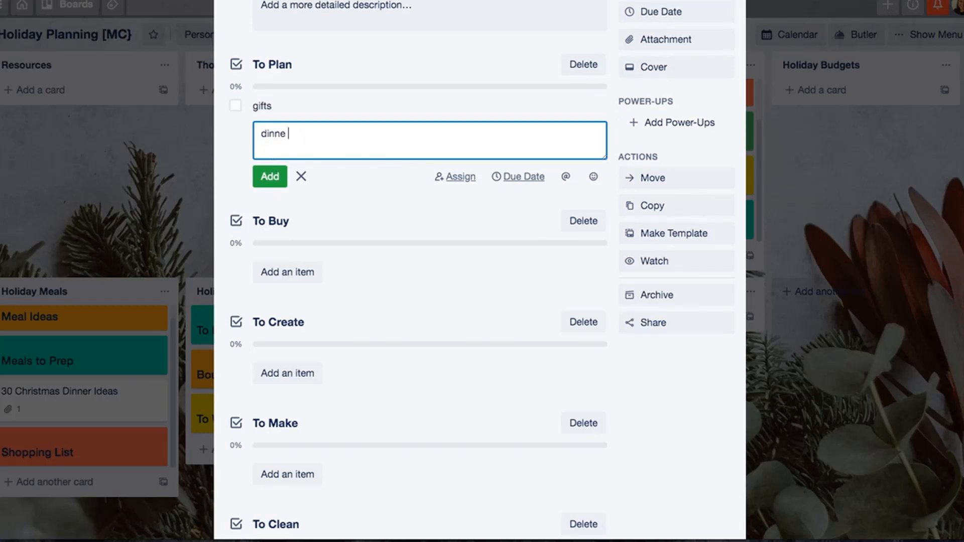
type("r menu")
key("Return")
- Add "cleaning schedule" and "cookie exchange" to the To Plan checklist and finish its item entry
type("ce")
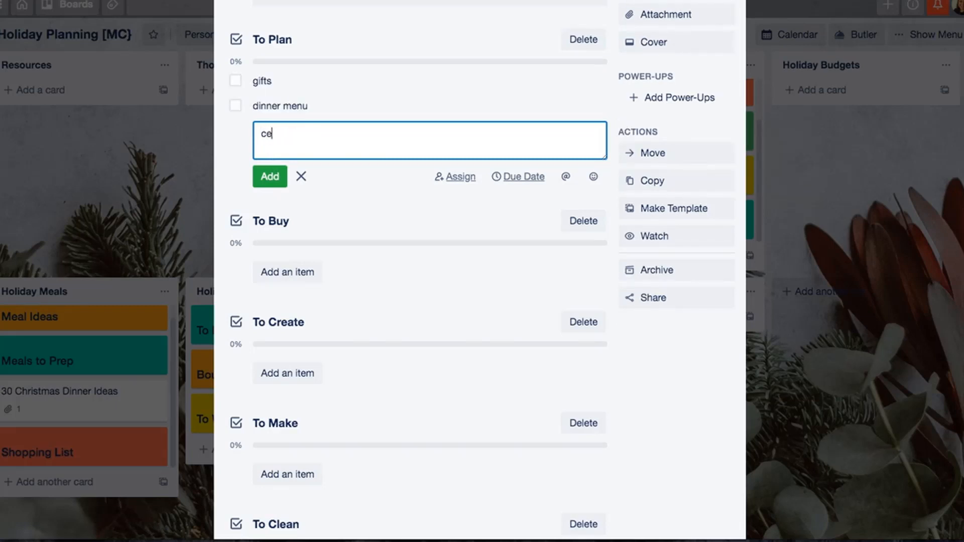
type("anleaning schedule")
key("Return")
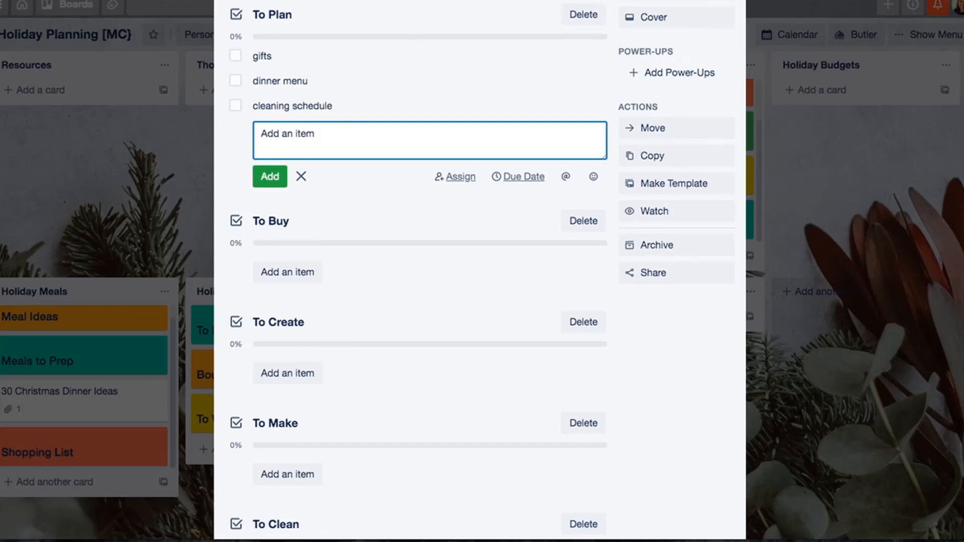
type("cookie exchange")
key("Return")
left_click(299, 187)
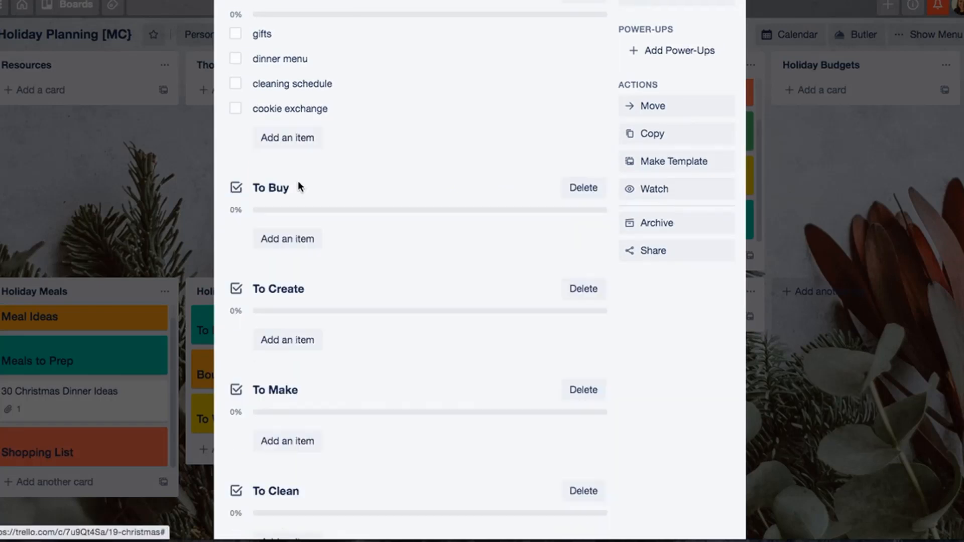
- Add the items "teacher gifts", "secret santa" and "need star for tree" to the To Buy checklist
scroll(297, 186, "down", 2)
scroll(297, 186, "up", 3)
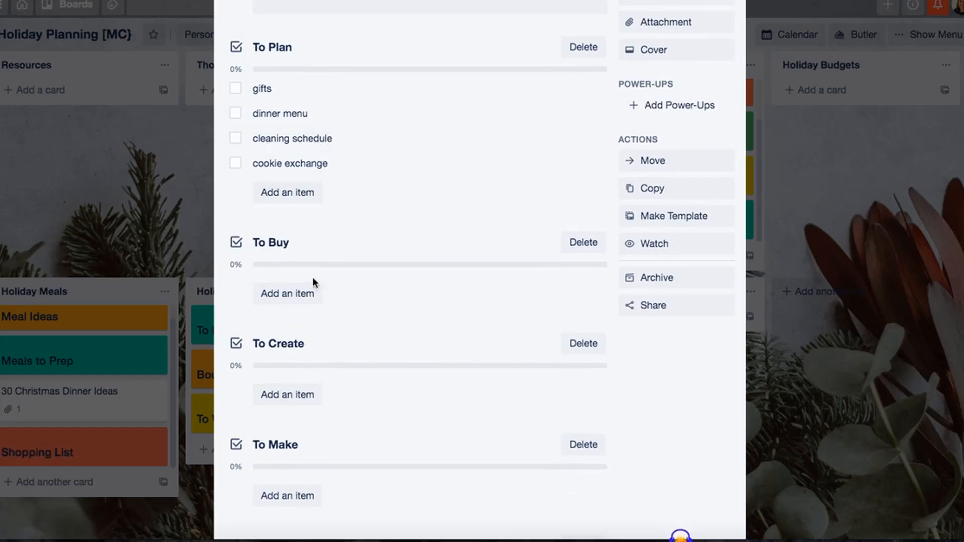
scroll(311, 283, "down", 1)
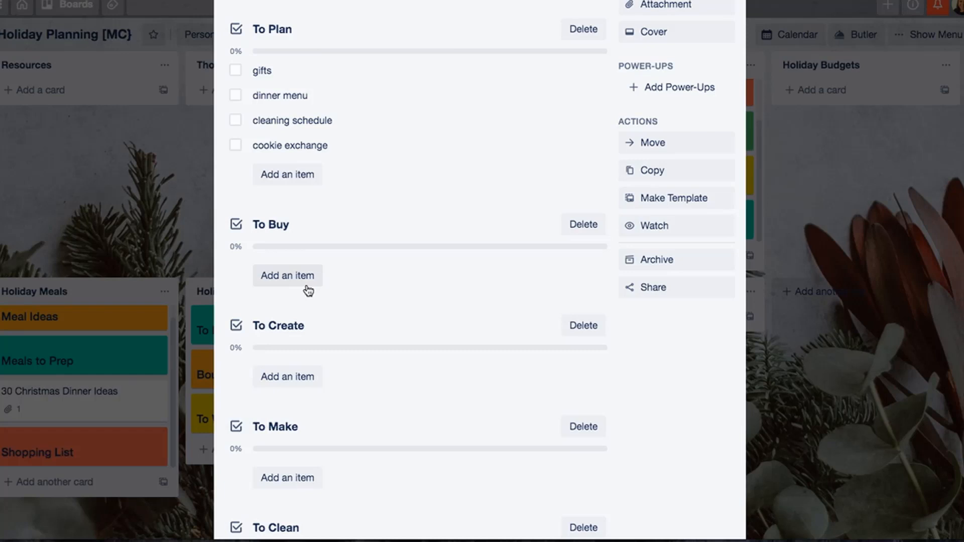
left_click(308, 290)
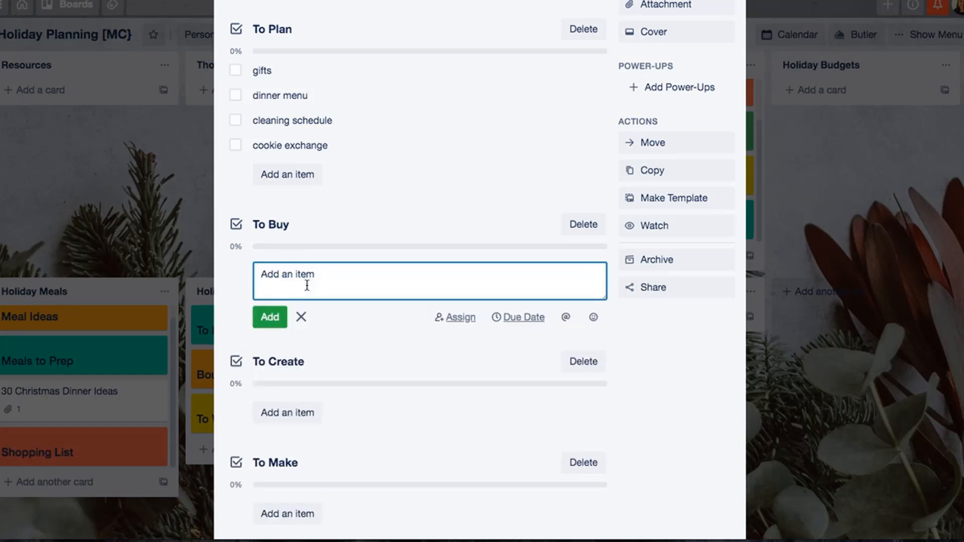
type("teacher gifts")
key("Return")
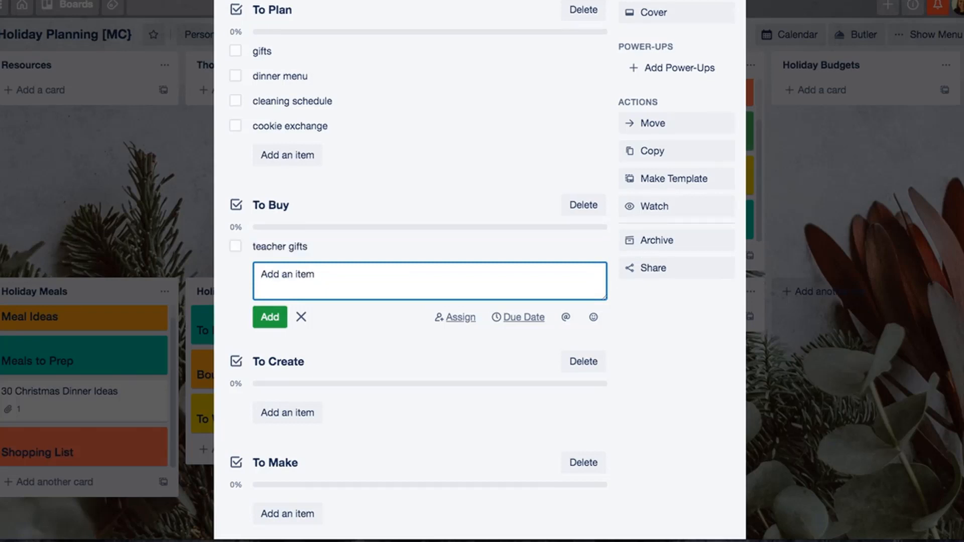
type("secret santa")
key("Return")
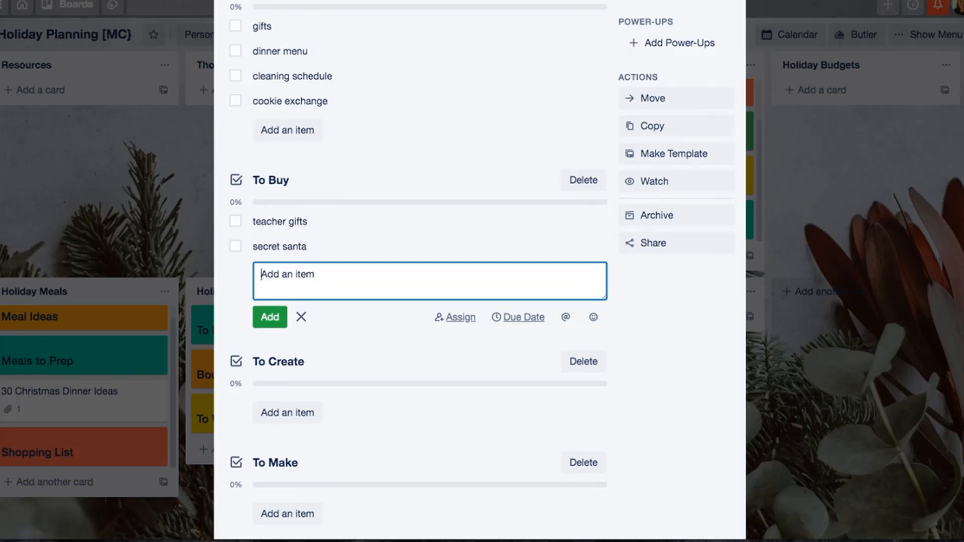
type("need star for tree")
key("Return")
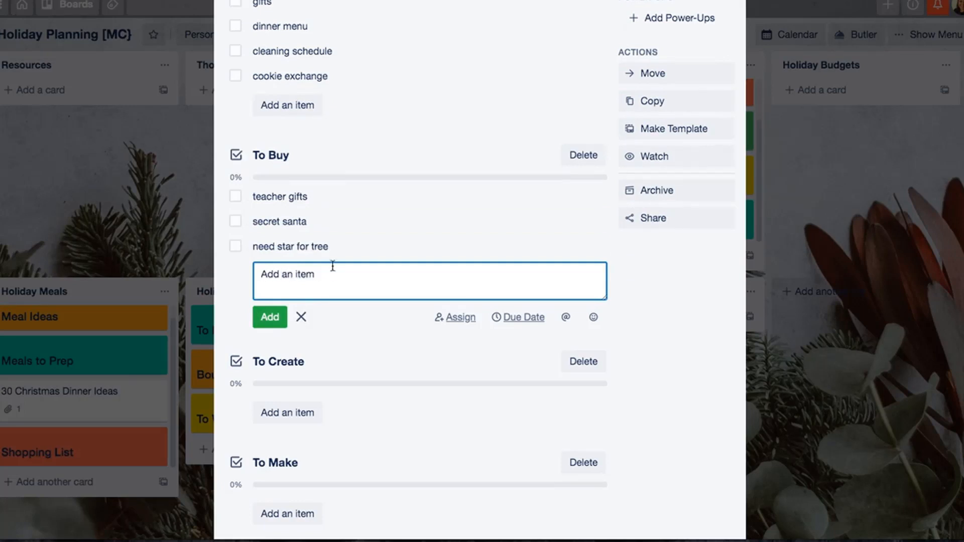
left_click(300, 317)
- Add the item "grandparents gifts from kids" to the To Create checklist
scroll(286, 352, "up", 1)
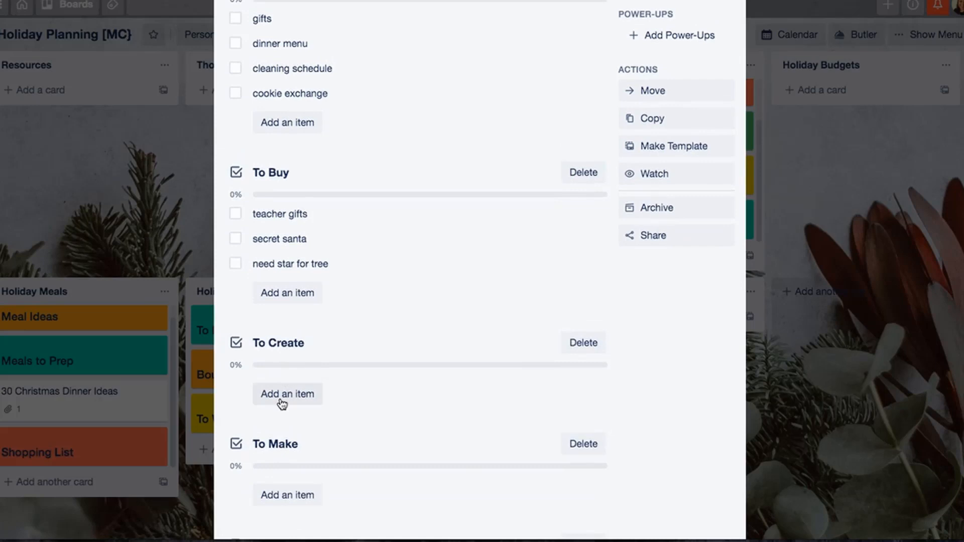
scroll(282, 403, "down", 3)
left_click(286, 327)
type("grandp")
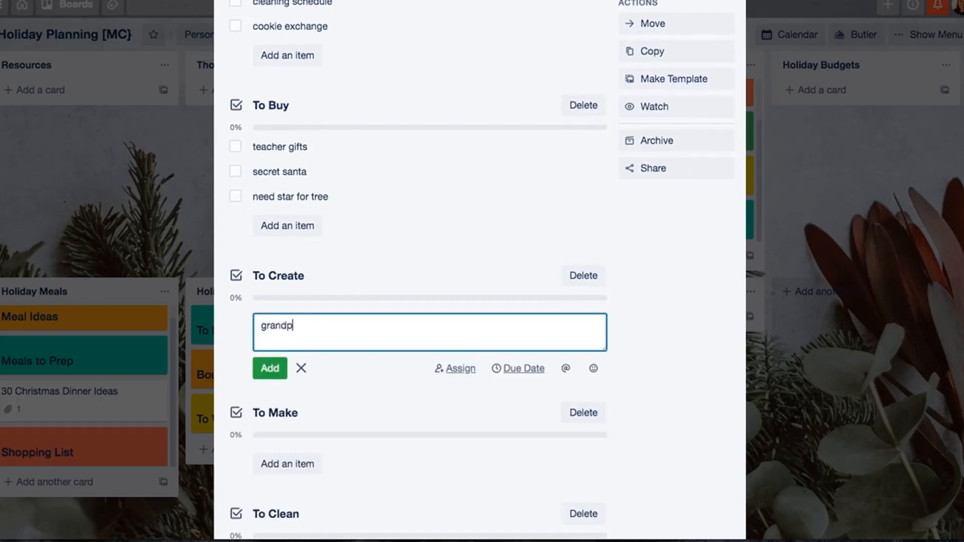
type("arents gifts from kids")
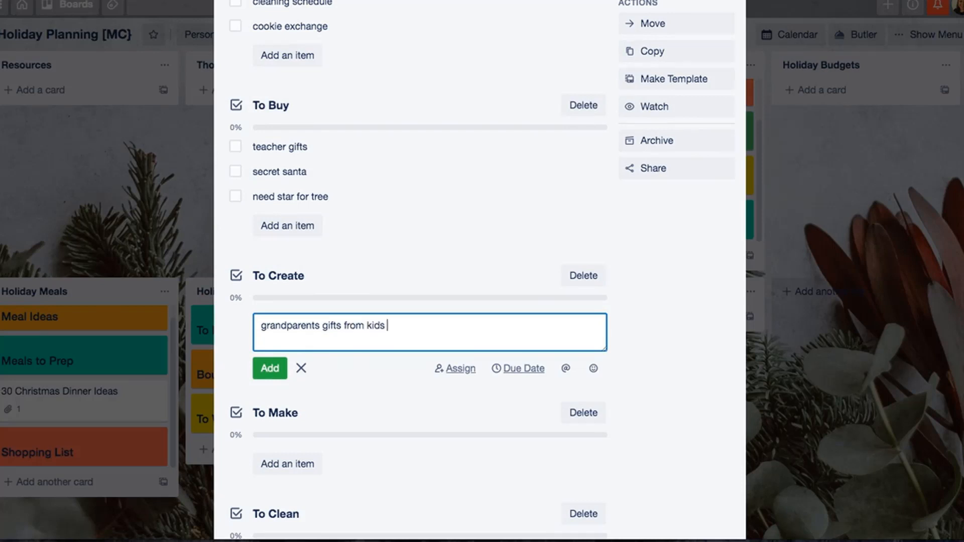
key("Return")
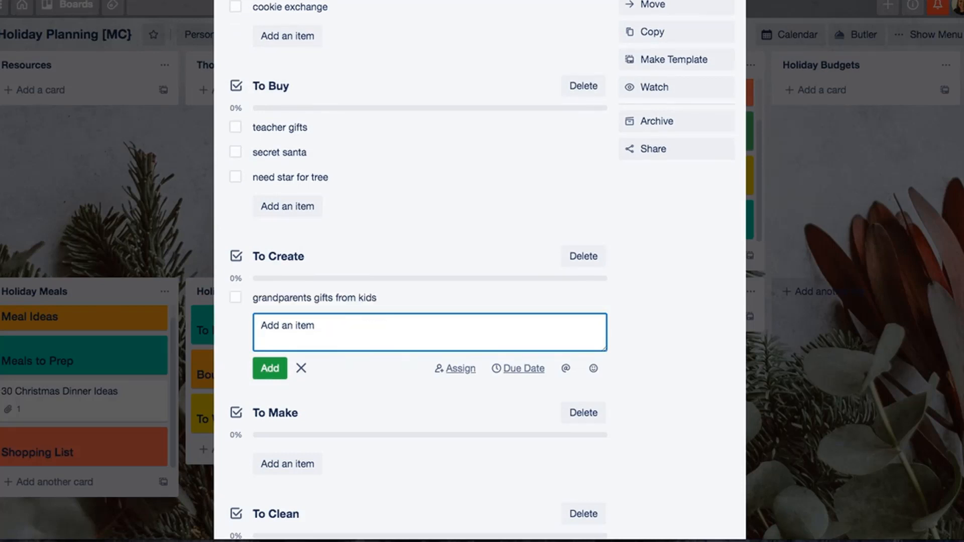
- Add the item "family holiday cards" to the To Create checklist and finish its item entry
type("famiy hol")
key("BackSpace")
key("BackSpace")
key("BackSpace")
key("BackSpace")
type("ly holiday cards")
key("Return")
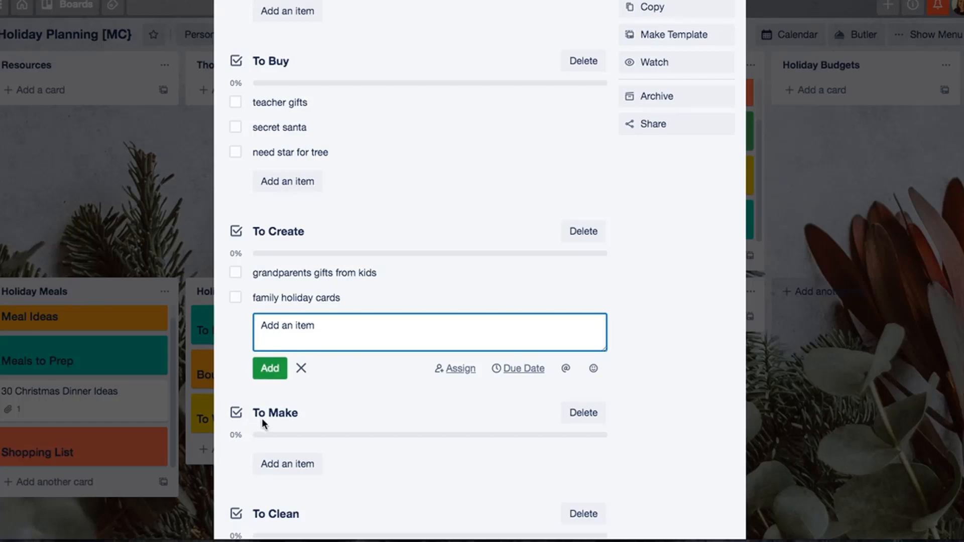
left_click(303, 368)
- Add the items "peanut butter cookies" and "appetizers for party" to the To Make checklist
scroll(307, 370, "down", 3)
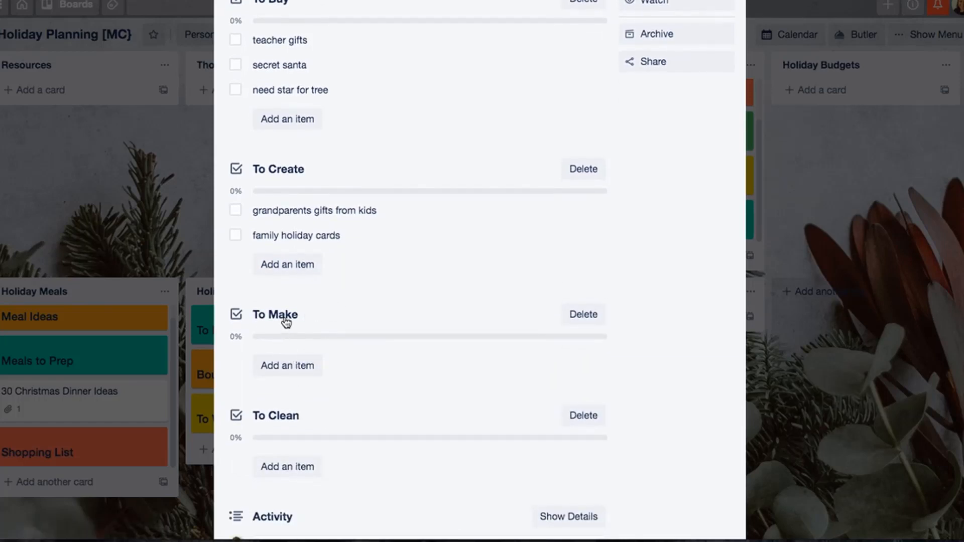
left_click(293, 371)
type("p")
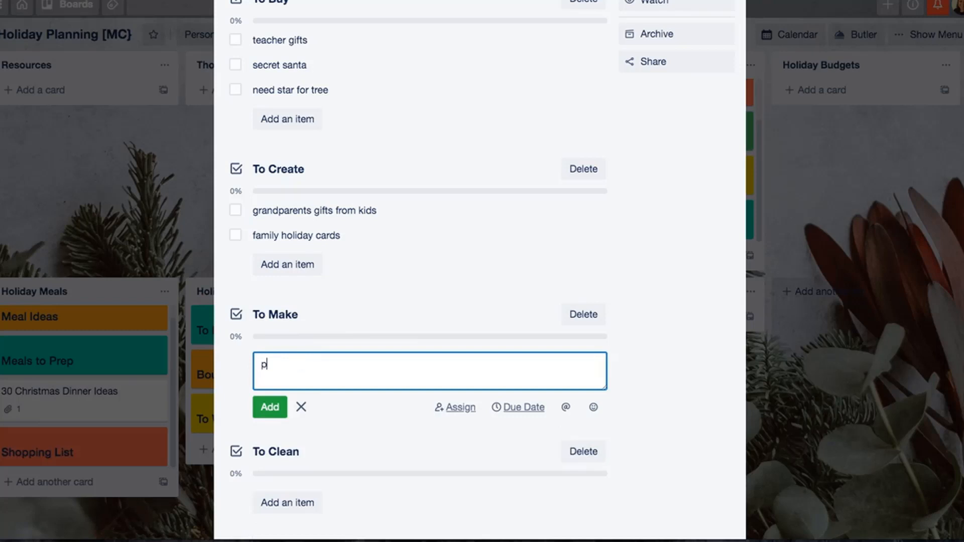
type("eanut butter cookies")
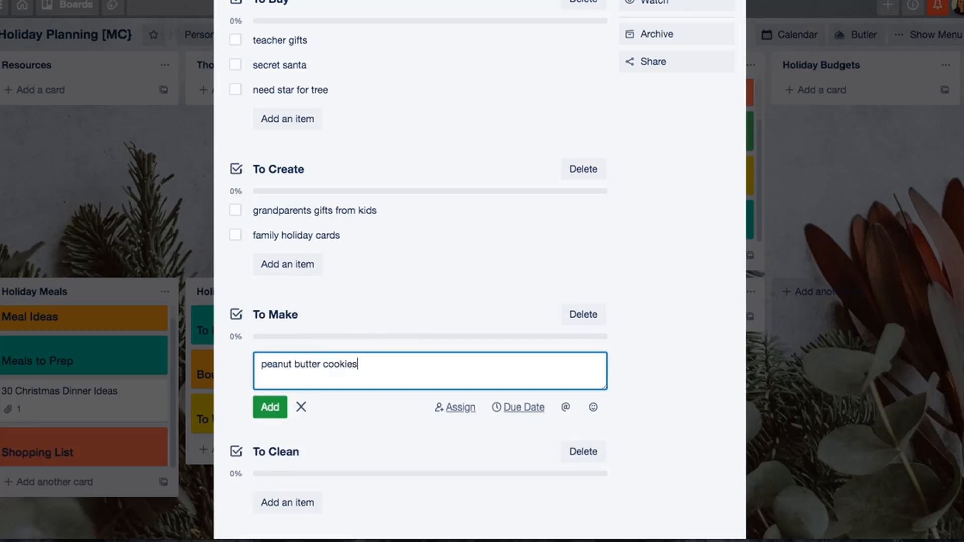
key("Return")
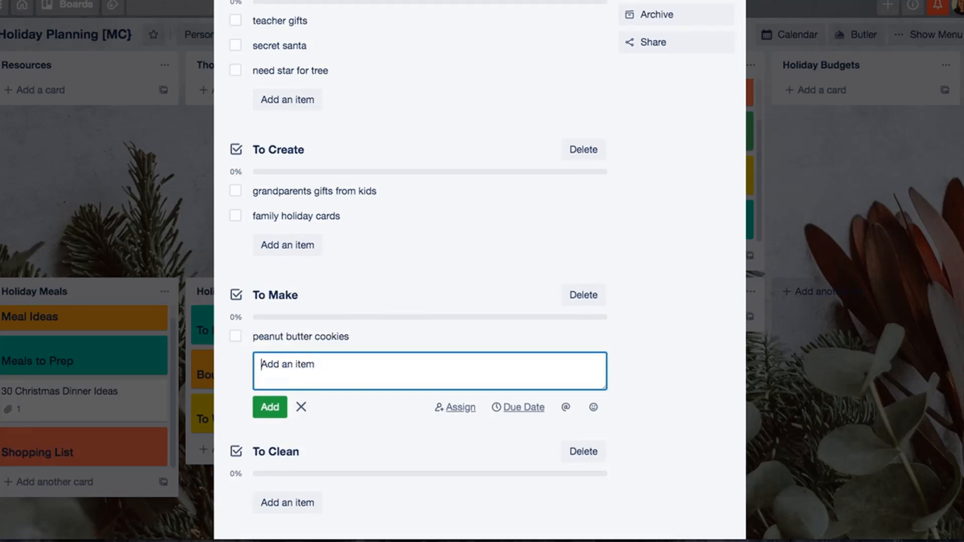
type("appetizer")
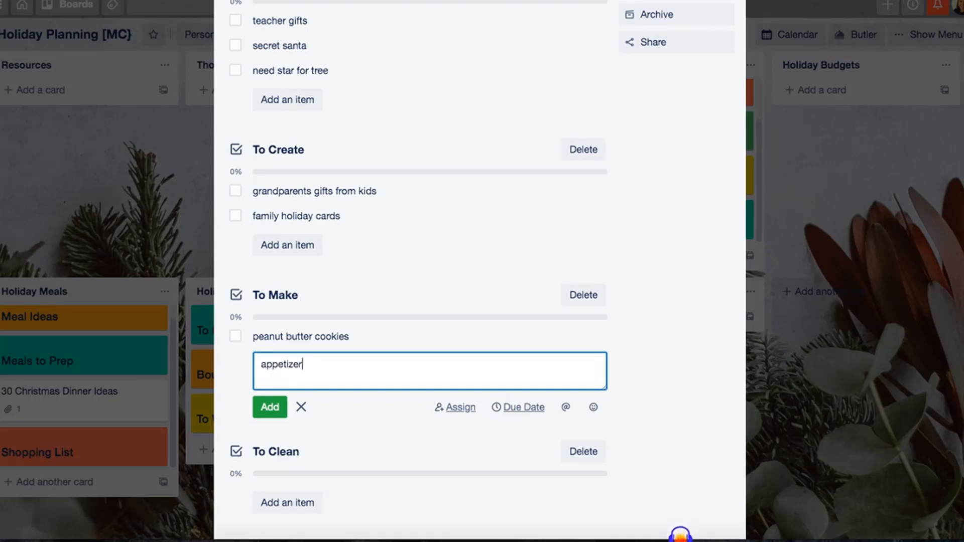
type("s for part")
key("BackSpace")
type("for party")
key("Return")
- Add the items "living room" and "front yard" to the To Clean checklist
scroll(355, 334, "up", 2)
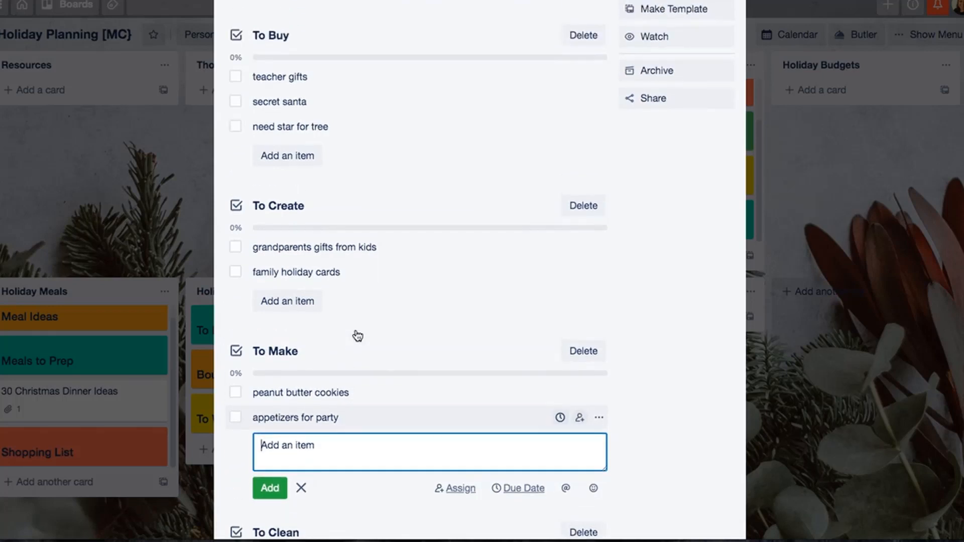
scroll(312, 355, "down", 5)
left_click(275, 365)
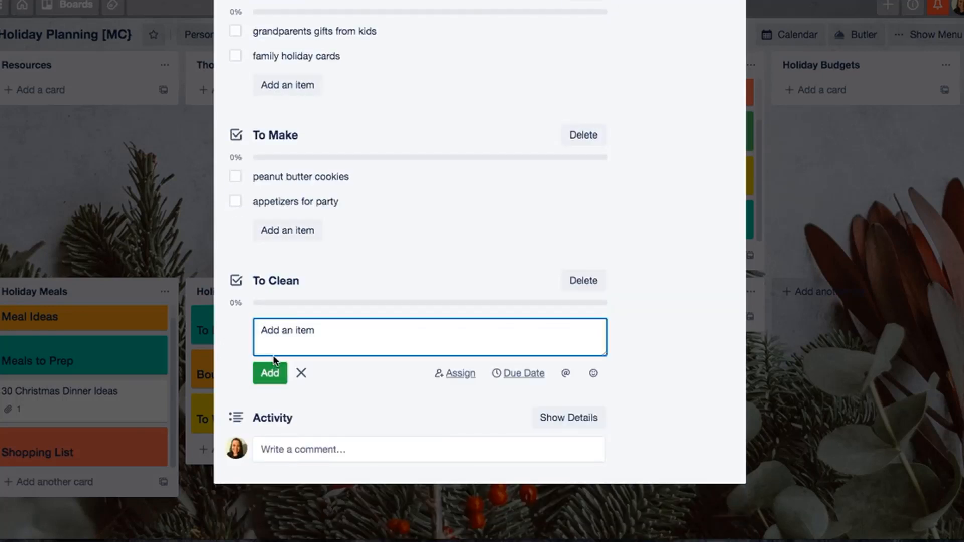
type("living room")
key("Return")
type("f")
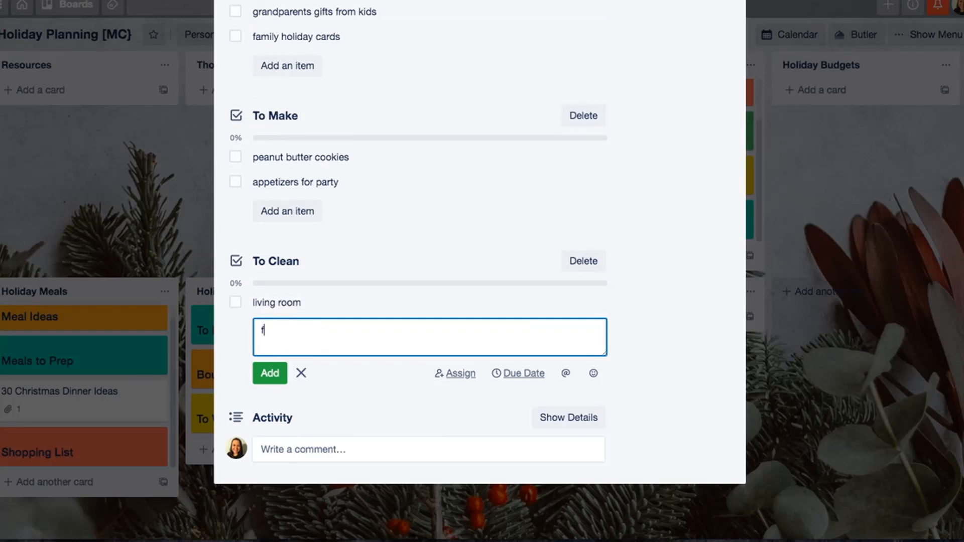
type("ront yard")
key("Return")
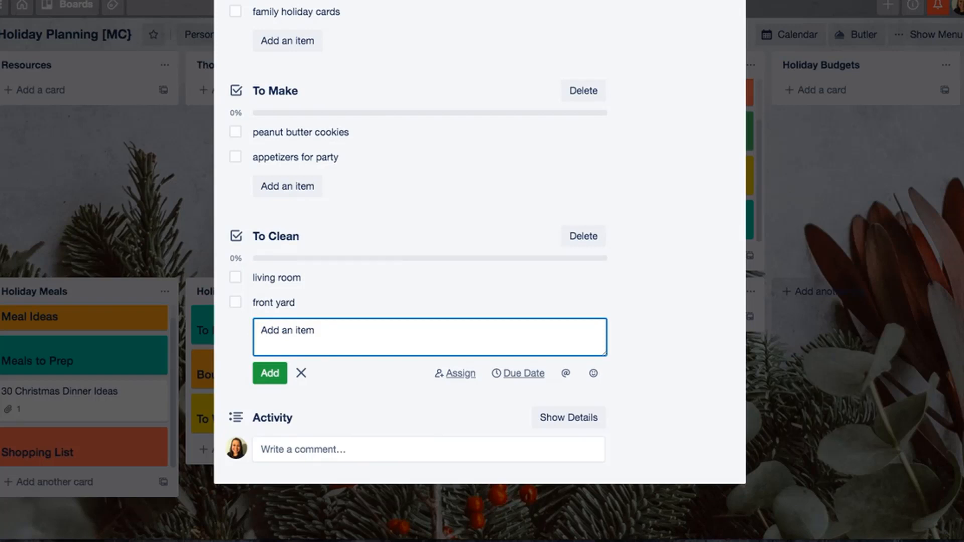
- Review the Christmas card's filled-in checklists and close the card
scroll(319, 170, "up", 10)
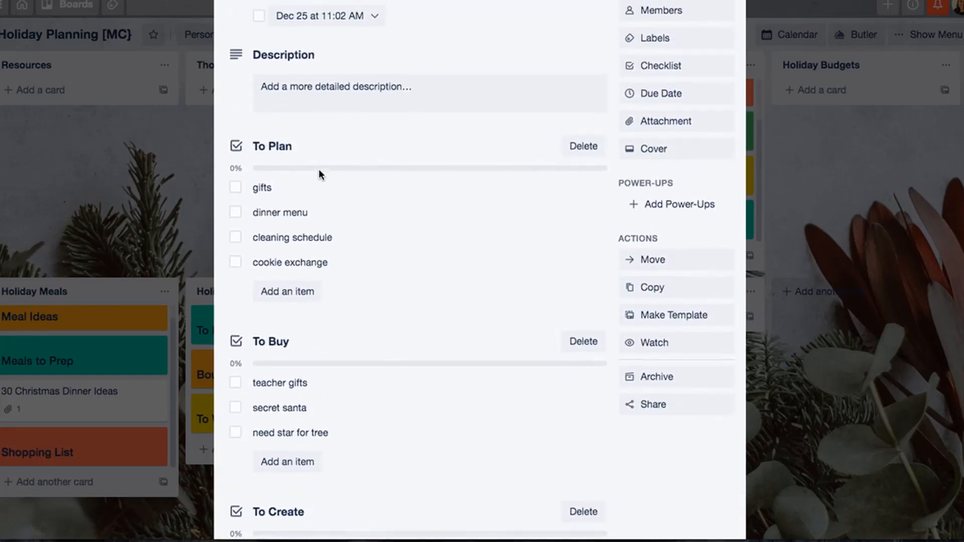
scroll(318, 170, "up", 2)
scroll(318, 170, "down", 12)
scroll(318, 170, "up", 12)
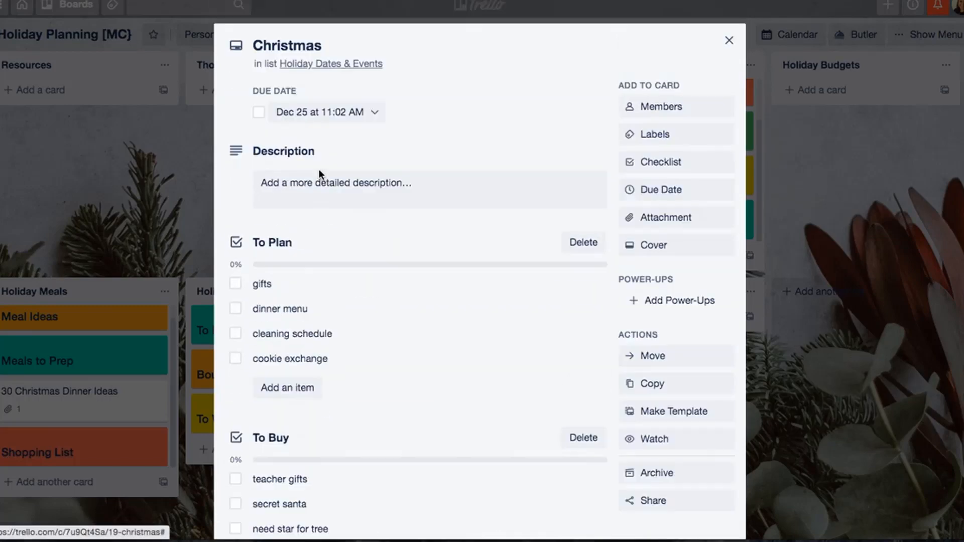
left_click(729, 40)
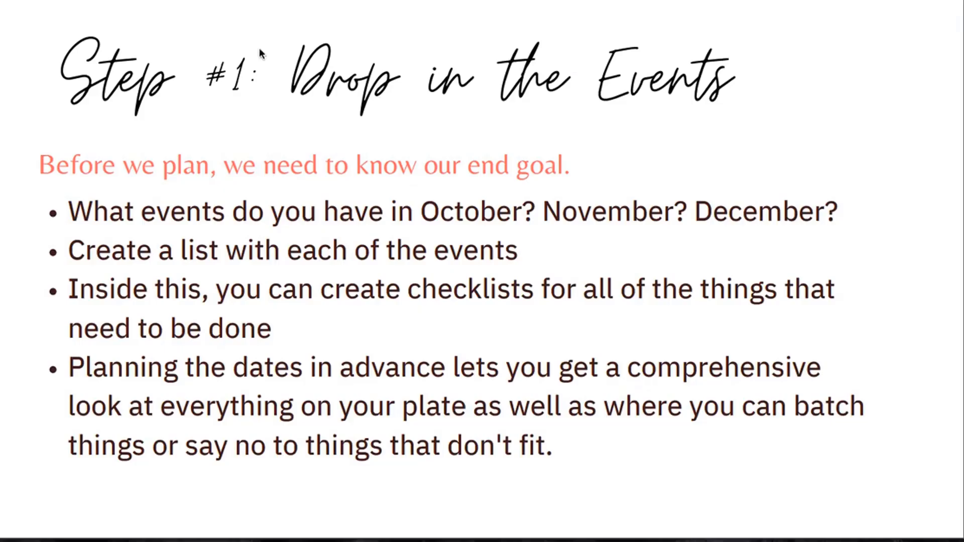
- Switch to the planning PDF and read the "Step #2 Backwards Plan Tasks" page
scroll(282, 194, "down", 6)
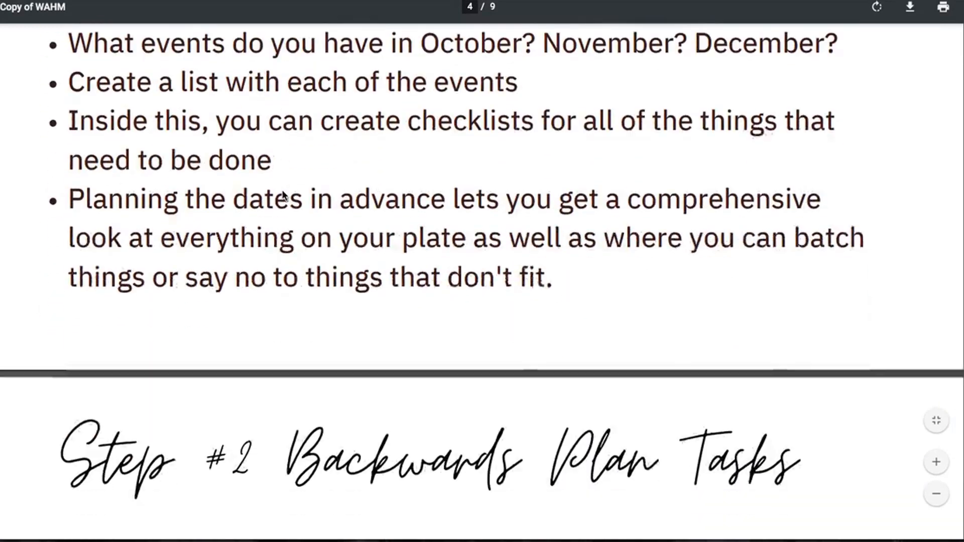
scroll(282, 195, "down", 5)
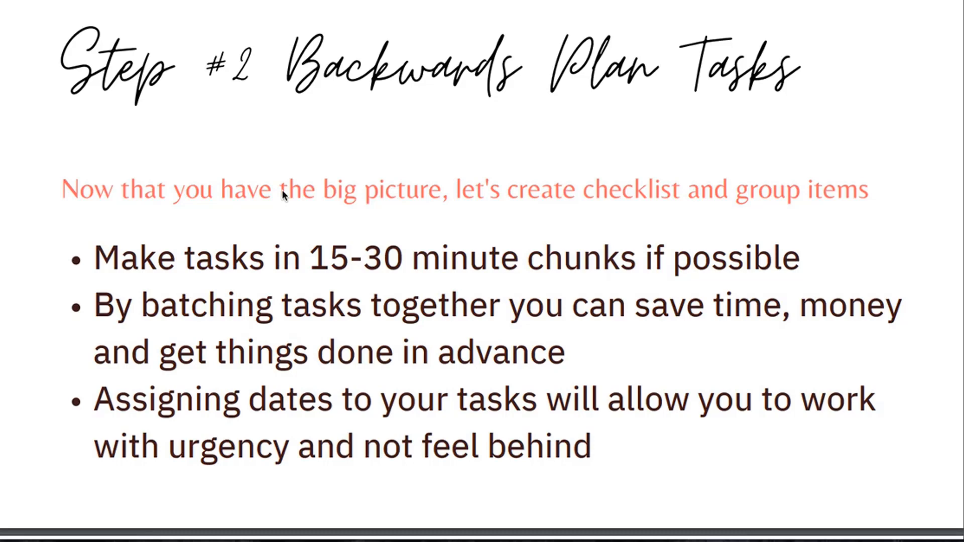
scroll(282, 195, "down", 5)
scroll(282, 252, "up", 4)
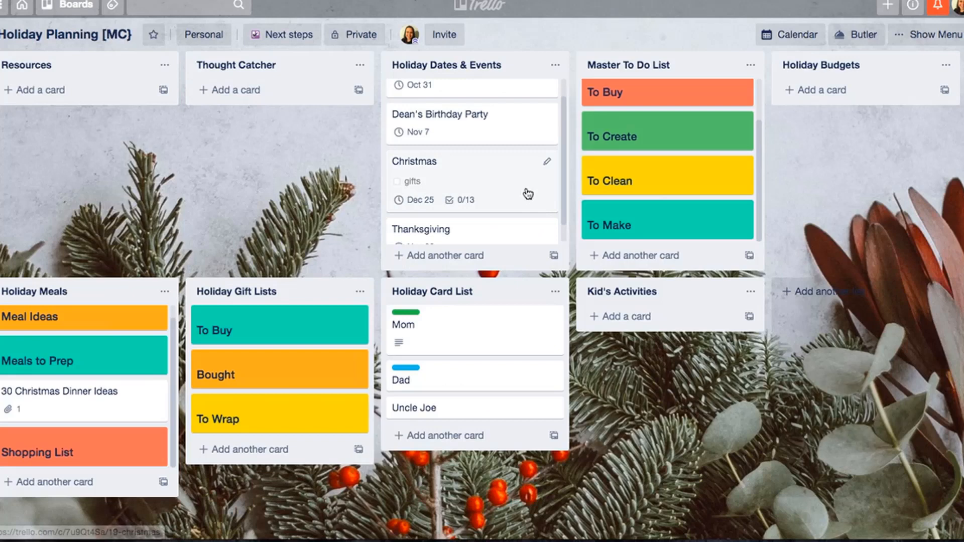
- Add a checklist titled "Master To Do List" to the Trunk or Treat card in Holiday Dates & Events
scroll(503, 177, "down", 1)
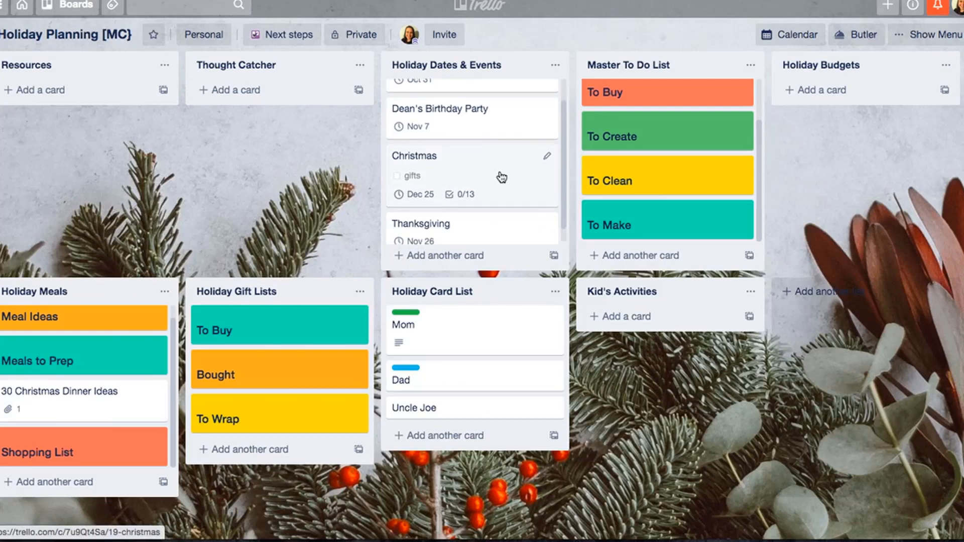
scroll(500, 177, "up", 2)
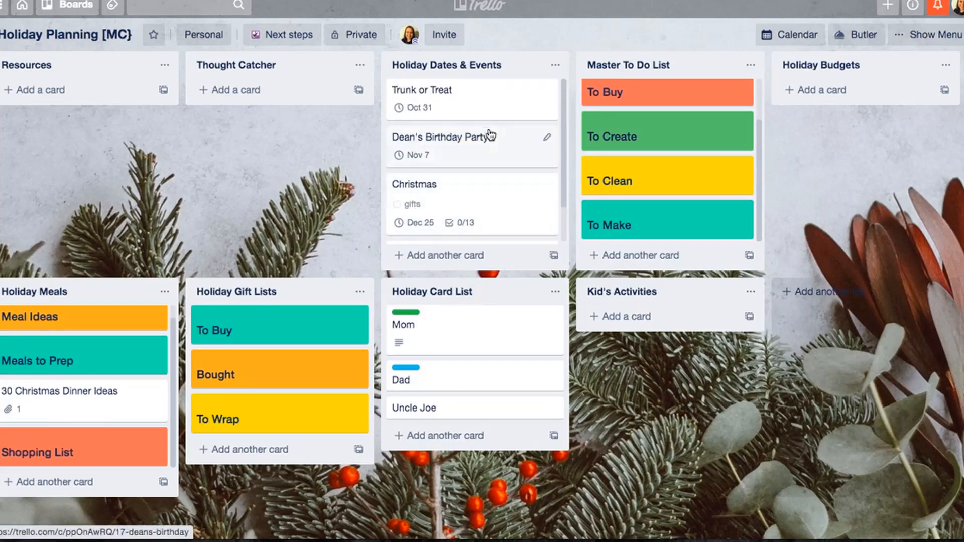
left_click(495, 102)
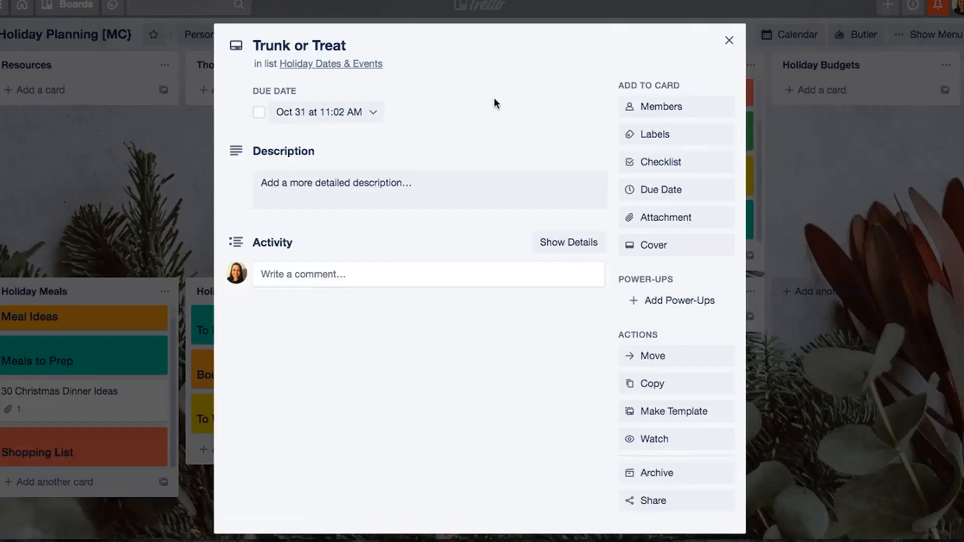
left_click(698, 172)
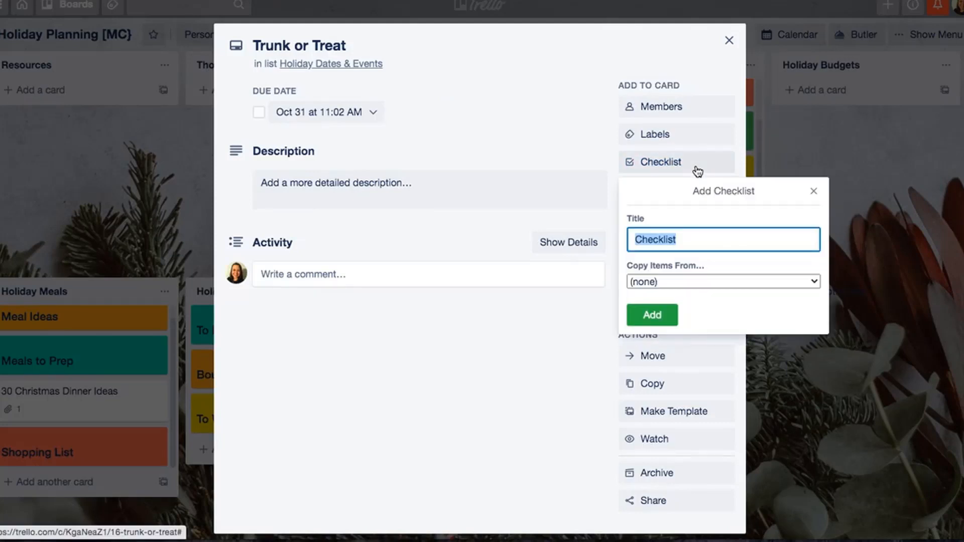
type("Mate")
key("BackSpace")
key("BackSpace")
type("ster T")
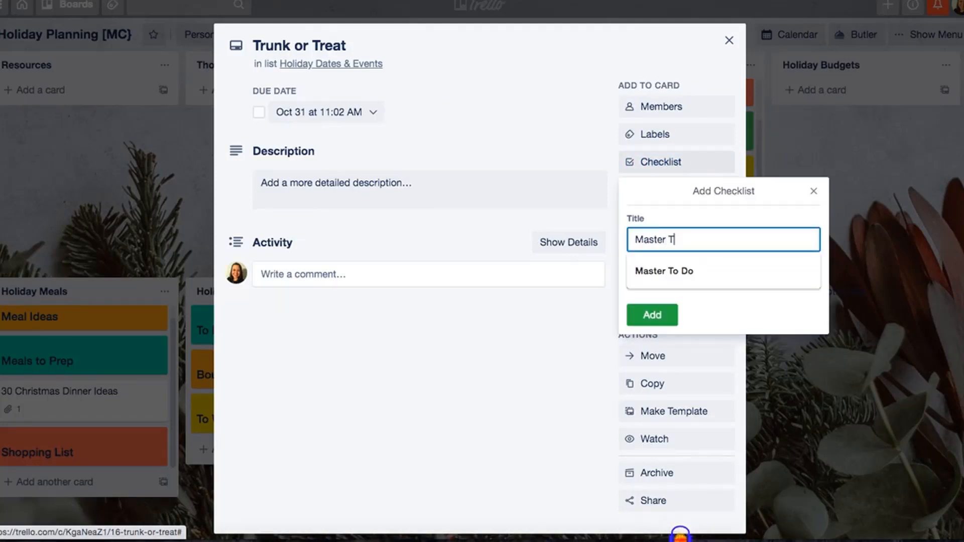
type("o Do List")
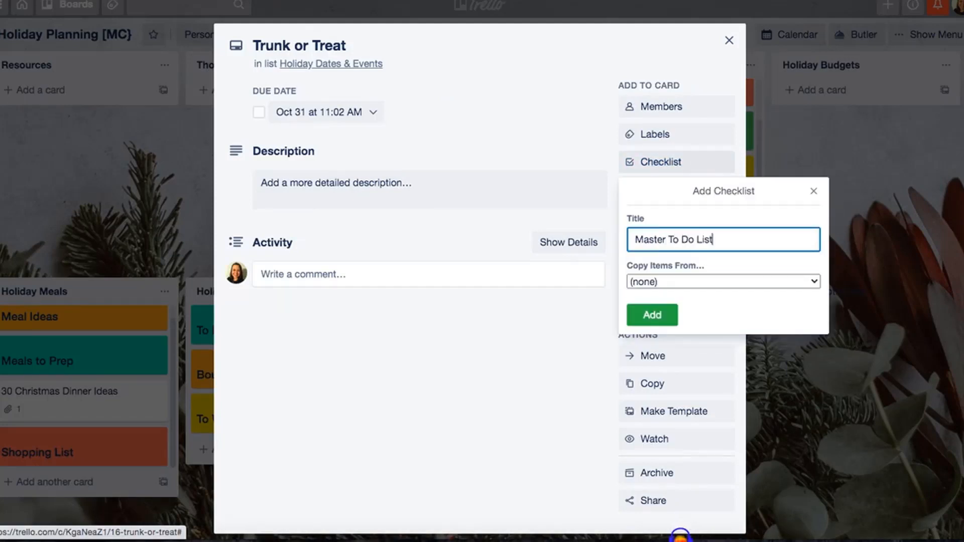
key("Return")
- Add the items "buy candy" and "make costumes for kids" to the Trunk or Treat checklist
type("buy candy")
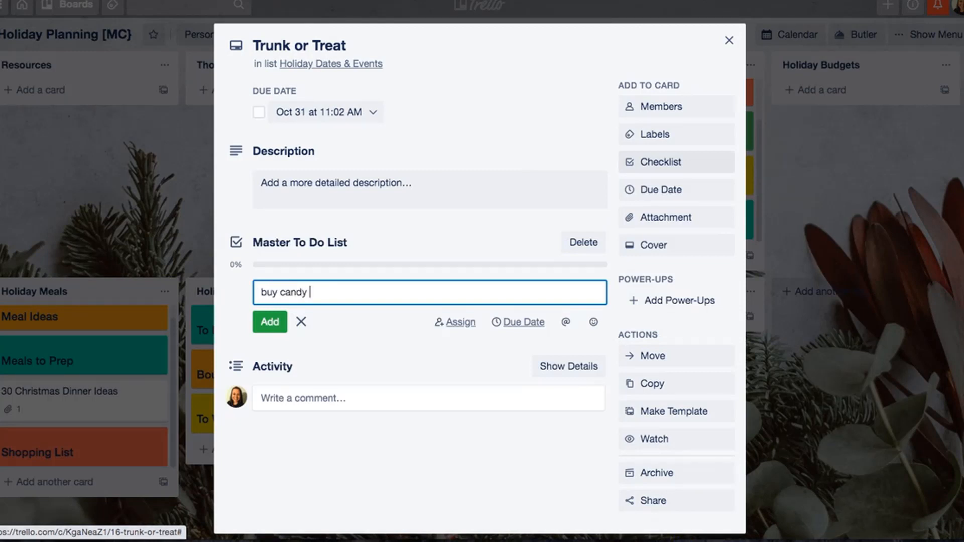
key("Return")
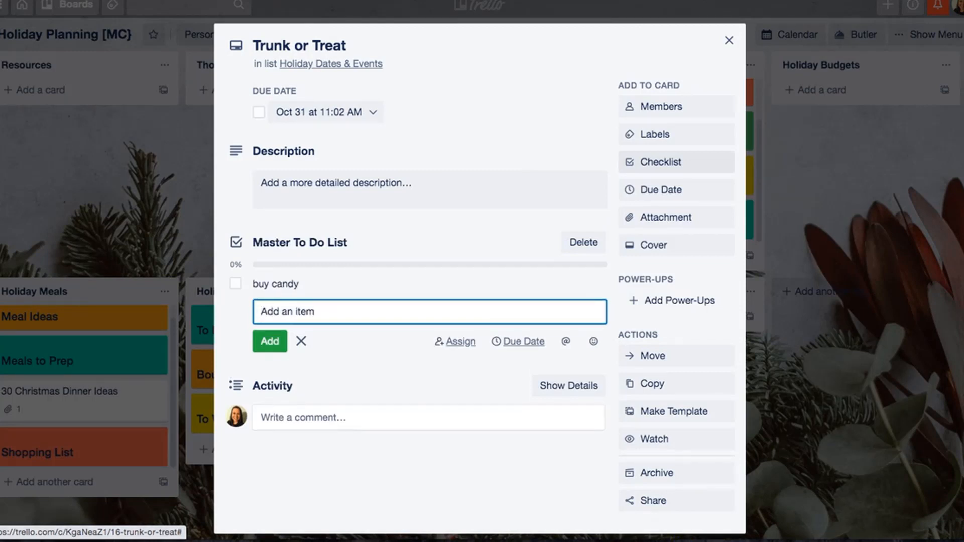
type("make costumes")
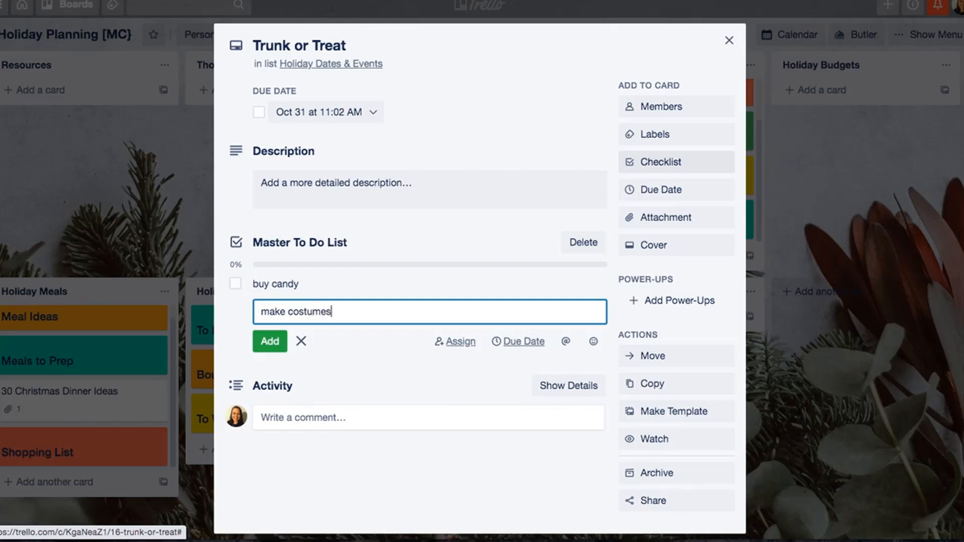
type(" for kids")
key("Return")
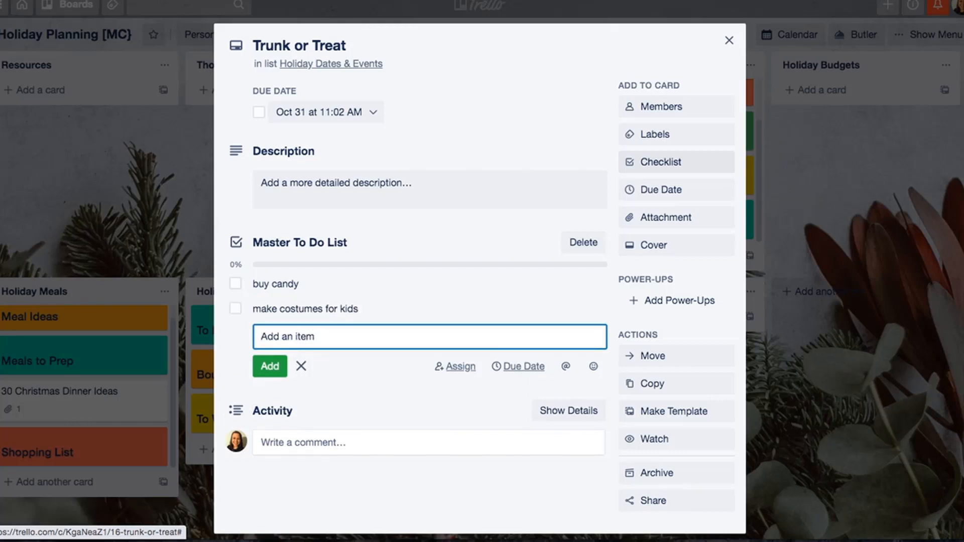
- Add the items "decorate pumpkins" and "plan trunk activity" to the checklist and close the Trunk or Treat card
type("decorate pumpkins")
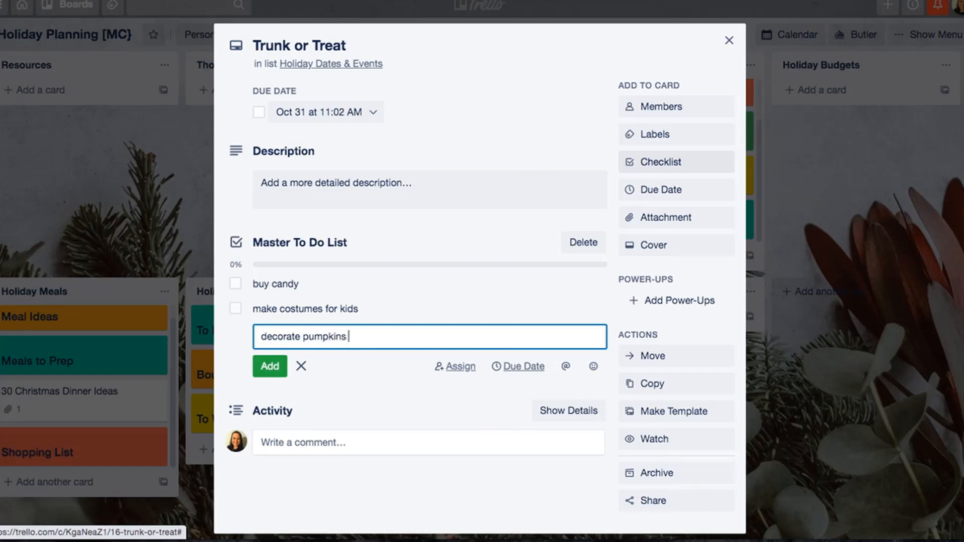
key("Return")
type("plan")
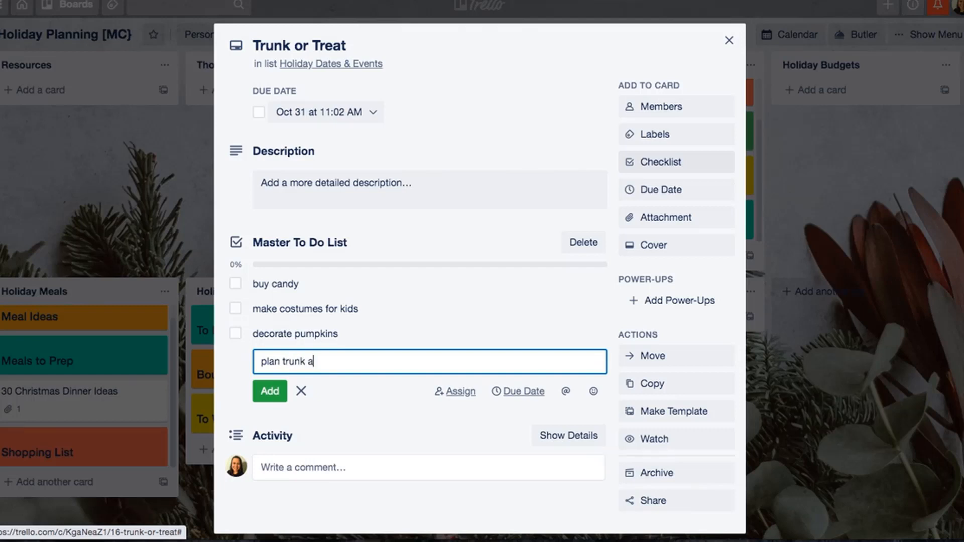
type("trunk activity")
key("Return")
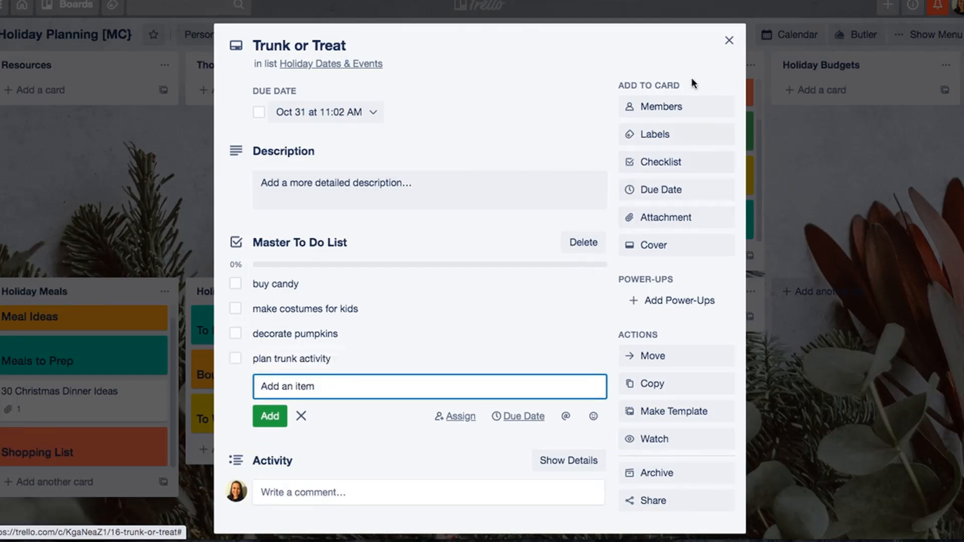
left_click(729, 40)
- Examine the event cards in Holiday Dates & Events and the category cards in Master To Do List
scroll(457, 186, "down", 1)
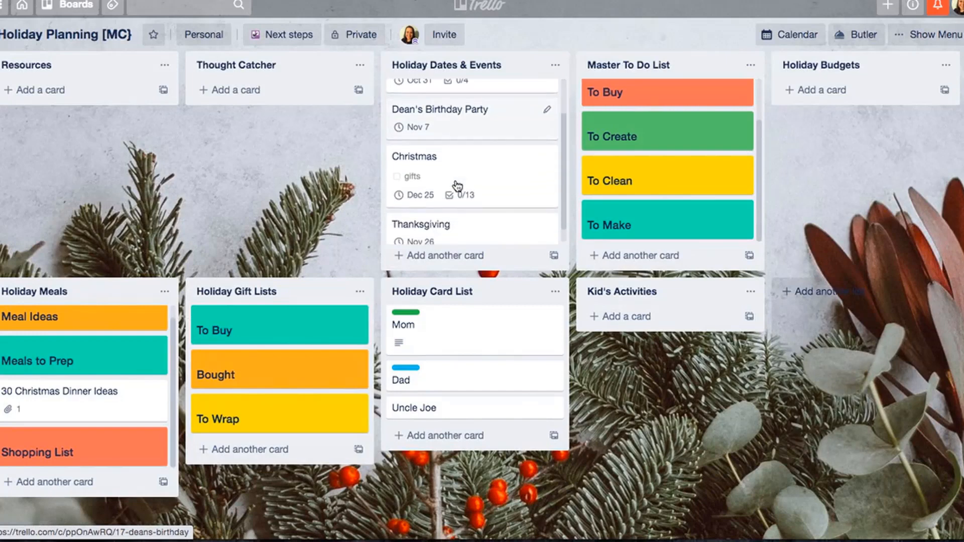
scroll(458, 186, "up", 1)
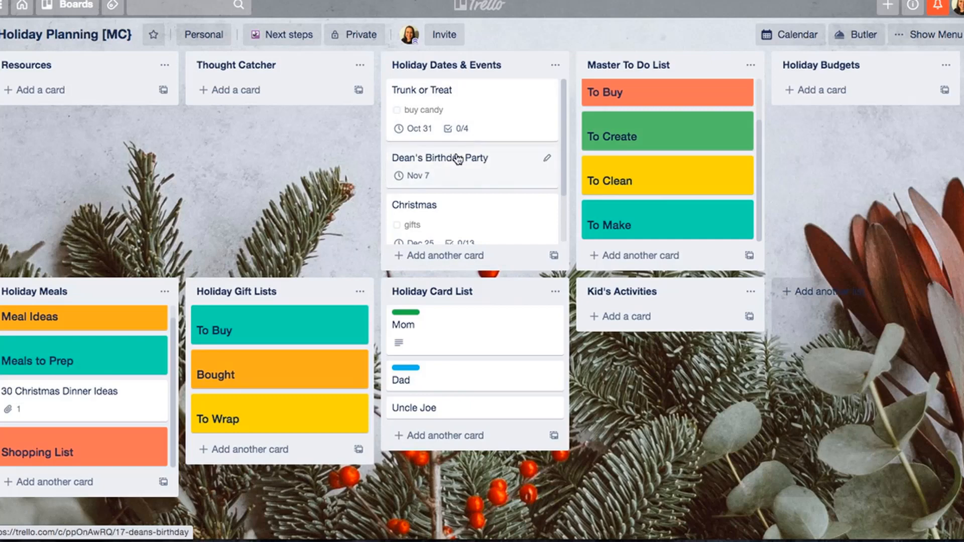
scroll(456, 159, "down", 3)
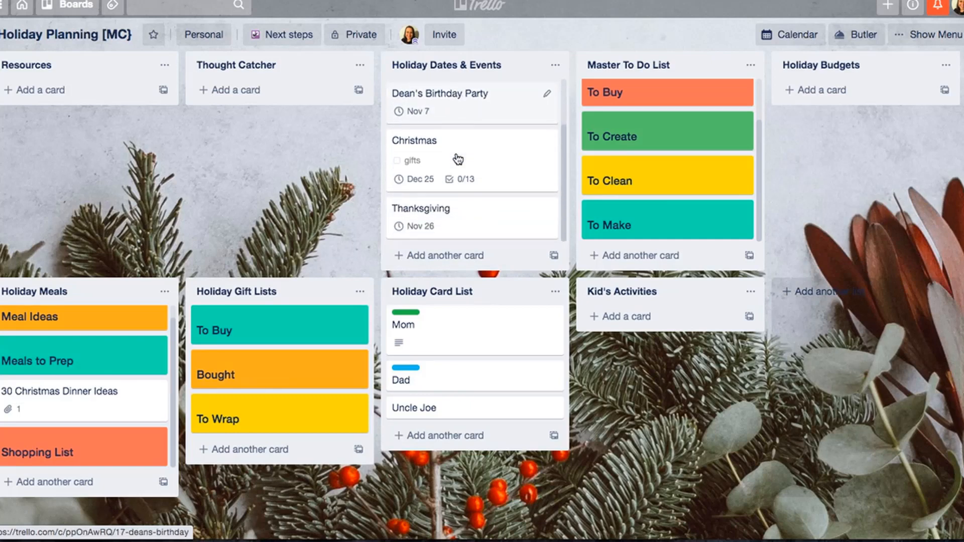
scroll(454, 216, "up", 3)
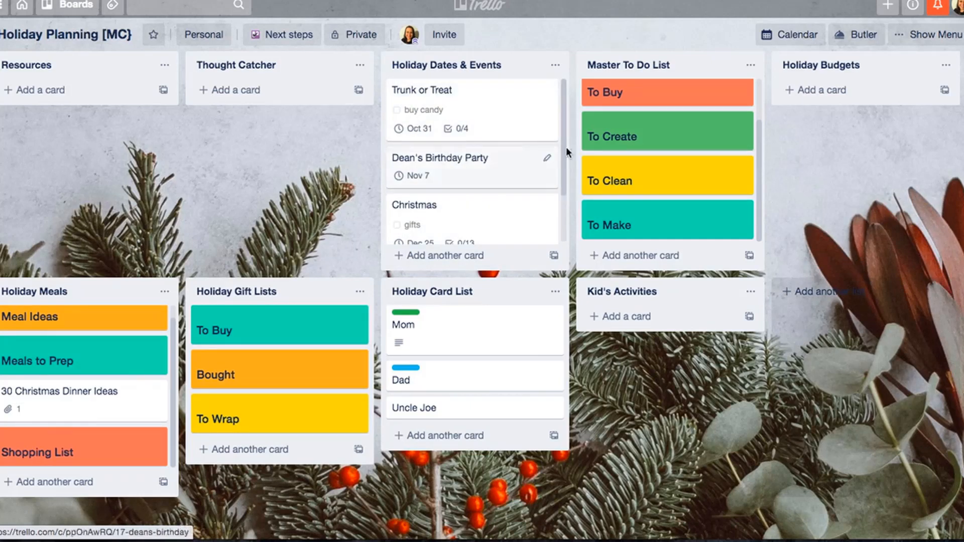
scroll(665, 155, "up", 1)
scroll(664, 155, "down", 1)
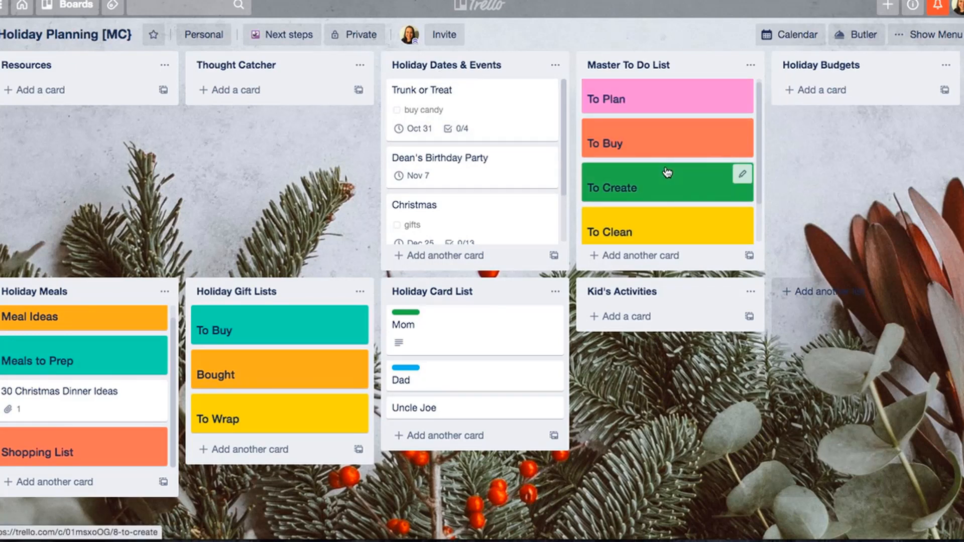
scroll(667, 172, "up", 1)
scroll(666, 166, "down", 2)
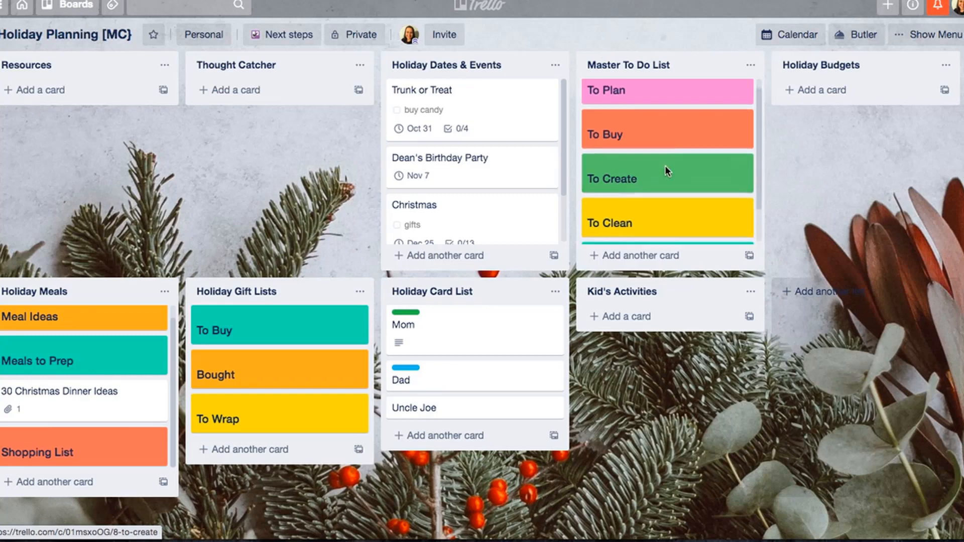
scroll(667, 166, "up", 2)
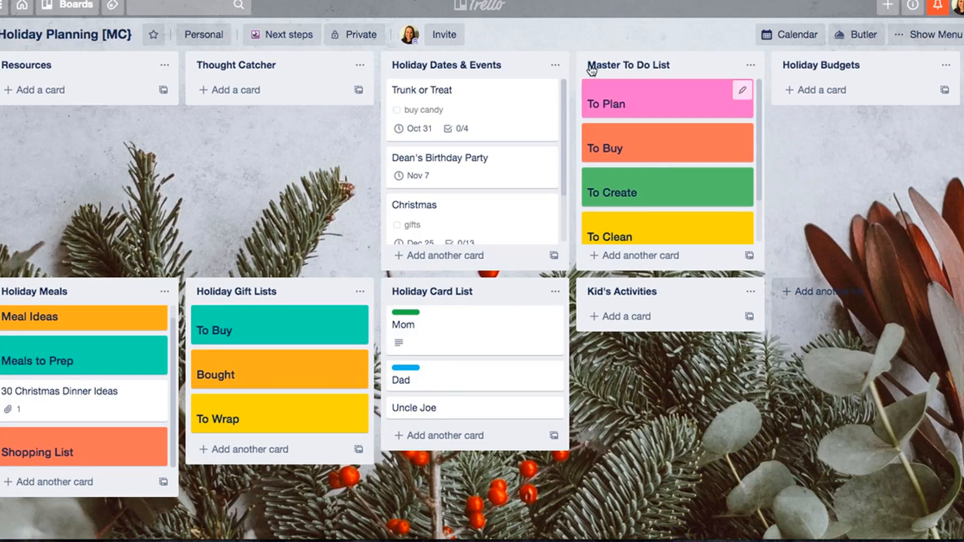
- Copy the Trunk or Treat card, keeping its checklist, into the Master To Do List
left_click(549, 91)
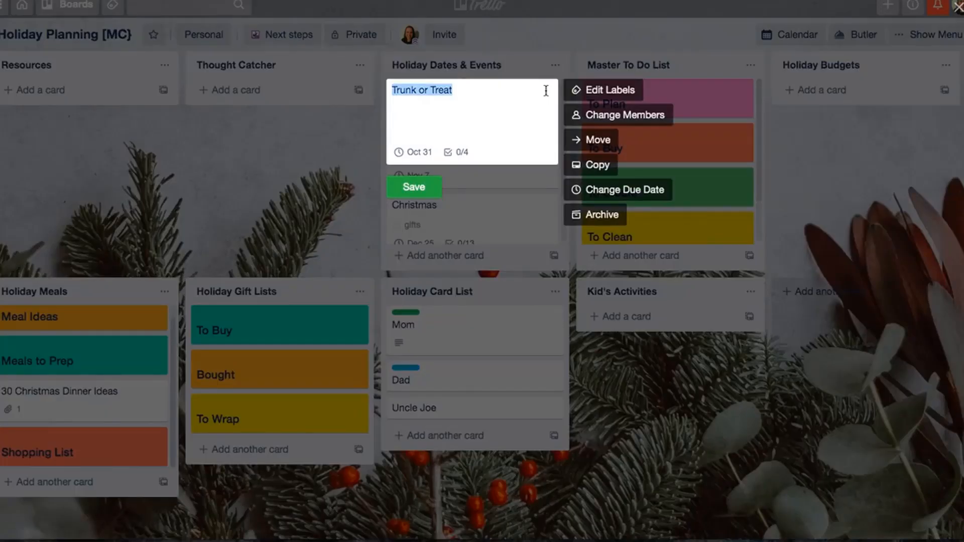
left_click(609, 166)
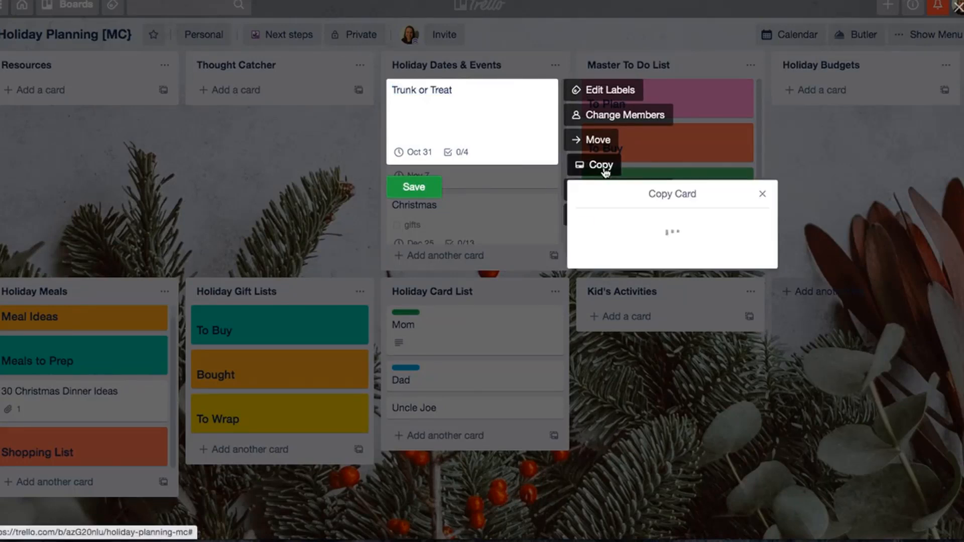
left_click(630, 400)
left_click(629, 410)
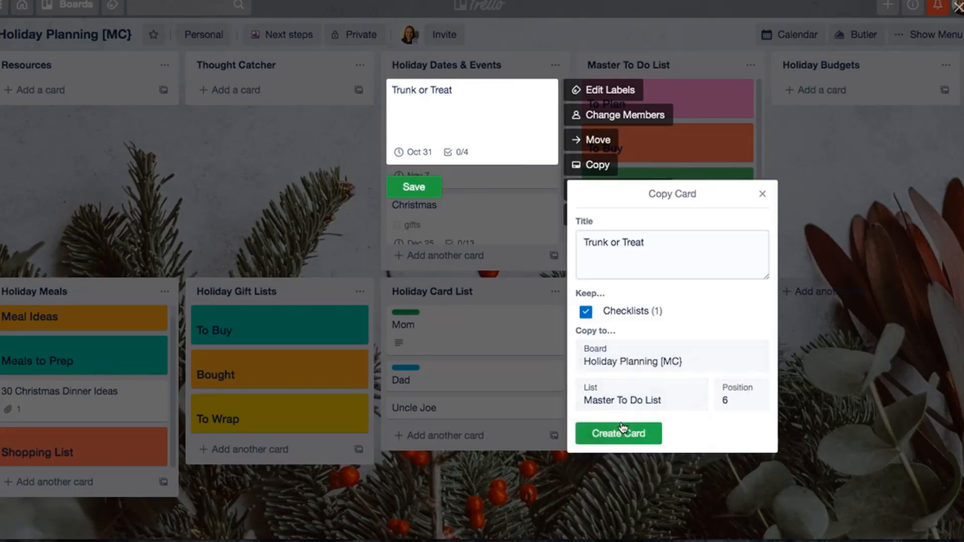
left_click(623, 435)
- Convert all four checklist items of the copied Trunk or Treat card in Master To Do List into separate cards
scroll(658, 209, "down", 3)
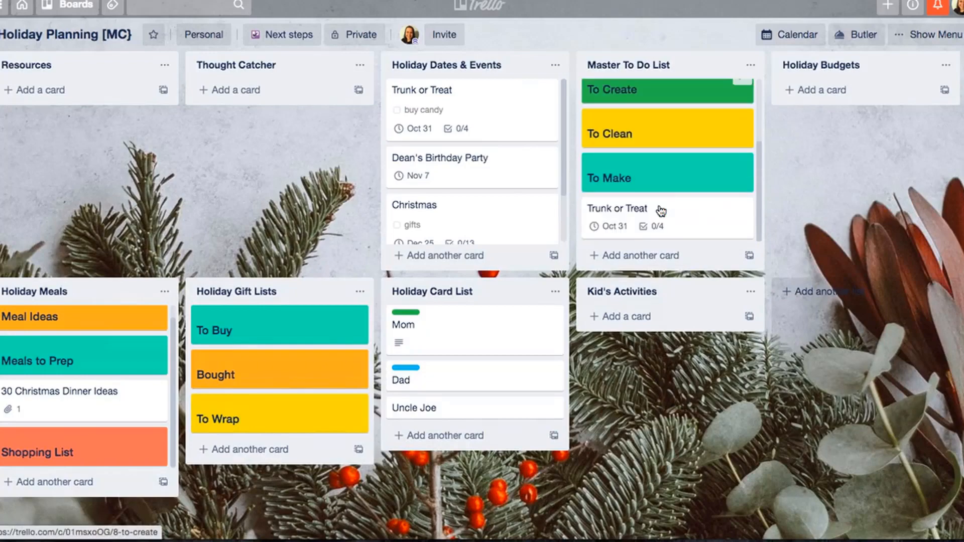
left_click(636, 222)
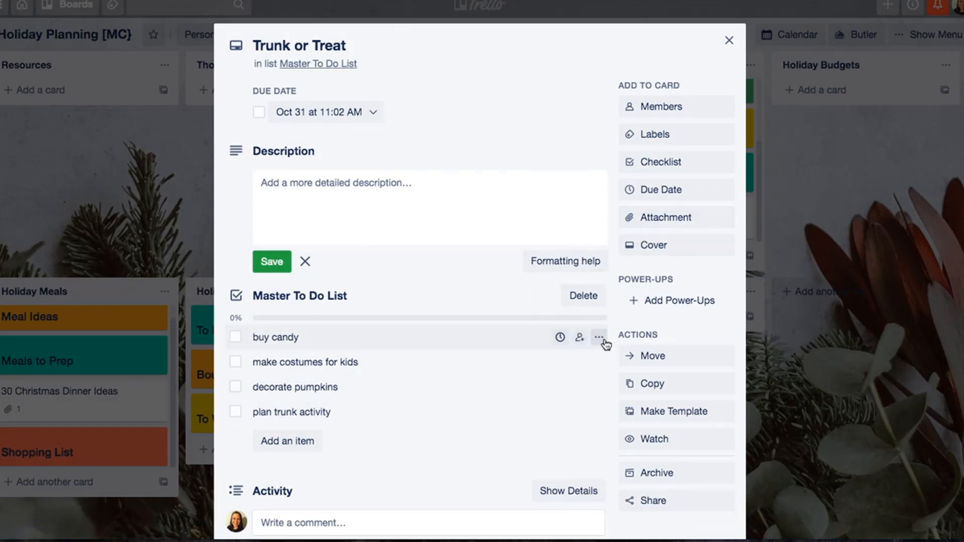
left_click(599, 338)
left_click(613, 394)
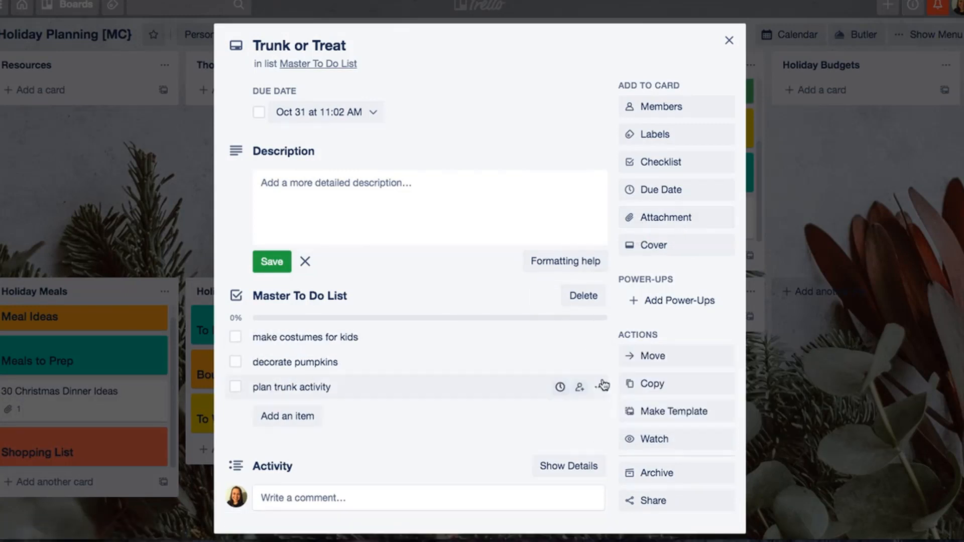
left_click(599, 337)
left_click(619, 391)
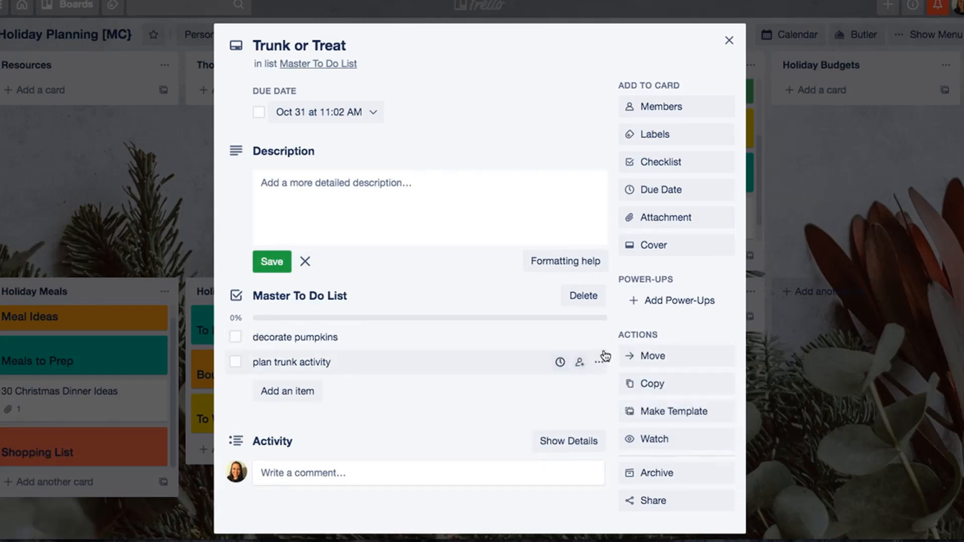
left_click(599, 337)
left_click(615, 394)
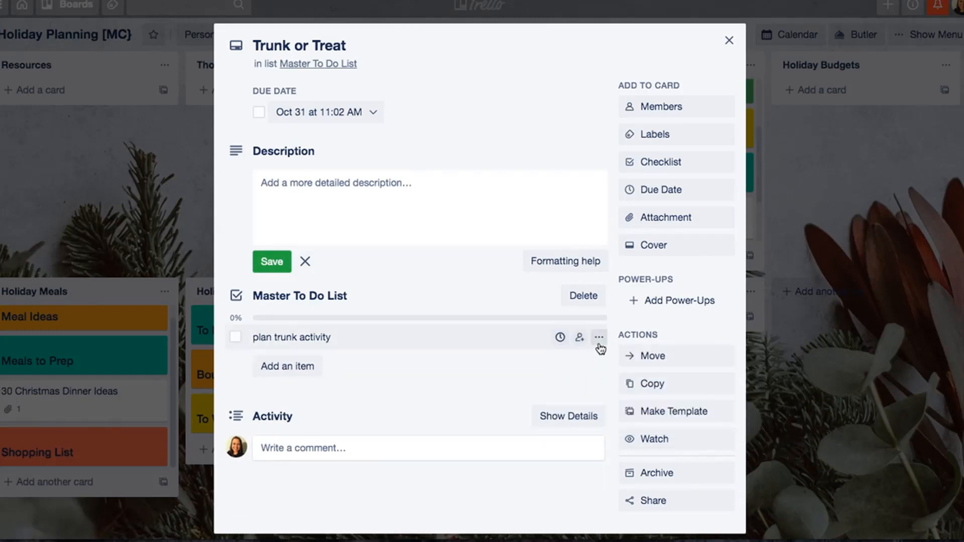
left_click(600, 338)
left_click(613, 391)
- Archive the copied Trunk or Treat card and permanently delete it
left_click(673, 467)
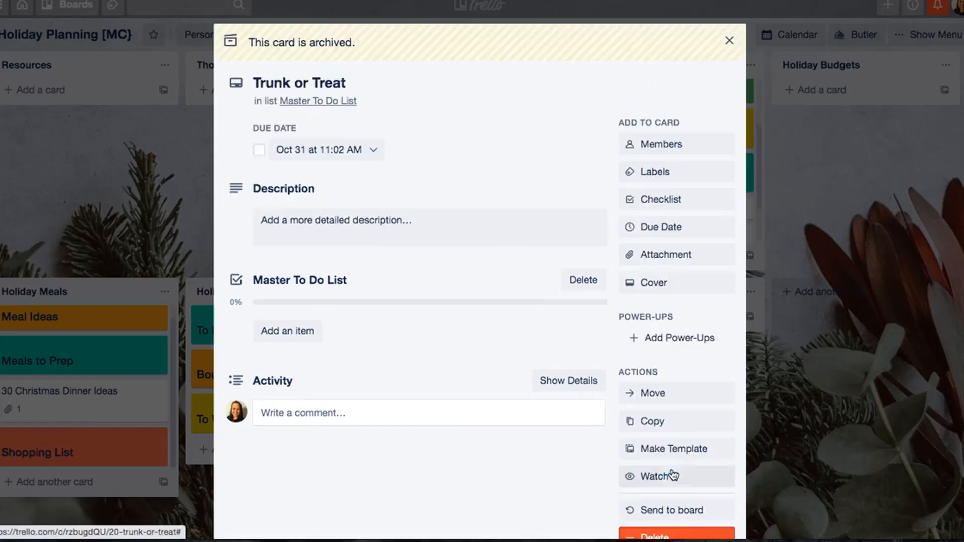
left_click(655, 535)
left_click(746, 508)
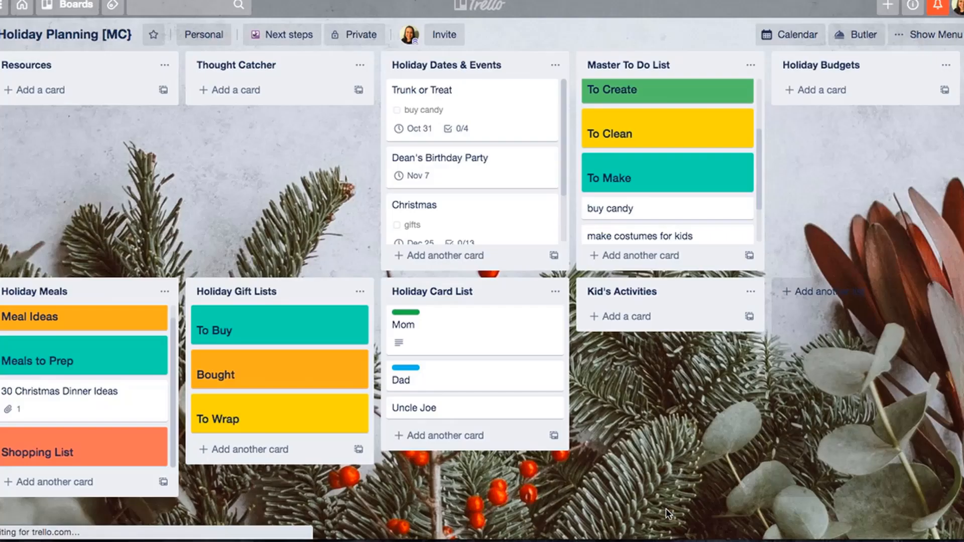
- Name the orange label "Halloween" while editing the labels of the "buy candy" card in Master To Do List
scroll(673, 137, "up", 1)
scroll(673, 137, "down", 2)
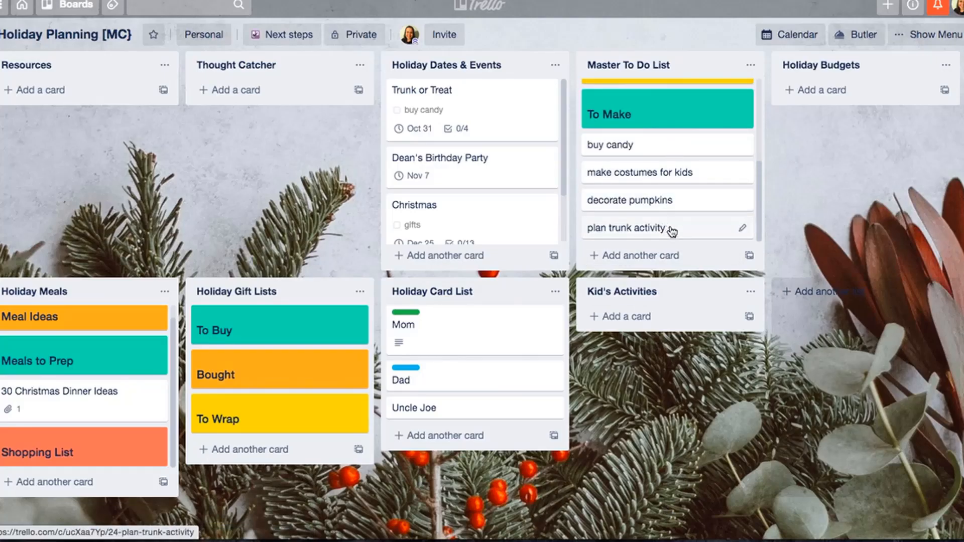
left_click(741, 148)
left_click(608, 223)
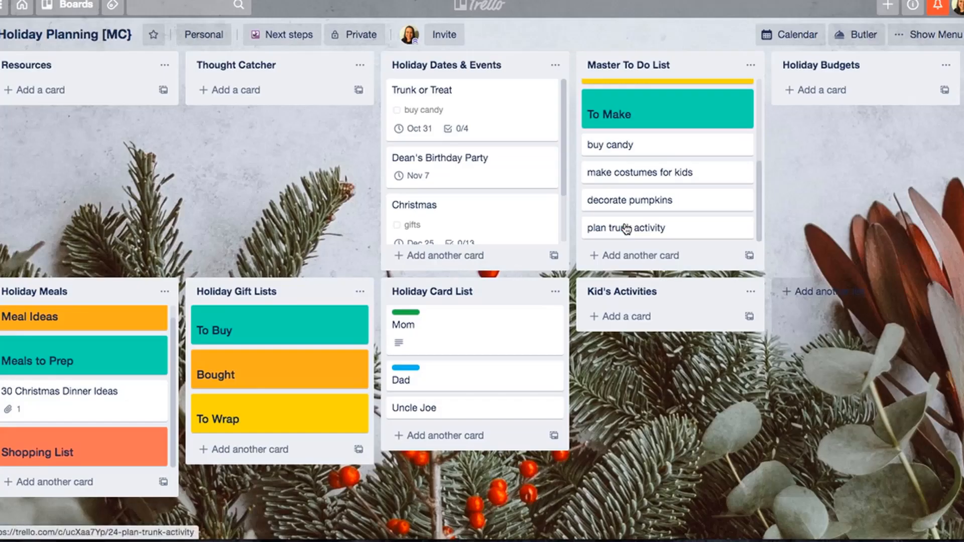
left_click(742, 146)
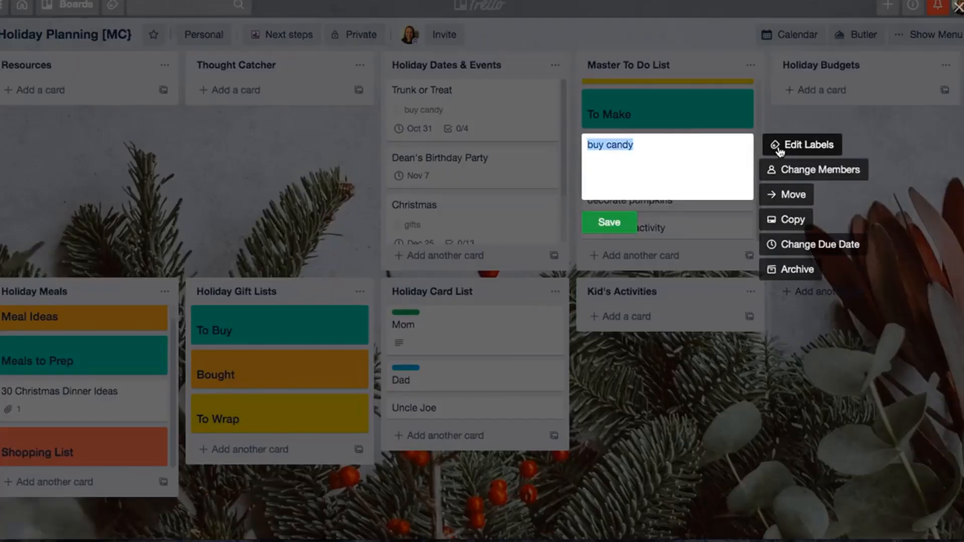
left_click(773, 145)
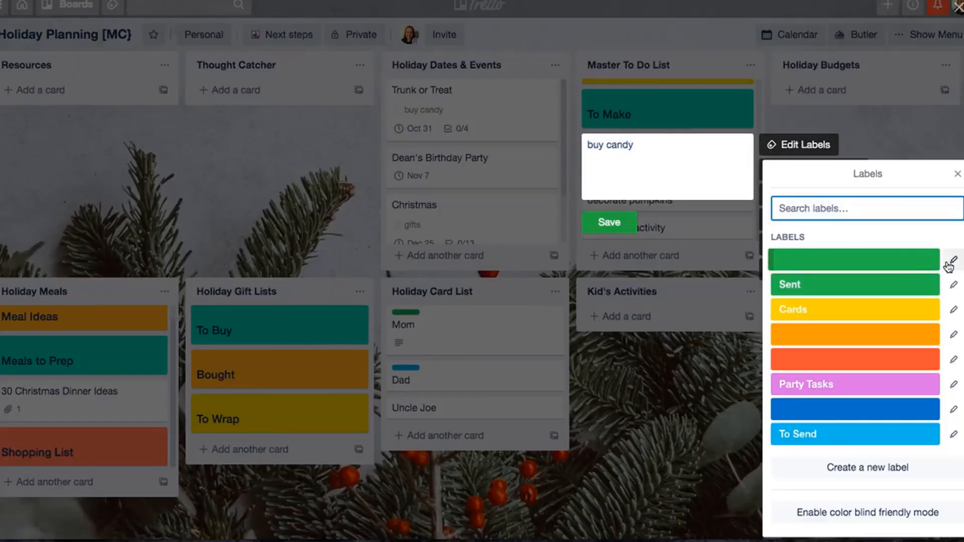
left_click(954, 335)
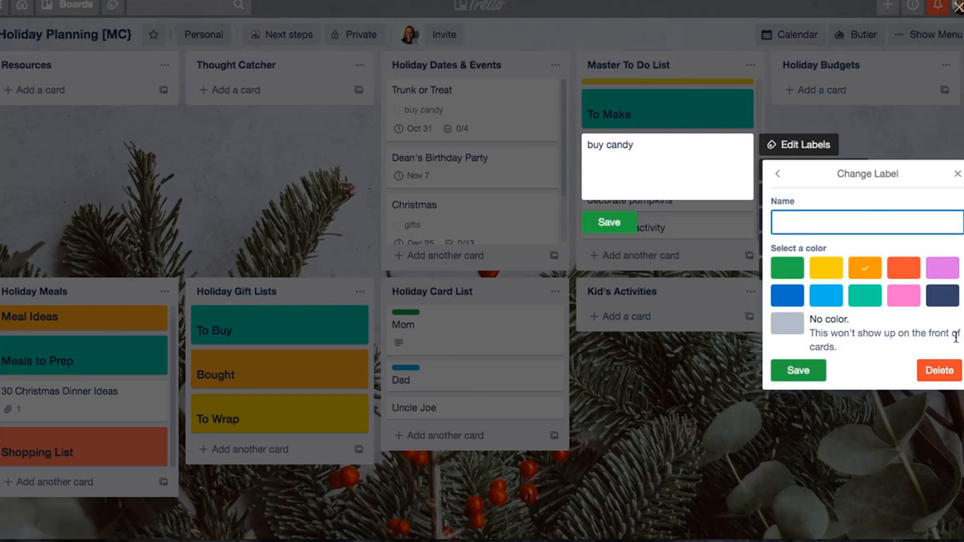
type("Halloween")
left_click(796, 370)
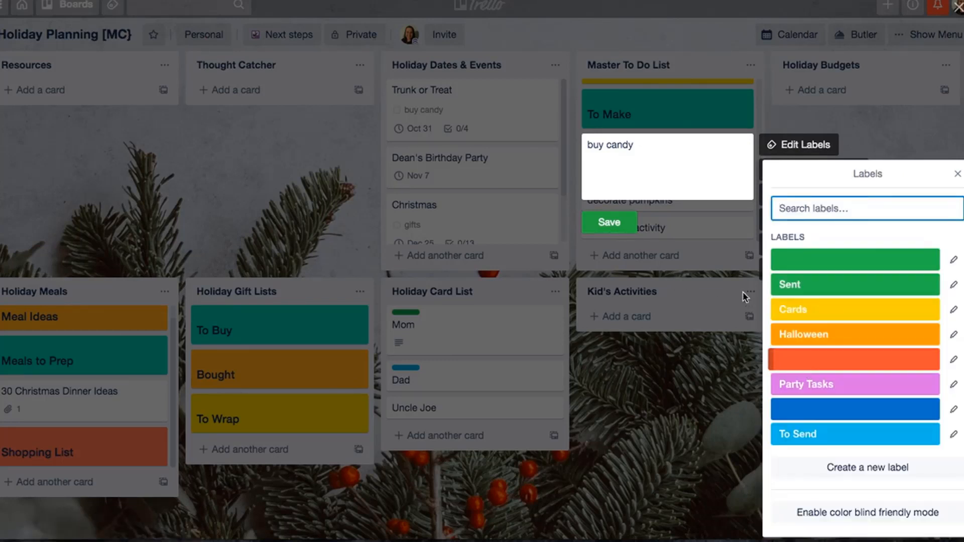
- Apply the orange Halloween label to the buy candy, make costumes for kids, decorate pumpkins and plan trunk activity cards
left_click(803, 341)
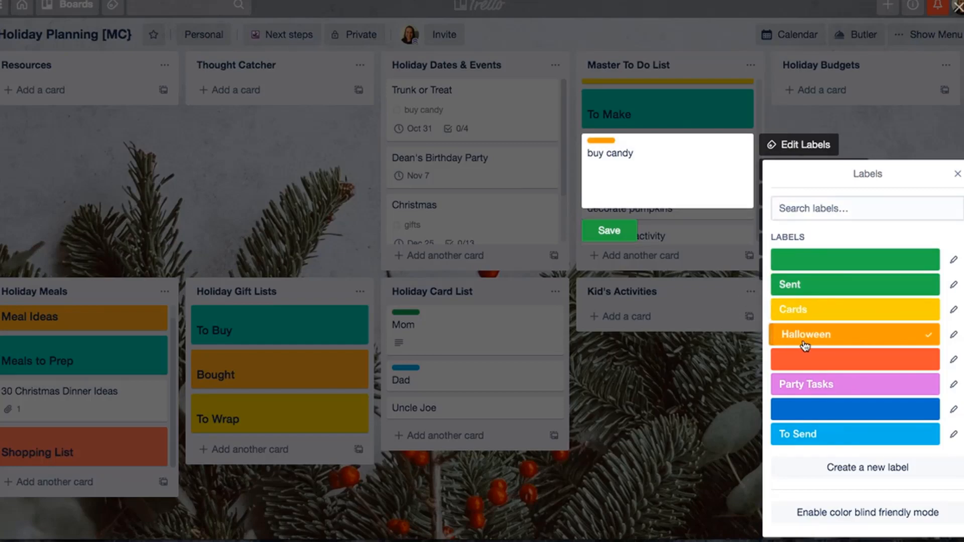
left_click(609, 230)
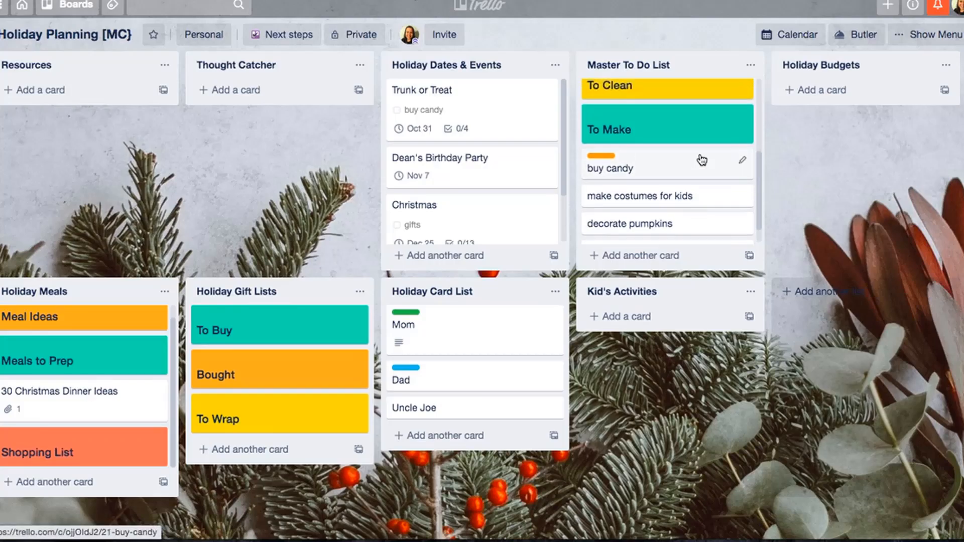
key("3")
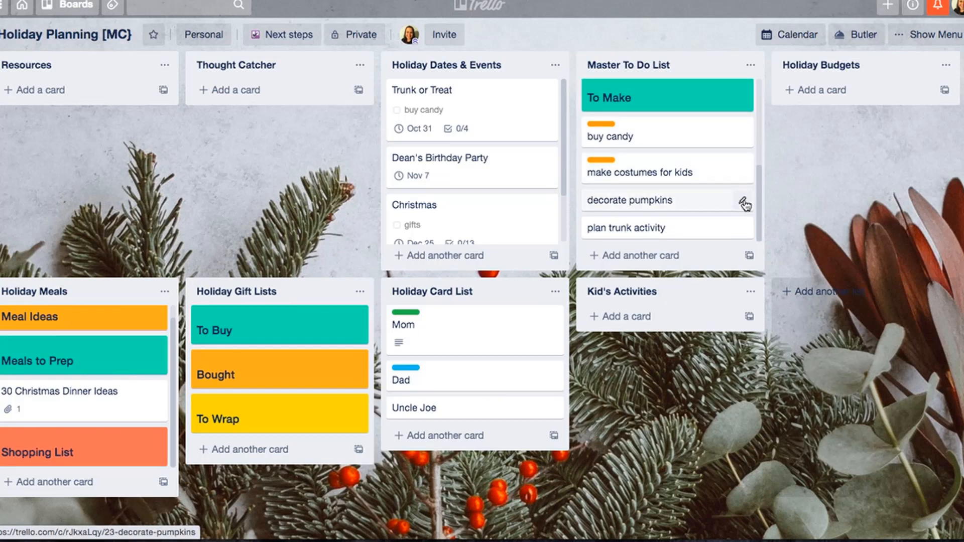
key("3")
key("3")
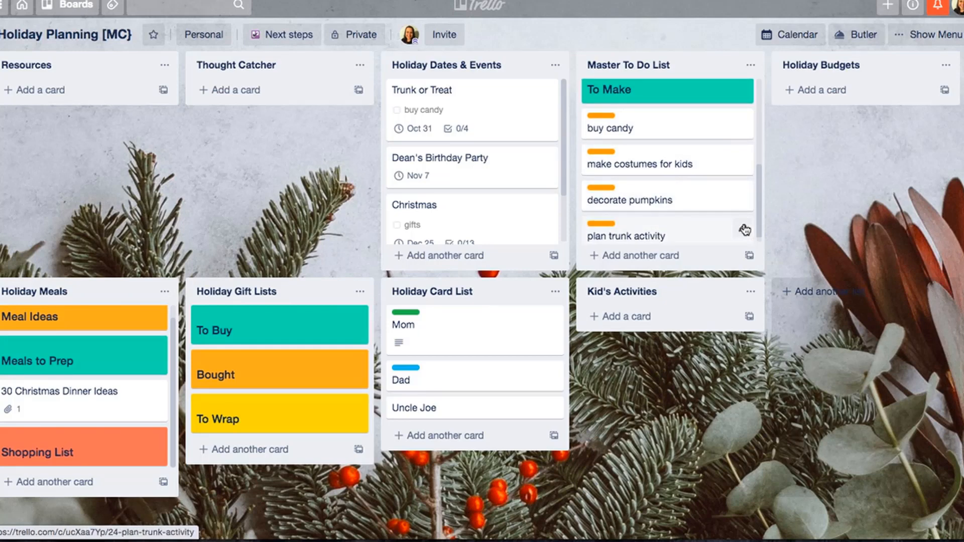
left_click(743, 229)
left_click(804, 227)
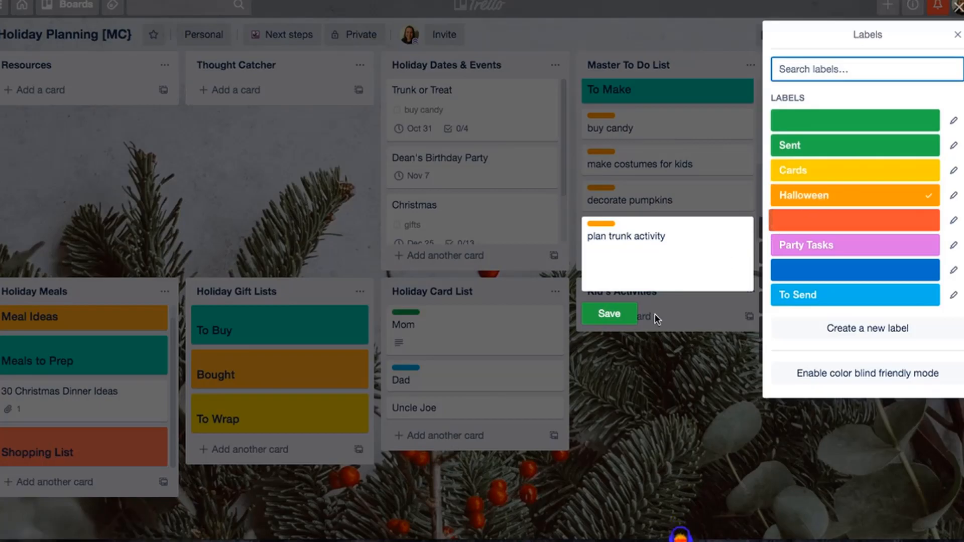
left_click(612, 317)
- Move the buy candy card directly below the To Buy heading in the Master To Do List
scroll(638, 198, "up", 1)
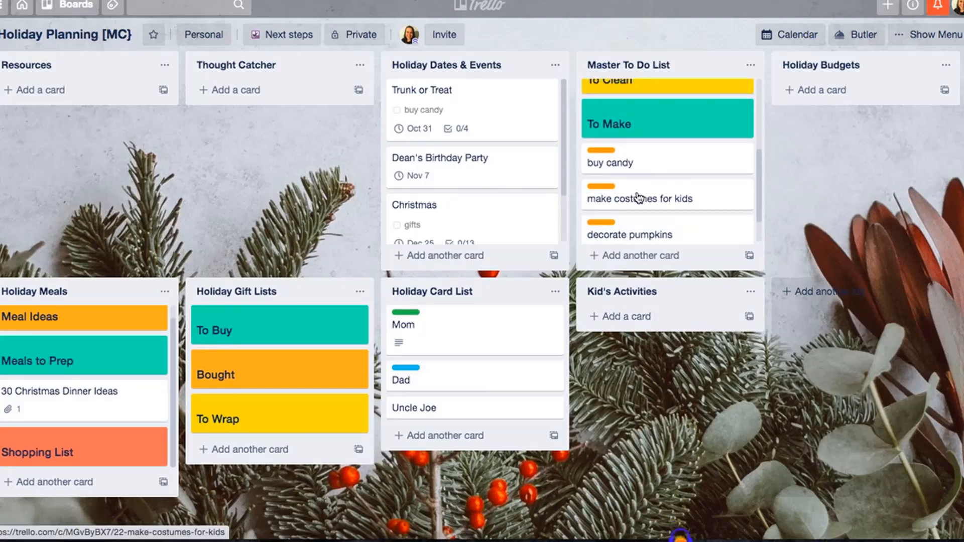
scroll(638, 197, "down", 1)
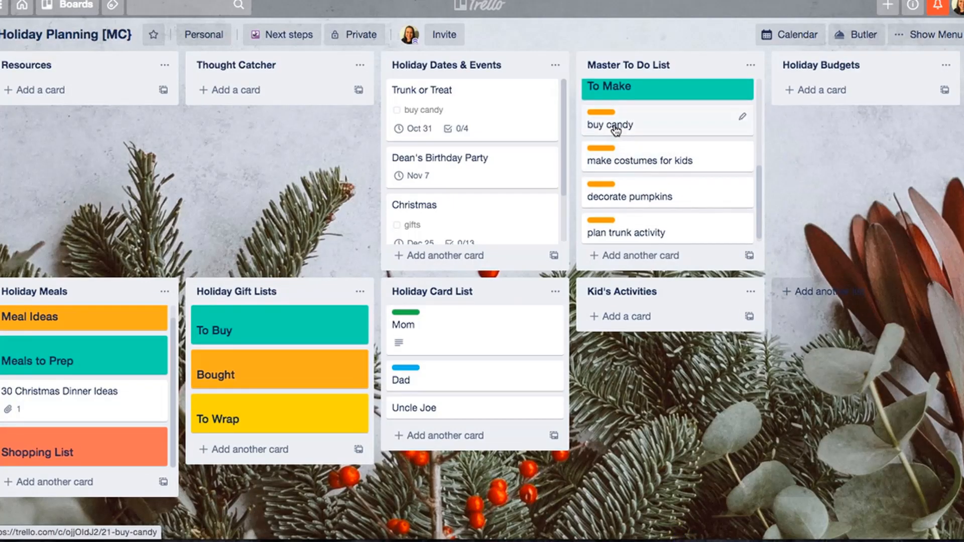
scroll(616, 138, "up", 1)
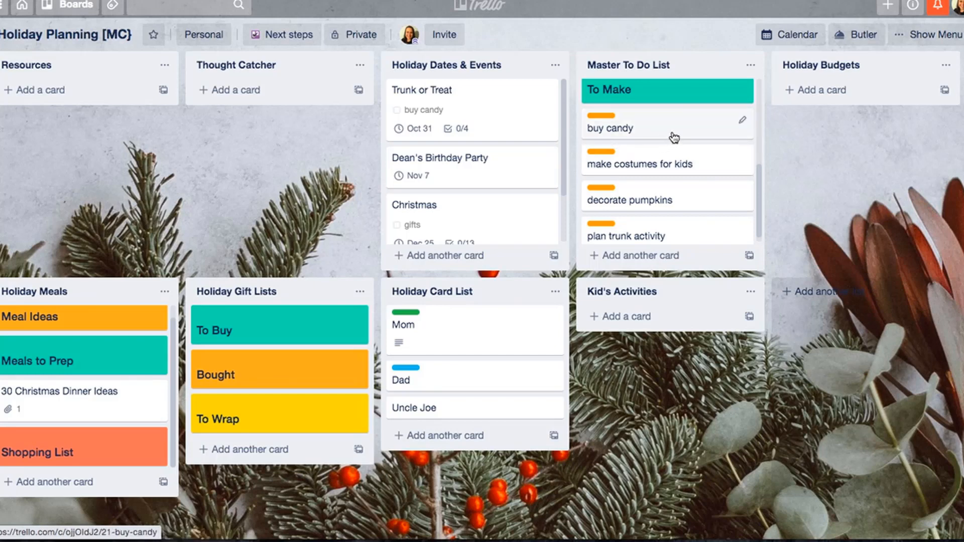
scroll(673, 136, "up", 5)
scroll(674, 137, "up", 2)
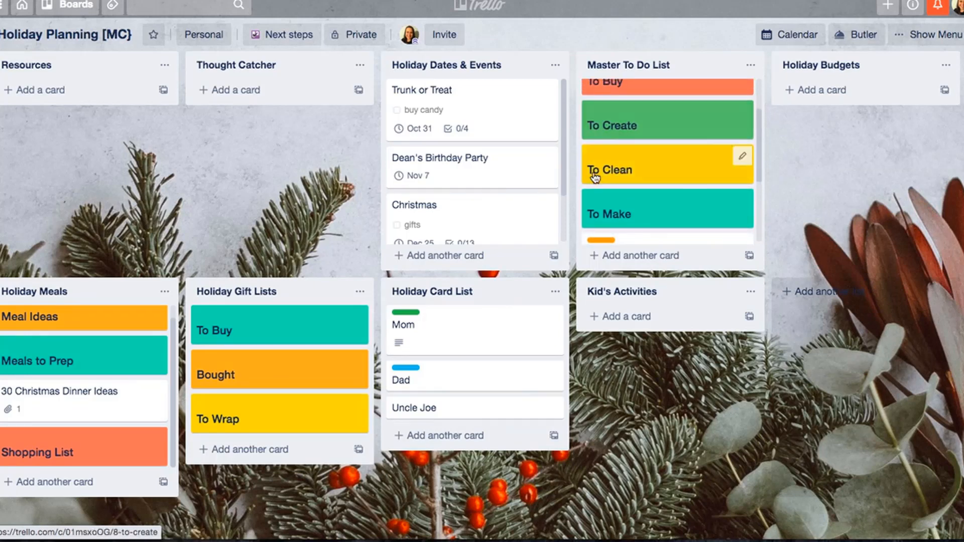
scroll(689, 177, "down", 3)
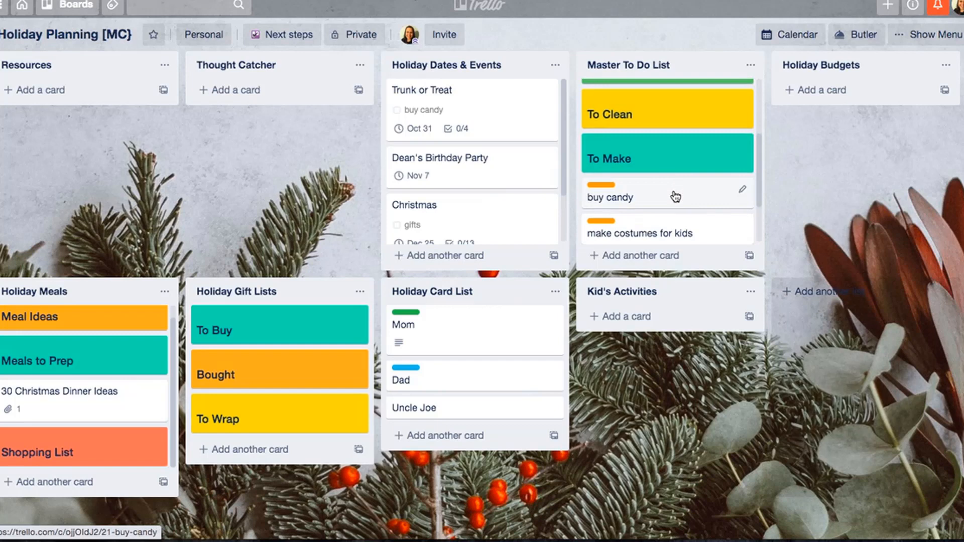
left_click_drag(676, 190, 675, 161)
- Move the decorate pumpkins card directly below the To Create heading in the Master To Do List
scroll(675, 161, "down", 2)
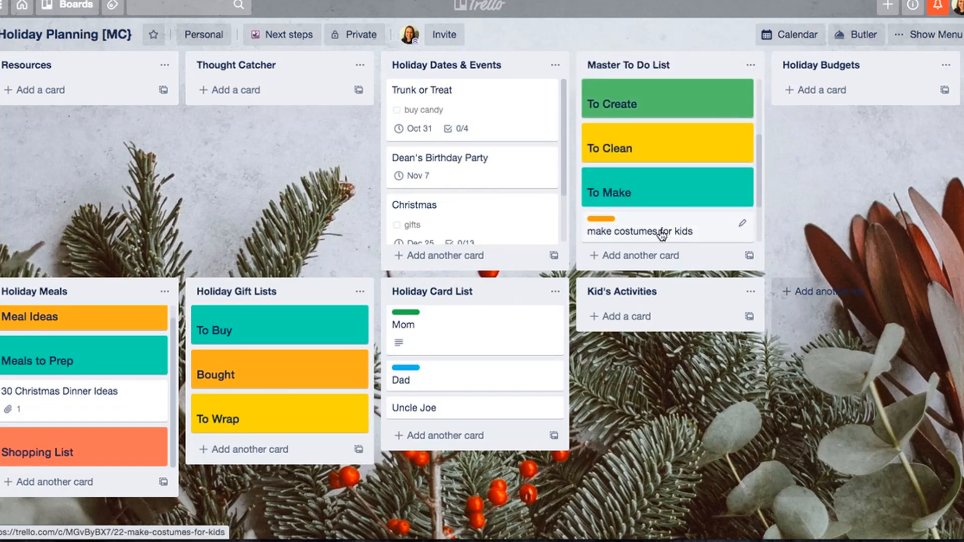
scroll(661, 217, "down", 3)
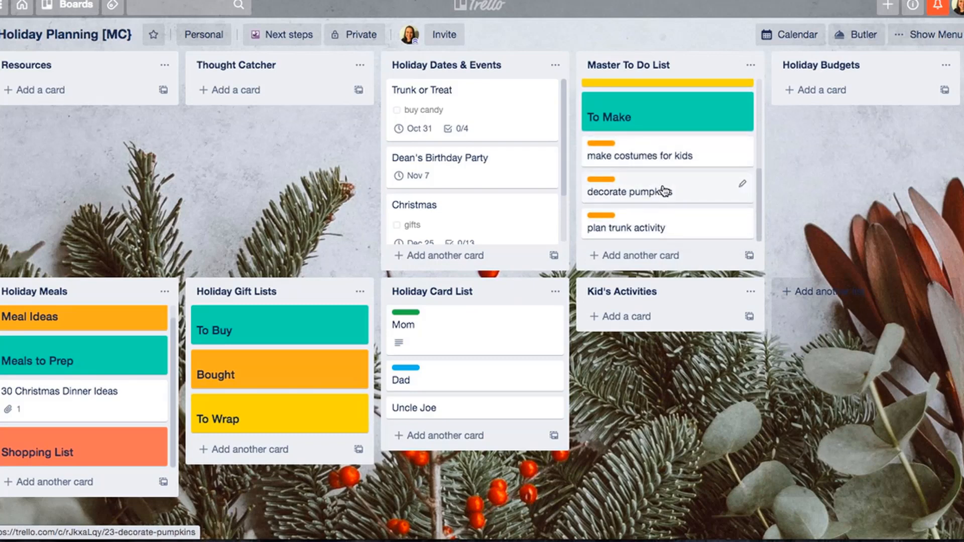
scroll(665, 191, "up", 1)
scroll(665, 191, "down", 1)
scroll(665, 191, "up", 5)
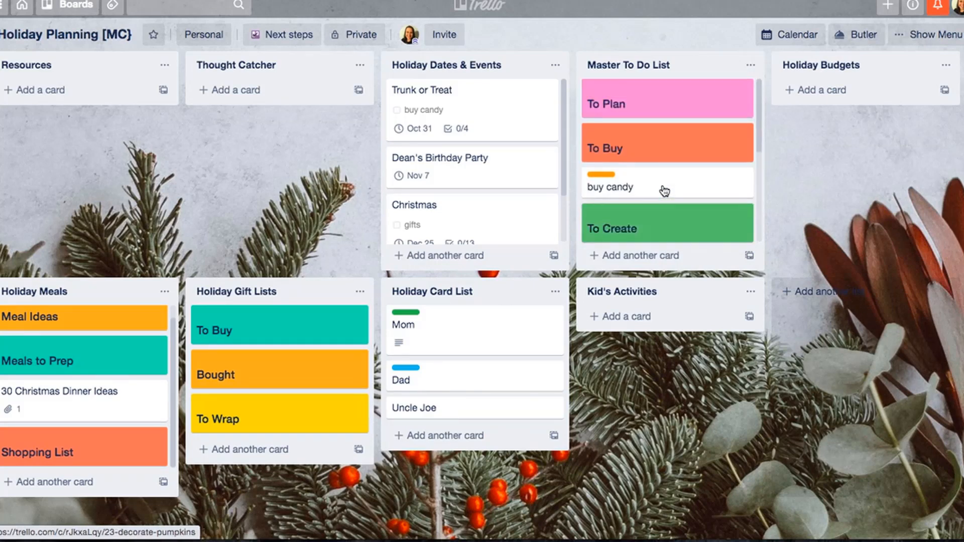
scroll(664, 190, "down", 5)
scroll(664, 191, "up", 3)
scroll(664, 191, "down", 3)
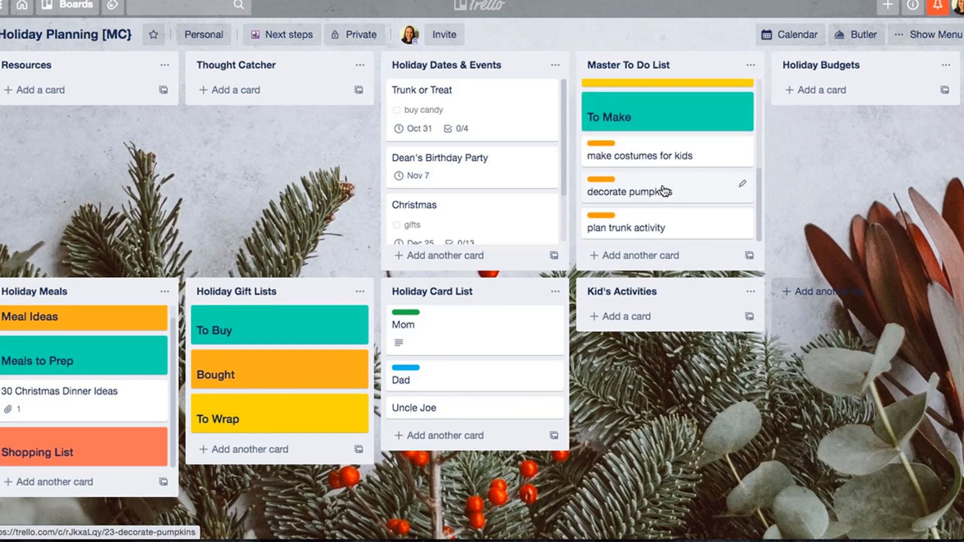
mouse_move(661, 189)
left_mouse_down()
mouse_move(651, 118)
mouse_move(663, 184)
left_mouse_up()
- Move the plan trunk activity card directly below the To Plan heading in the Master To Do List
scroll(663, 179, "down", 3)
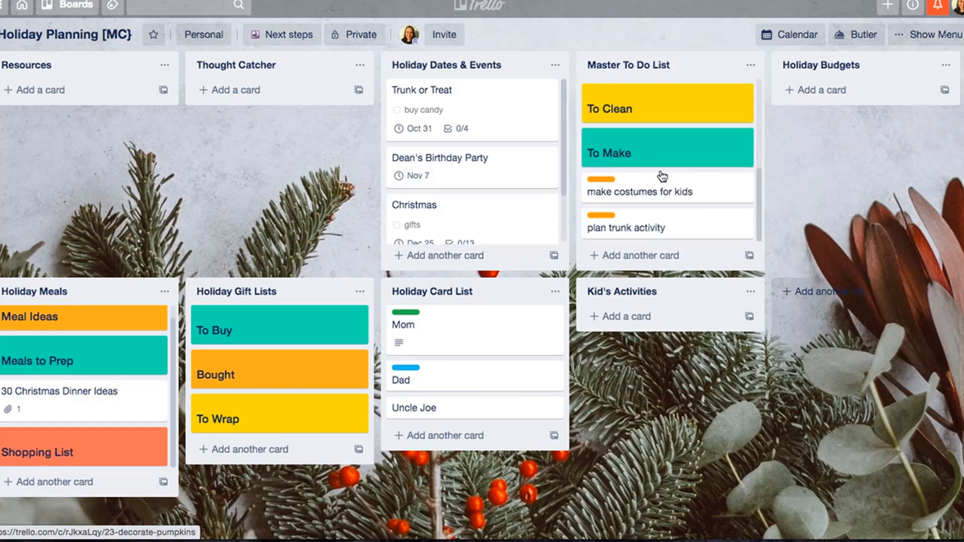
left_click_drag(647, 228, 655, 135)
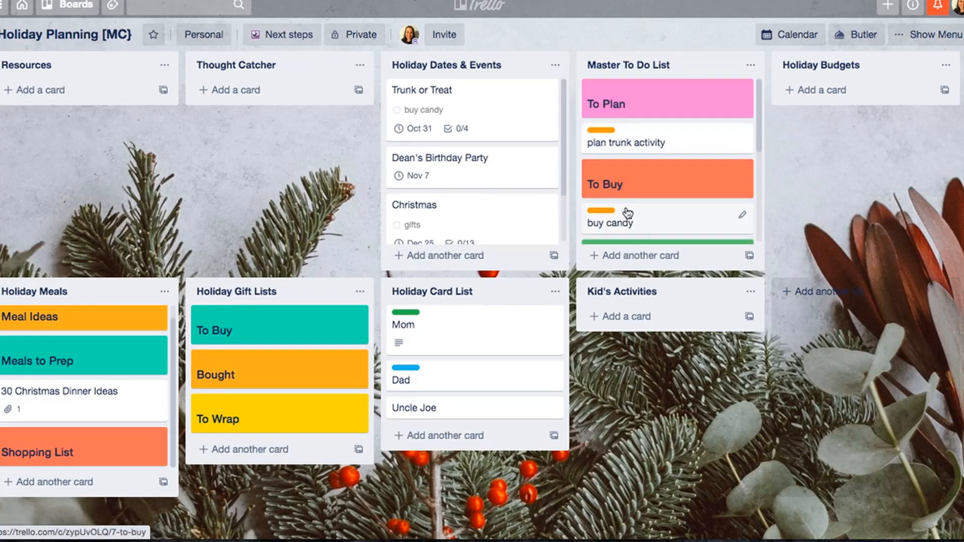
scroll(630, 215, "down", 1)
scroll(630, 214, "down", 2)
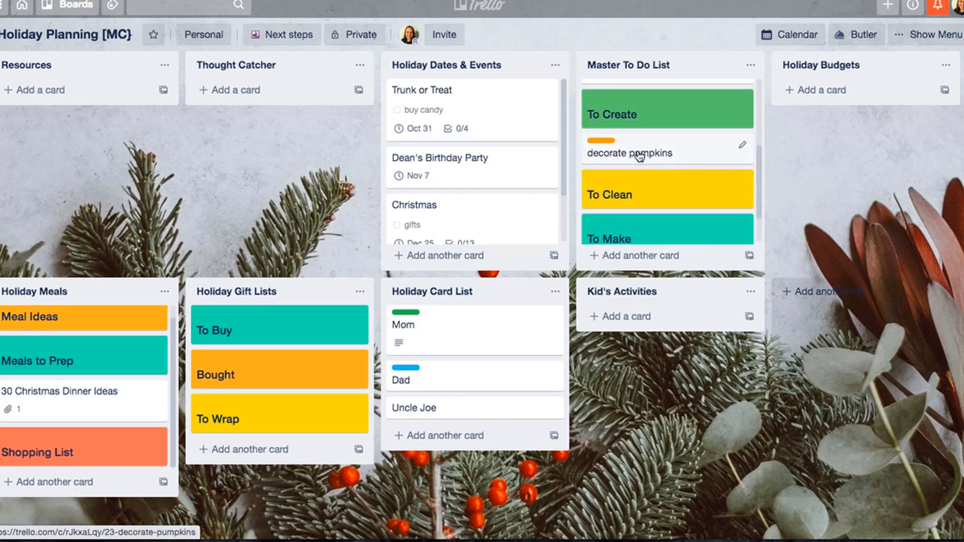
scroll(642, 151, "down", 1)
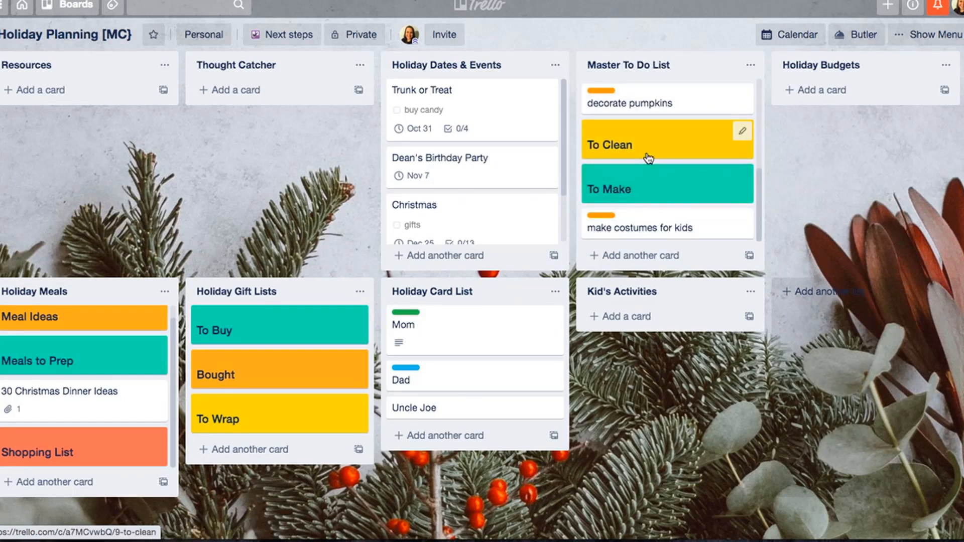
- Add the description "this is in the hall closet" to the buy candy card and close the card
scroll(647, 158, "up", 5)
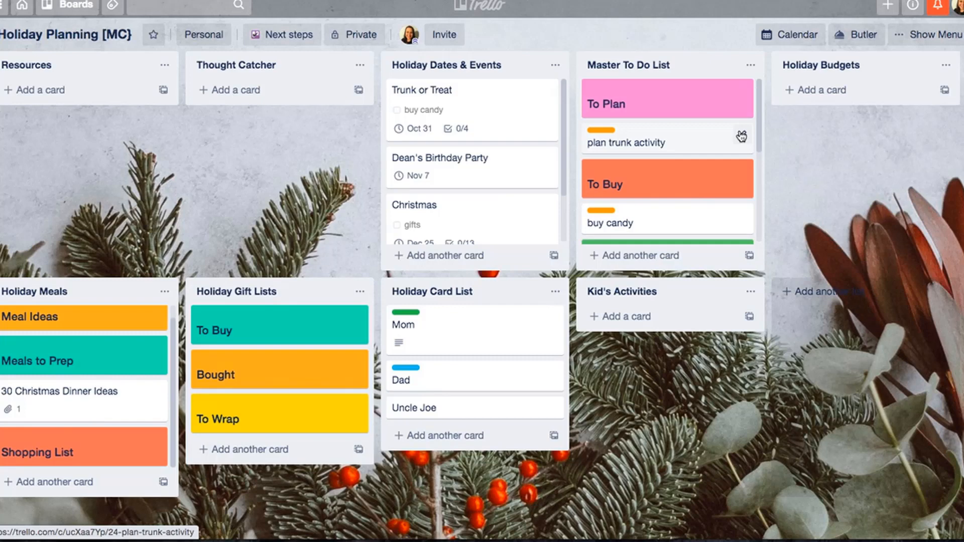
left_click(643, 224)
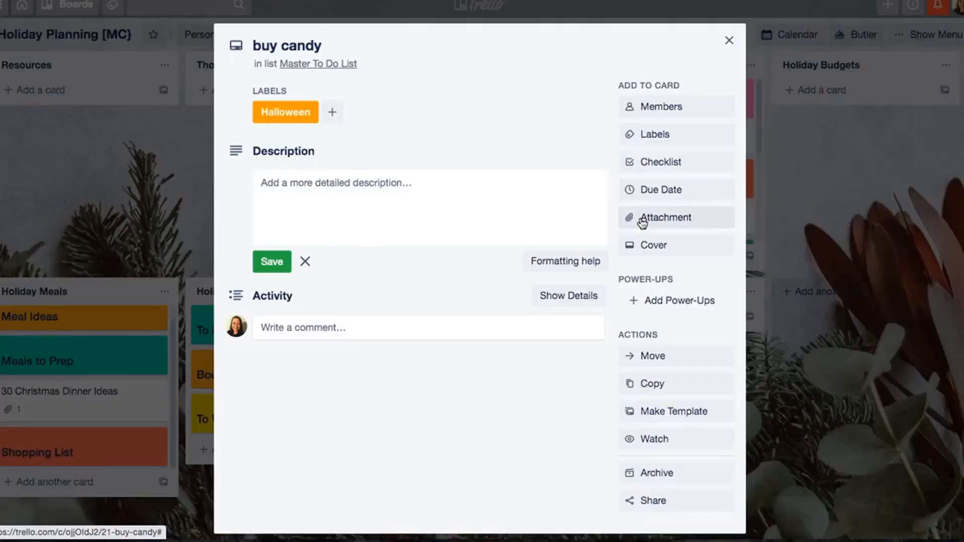
left_click(443, 181)
type("this")
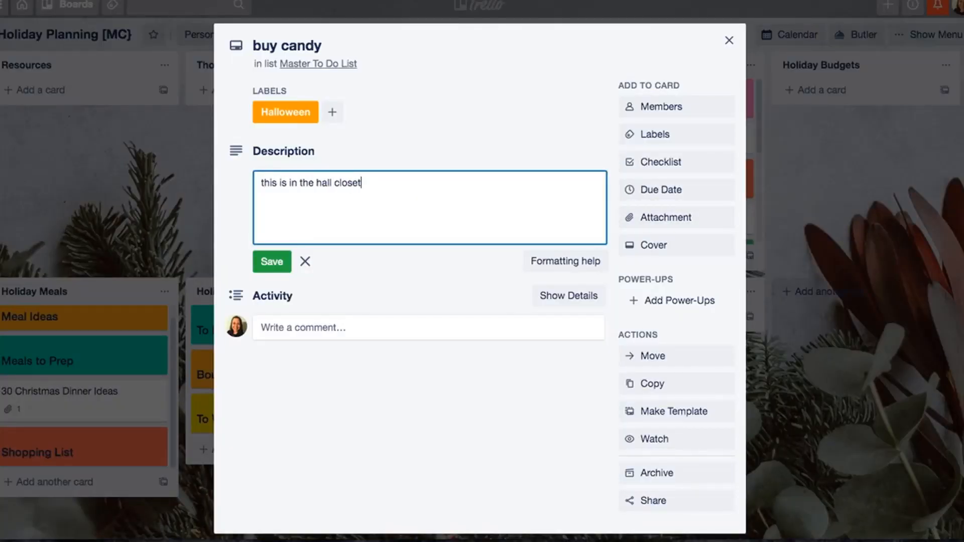
type(" is in the hall closet")
left_click(274, 262)
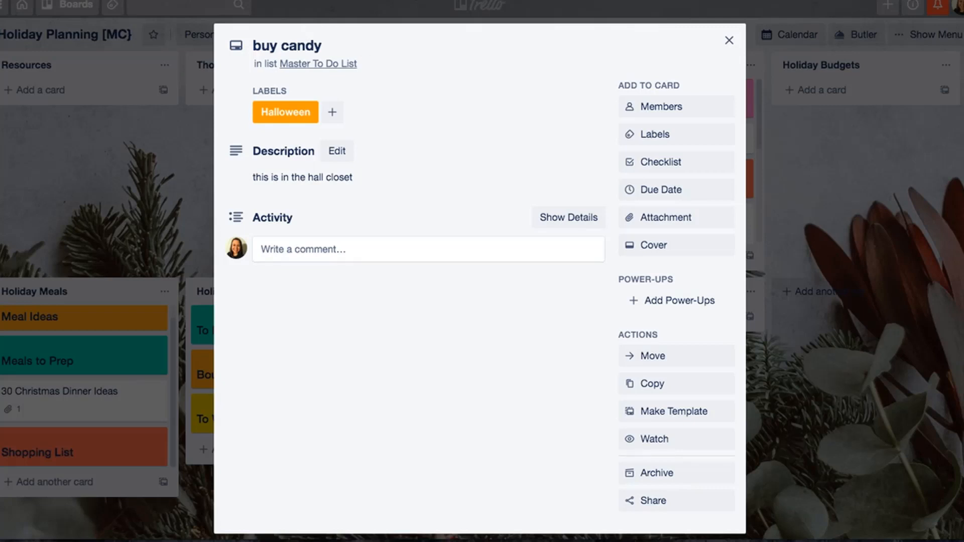
left_click(729, 39)
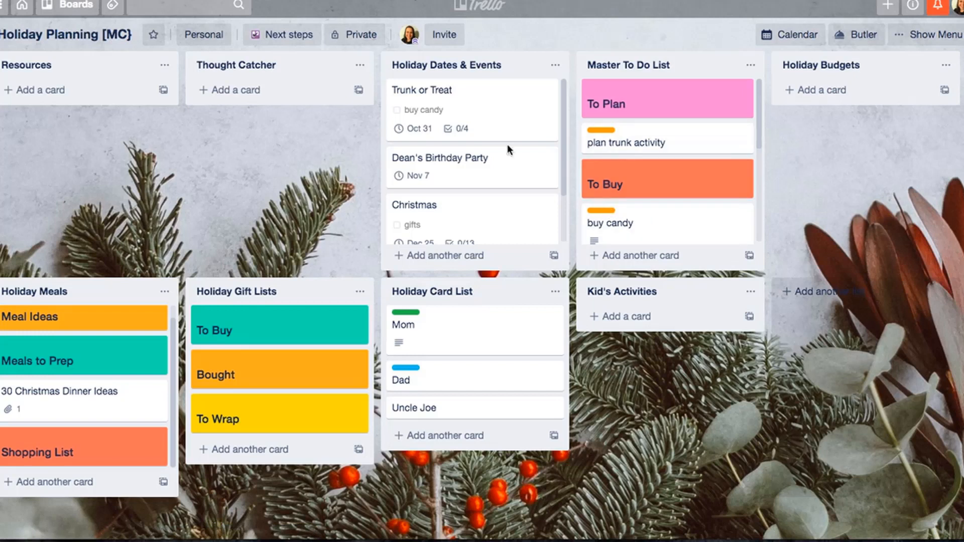
- Copy the Christmas card from Holiday Dates & Events, keeping its checklists, into the Master To Do List at position 10
scroll(629, 154, "down", 5)
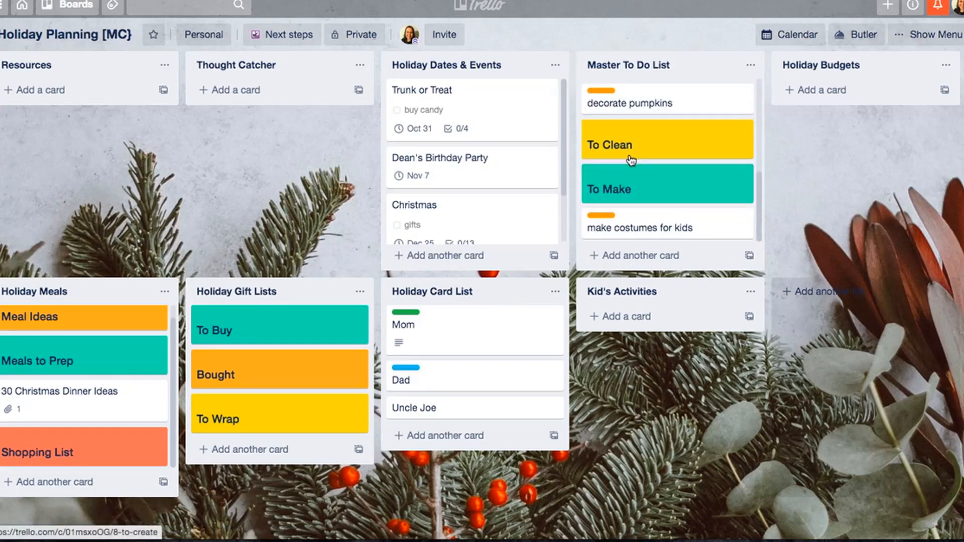
left_click(469, 226)
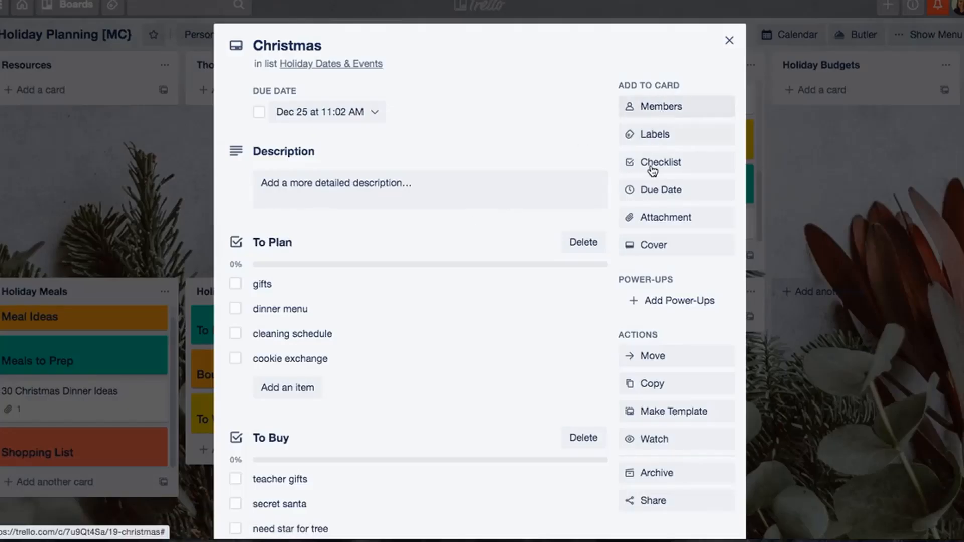
left_click(642, 386)
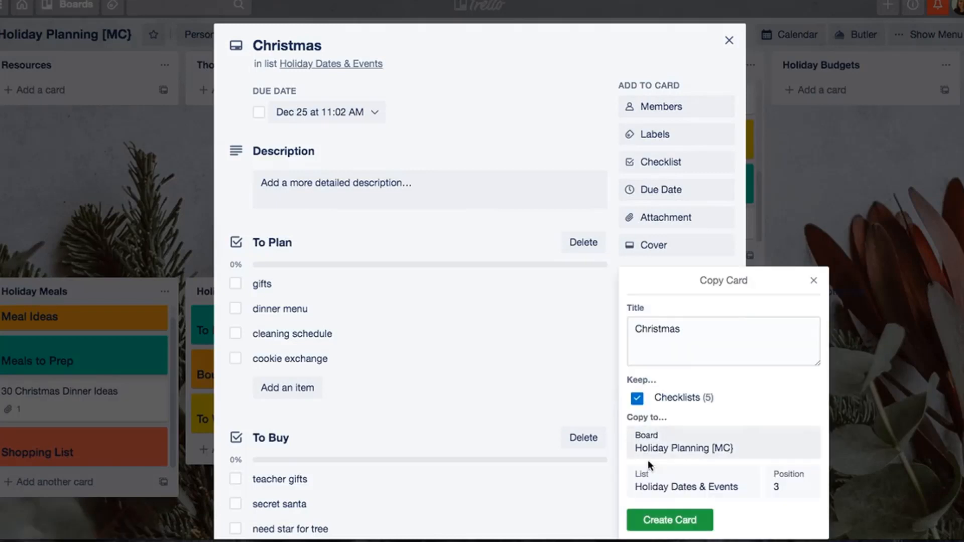
left_click(655, 490)
left_click(655, 495)
left_click(661, 522)
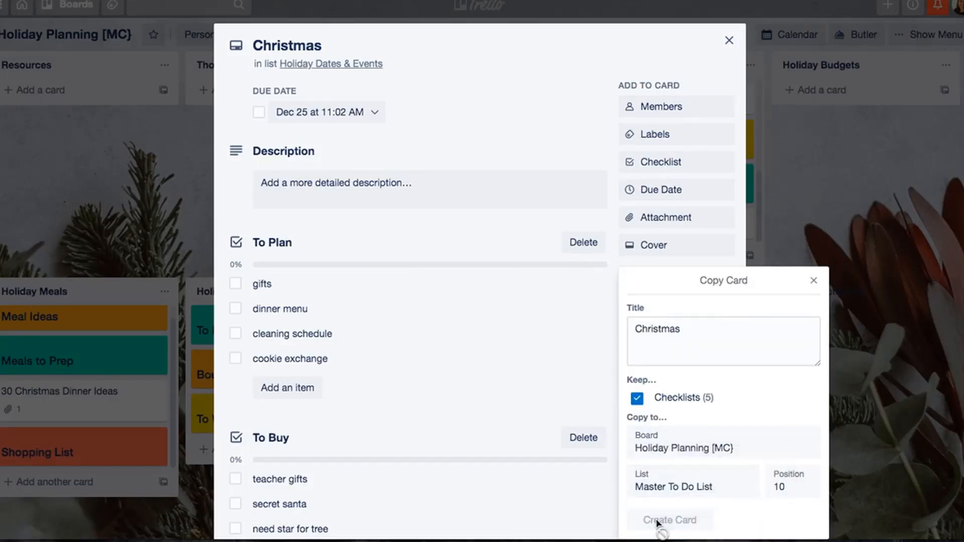
left_click(729, 40)
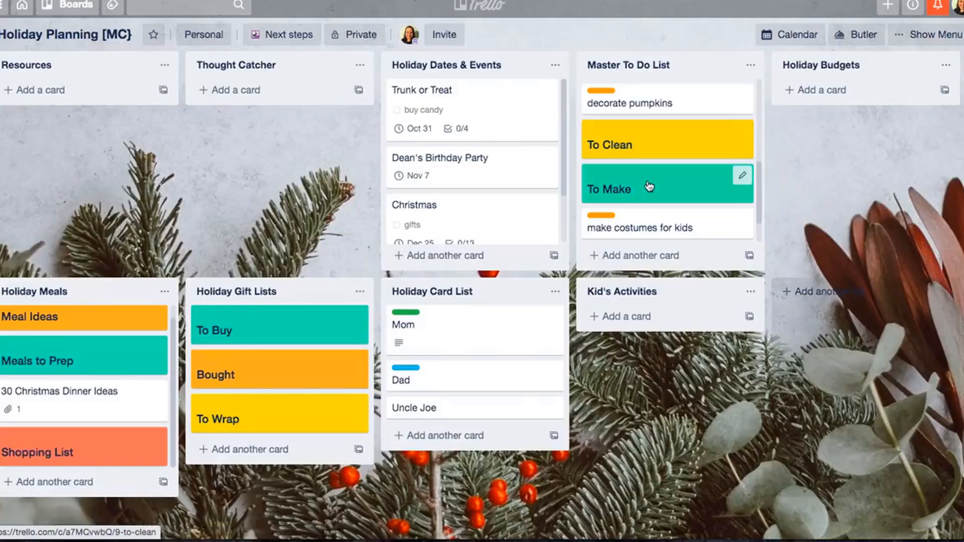
- Convert the gifts, dinner menu, cleaning schedule and cookie exchange items of the copied Christmas card's To Plan checklist into cards
scroll(640, 162, "up", 5)
scroll(641, 162, "down", 5)
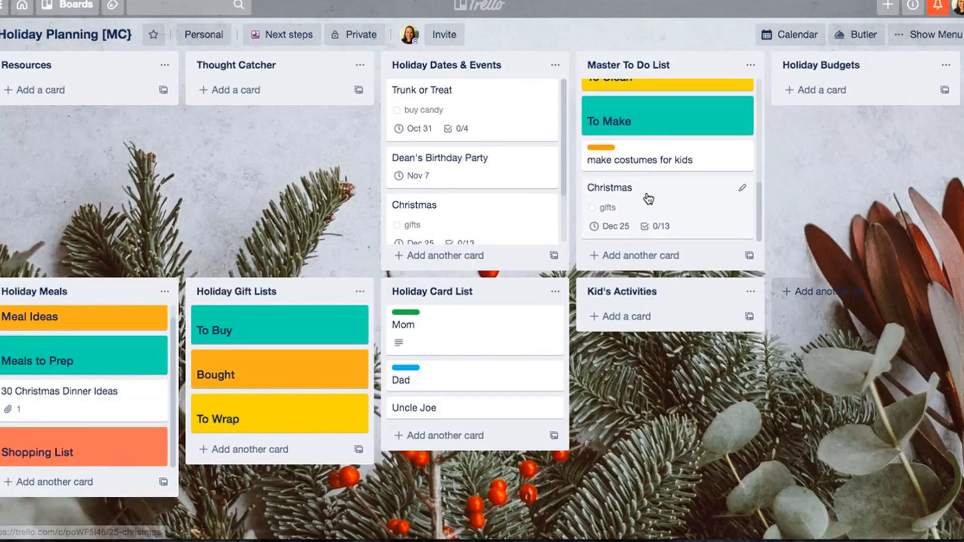
left_click(646, 198)
scroll(494, 371, "down", 2)
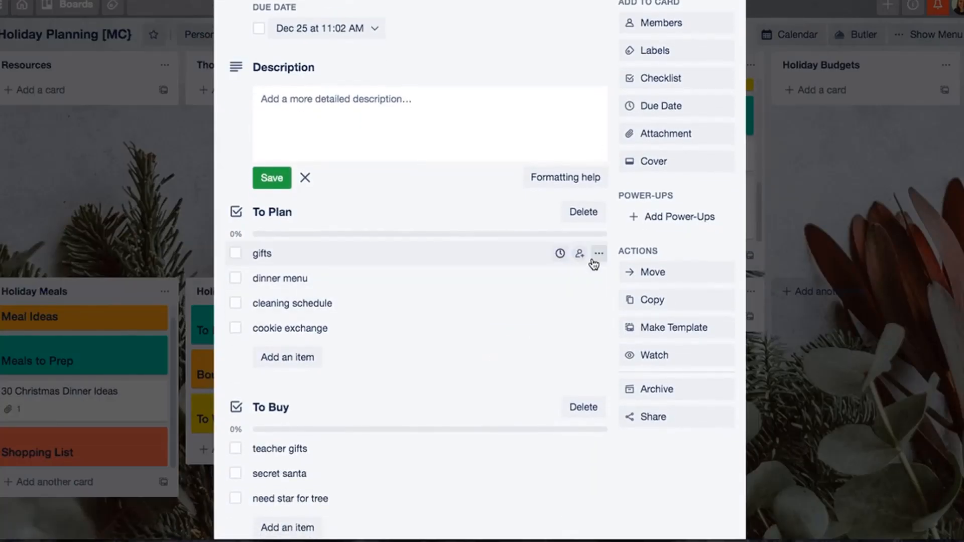
left_click(599, 253)
left_click(607, 308)
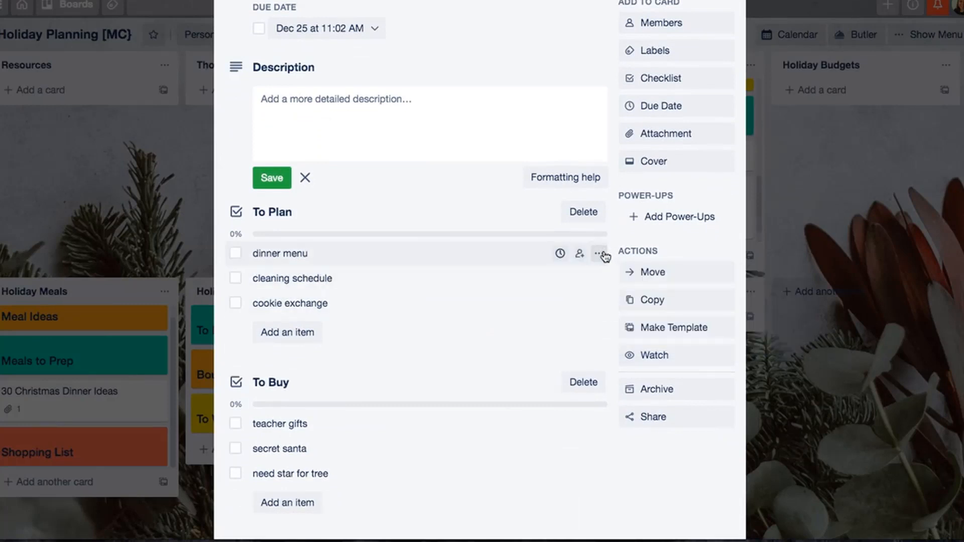
left_click(603, 253)
left_click(613, 304)
left_click(603, 253)
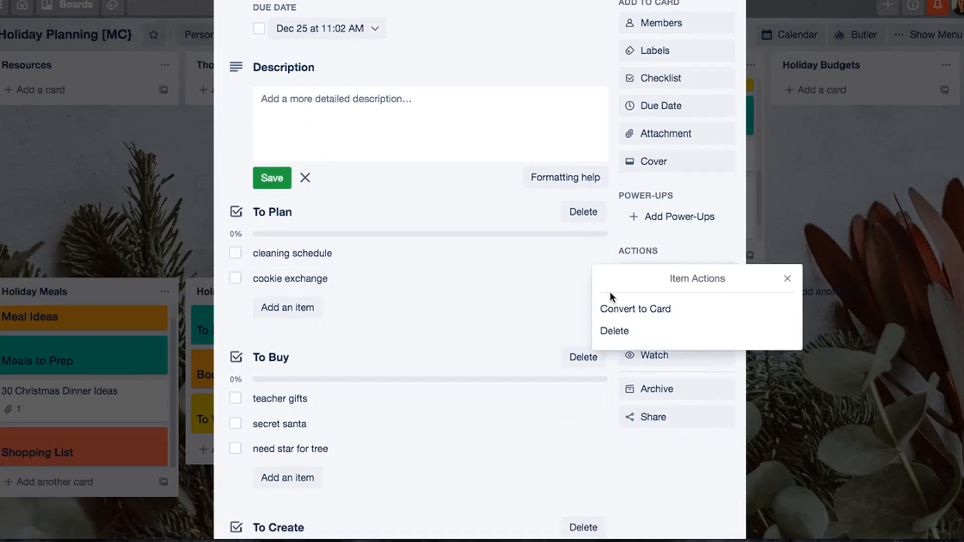
left_click(613, 304)
left_click(603, 253)
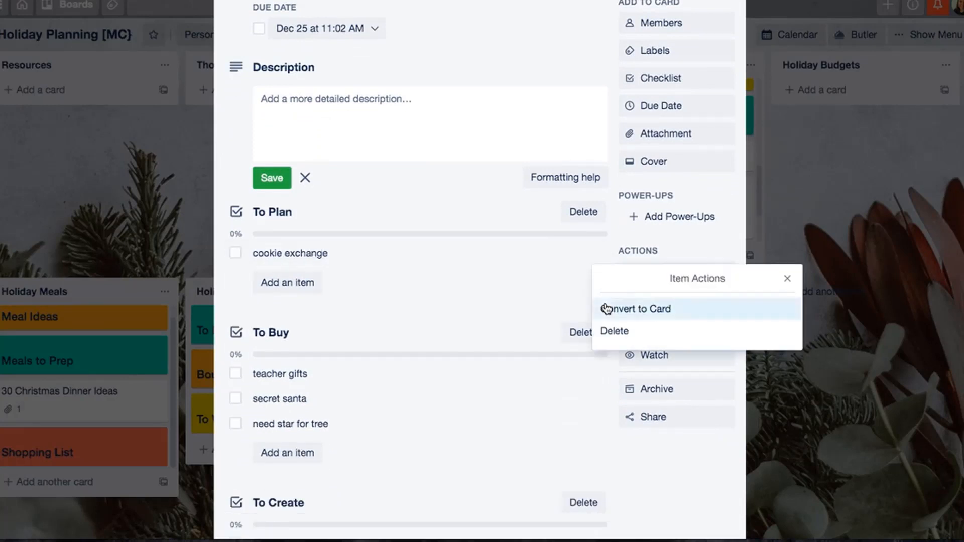
left_click(609, 308)
- Convert the teacher gifts, secret santa and need star for tree items of the To Buy checklist into cards
left_click(598, 358)
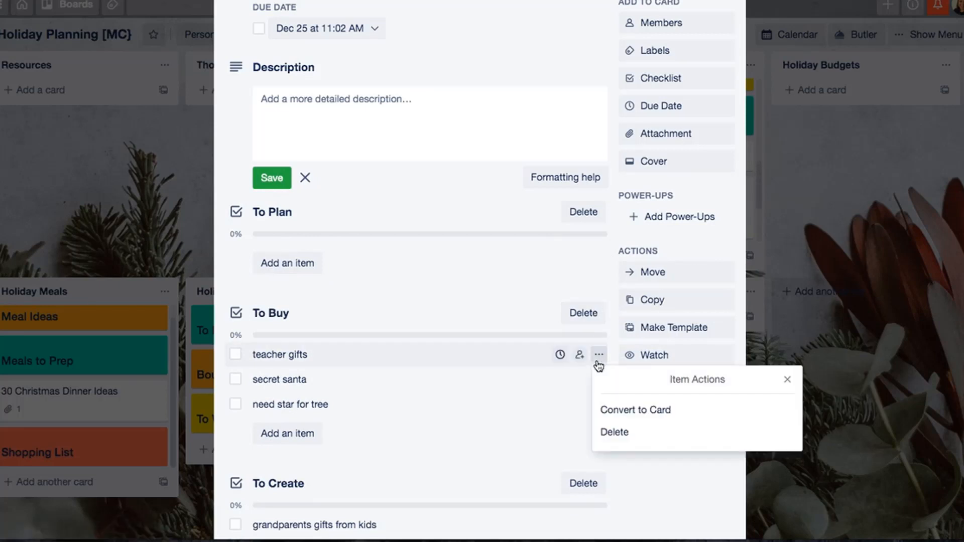
left_click(609, 407)
left_click(600, 357)
left_click(610, 409)
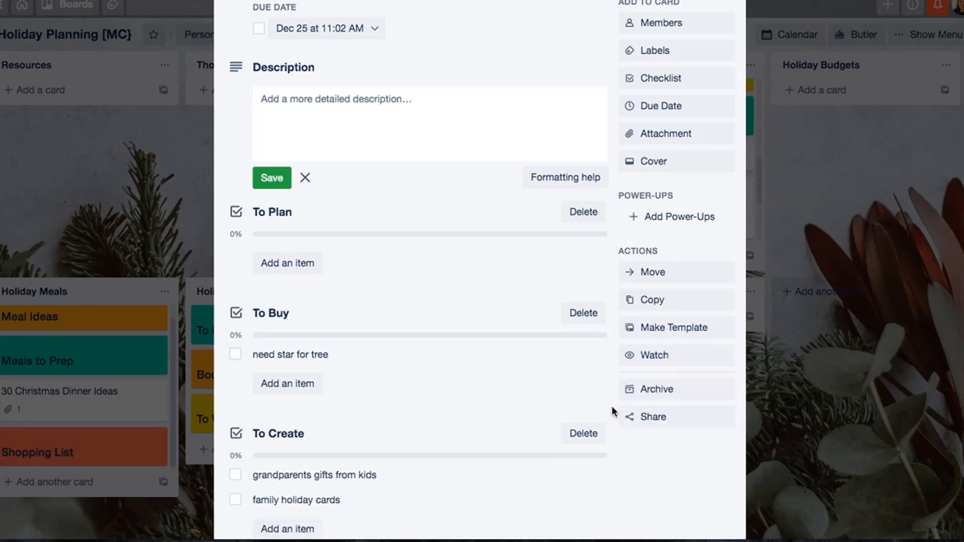
left_click(600, 357)
left_click(608, 408)
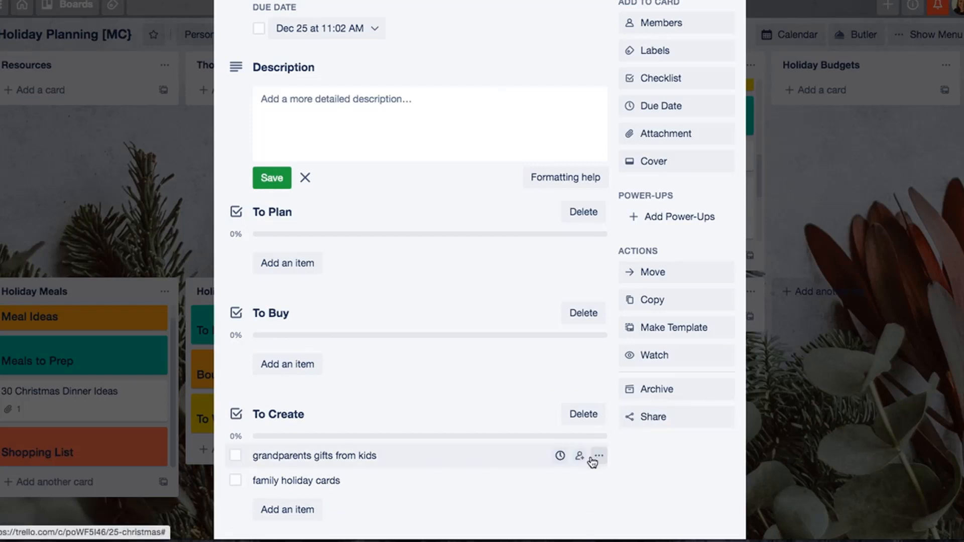
- Convert the grandparents gifts from kids and family holiday cards items of the To Create checklist into cards
left_click(596, 457)
left_click(614, 407)
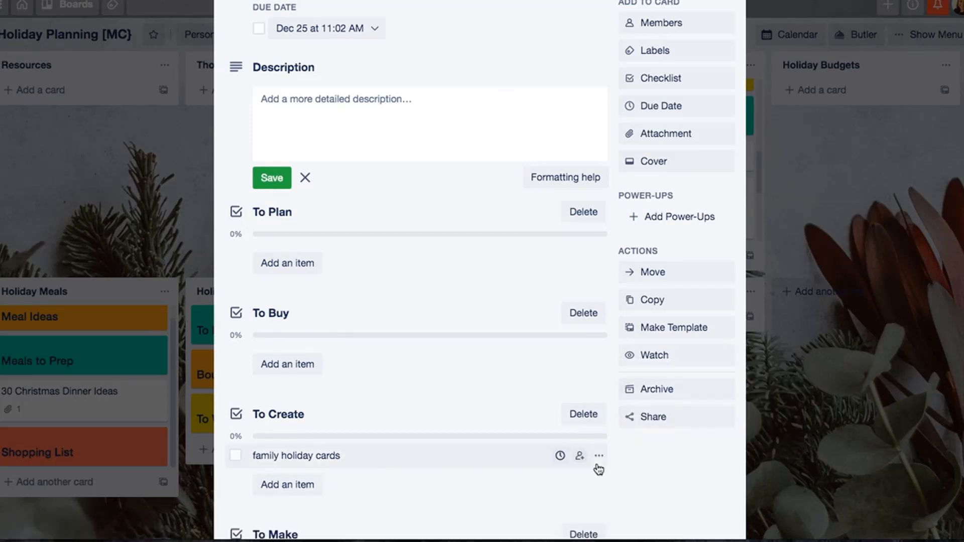
left_click(598, 457)
left_click(629, 413)
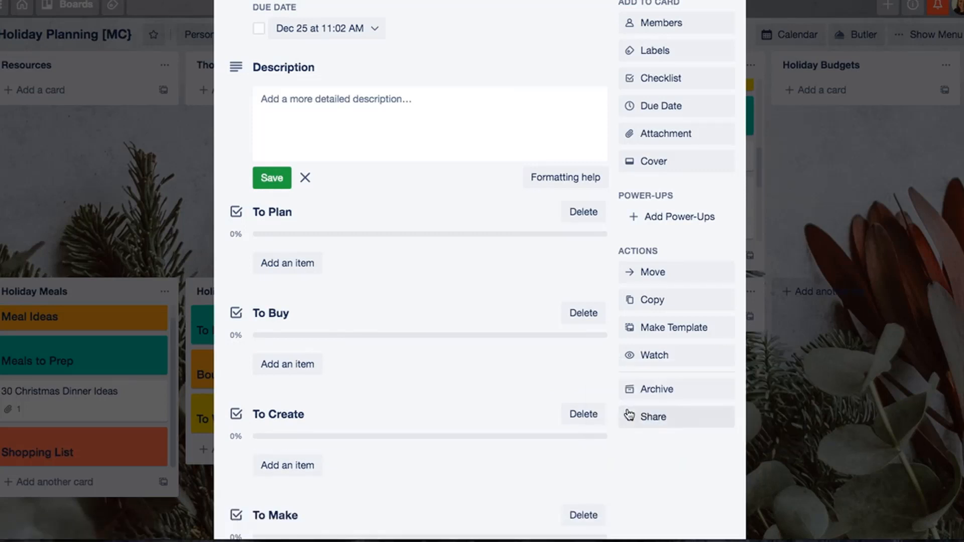
- Archive the copied Christmas card and permanently delete it
left_click(650, 390)
left_click(653, 417)
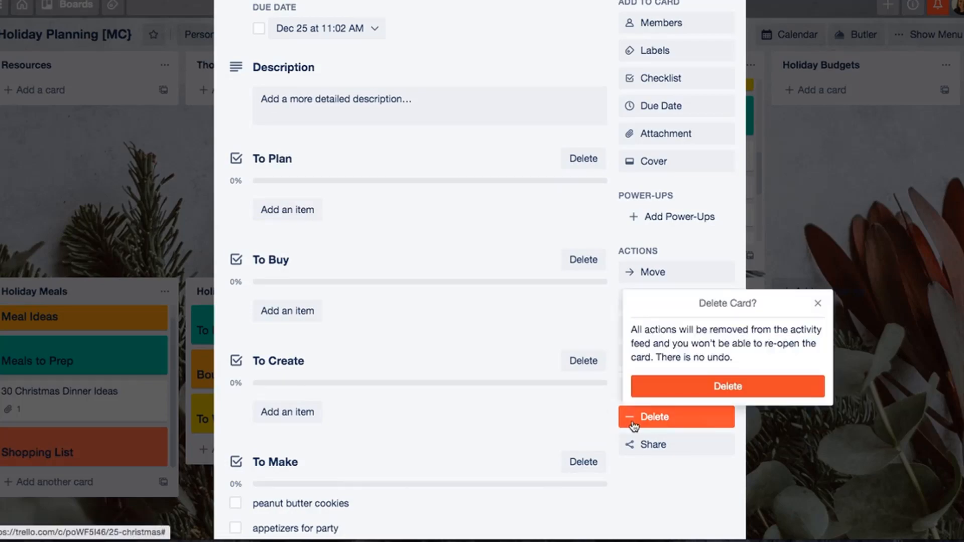
left_click(652, 384)
- Name the unnamed green label Christmas and apply it to the gifts card in the Master To Do List
scroll(688, 181, "down", 2)
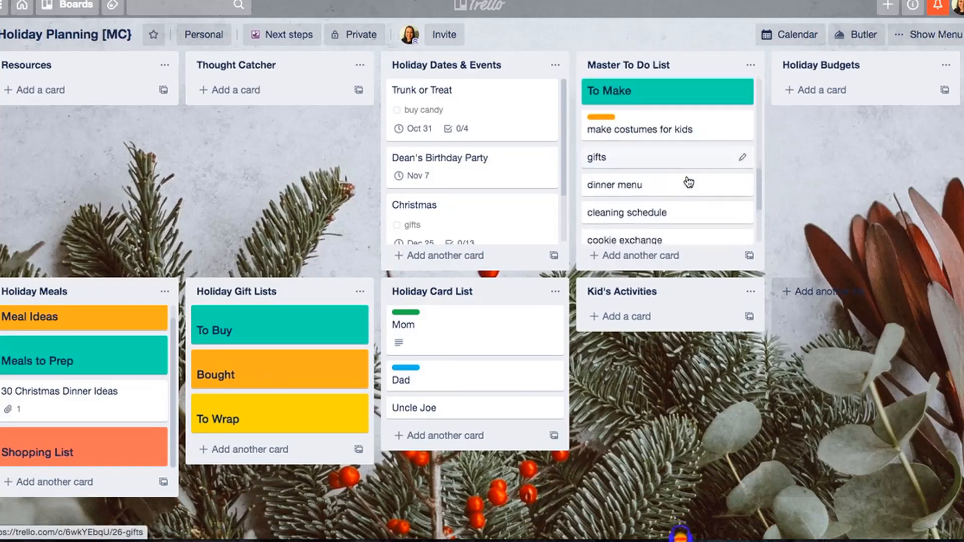
scroll(726, 206, "up", 3)
left_click(745, 206)
left_click(799, 203)
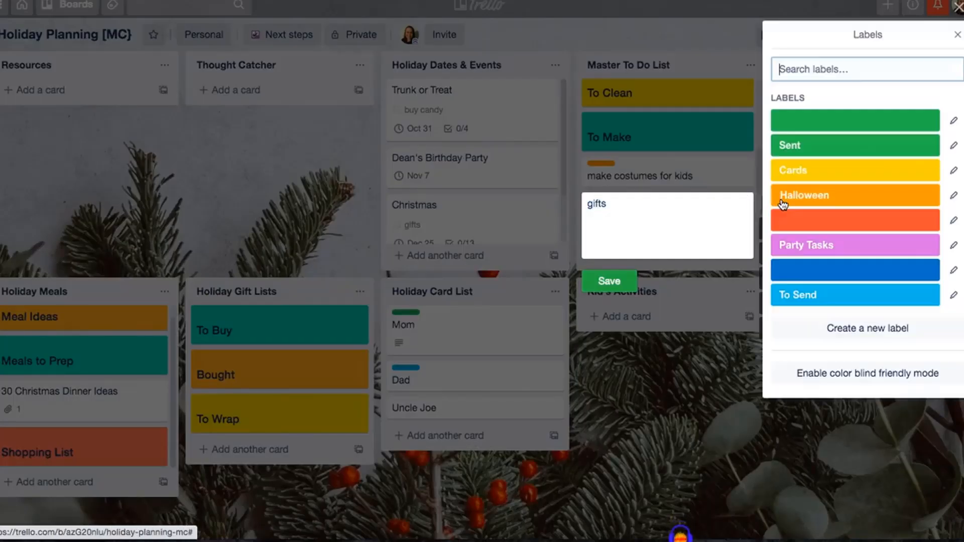
left_click(954, 121)
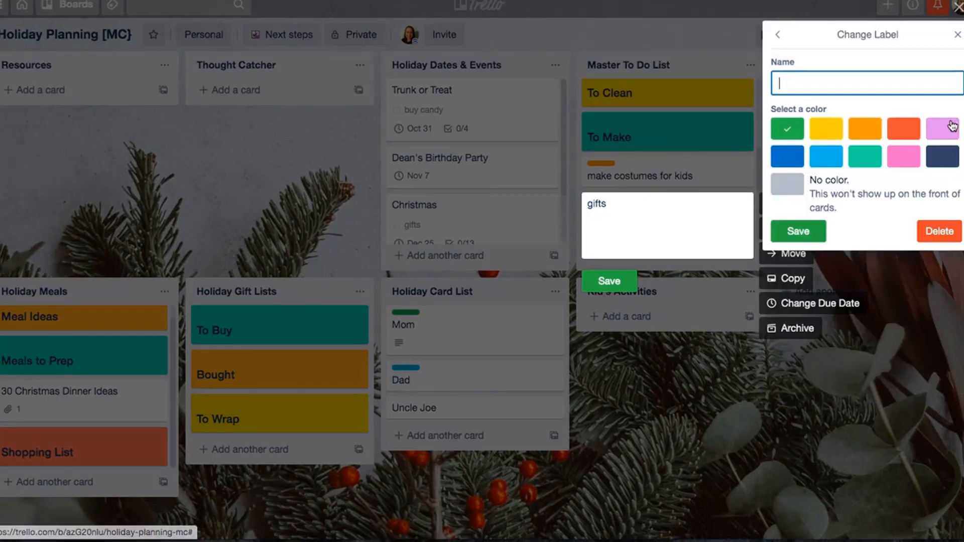
type("Christmas")
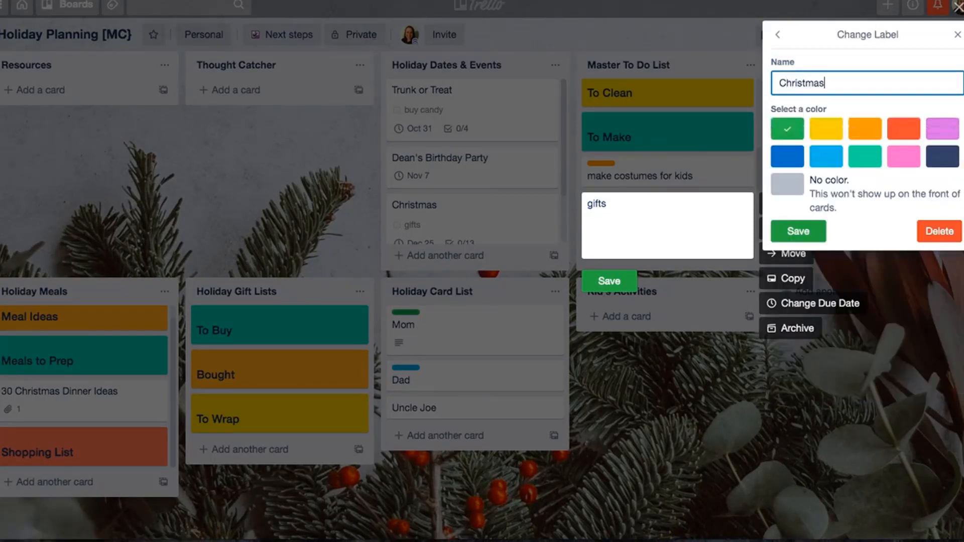
key("Return")
left_click(849, 121)
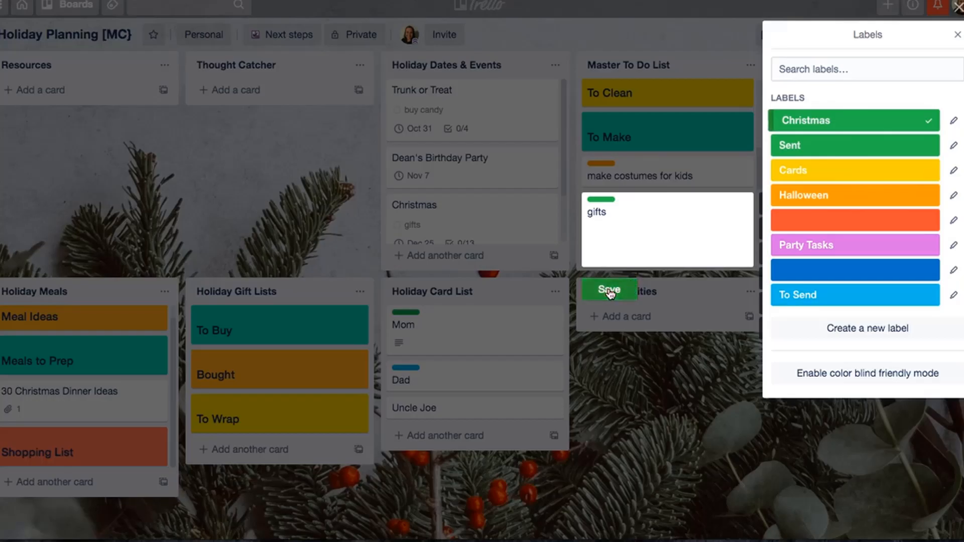
left_click(609, 283)
- Apply the green Christmas label to the dinner menu, cleaning schedule, cookie exchange and teacher gifts cards
scroll(722, 201, "down", 3)
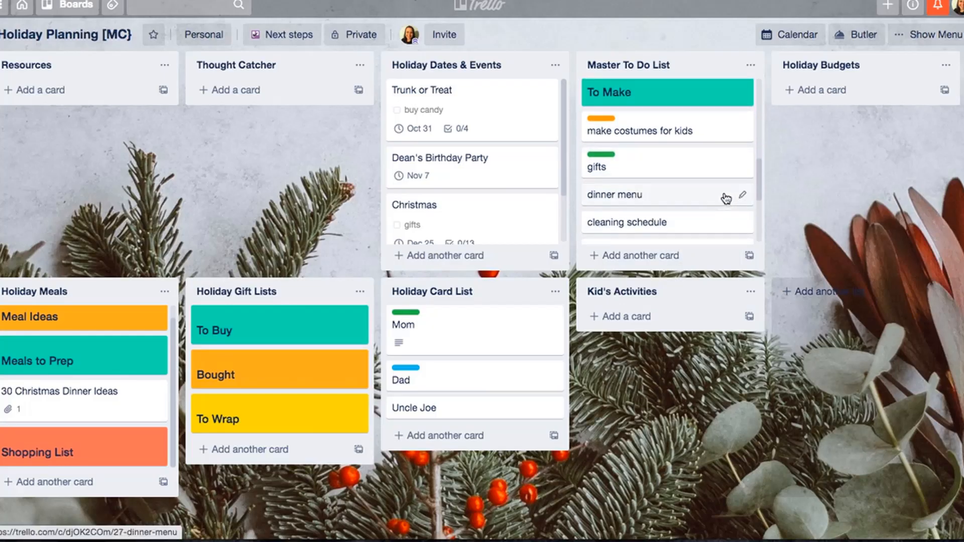
key("l")
key("Return")
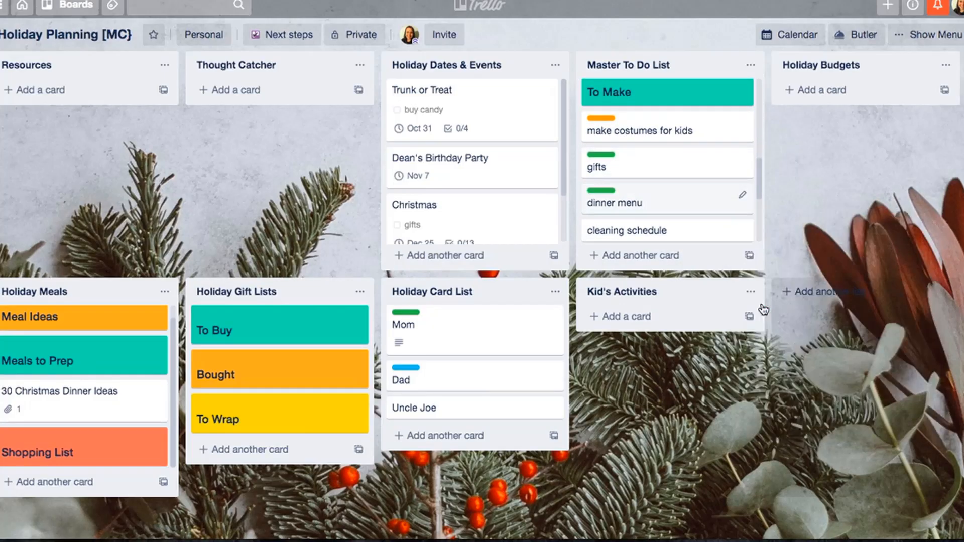
key("l")
key("Return")
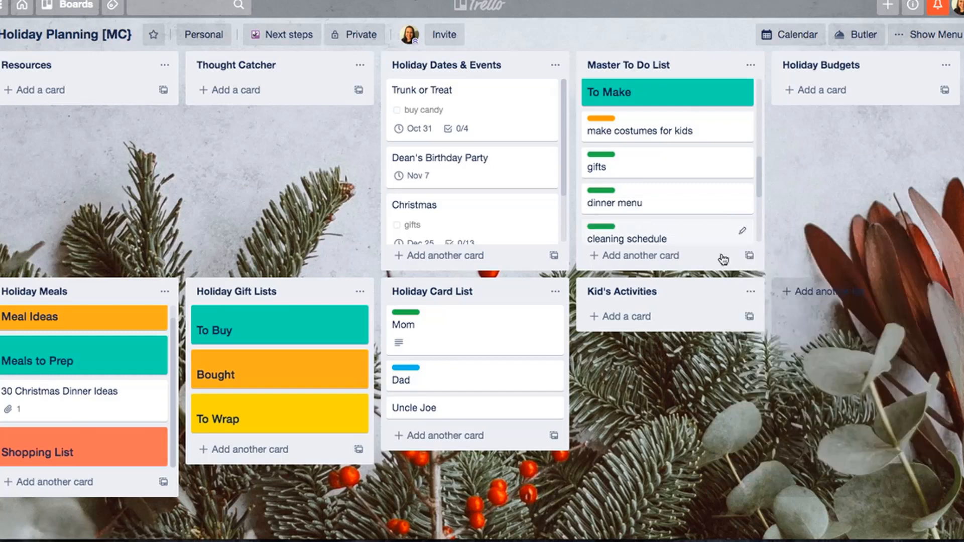
scroll(724, 211, "down", 3)
key("l")
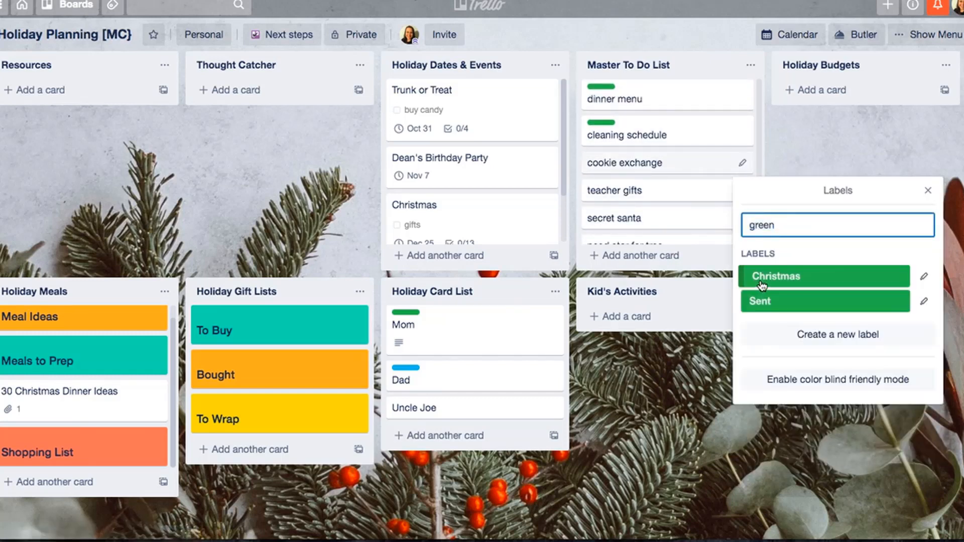
key("Return")
key("l")
key("Return")
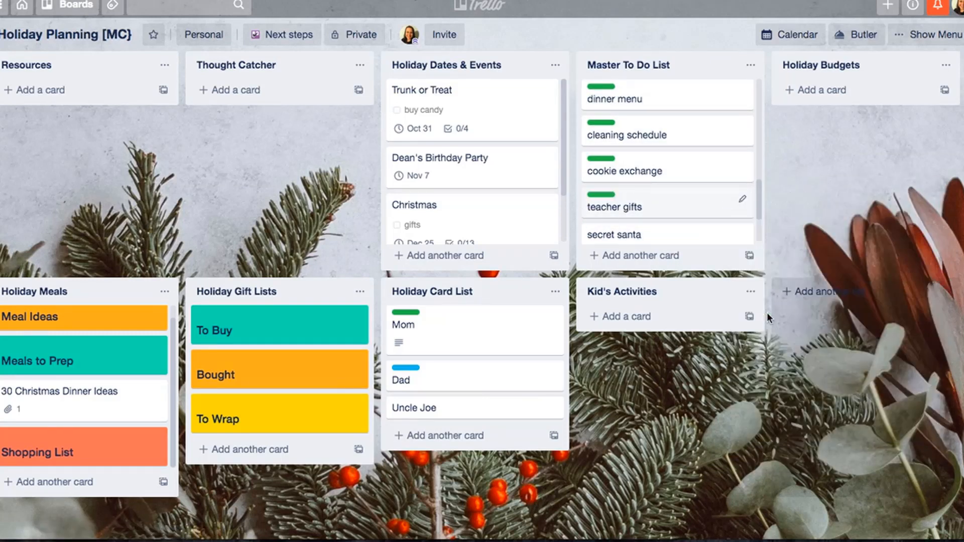
- Apply the green Christmas label to the secret santa, need star for tree, grandparents gifts from kids and family holiday cards cards
scroll(728, 186, "down", 2)
key("l")
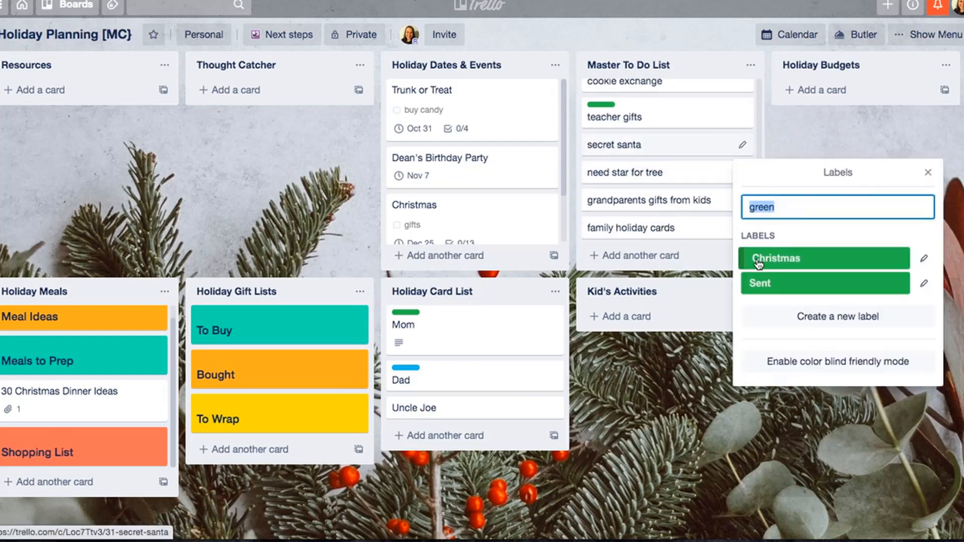
key("Return")
key("l")
key("Return")
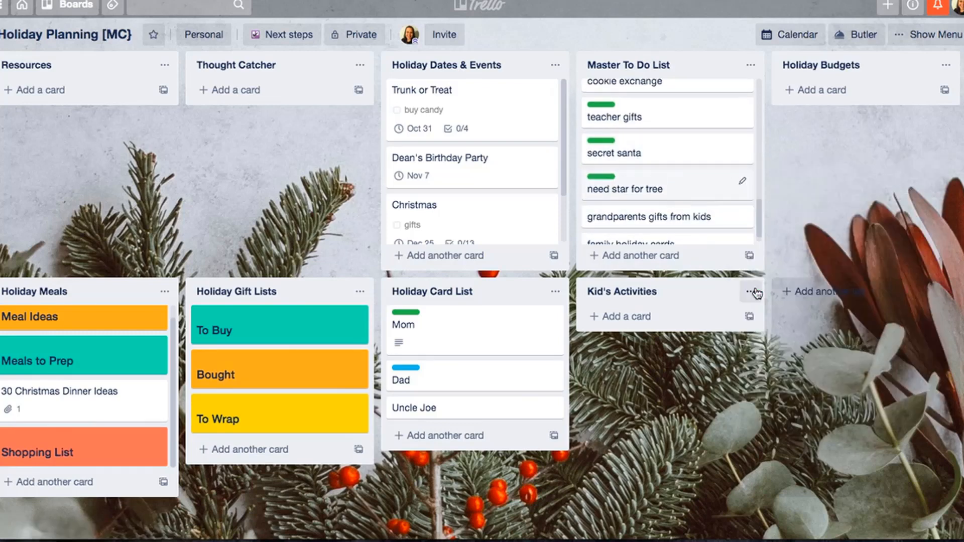
key("l")
key("Return")
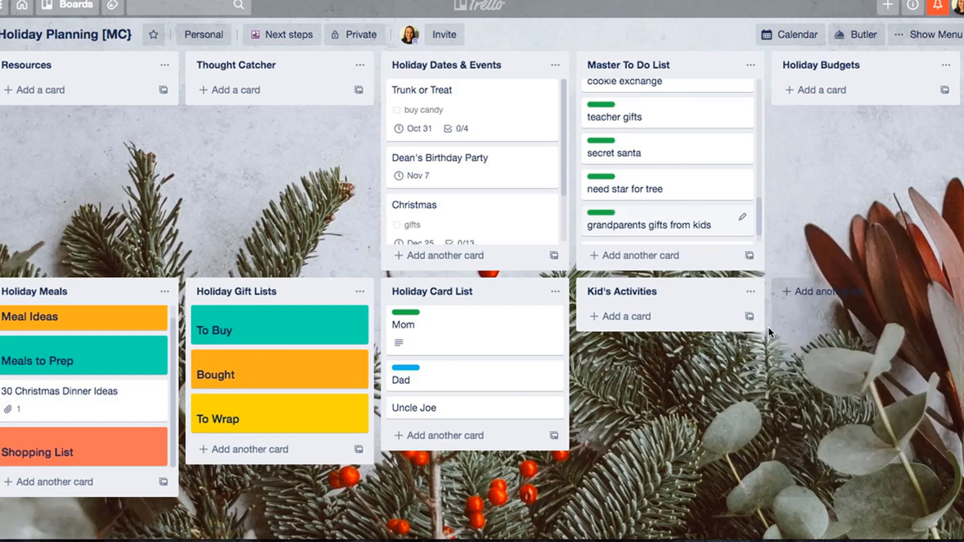
scroll(742, 206, "down", 1)
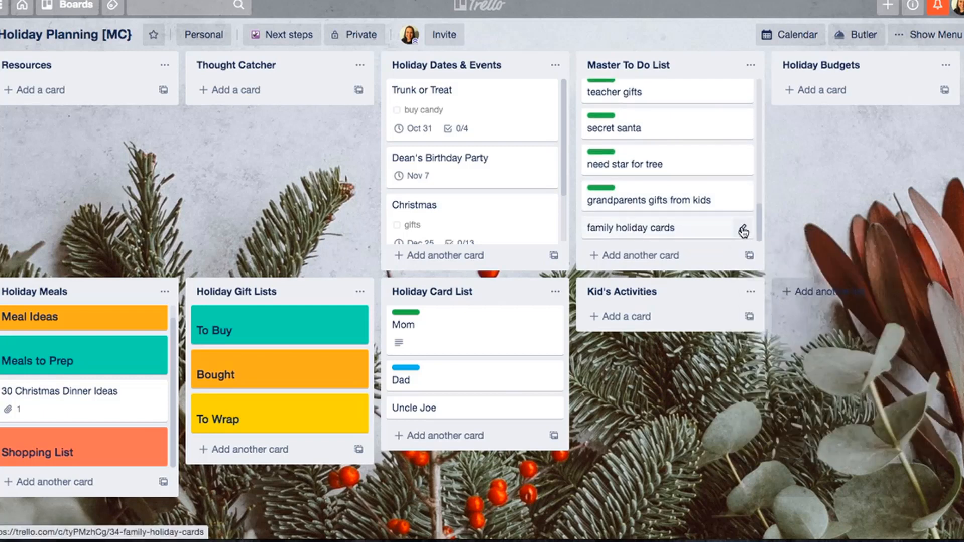
key("l")
key("Return")
- Move the gifts card to the To Plan section of the Master To Do List, below plan trunk activity
scroll(694, 142, "up", 2)
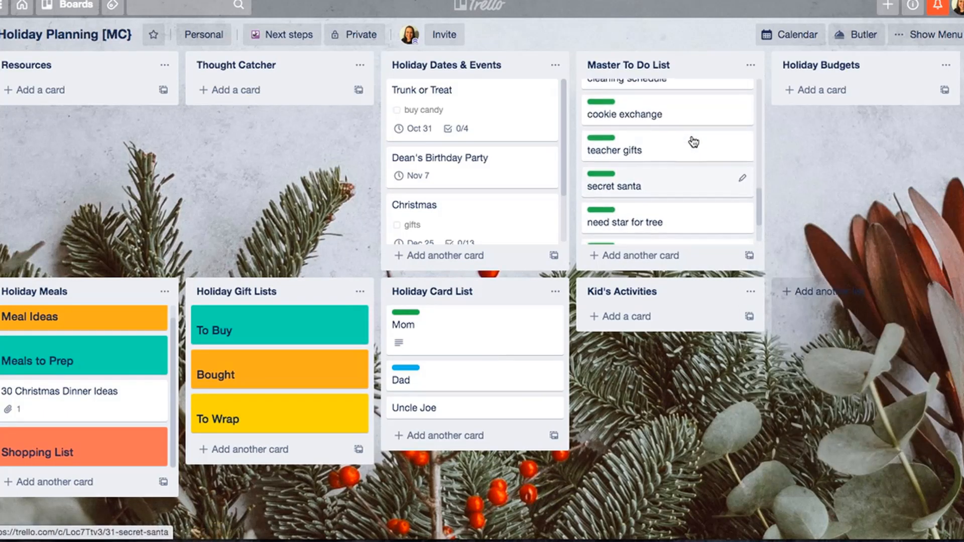
scroll(694, 142, "up", 5)
scroll(691, 140, "down", 2)
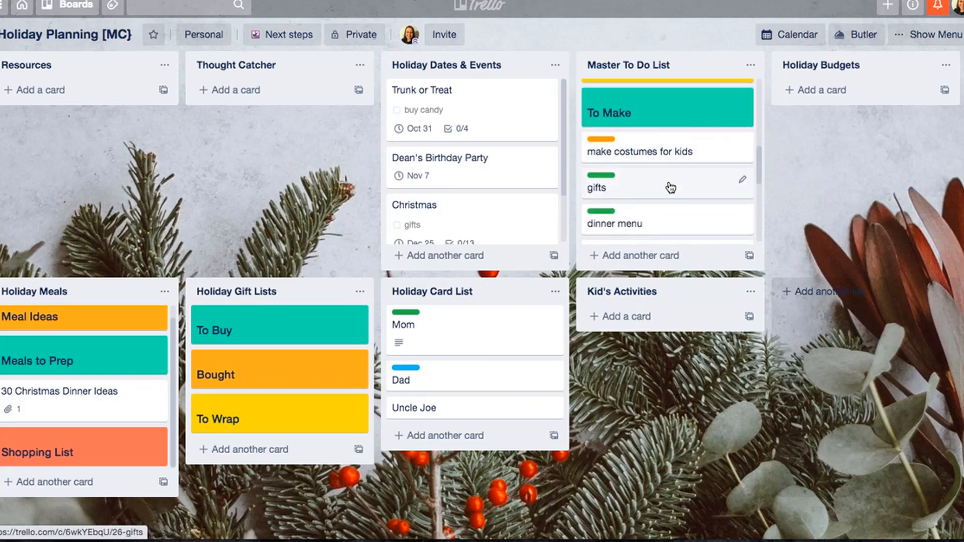
left_click_drag(670, 188, 693, 153)
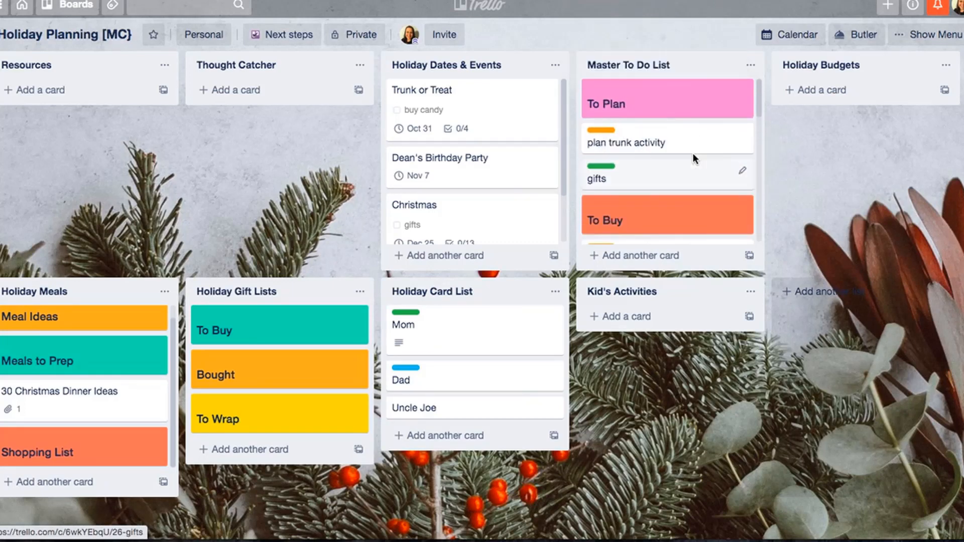
- Move the dinner menu, cleaning schedule and cookie exchange cards into the To Plan section of the Master To Do List
scroll(693, 153, "down", 5)
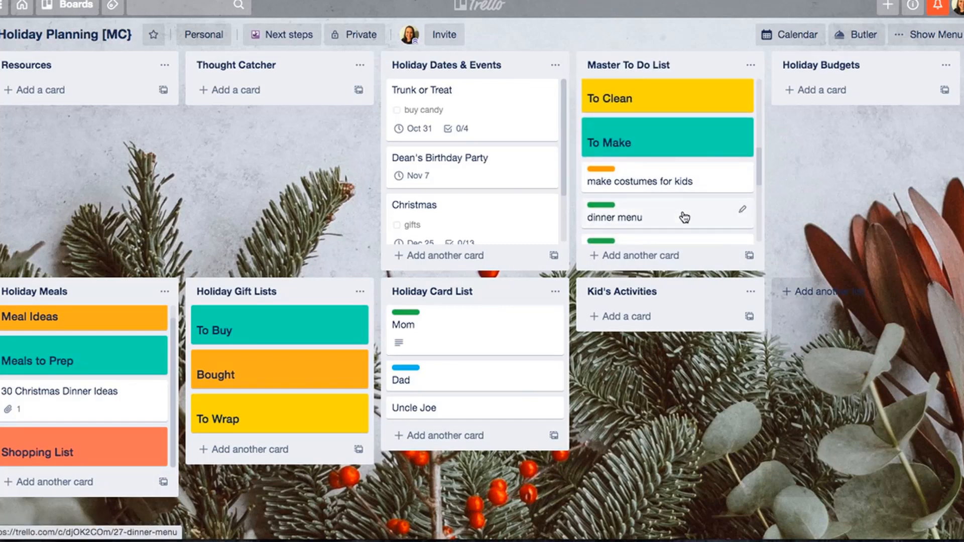
mouse_move(684, 217)
left_mouse_down()
mouse_move(653, 13)
mouse_move(675, 191)
mouse_move(665, 196)
mouse_move(663, 19)
mouse_move(689, 204)
left_mouse_up()
scroll(677, 194, "down", 3)
scroll(676, 191, "down", 5)
scroll(689, 205, "down", 5)
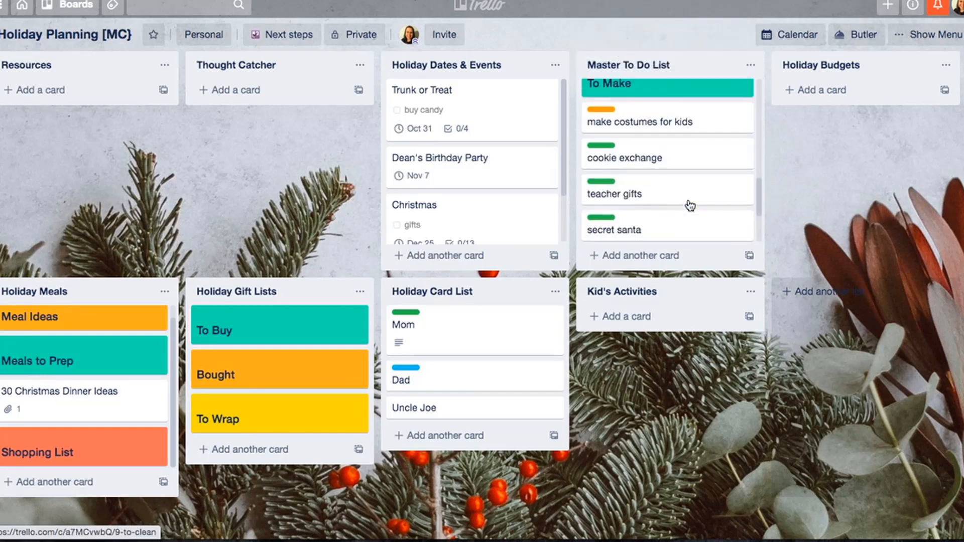
left_click_drag(665, 155, 666, 133)
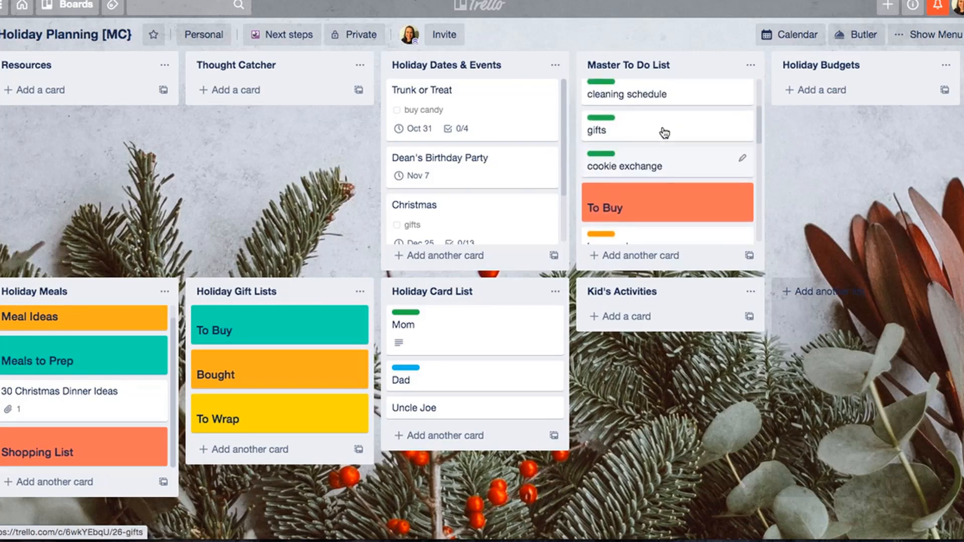
- Move the teacher gifts and secret santa cards into the To Buy section of the Master To Do List
scroll(666, 133, "down", 8)
scroll(665, 133, "up", 2)
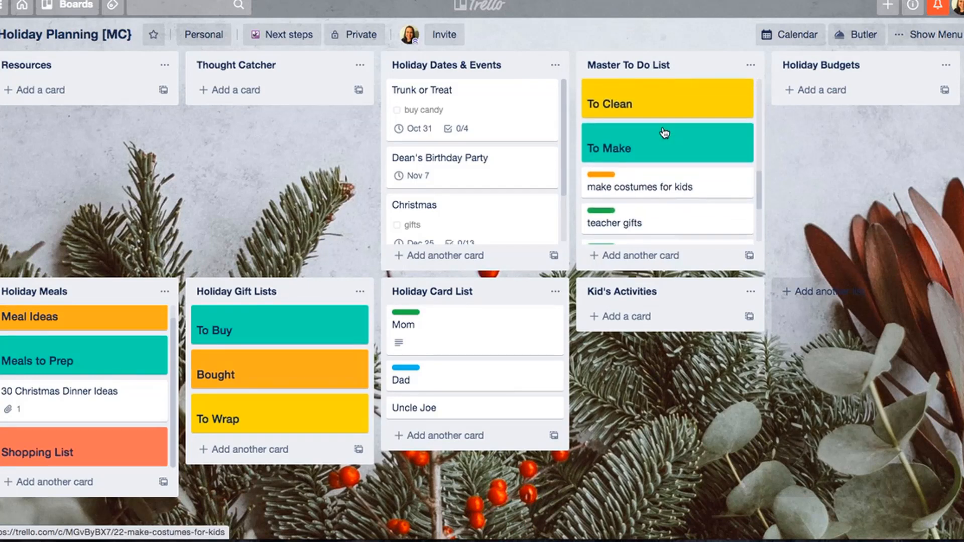
left_click_drag(655, 226, 648, 153)
scroll(669, 169, "down", 5)
scroll(648, 155, "down", 5)
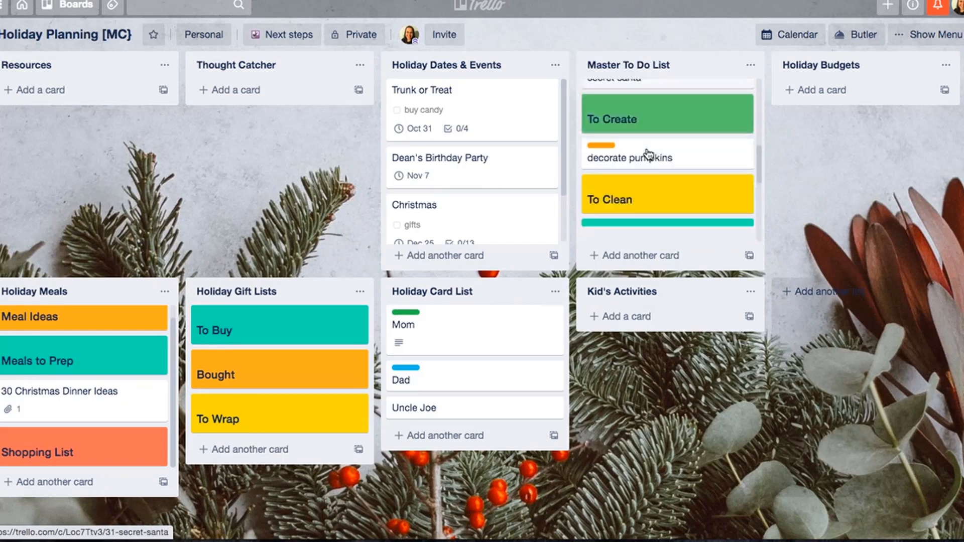
- Move the need star for tree and grandparents gifts from kids cards out of the To Make section to their matching headings
left_click_drag(631, 62, 667, 140)
scroll(663, 206, "down", 2)
scroll(663, 207, "down", 3)
scroll(665, 213, "up", 1)
scroll(667, 141, "down", 3)
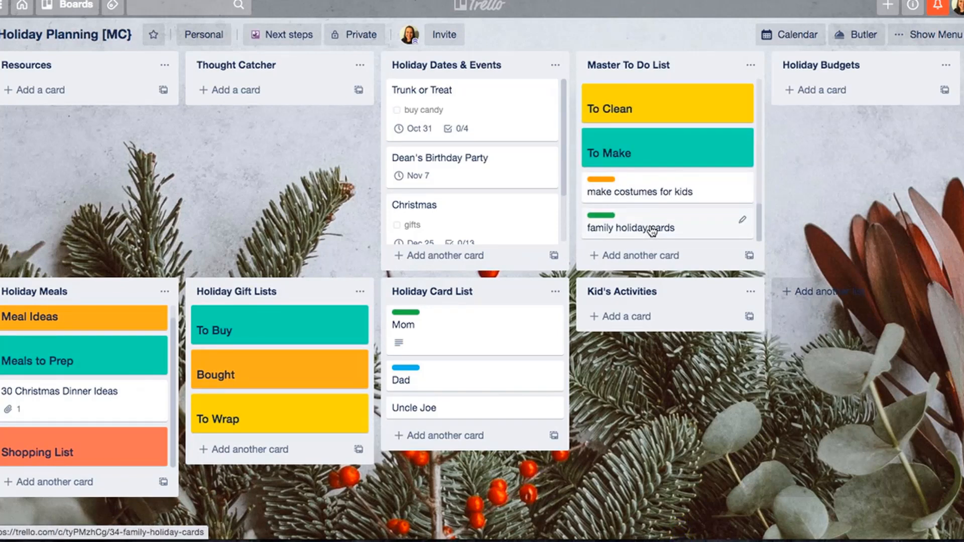
- Set the due date of the plan trunk activity card to 10/5/2020 and save it
scroll(652, 226, "up", 5)
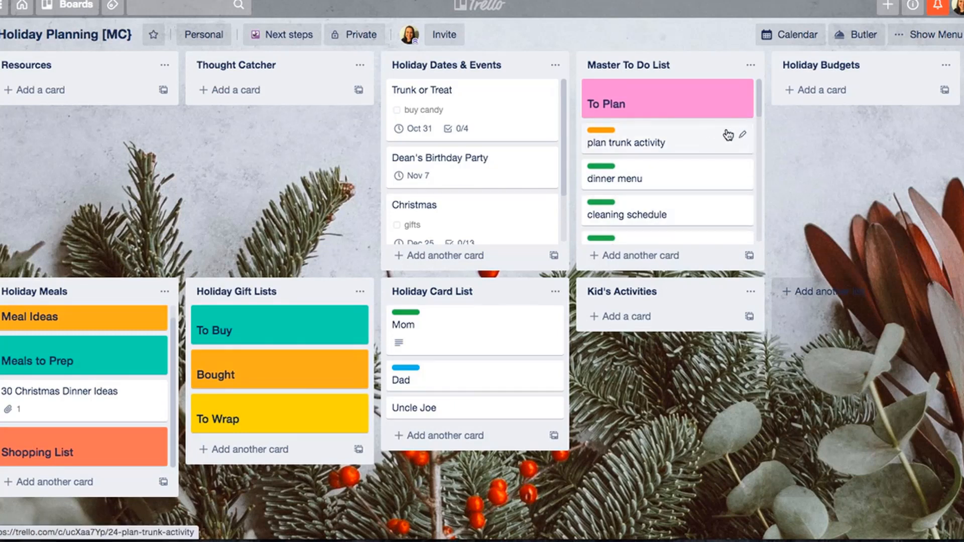
left_click(742, 139)
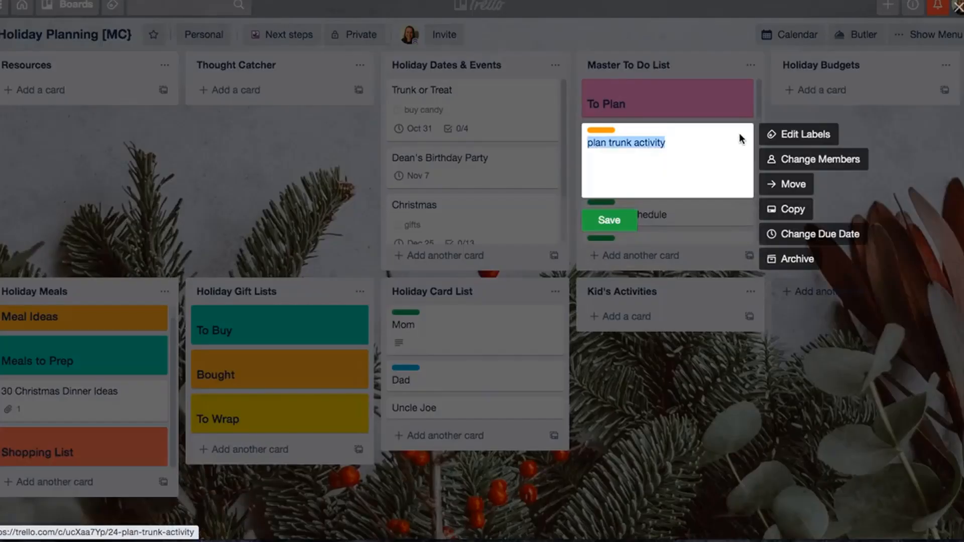
left_click(779, 235)
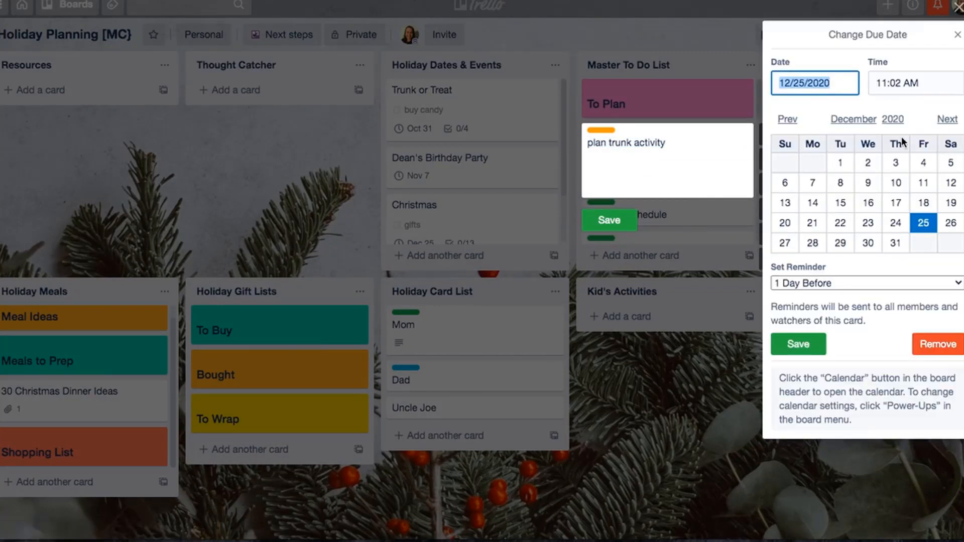
left_click(788, 121)
left_click(789, 120)
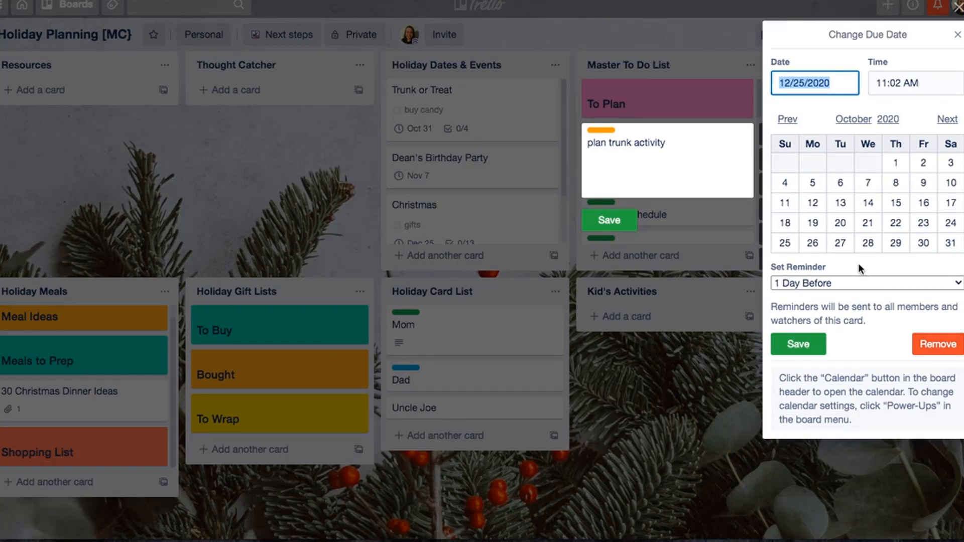
left_click(813, 183)
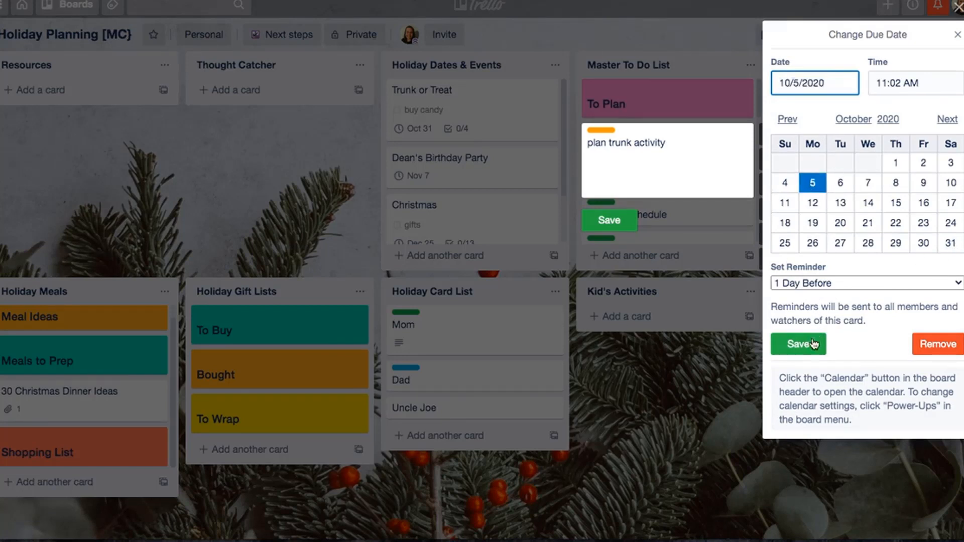
left_click(798, 344)
left_click(618, 239)
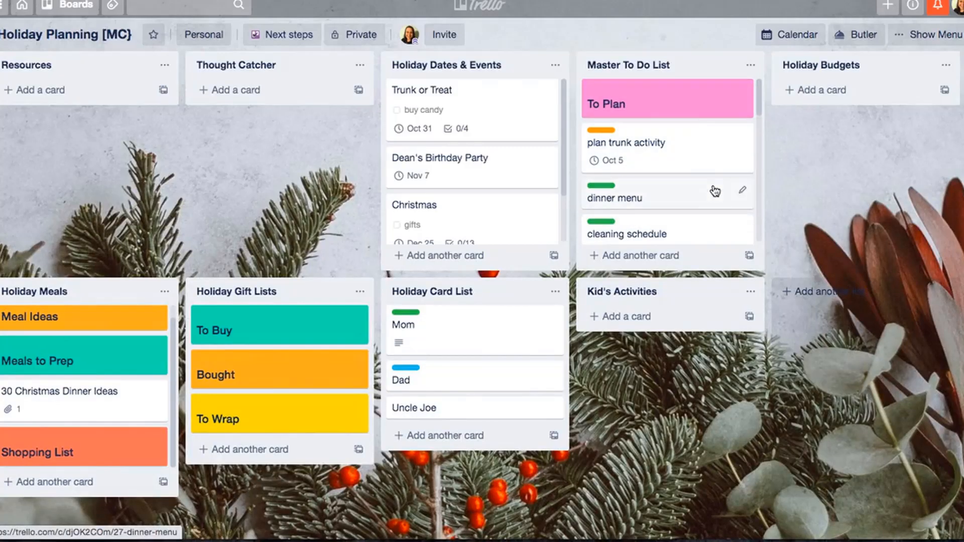
- Set the due date of the dinner menu card to November 2, 2020 and save the card
left_click(742, 195)
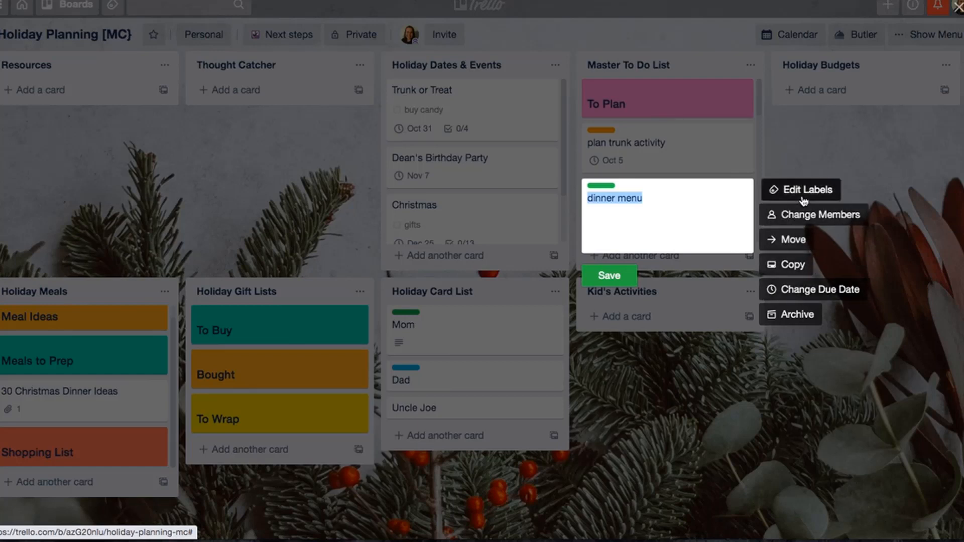
left_click(786, 291)
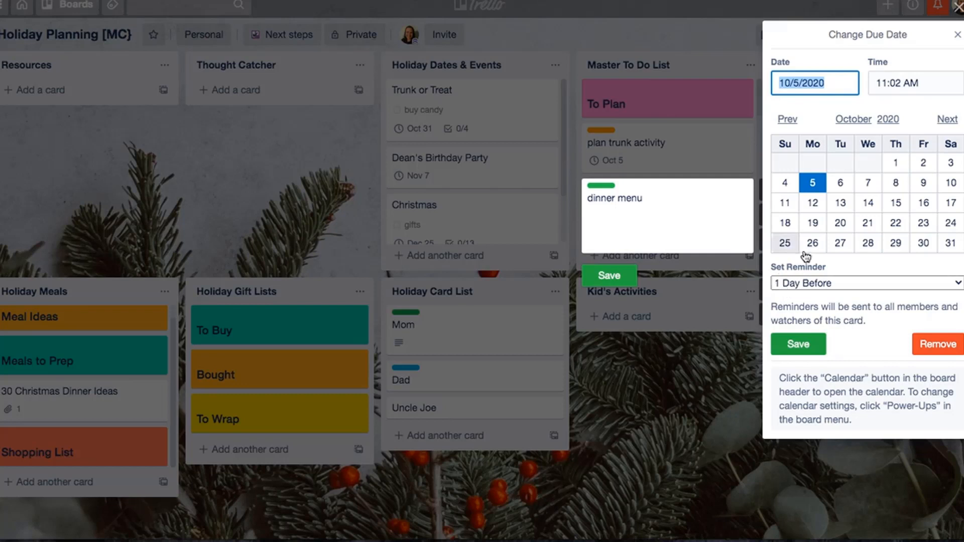
left_click(948, 120)
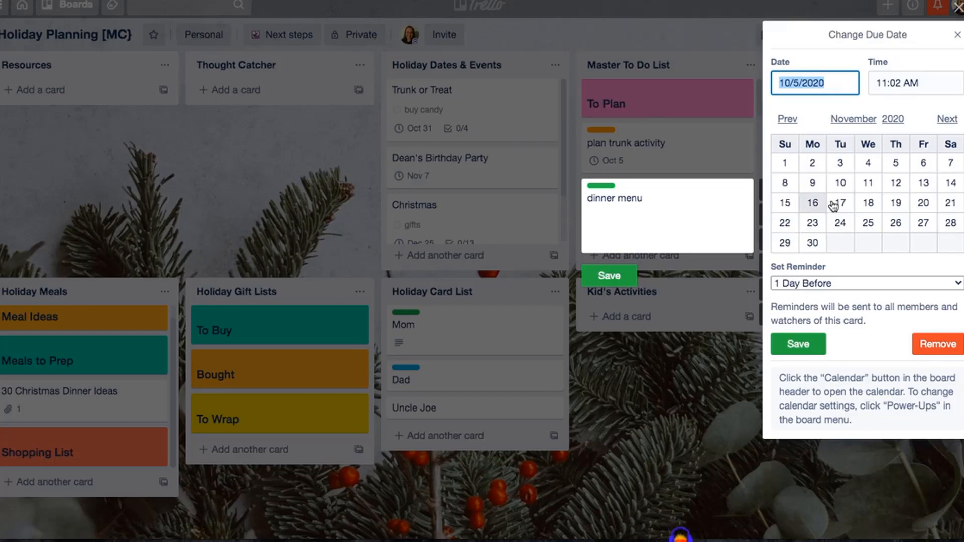
left_click(813, 163)
left_click(799, 344)
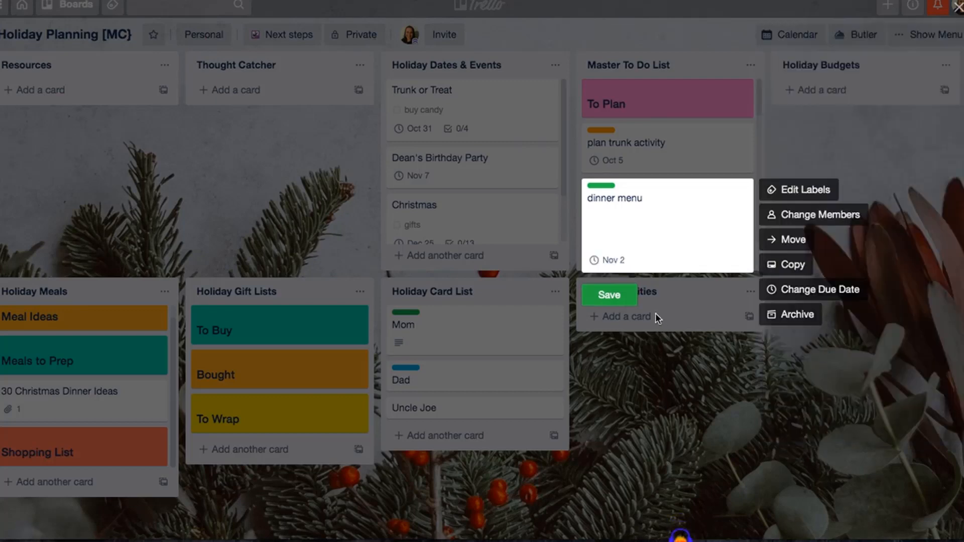
left_click(821, 114)
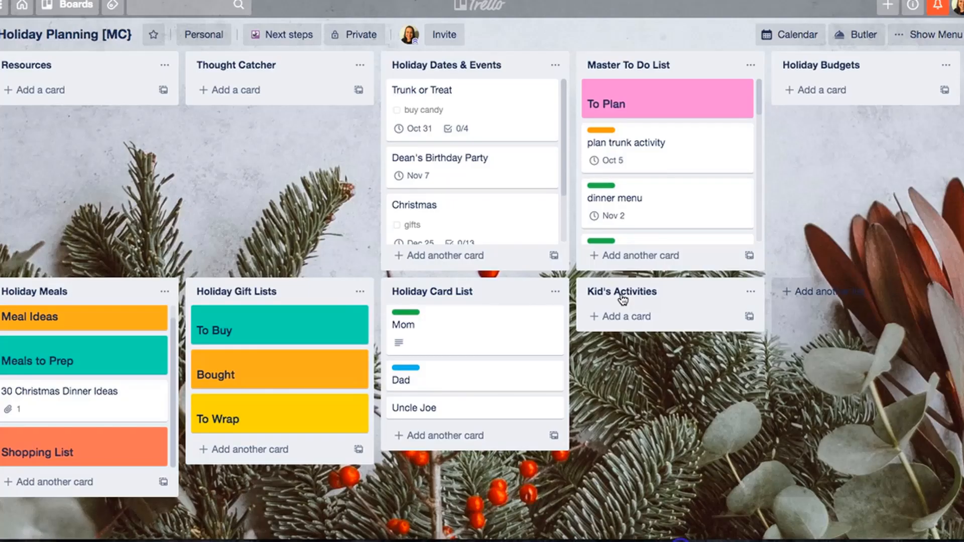
- Look through the board's monthly calendar for dated tasks and events from October 2020 through the holidays, and close it
left_click(782, 35)
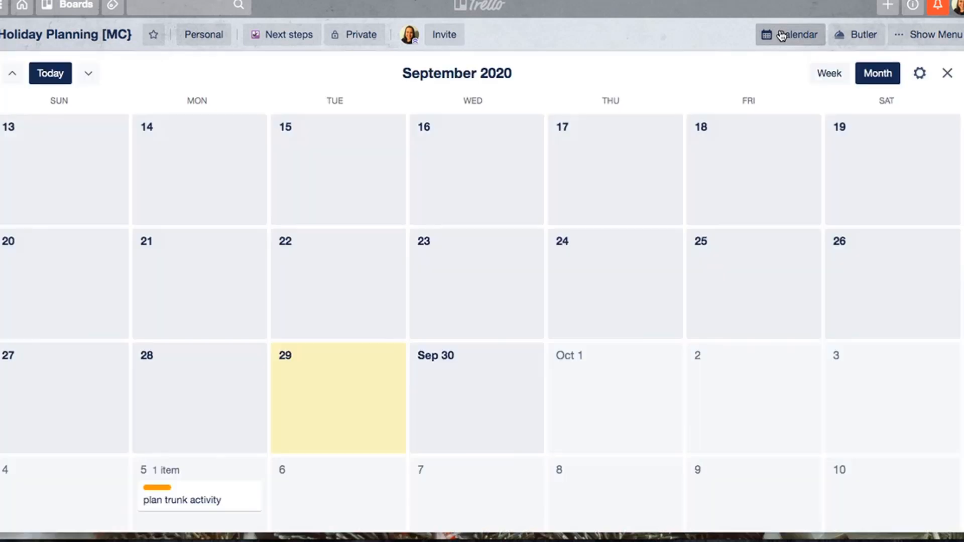
scroll(687, 197, "down", 10)
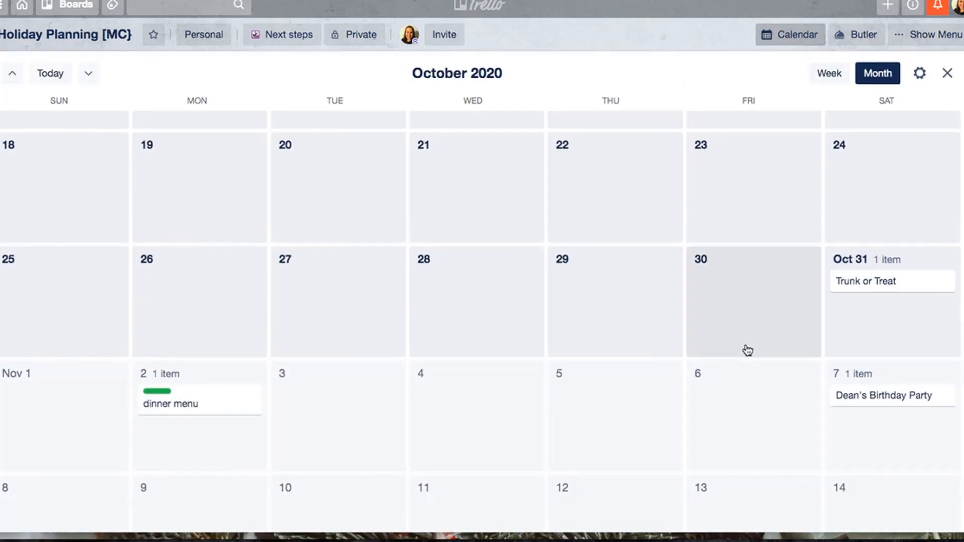
scroll(747, 347, "down", 6)
scroll(738, 291, "down", 12)
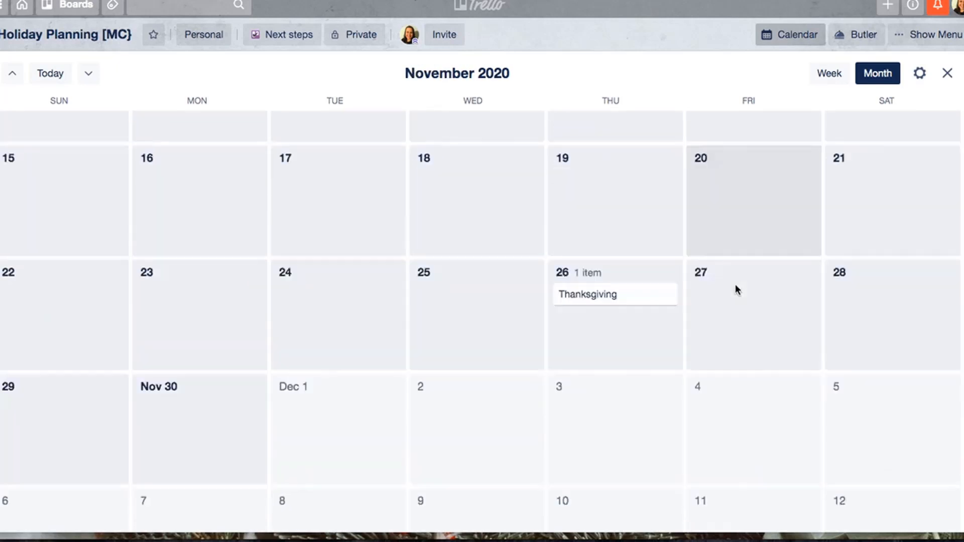
scroll(737, 433, "up", 15)
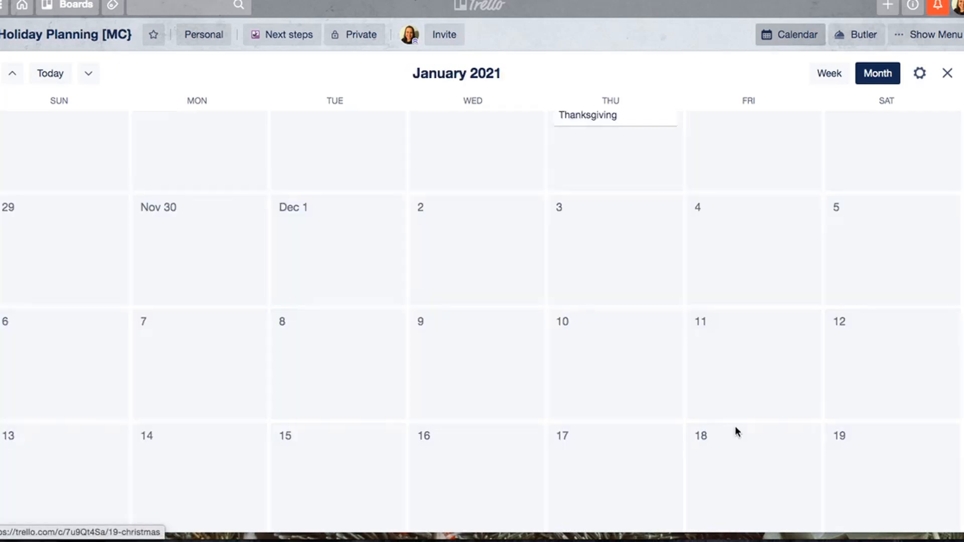
scroll(736, 432, "up", 14)
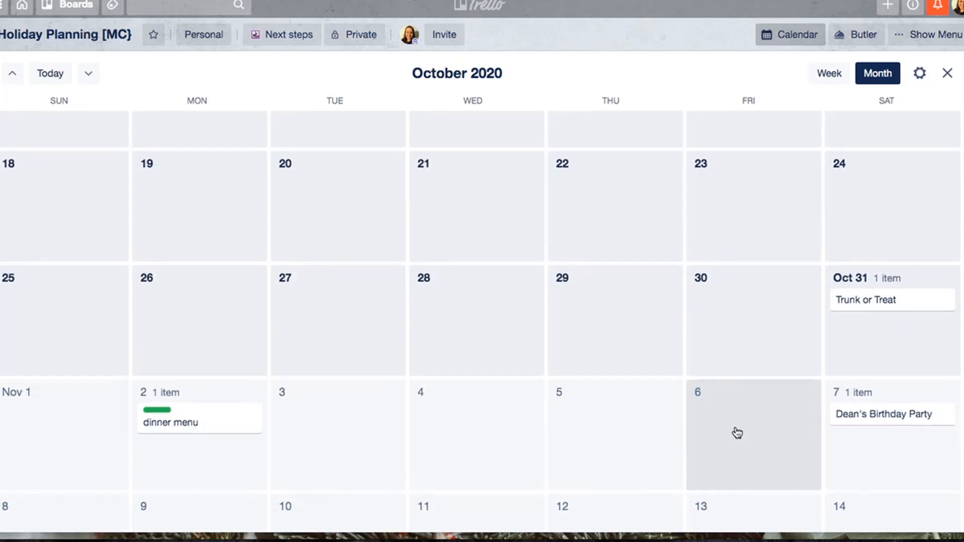
left_click(947, 73)
scroll(437, 175, "down", 2)
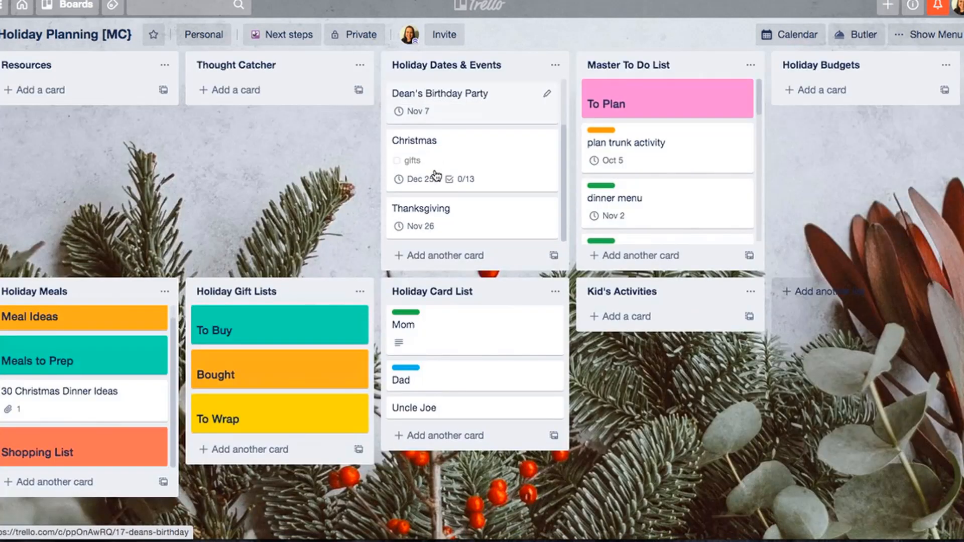
scroll(437, 176, "up", 2)
scroll(700, 177, "down", 6)
scroll(700, 176, "up", 6)
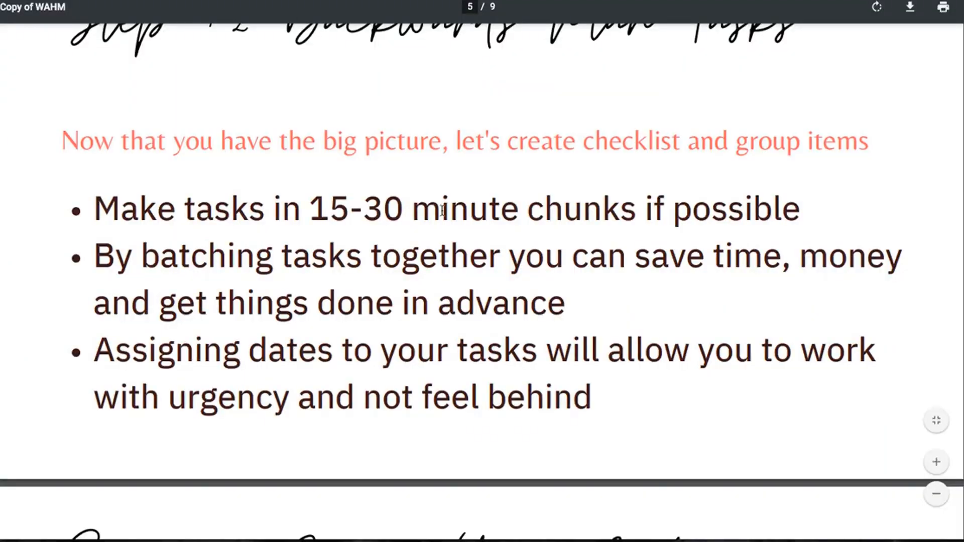
scroll(442, 210, "down", 1)
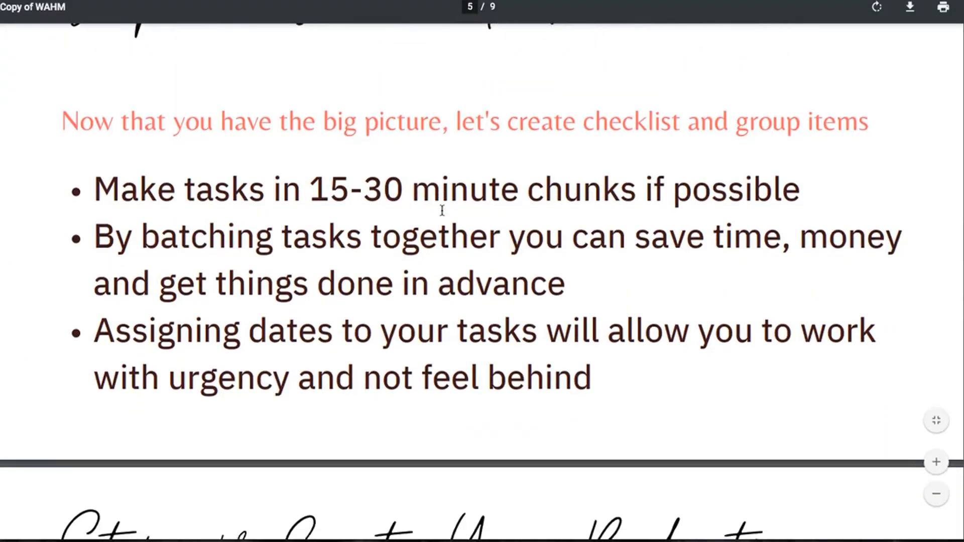
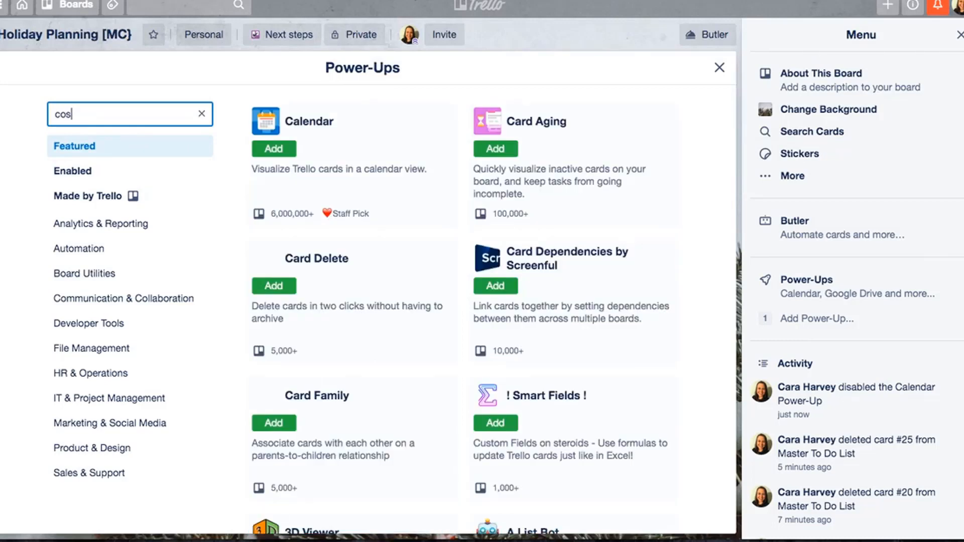
- Try to add the Costello Power-Up to the board and close the Power-Ups window
left_click(275, 146)
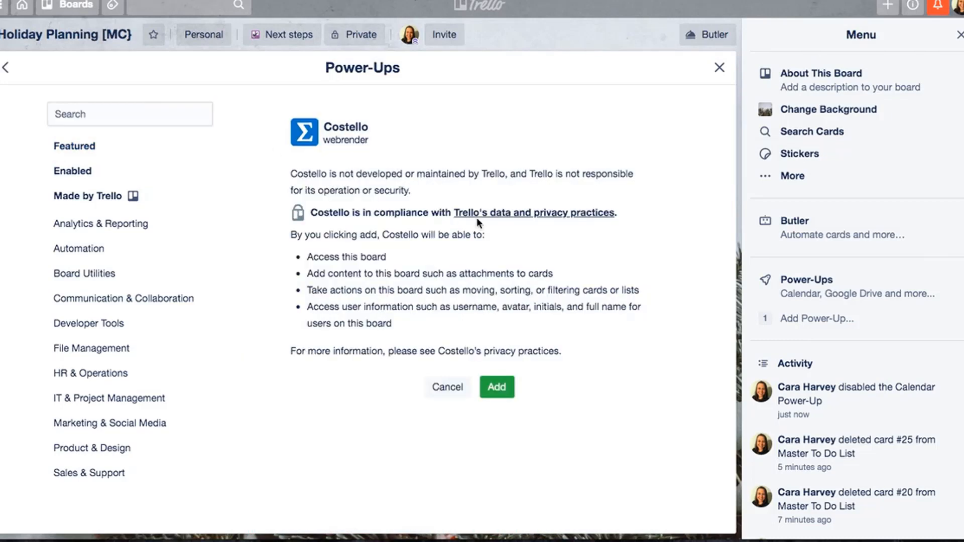
left_click(496, 392)
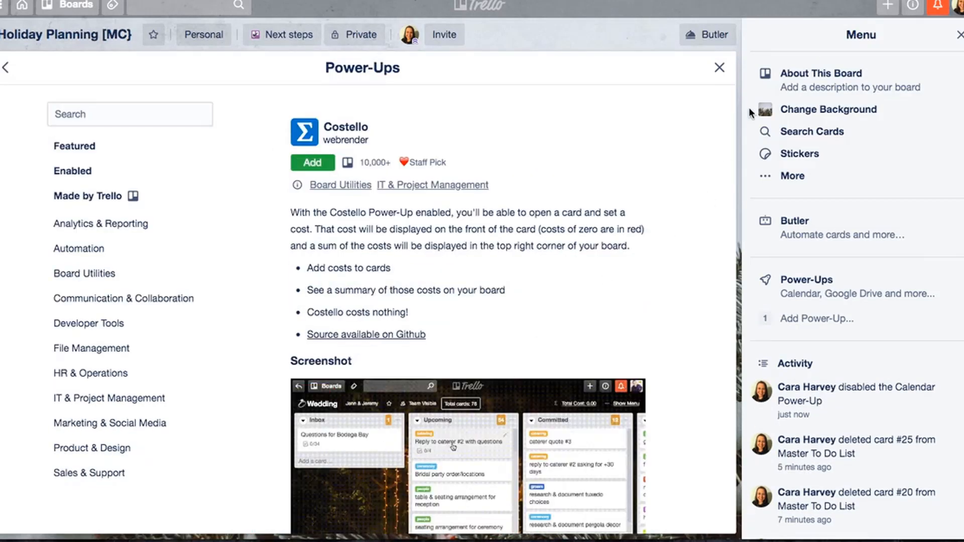
left_click(720, 67)
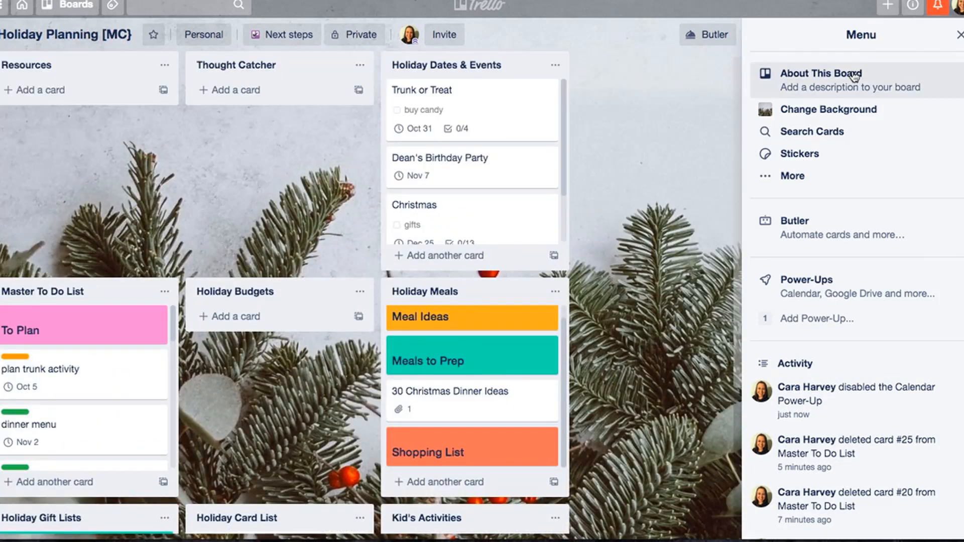
left_click(961, 36)
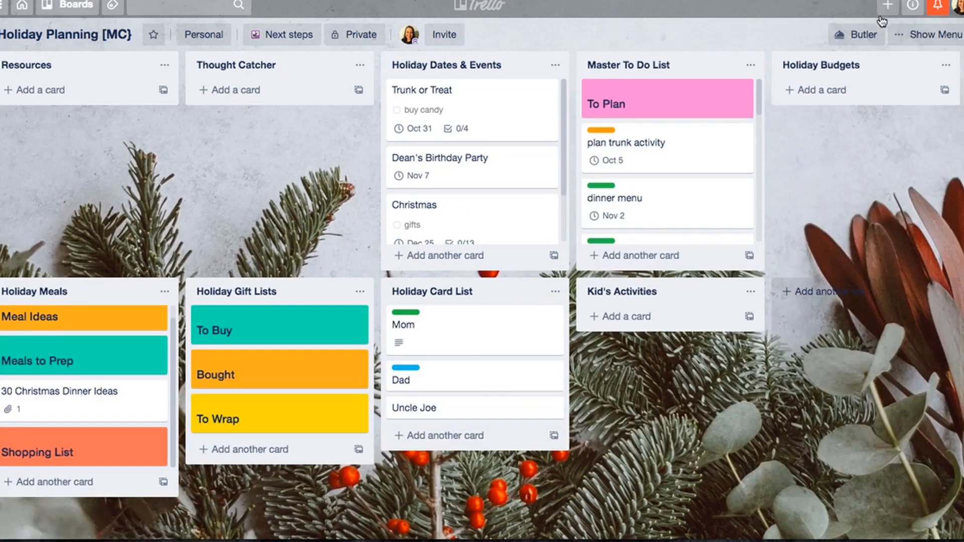
- Search the Power-Ups for "coste" and try again to add Costello to the board
left_click(932, 34)
left_click(823, 330)
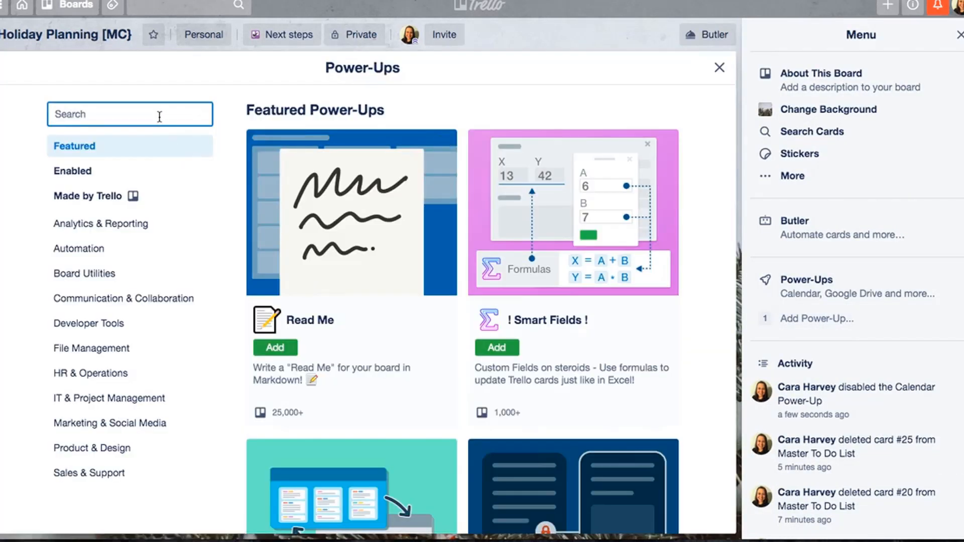
type("coste")
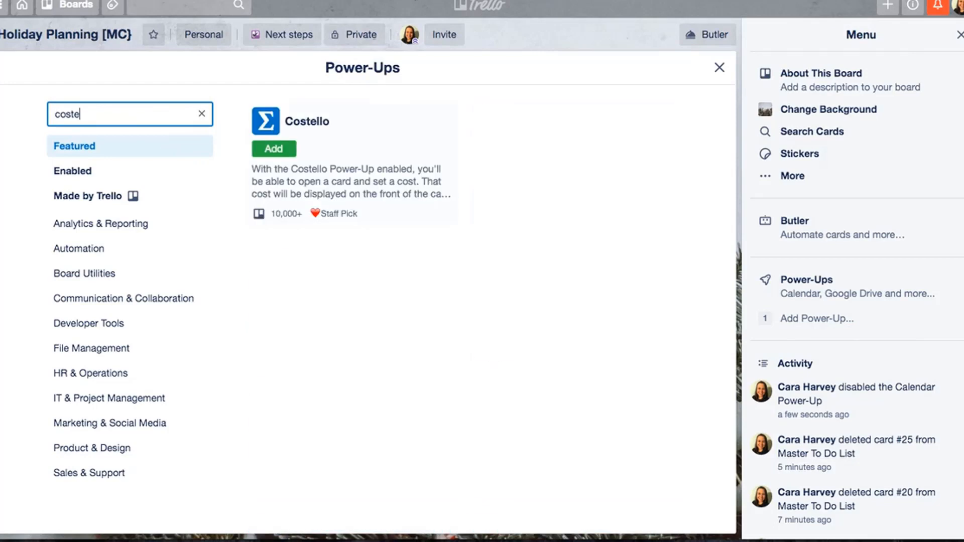
left_click(273, 149)
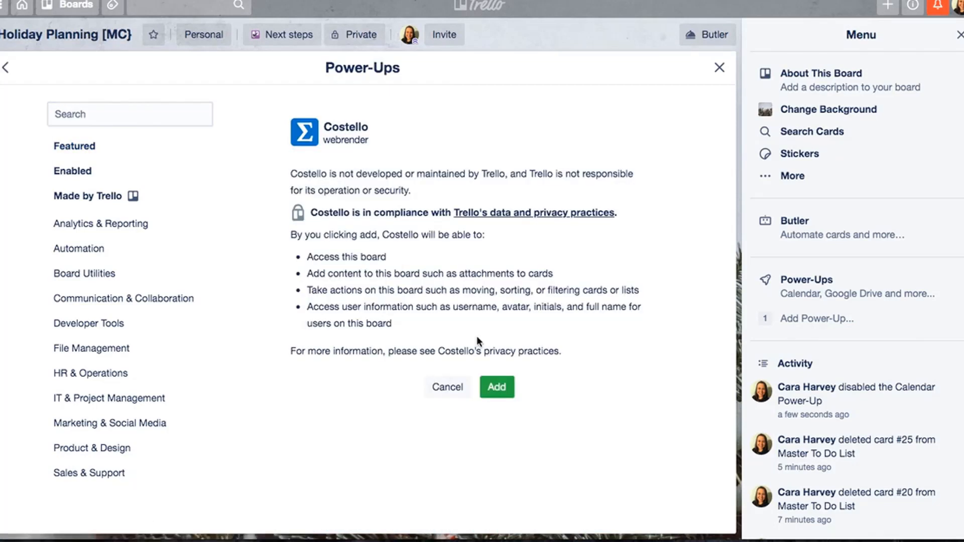
left_click(496, 389)
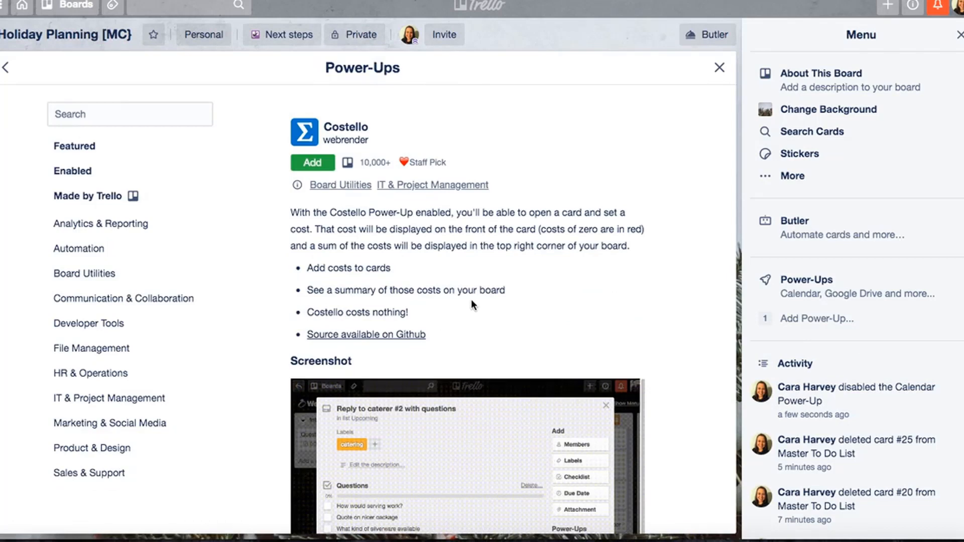
- Retry adding Costello from its description page, look over its screenshot, and return to the board
left_click(320, 159)
left_click(508, 397)
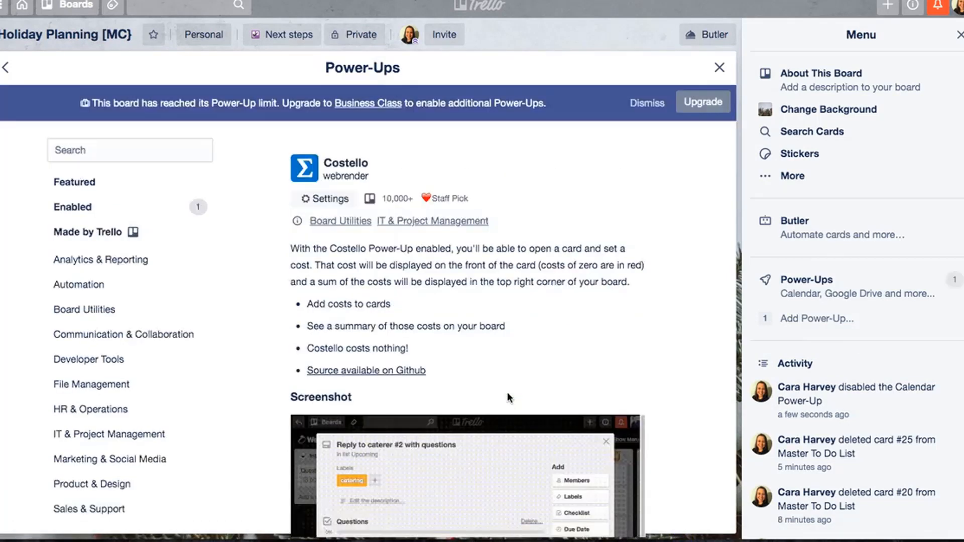
scroll(507, 393, "down", 2)
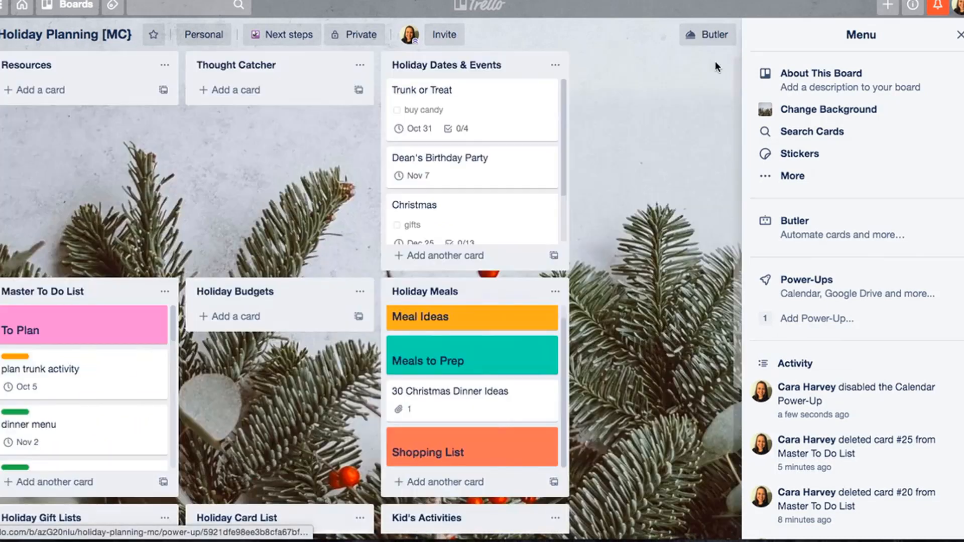
left_click(719, 68)
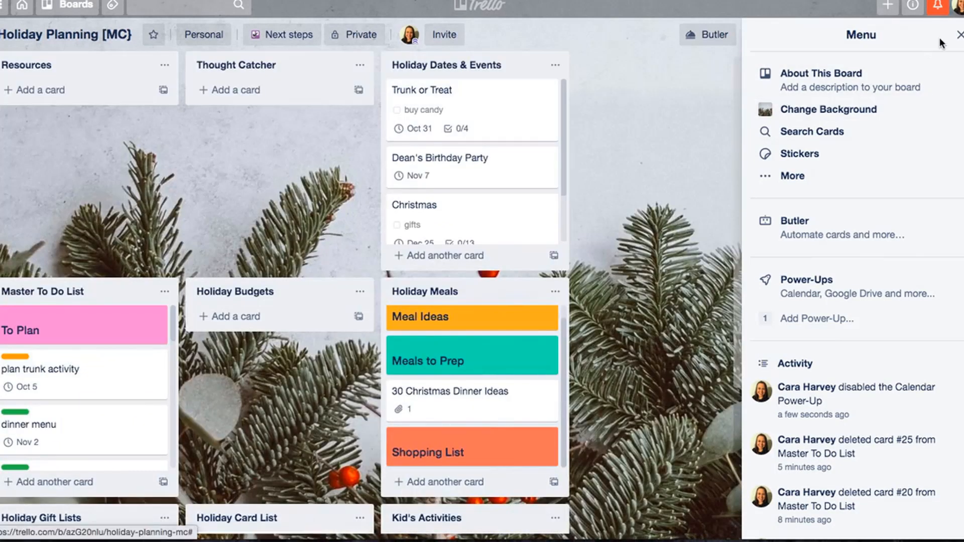
left_click(961, 34)
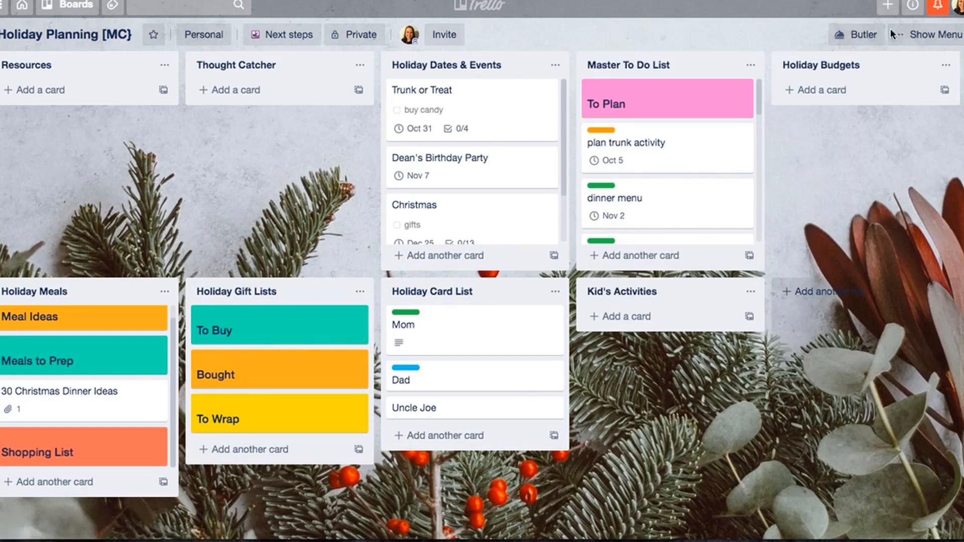
left_click(907, 29)
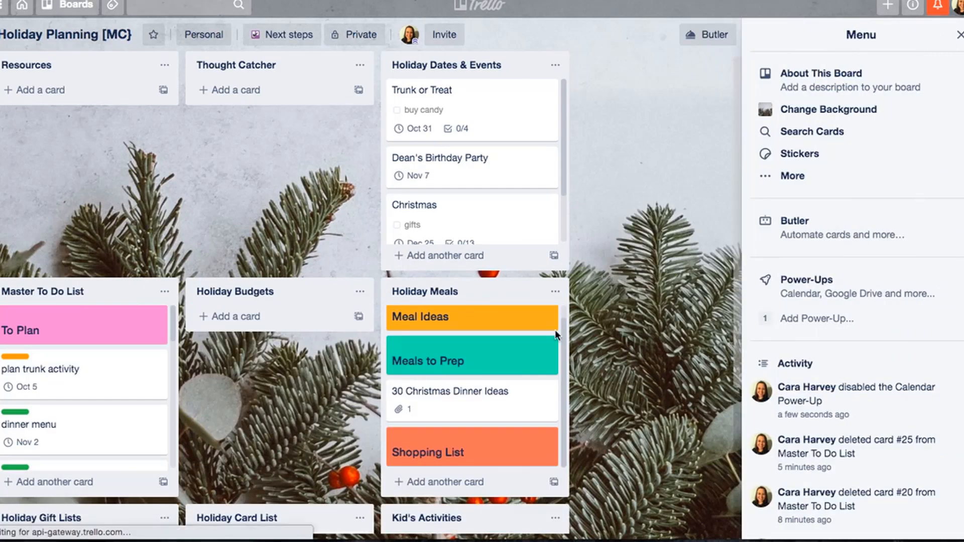
left_click(817, 280)
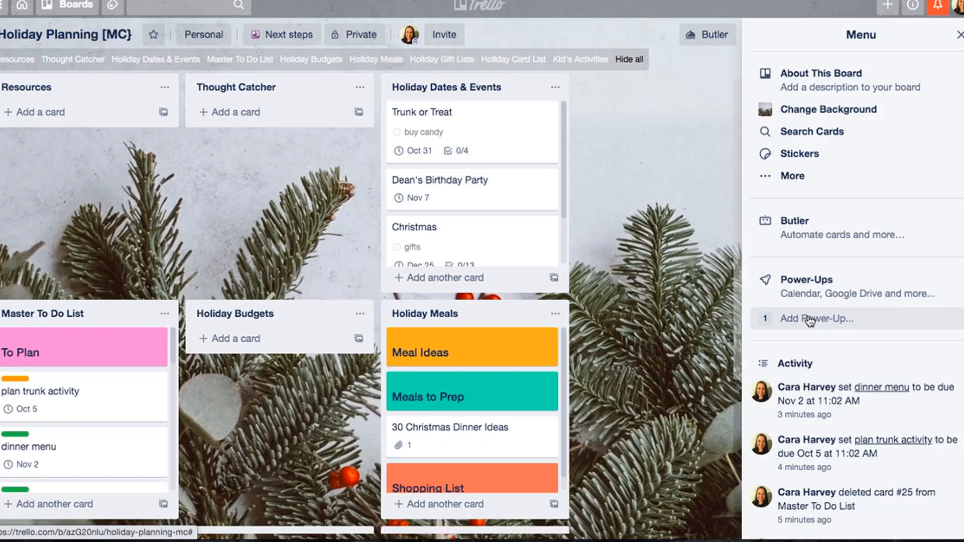
left_click(959, 35)
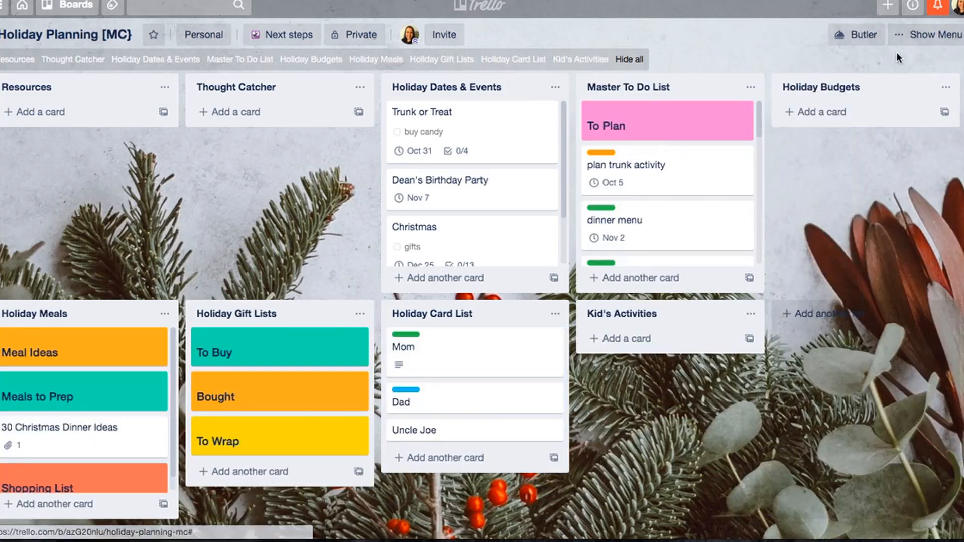
- Find the Costello Power-Up with the search "costell", add it to the board and close the Power-Ups window
left_click(922, 37)
left_click(860, 318)
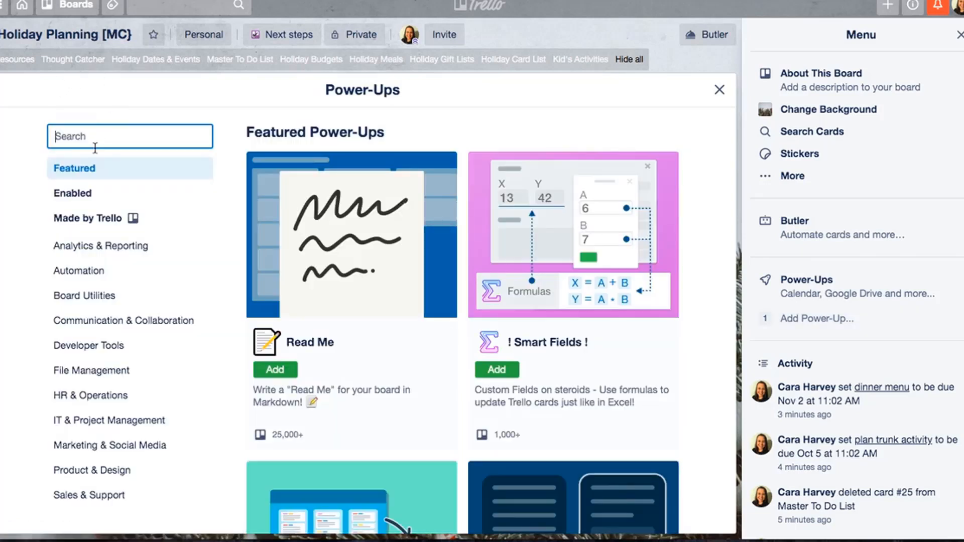
type("costell")
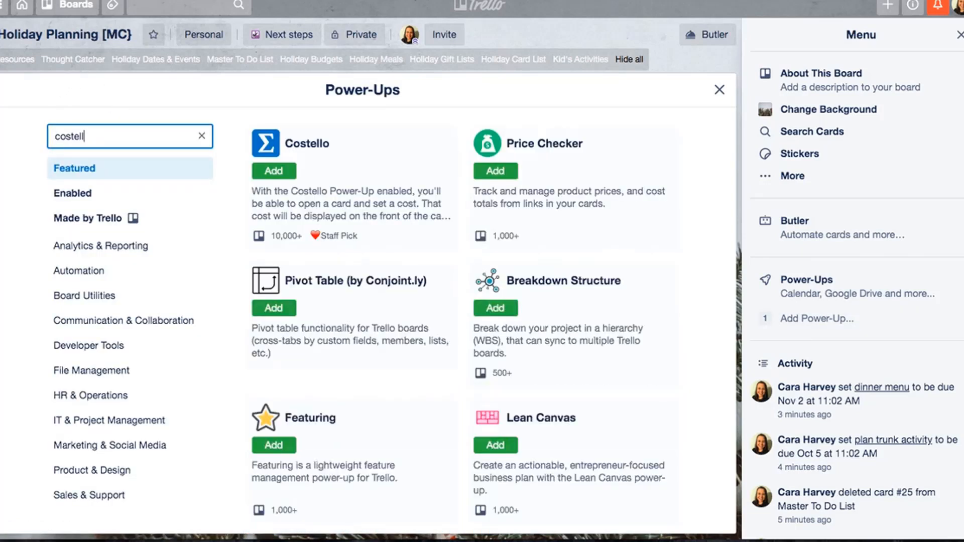
left_click(275, 173)
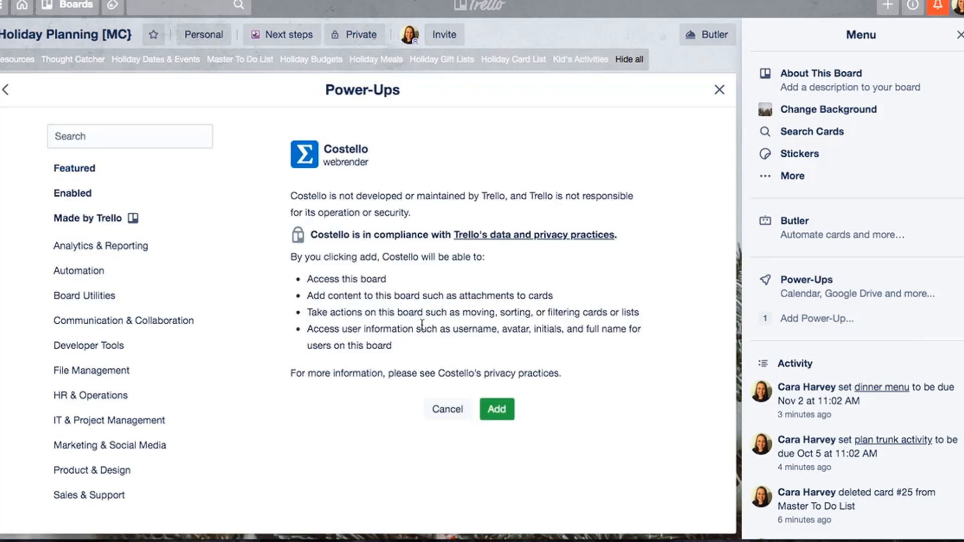
left_click(497, 408)
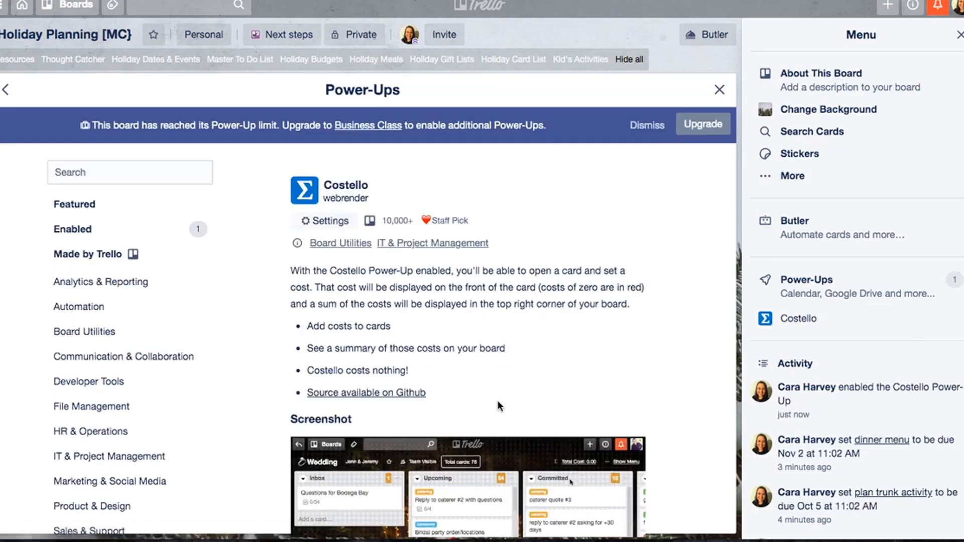
left_click(718, 91)
- Create cost fields named Halloween, Thanksgiving and Christmas in the Costello settings, and close the board menu
left_click(833, 330)
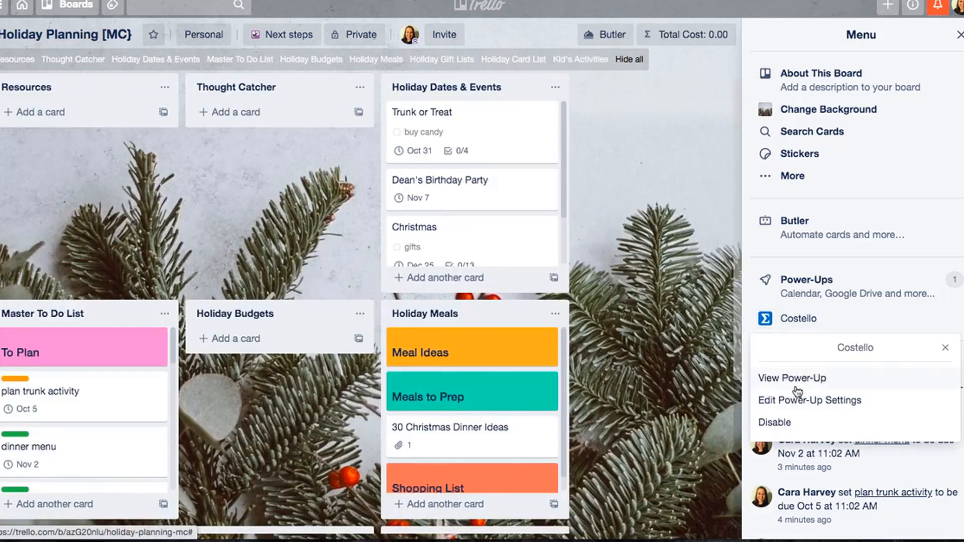
left_click(815, 396)
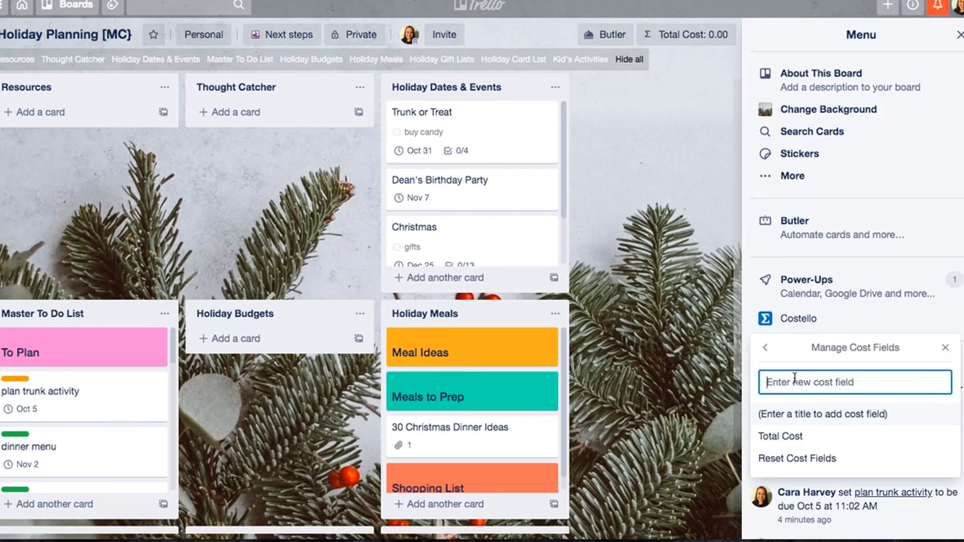
type("Halloween")
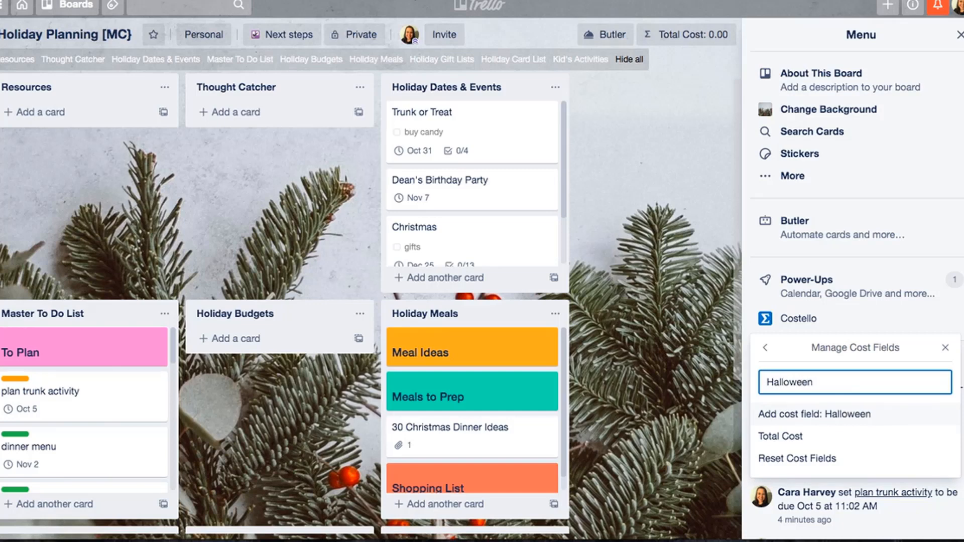
key("Return")
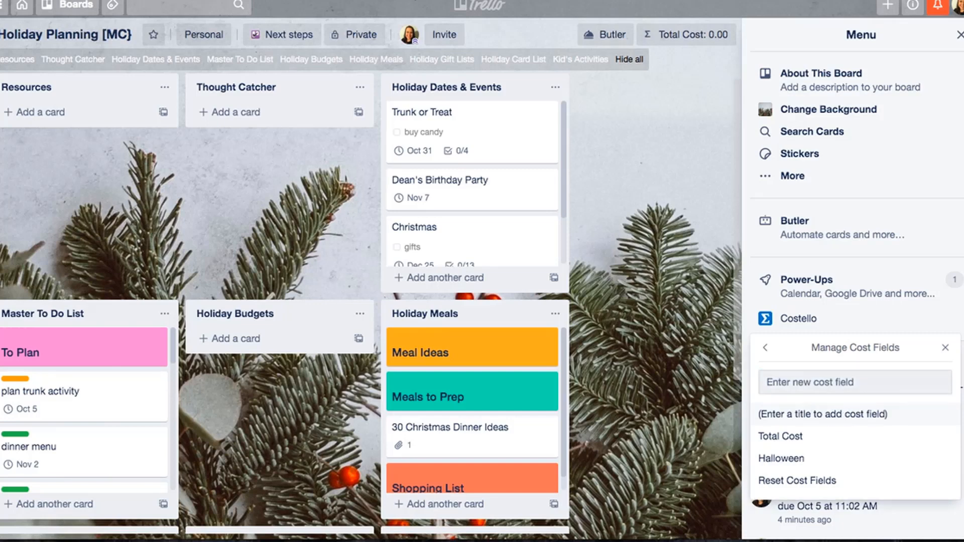
type("C")
key("BackSpace")
type("Thanksgiving")
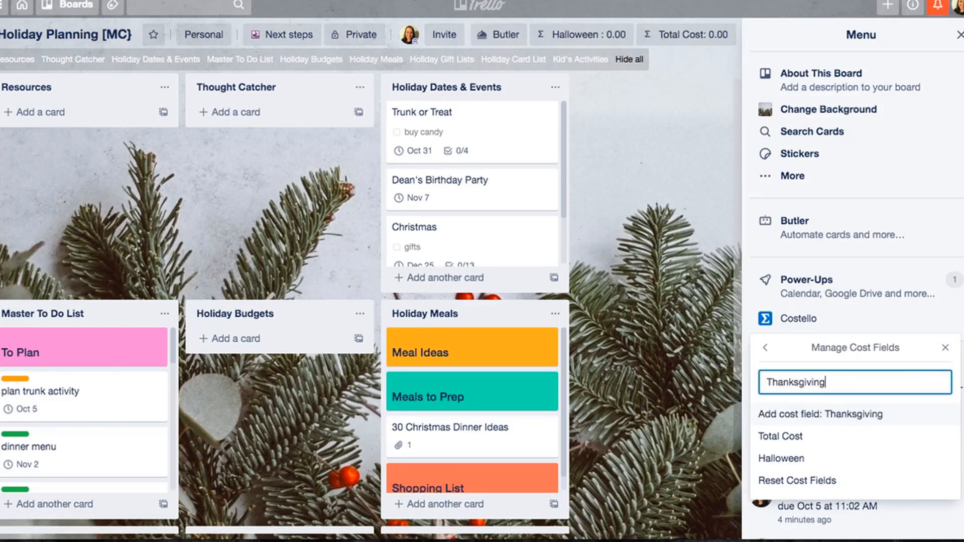
key("Return")
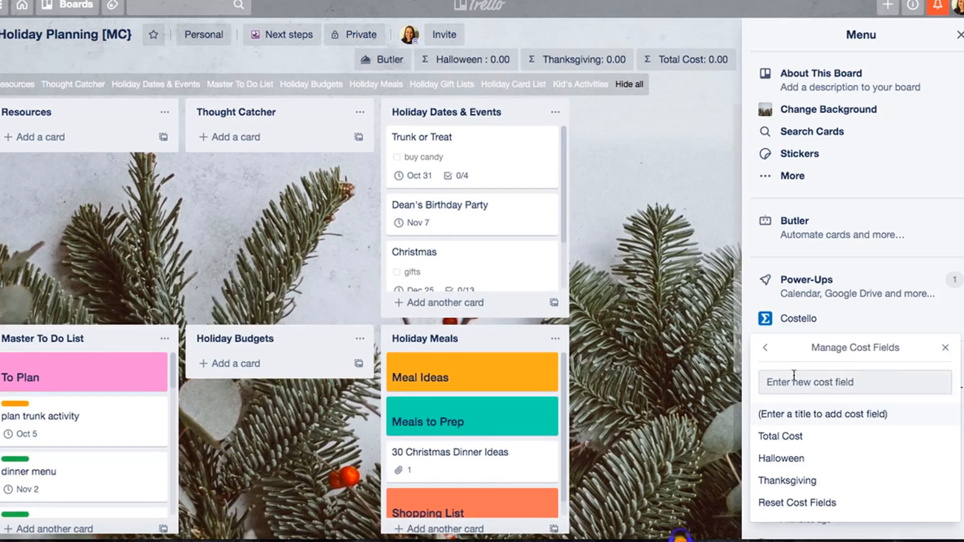
type("Christmas")
key("Return")
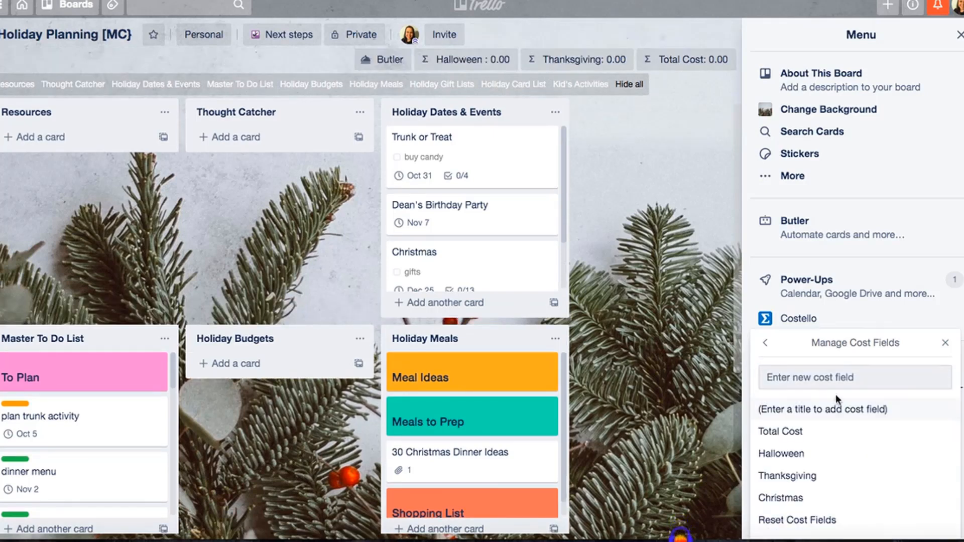
left_click(947, 344)
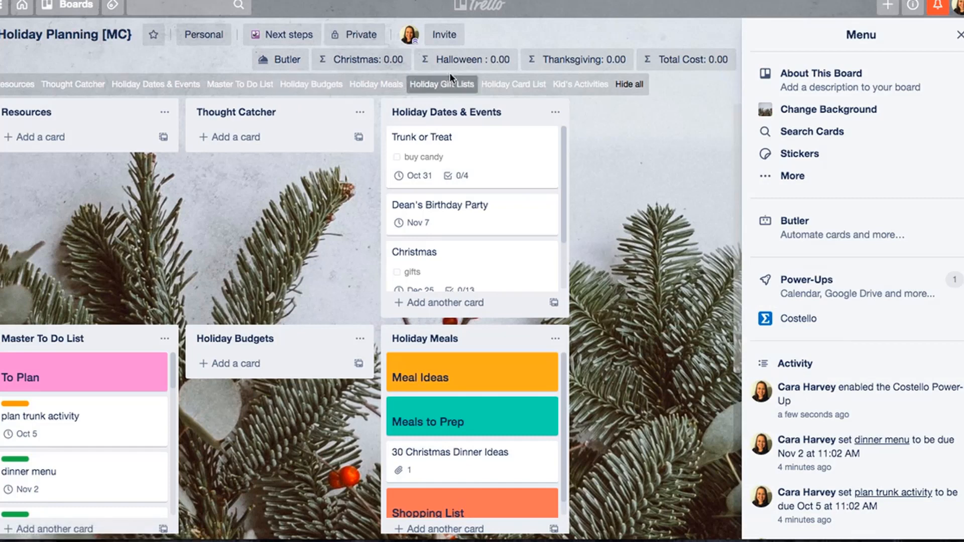
left_click(960, 35)
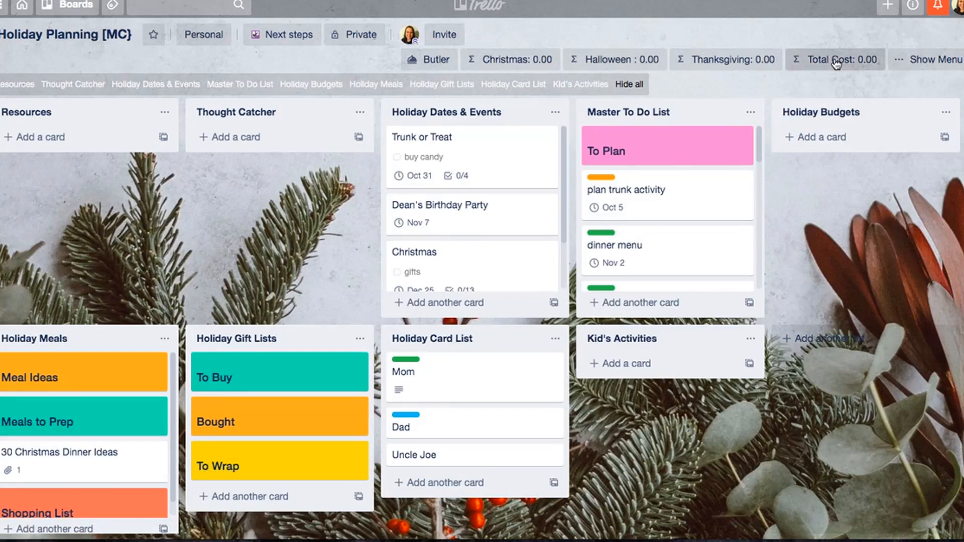
- Add the cards Halloween Spending, Thanksgiving Spending and Christmas Spending to the Holiday Budgets list
left_click(817, 136)
type("H")
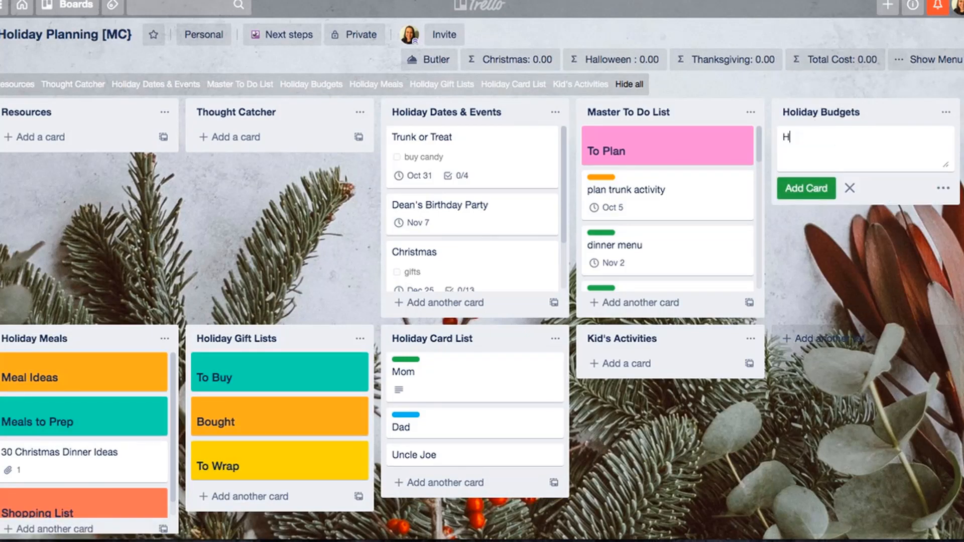
type("alloween Spendi")
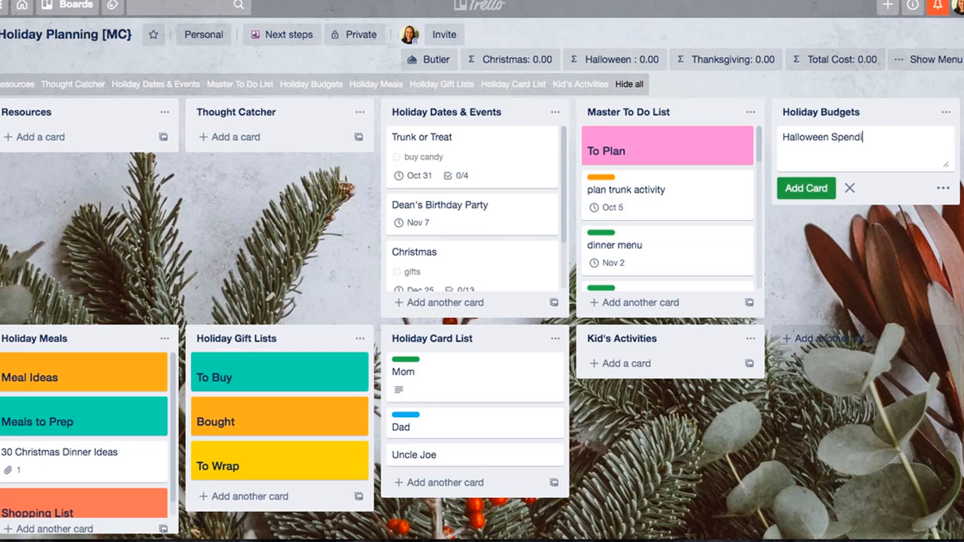
type("ng")
key("Return")
type("Thank")
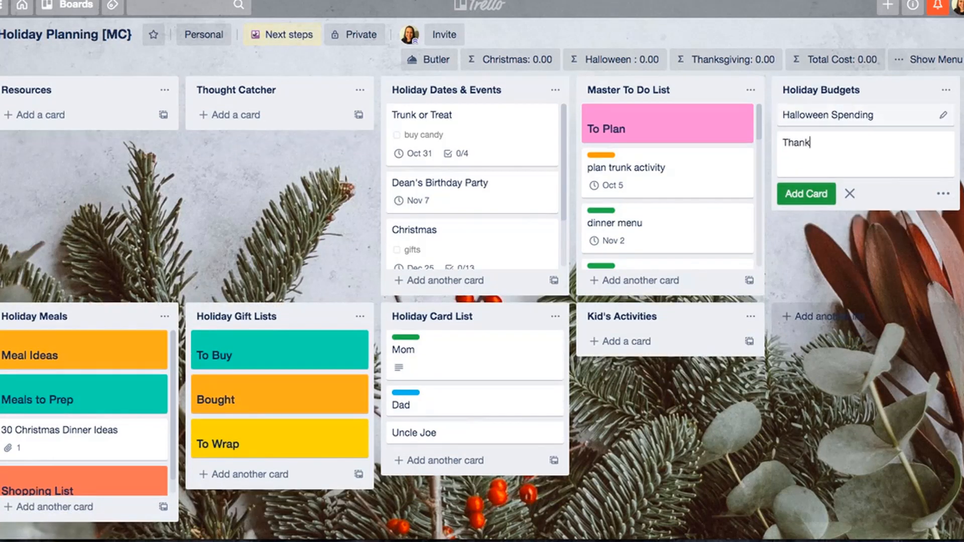
type("sgiving Spending")
key("Return")
type("C")
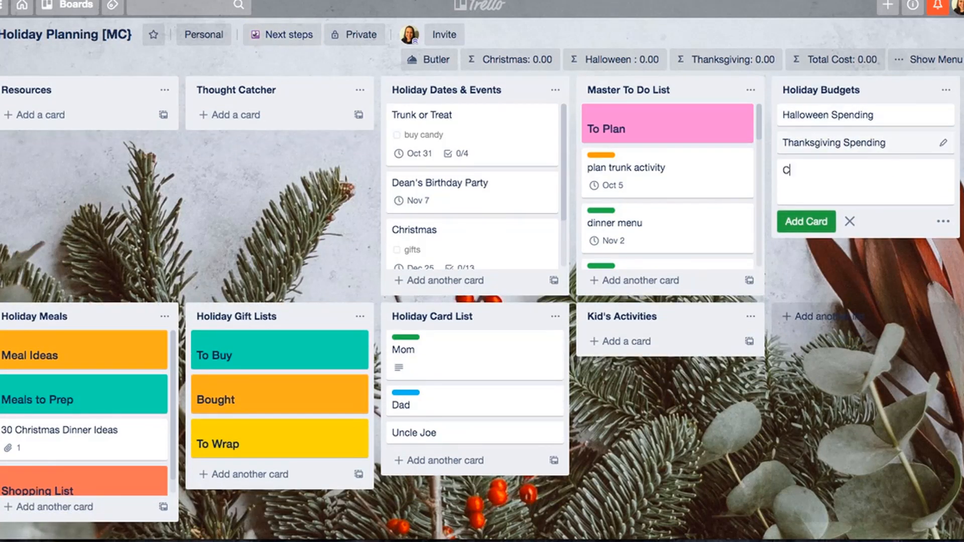
type("hristmas Spending")
key("Return")
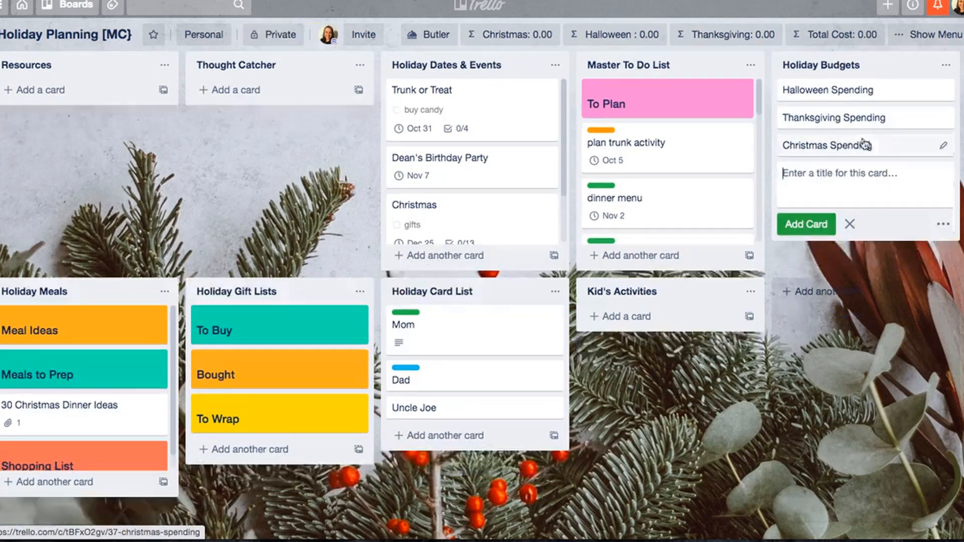
- Open the Halloween Spending card and save the description "$110 Halloween Spending"
left_click(885, 115)
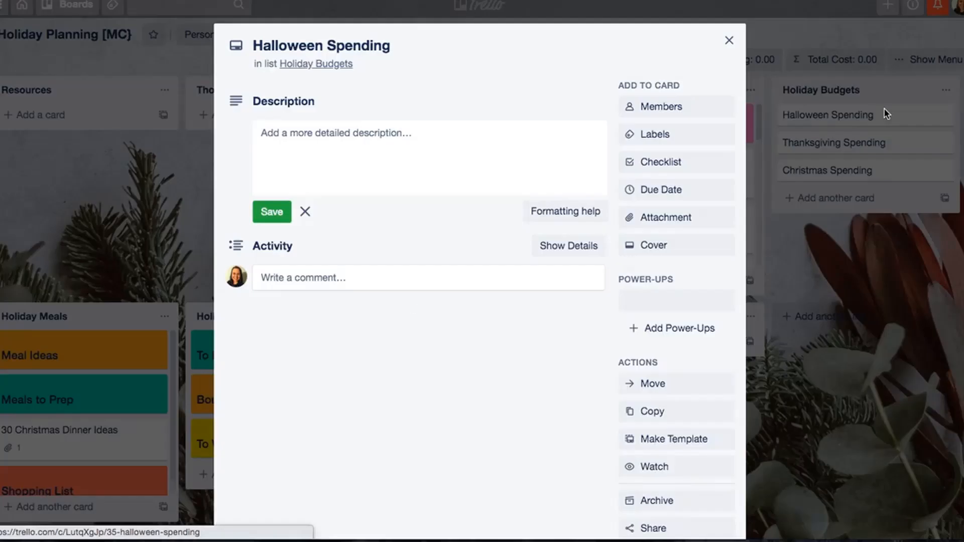
left_click(664, 222)
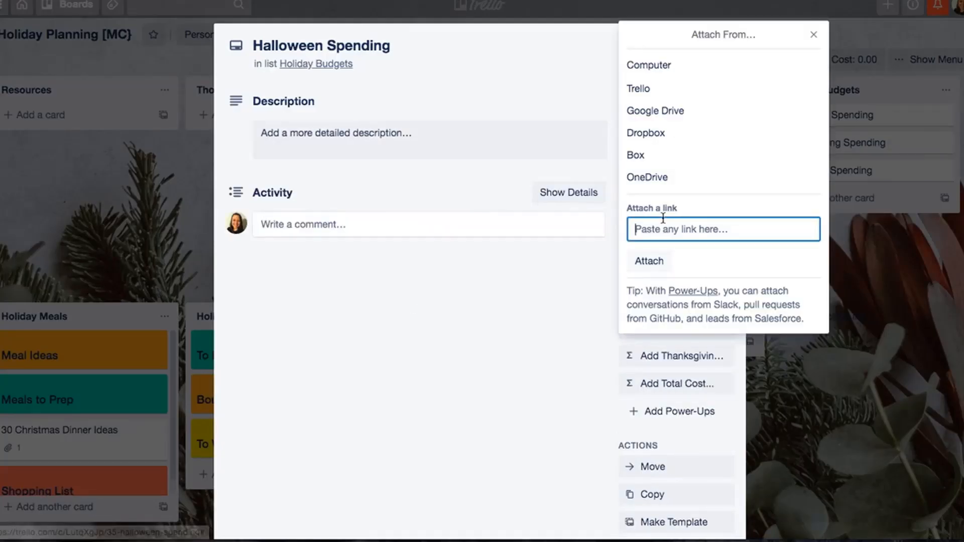
left_click(815, 36)
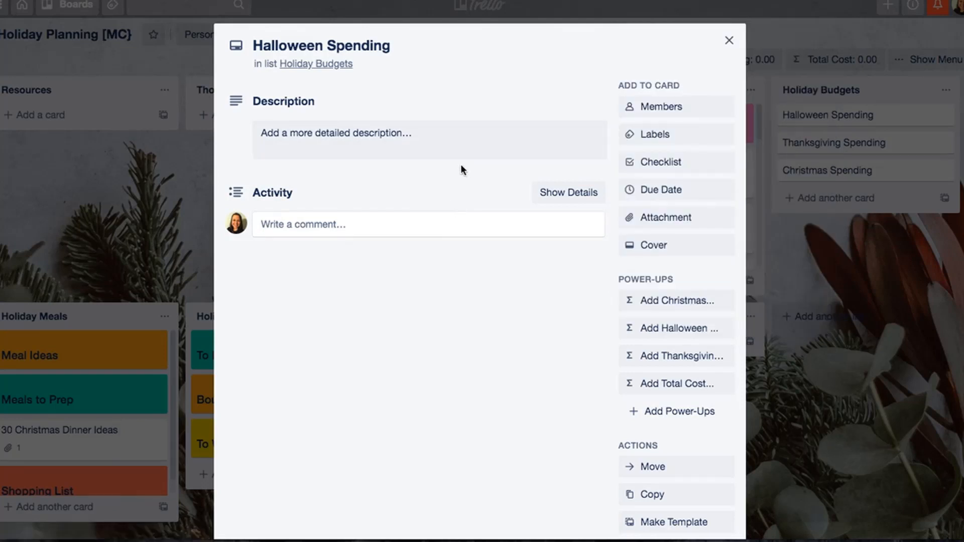
left_click(465, 145)
type("$100")
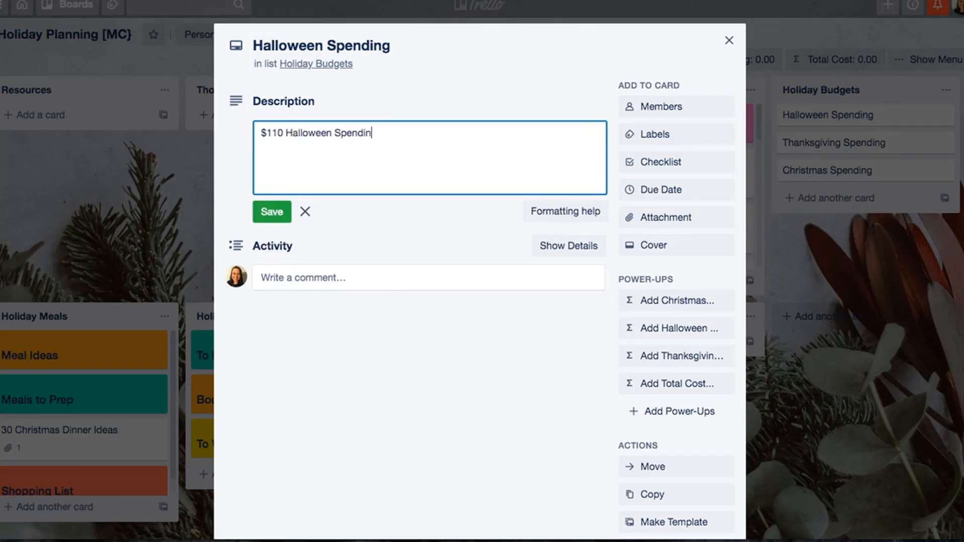
left_click(269, 220)
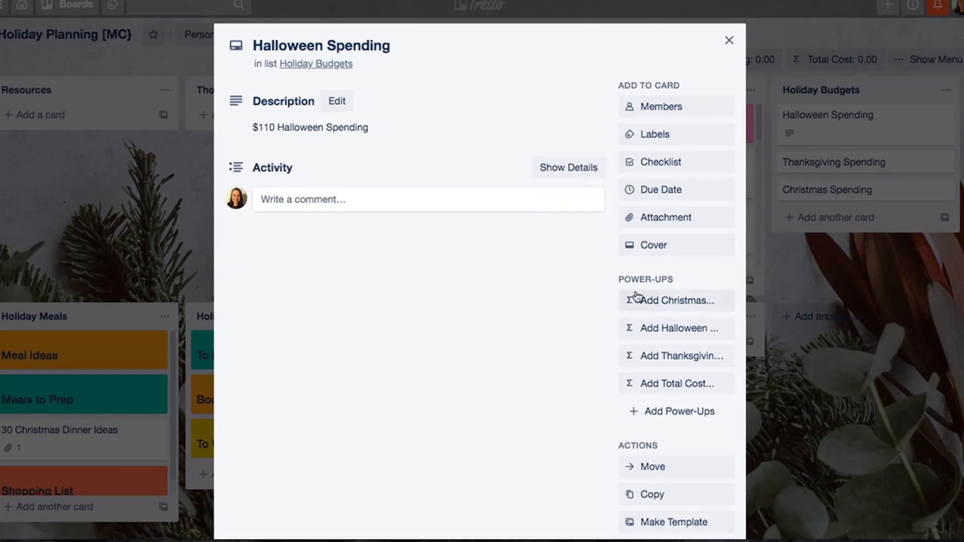
- Set the Halloween cost to 110 on the Halloween Spending card and close the card
left_click(657, 327)
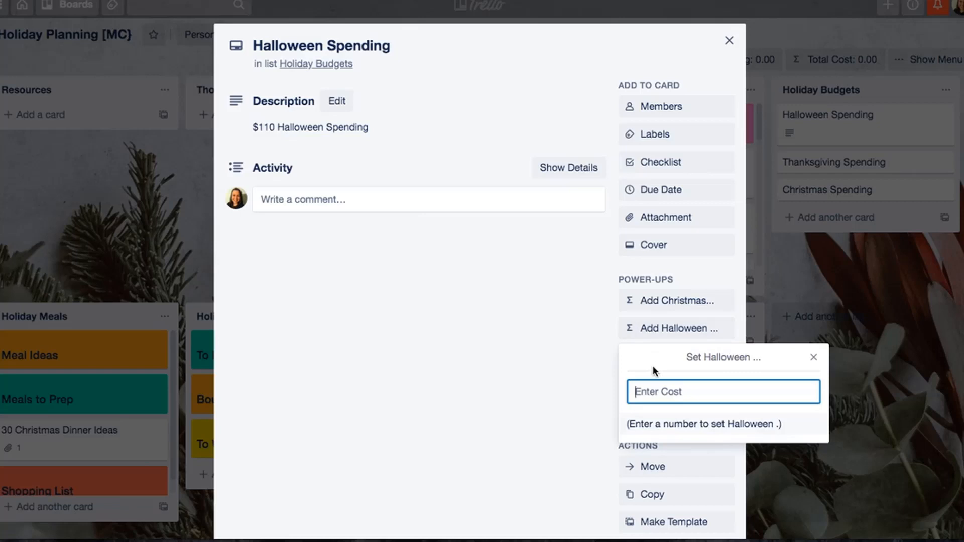
type("110")
key("Return")
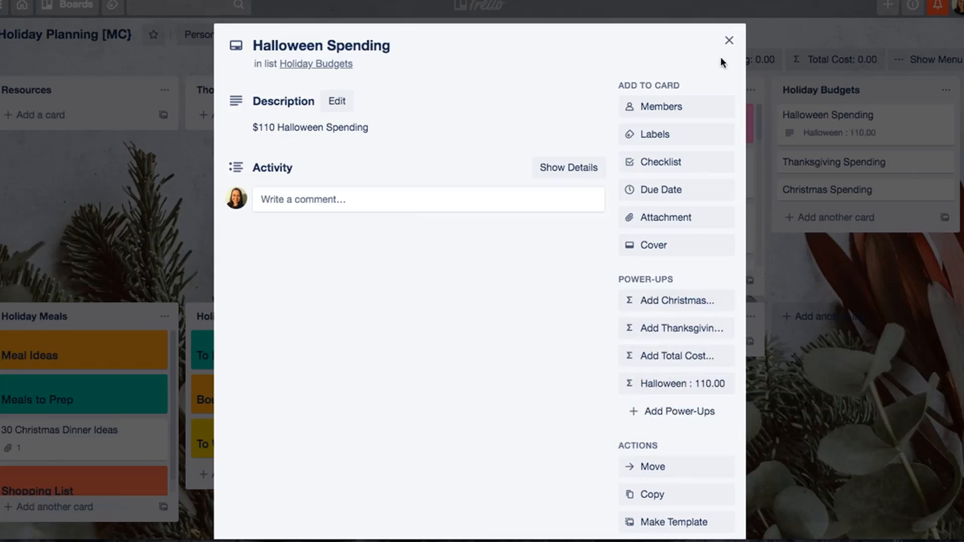
left_click(729, 40)
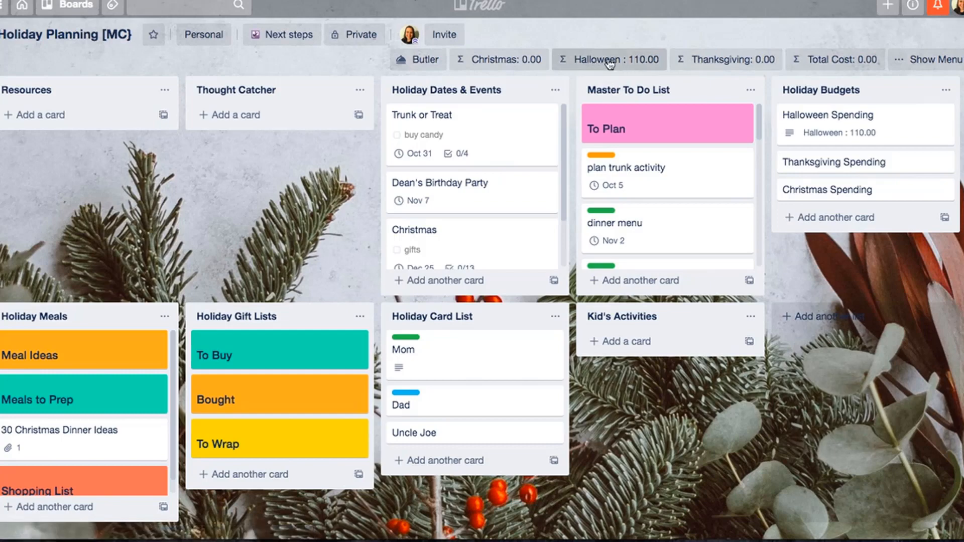
- Reopen the Halloween Spending card and save the comment "costumes $55"
left_click(809, 120)
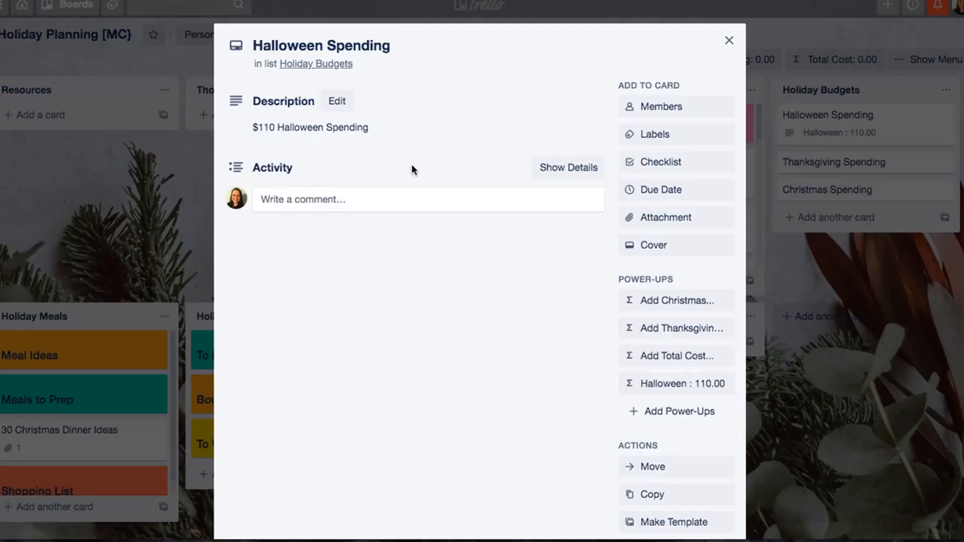
left_click(409, 197)
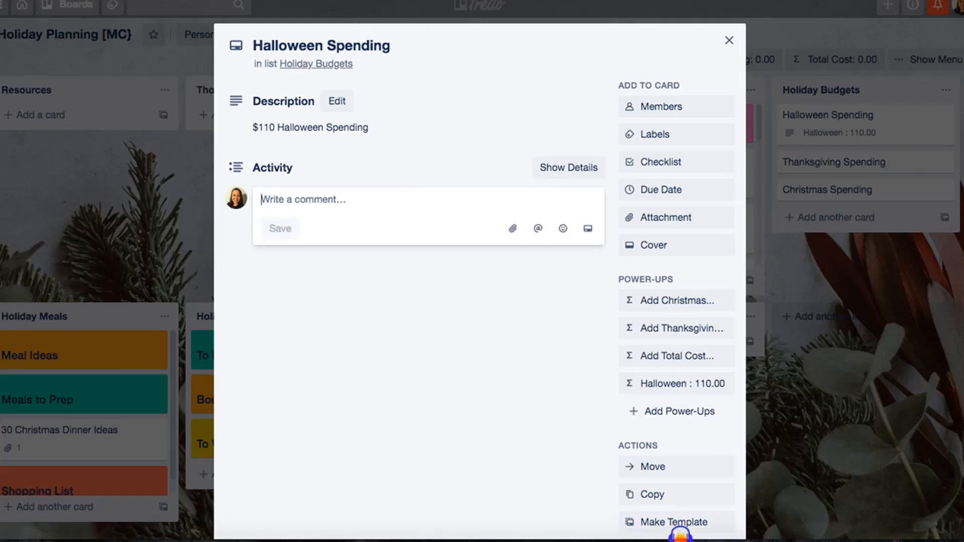
type("costumes ")
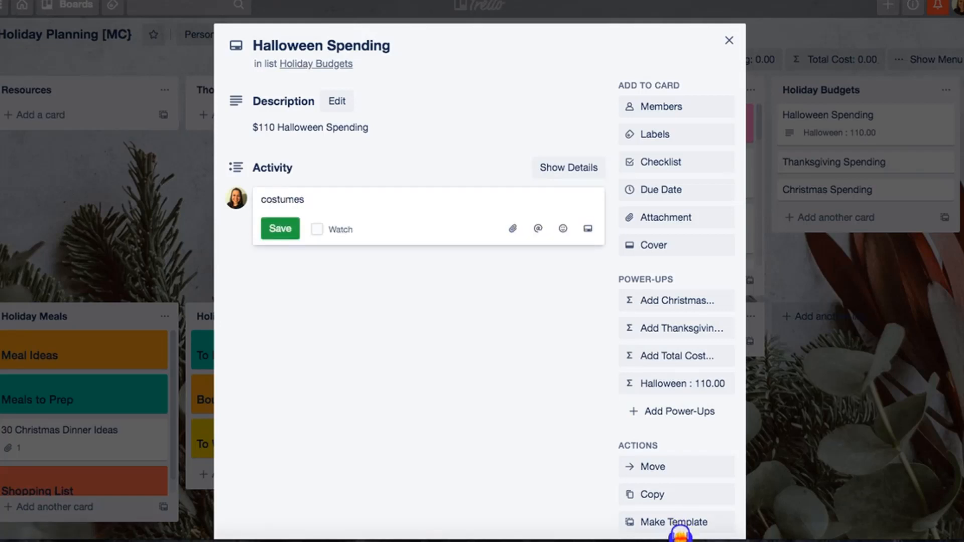
type("$55")
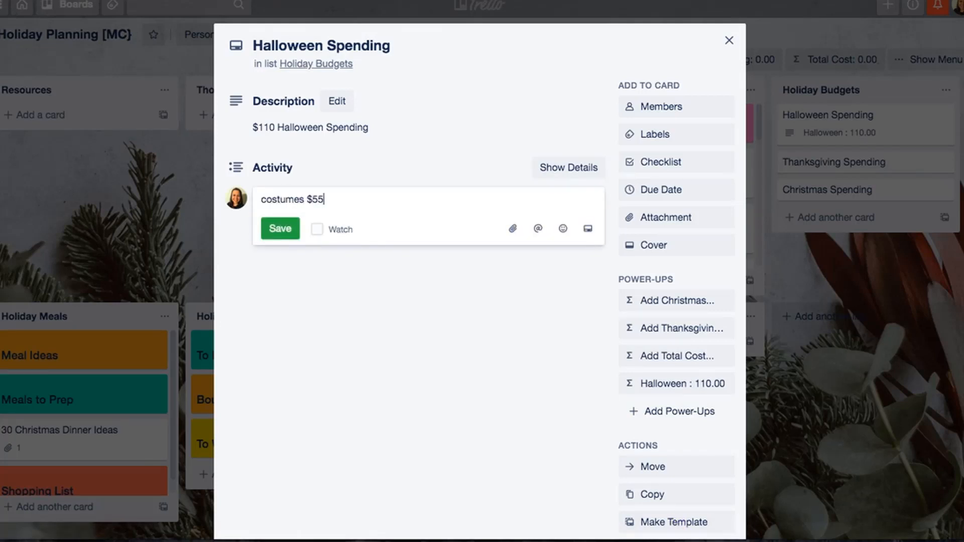
left_click(263, 233)
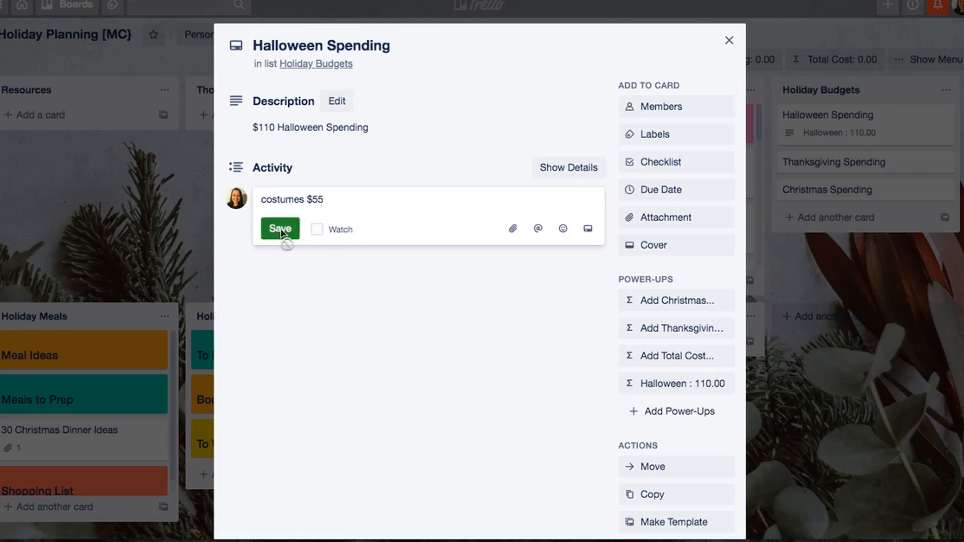
- Try to deduct the costume expense by entering -55 as the card's Halloween cost
left_click(691, 386)
left_click(555, 396)
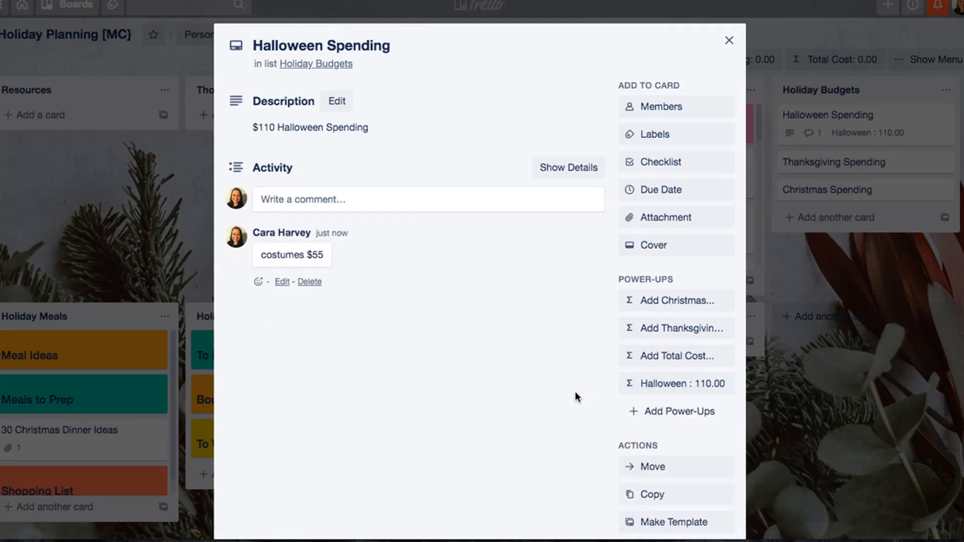
left_click(640, 384)
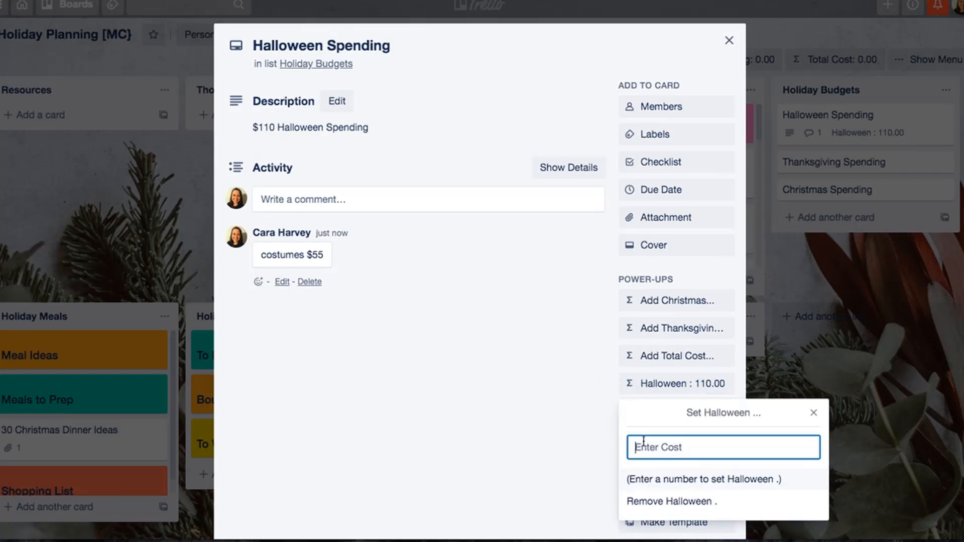
type("-55")
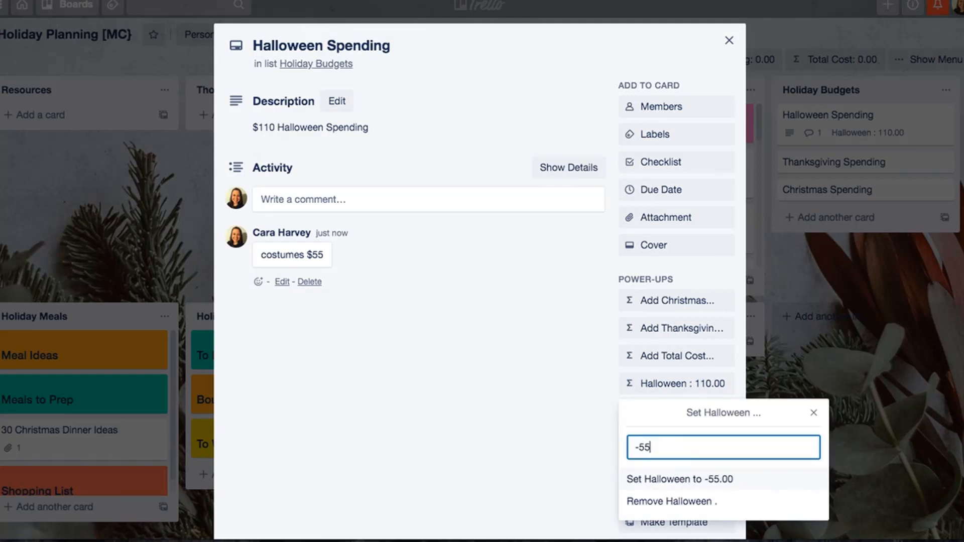
key("Return")
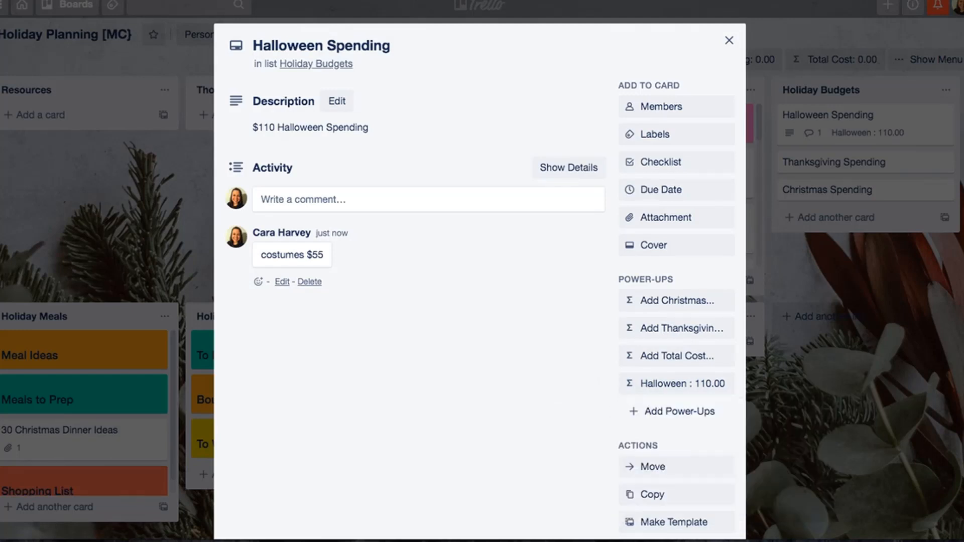
- Set the Halloween cost on the card back to 110
left_click(705, 383)
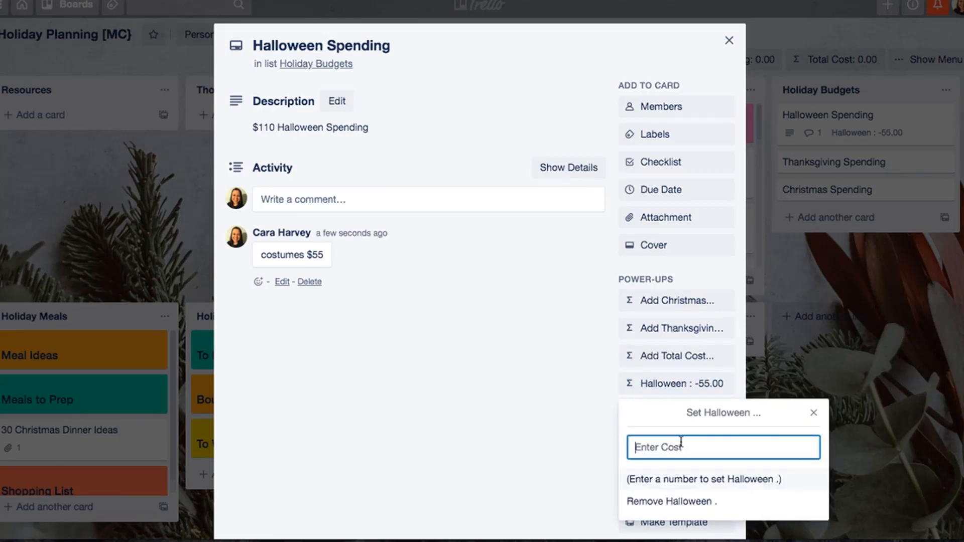
type("110")
key("Return")
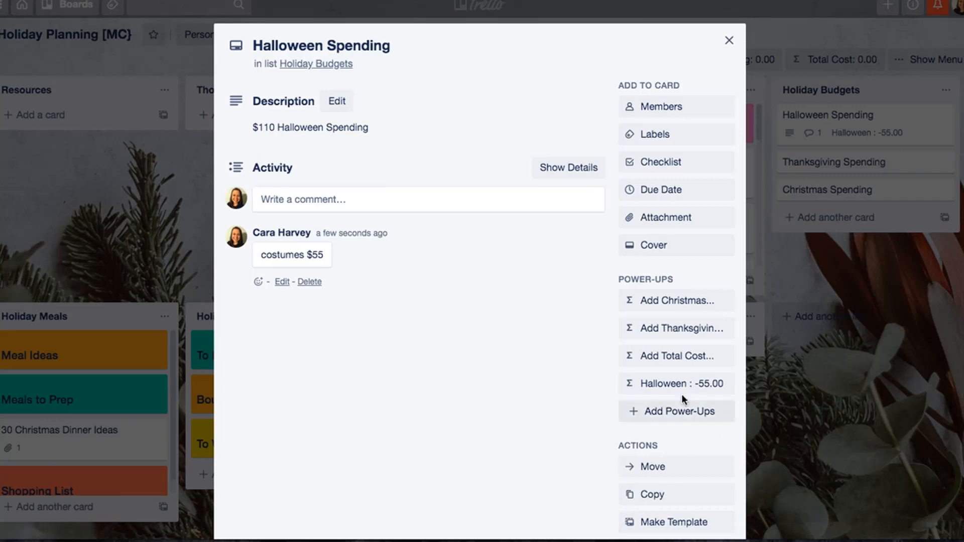
left_click(677, 356)
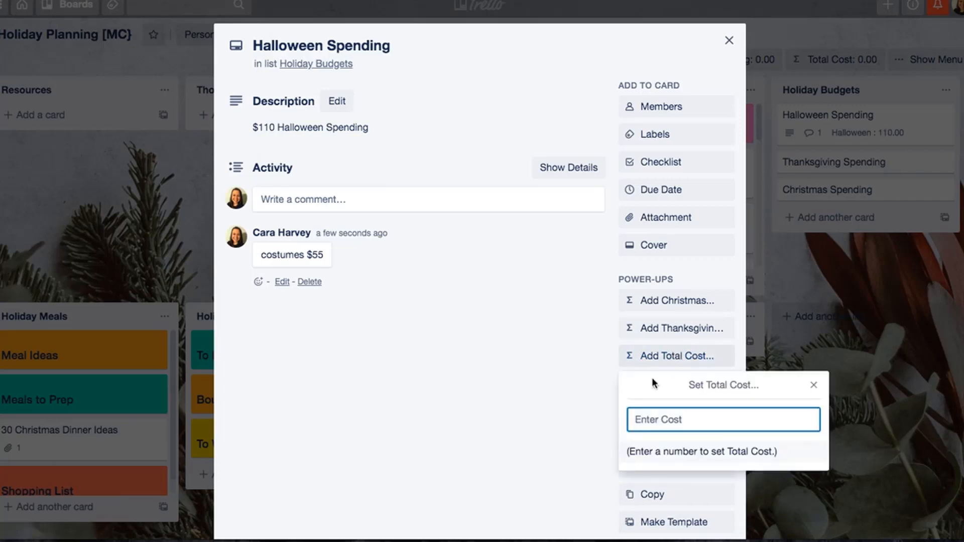
type("-")
key("BackSpace")
type("-55")
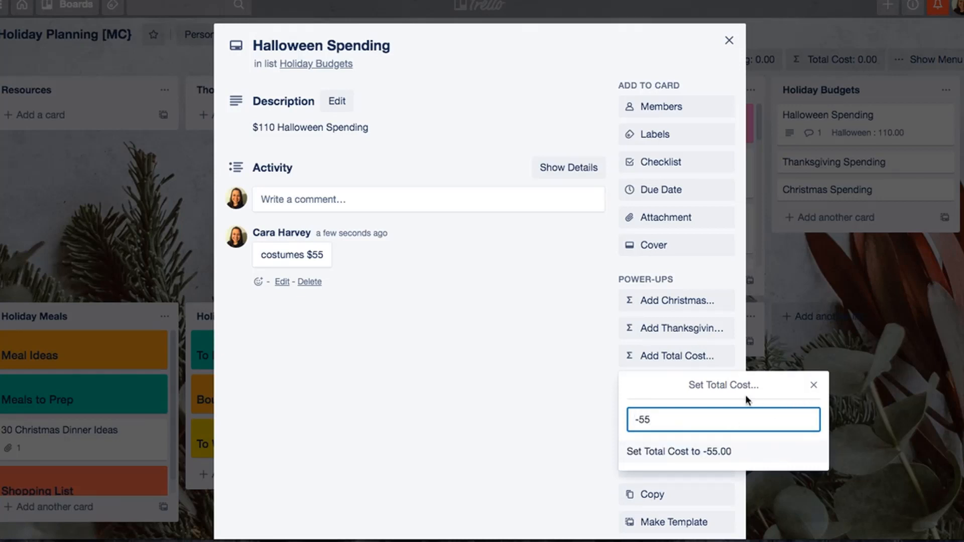
left_click(813, 385)
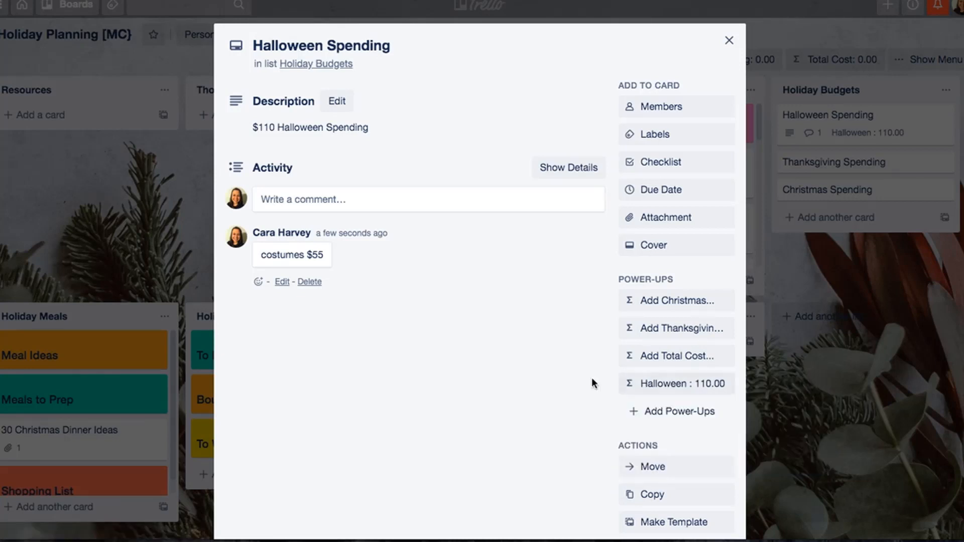
- Close the card and check the board's Halloween cost summary
left_click(742, 25)
left_click(613, 62)
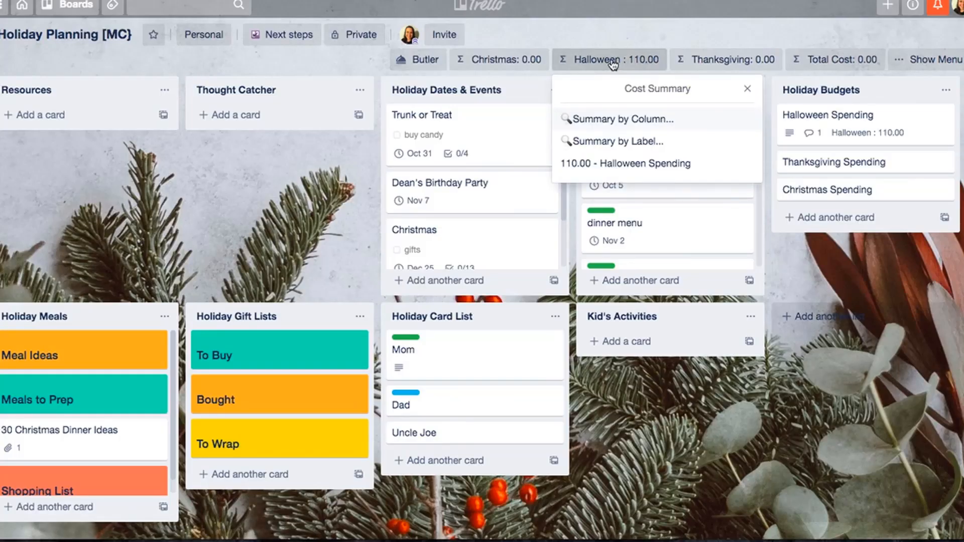
left_click(747, 89)
- Reopen the Halloween Spending card and try entering -50 as its Halloween cost
left_click(809, 120)
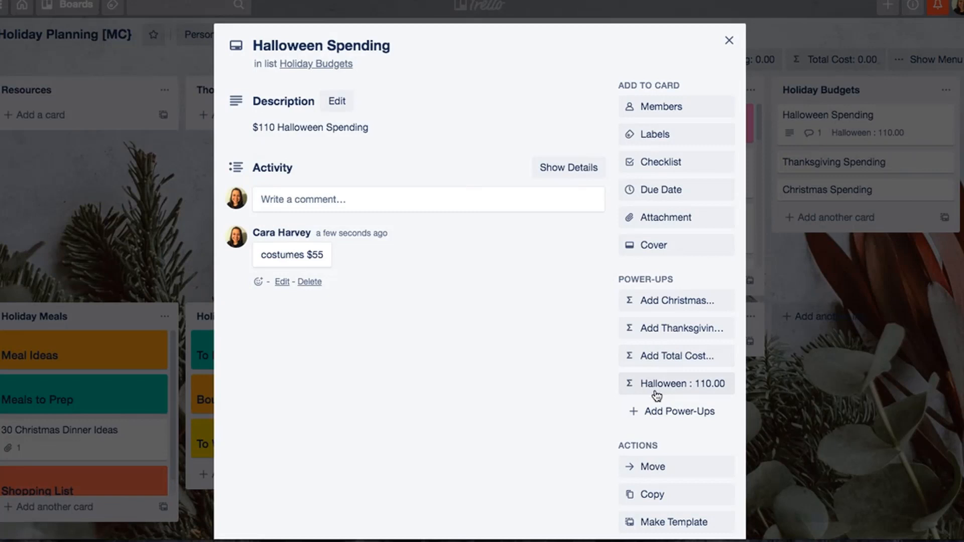
left_click(651, 390)
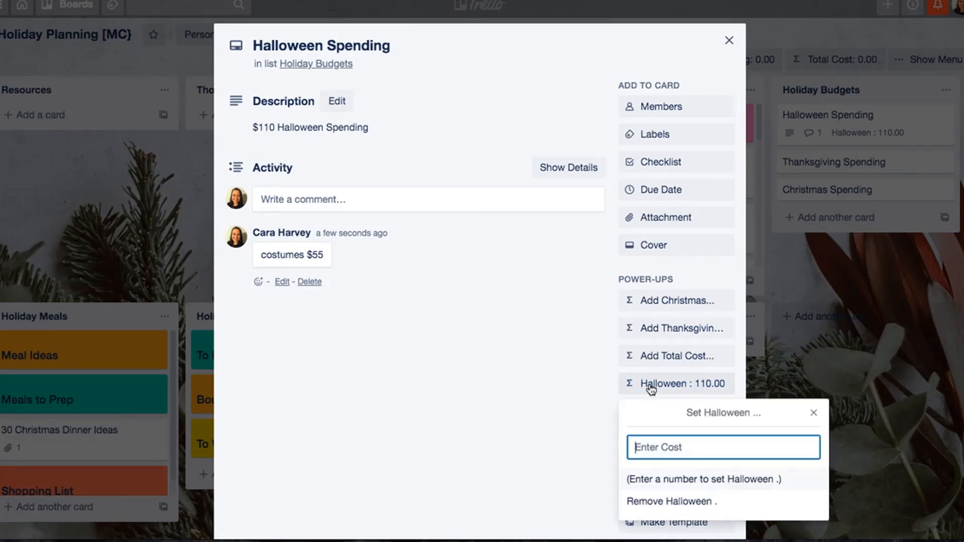
type("-50")
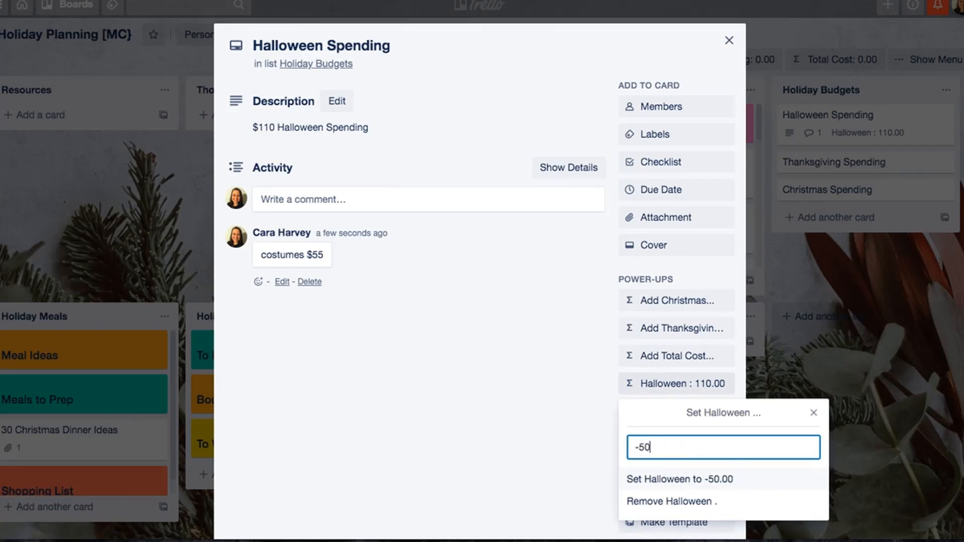
key("Return")
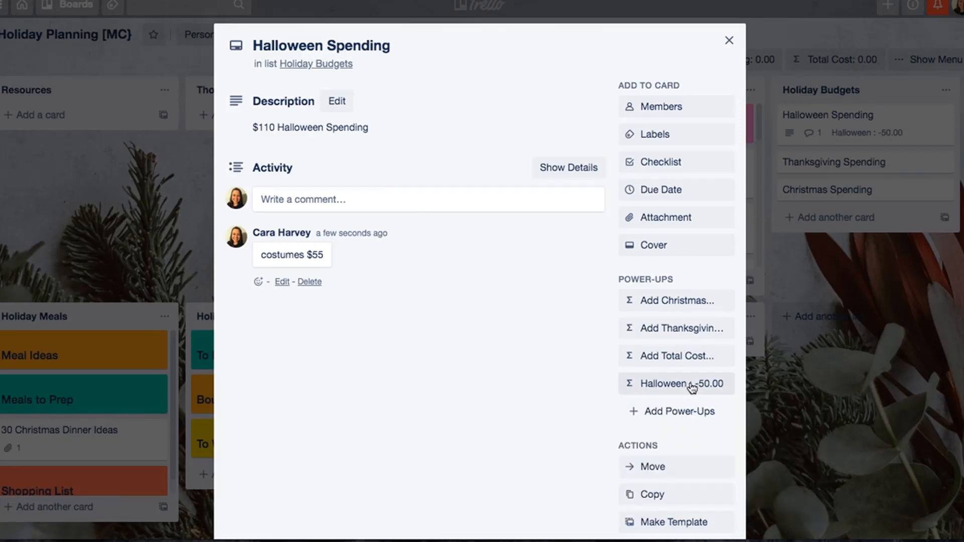
- Restore the Halloween cost on the Halloween Spending card to 110 and return to the board
left_click(689, 384)
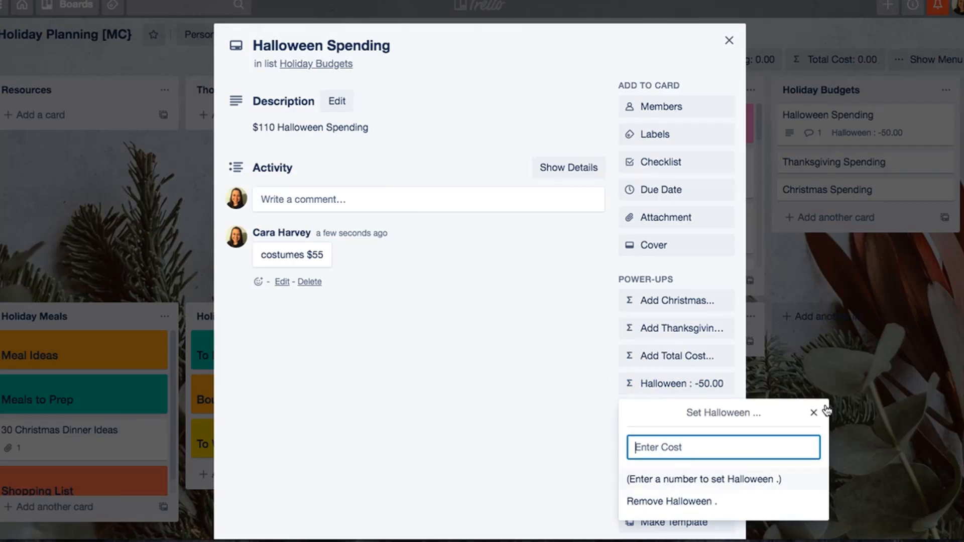
left_click(813, 413)
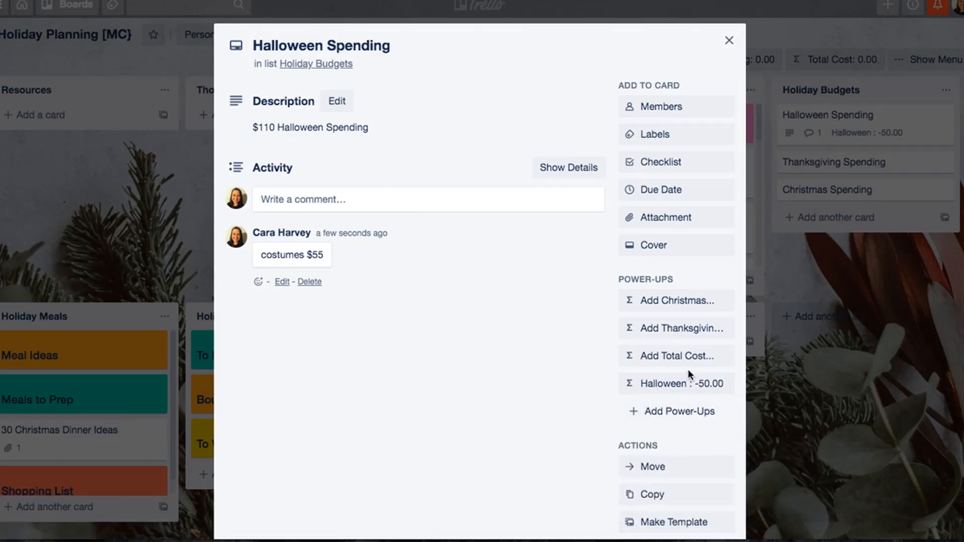
scroll(688, 372, "down", 3)
scroll(688, 372, "up", 3)
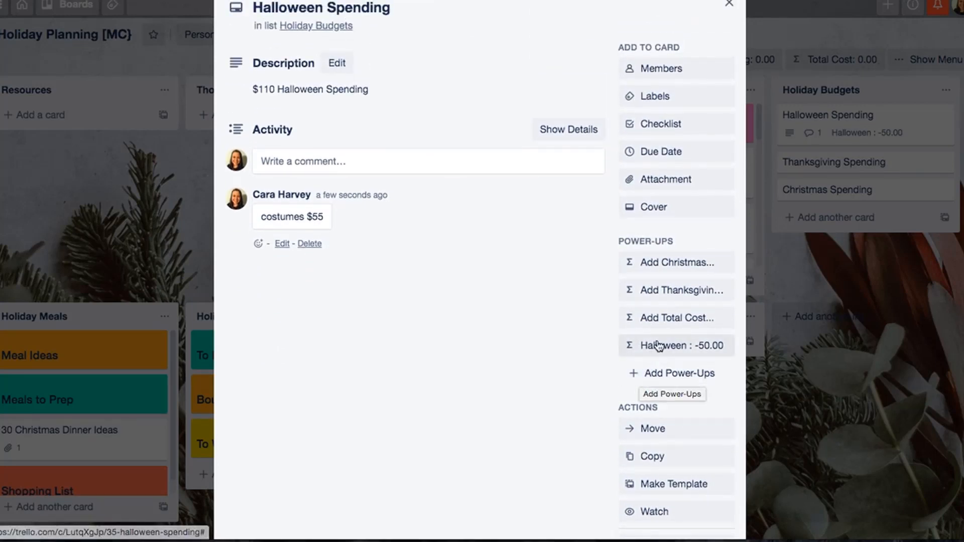
left_click(632, 346)
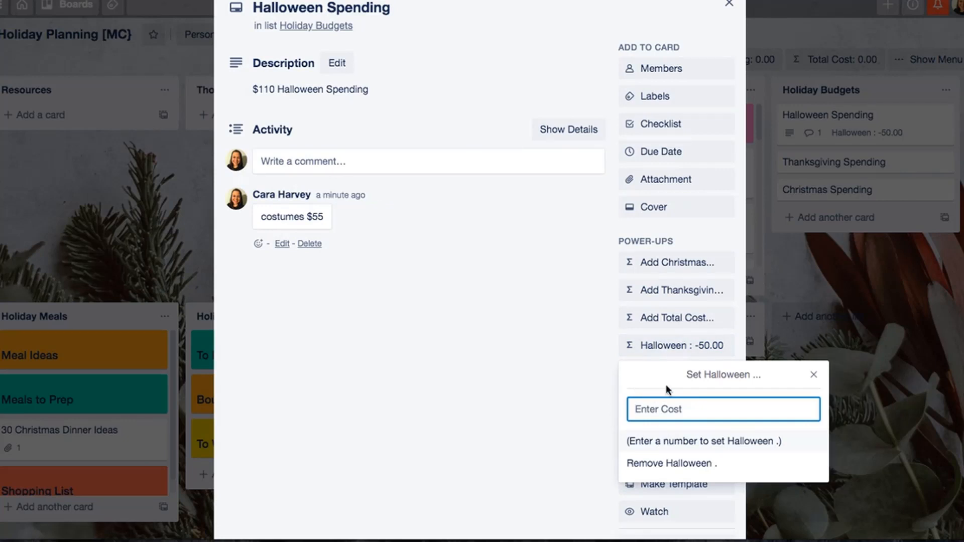
type("110")
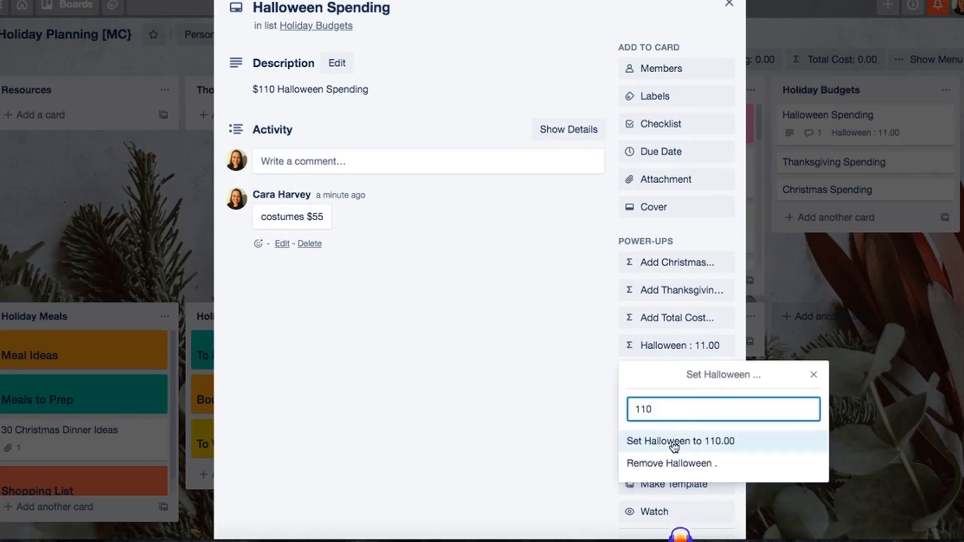
left_click(668, 442)
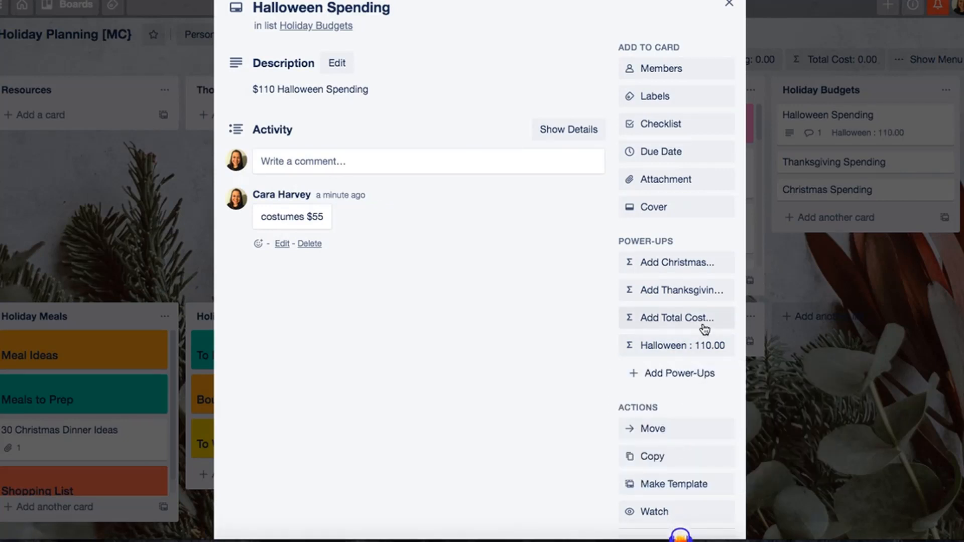
scroll(665, 330, "down", 1)
scroll(666, 340, "up", 2)
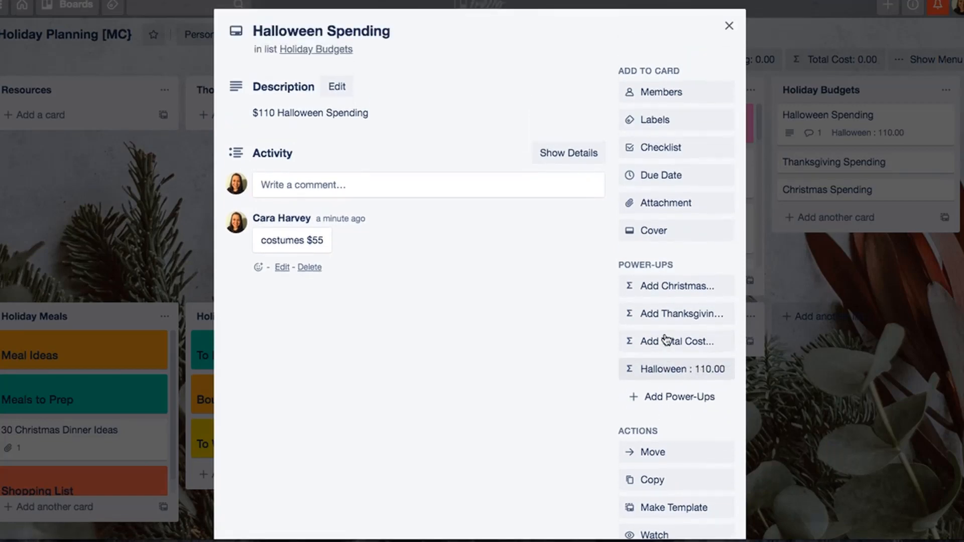
left_click(728, 25)
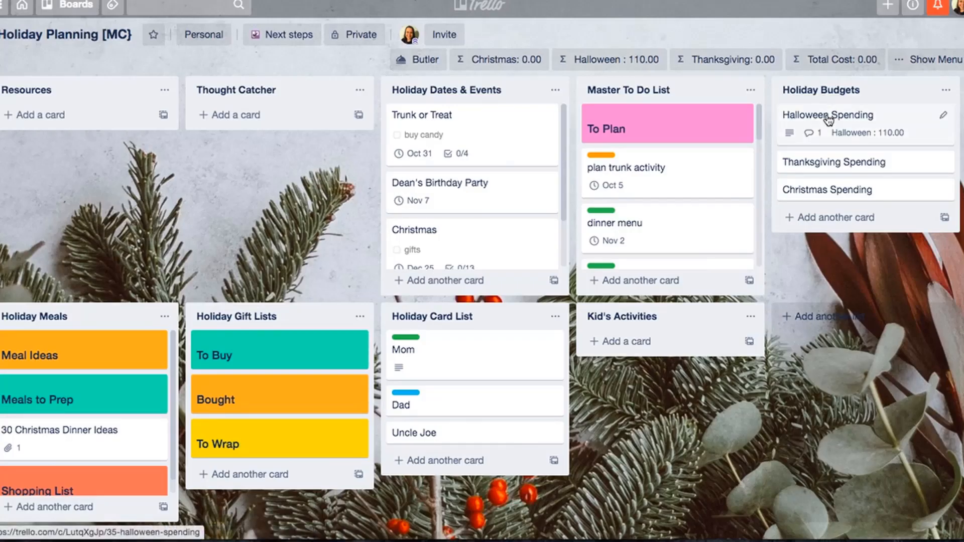
- Add a second card titled Halloween Spending to the end of the Holiday Budgets list
left_click(836, 216)
type("Hallowe")
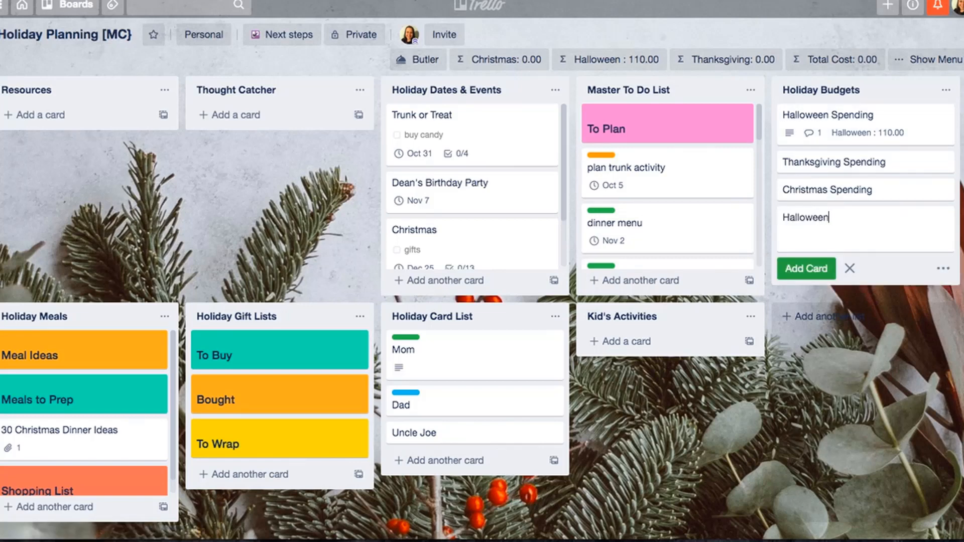
type("en")
key("BackSpace")
key("BackSpace")
key("BackSpace")
key("BackSpace")
type("oween Spending")
key("Return")
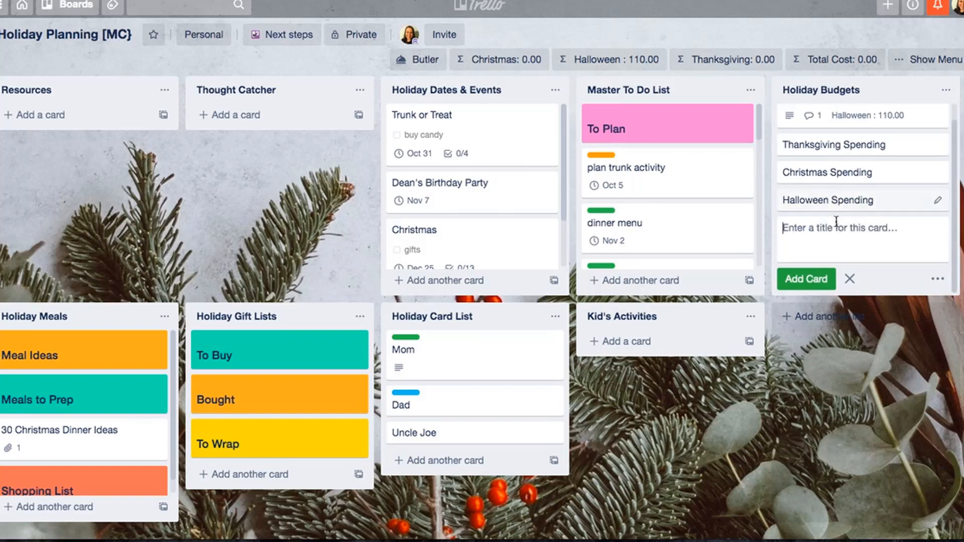
- Set the Halloween cost on the new Halloween Spending card to -50 and move the card above Christmas Spending
left_click(856, 196)
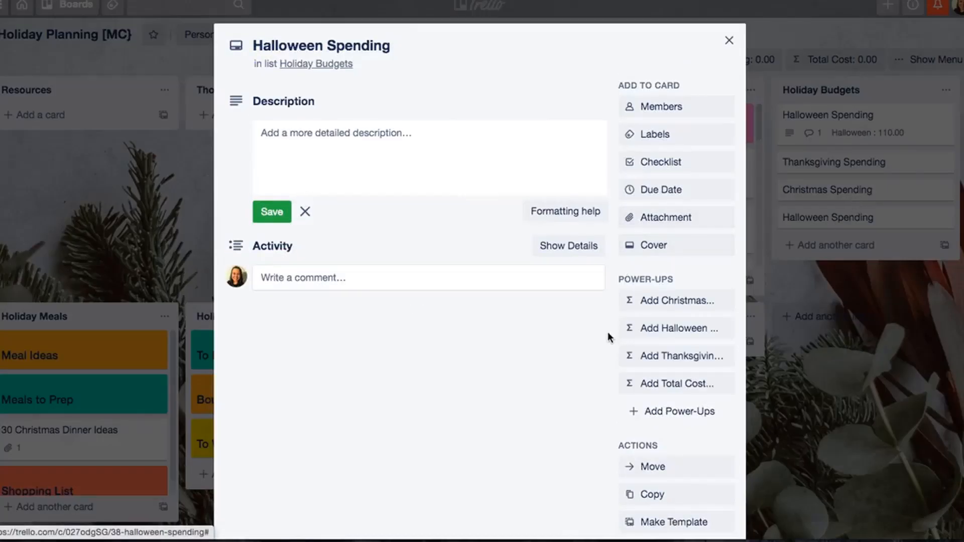
left_click(655, 328)
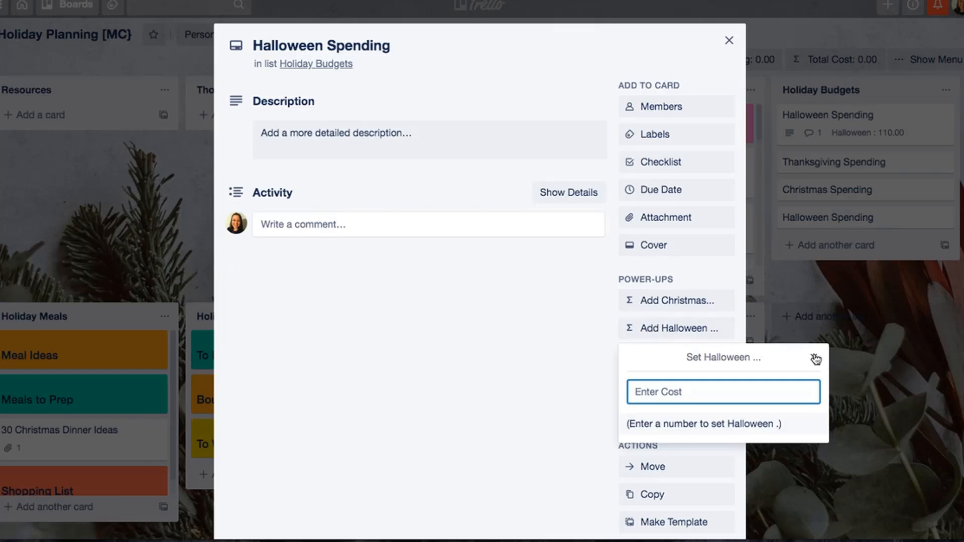
left_click(814, 357)
left_click(671, 338)
type("-5")
key("Return")
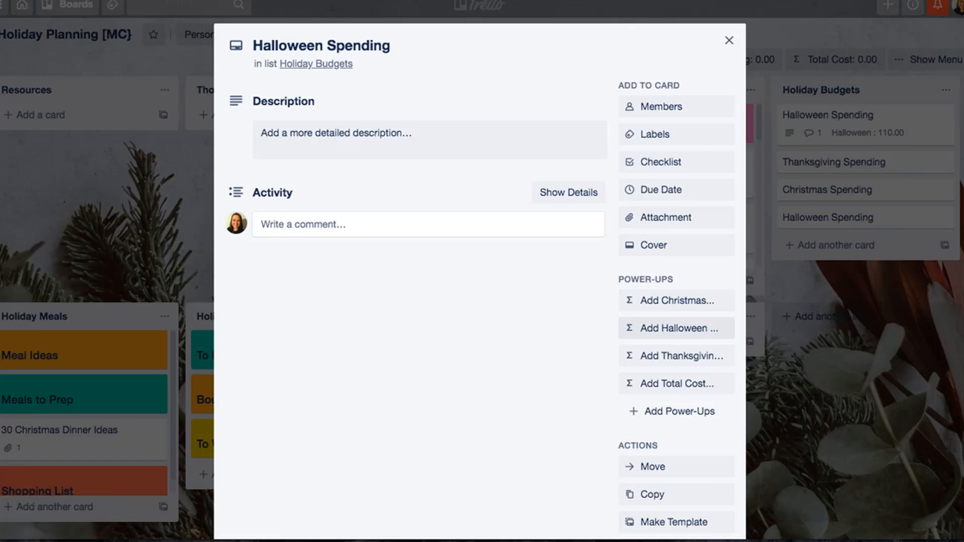
left_click(730, 39)
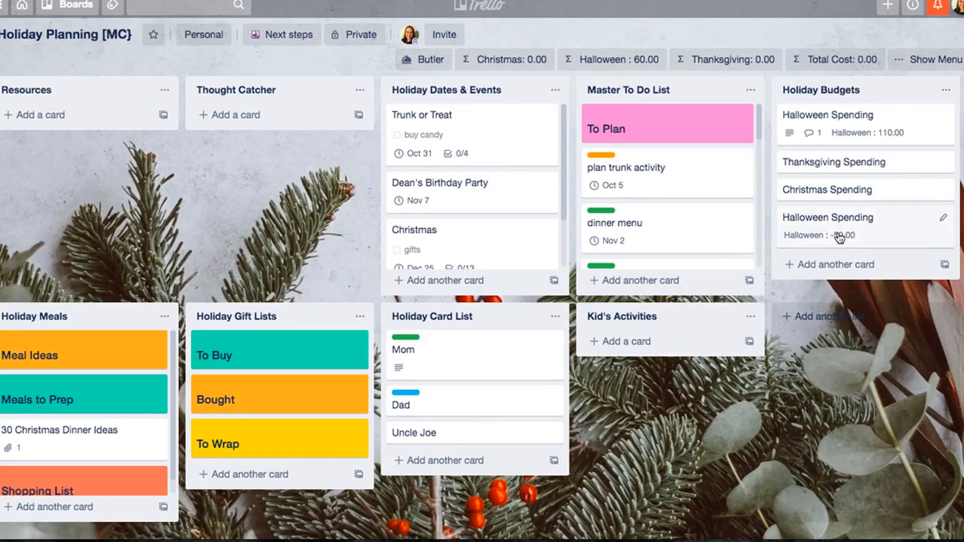
left_click_drag(840, 237, 843, 173)
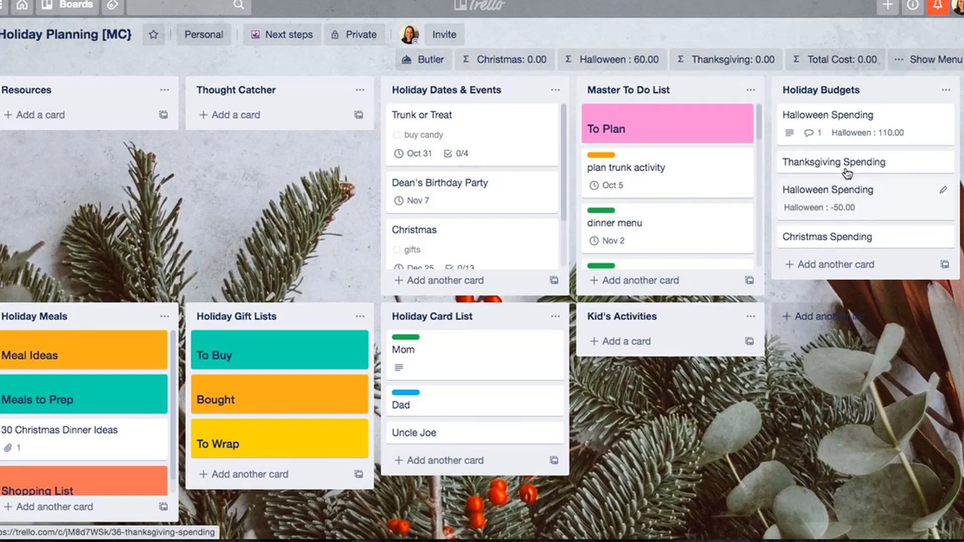
- Add a card titled Halloween to the Holiday Budgets list and move it to the top of the list
left_click(836, 269)
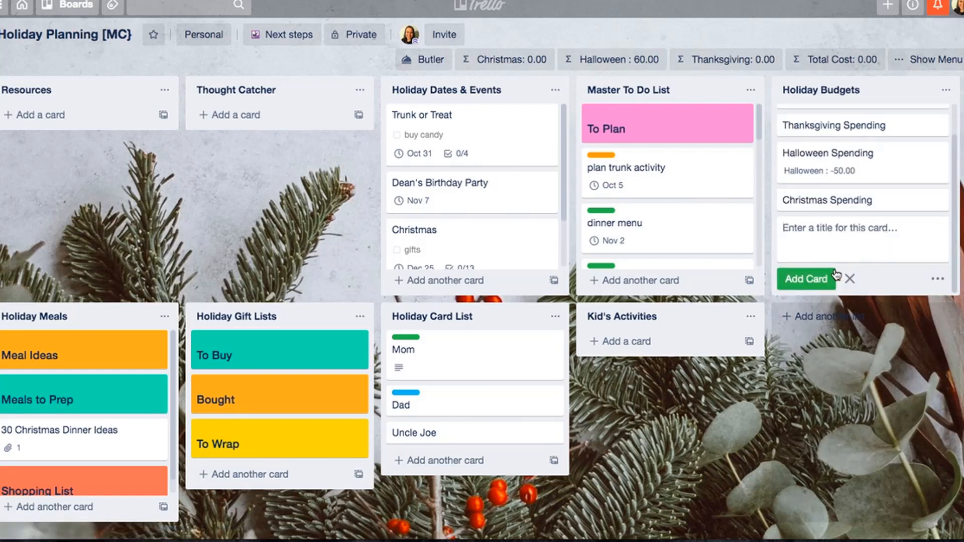
type("Halloween")
key("Return")
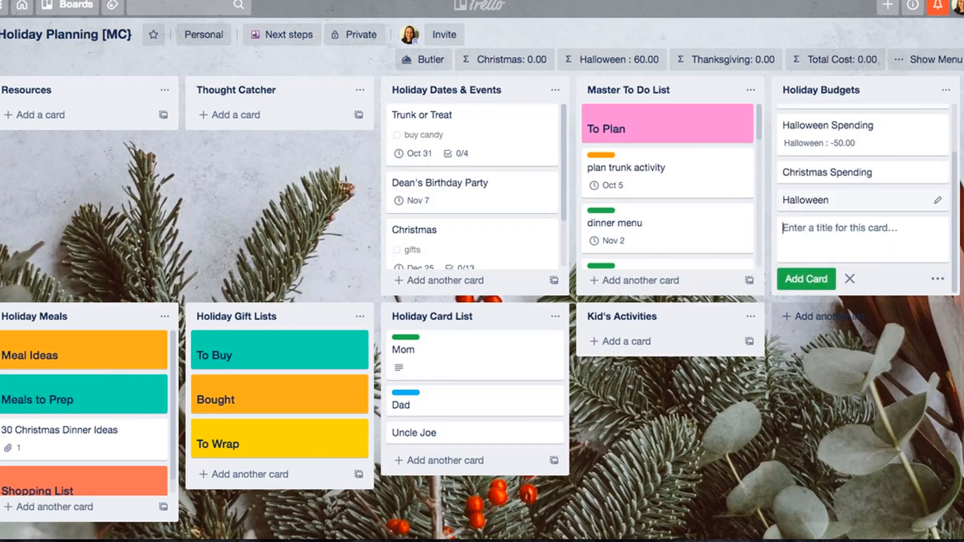
left_click_drag(873, 200, 864, 124)
- Give the Halloween card a yellow cover in the full-card size
left_click(863, 124)
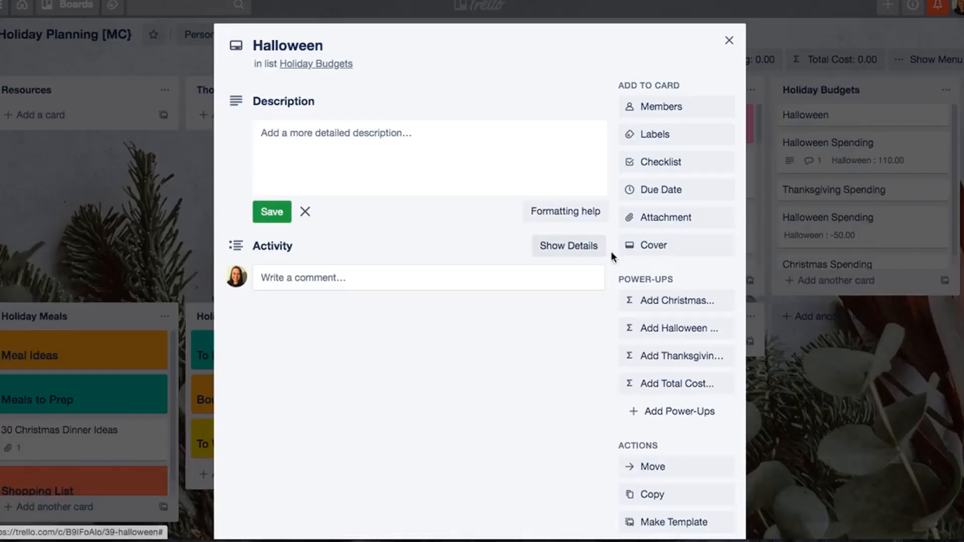
left_click(663, 245)
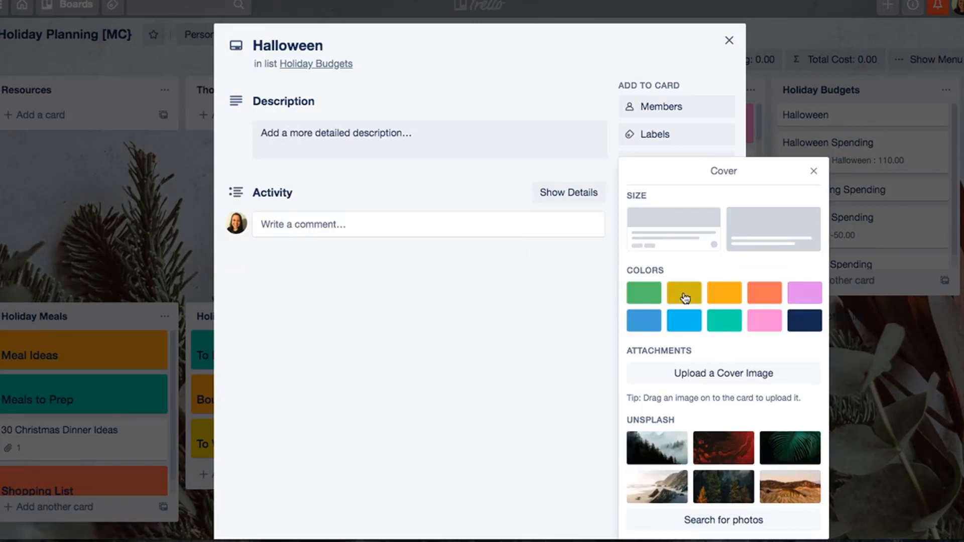
left_click(684, 294)
left_click(762, 210)
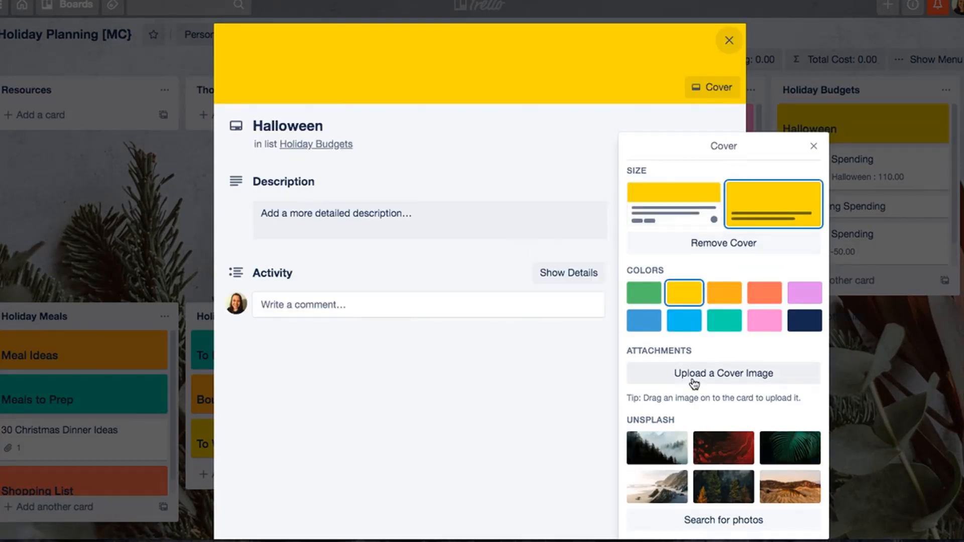
- Search the cover photos for halloween and use the two carved pumpkins photo as the Halloween card's cover
left_click(694, 520)
type("halowee")
key("BackSpace")
key("BackSpace")
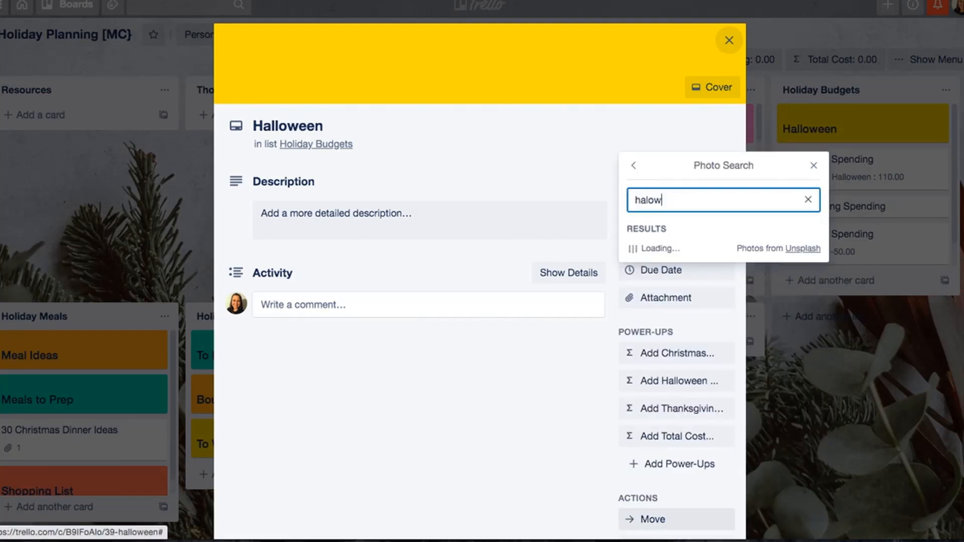
type("loween")
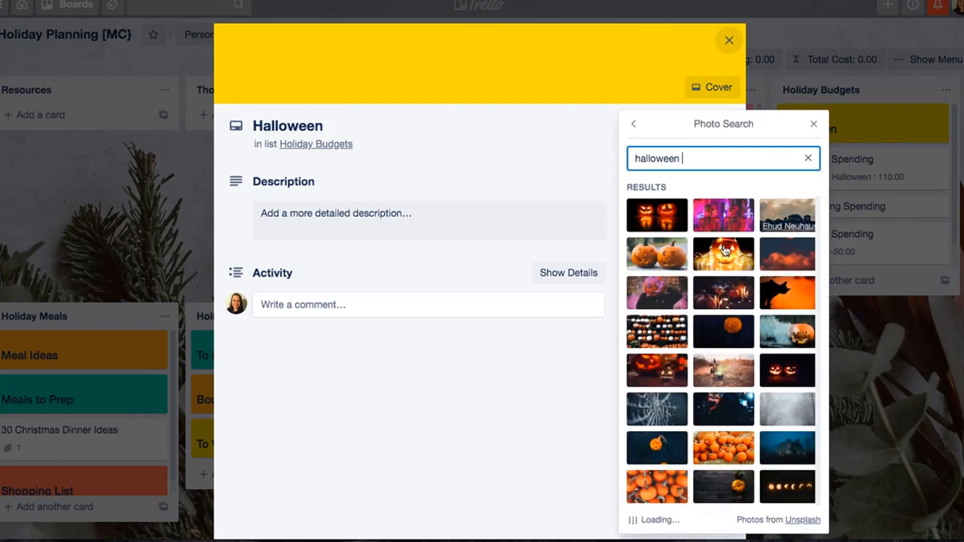
left_click(664, 259)
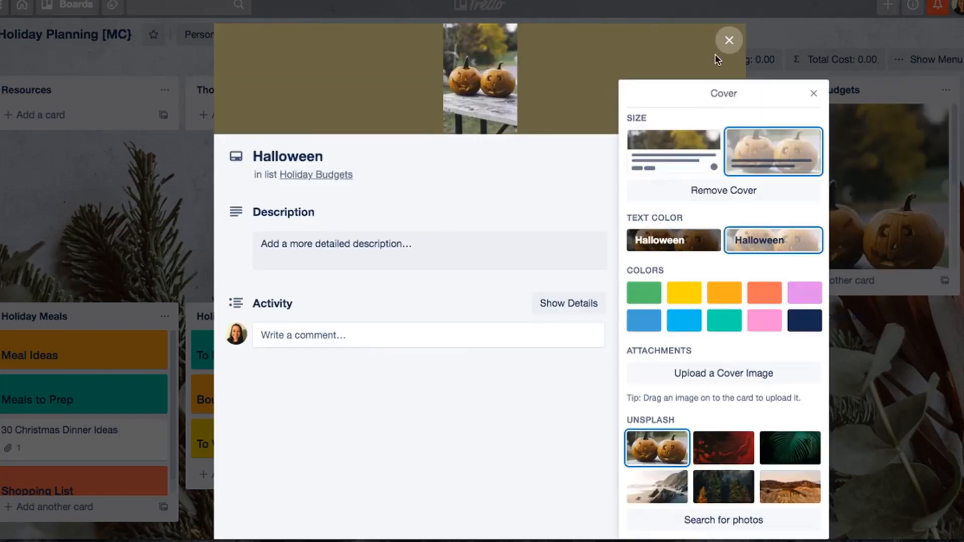
left_click(727, 42)
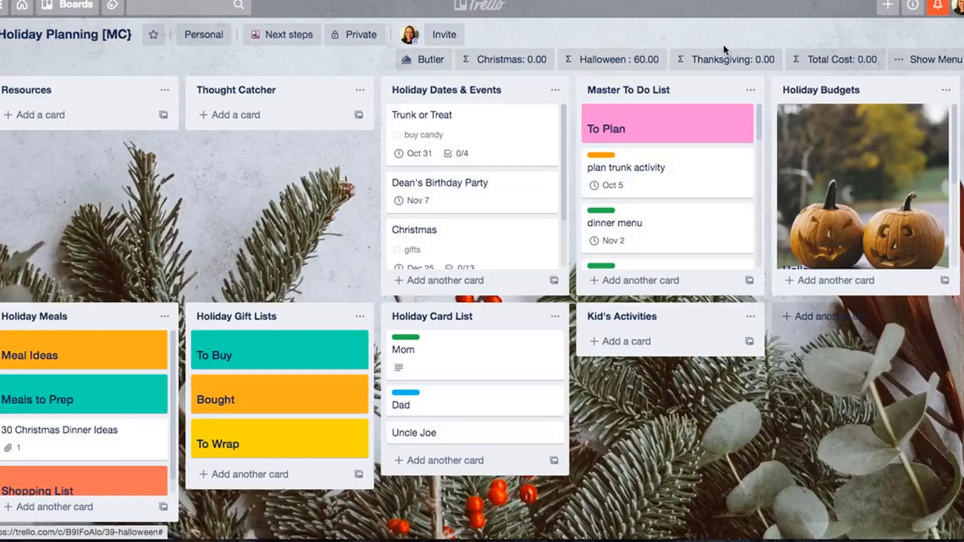
- Change the Halloween card's cover size to the layout with the image above the title
left_click(849, 146)
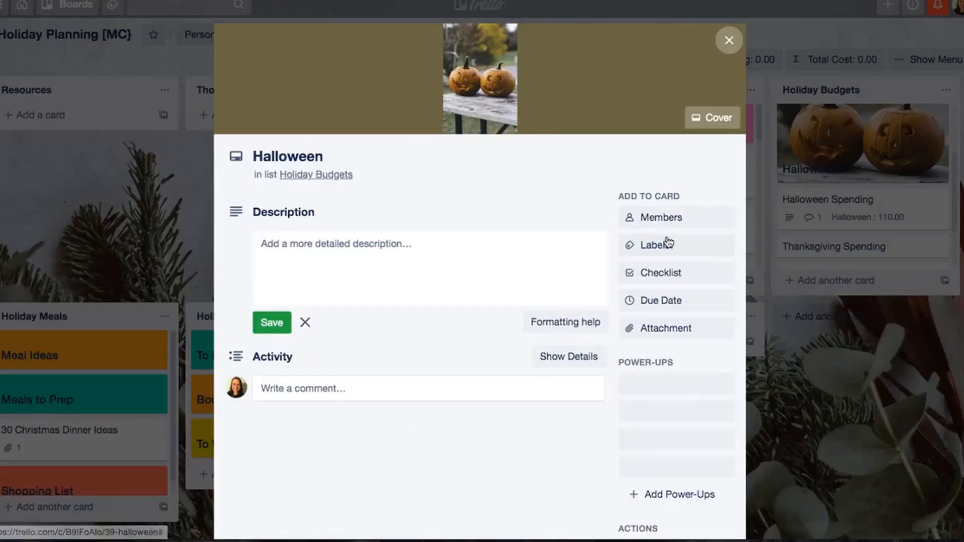
left_click(712, 117)
left_click(740, 151)
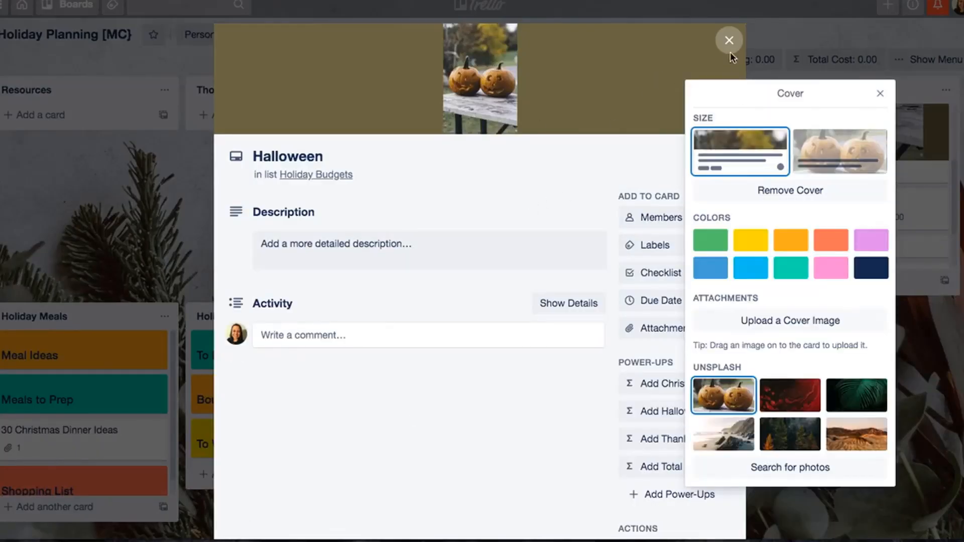
left_click(729, 41)
- Move the -50 Halloween Spending card directly below the 110 Halloween Spending card in Holiday Budgets
scroll(865, 202, "down", 4)
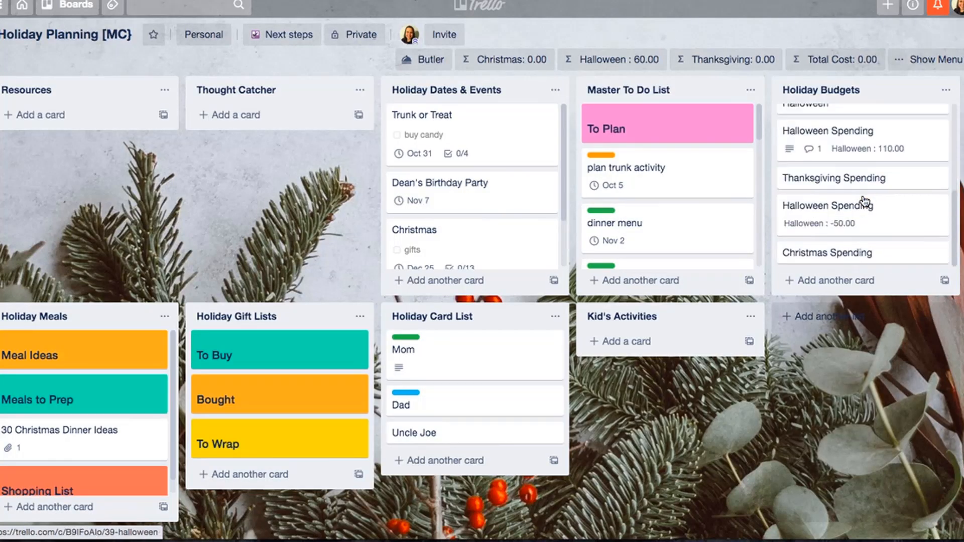
scroll(865, 201, "up", 1)
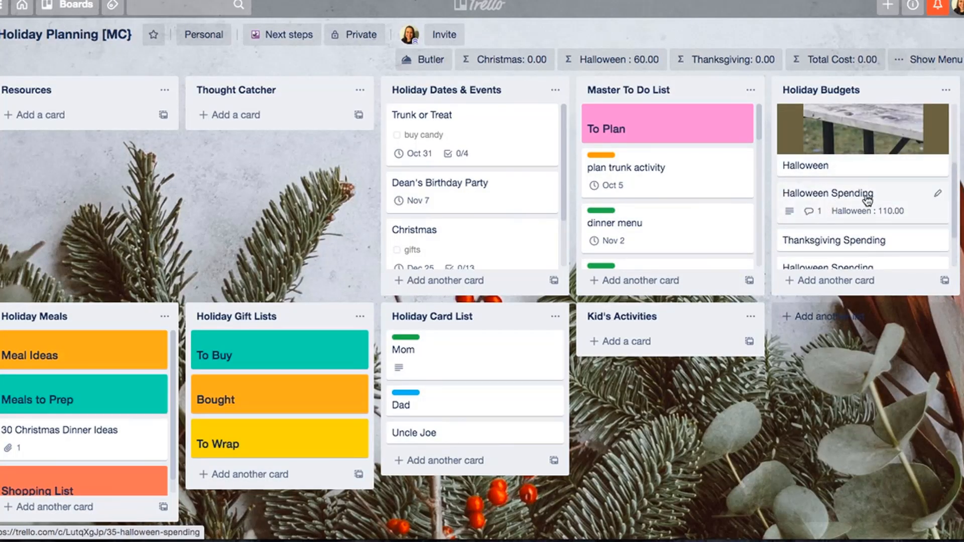
scroll(850, 211, "up", 1)
scroll(853, 209, "down", 2)
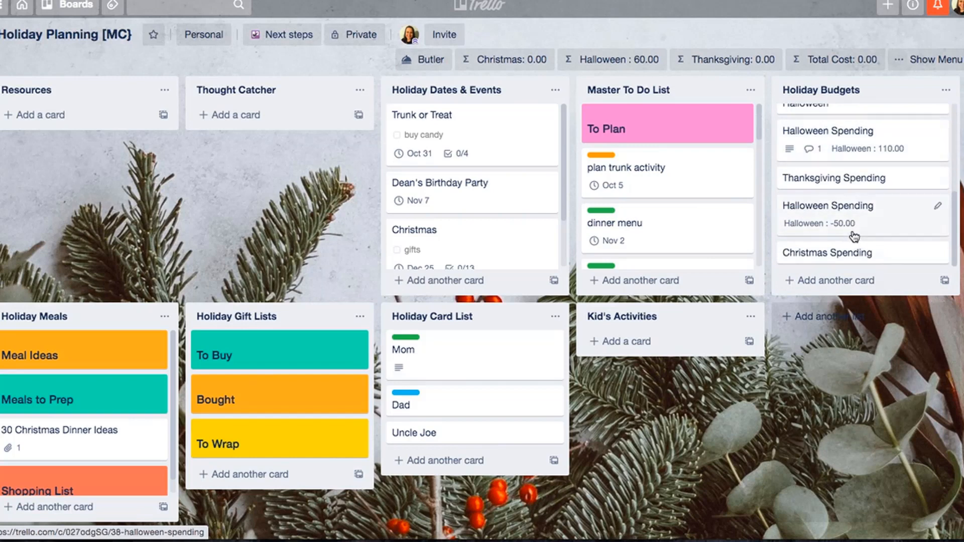
left_click_drag(856, 209, 864, 143)
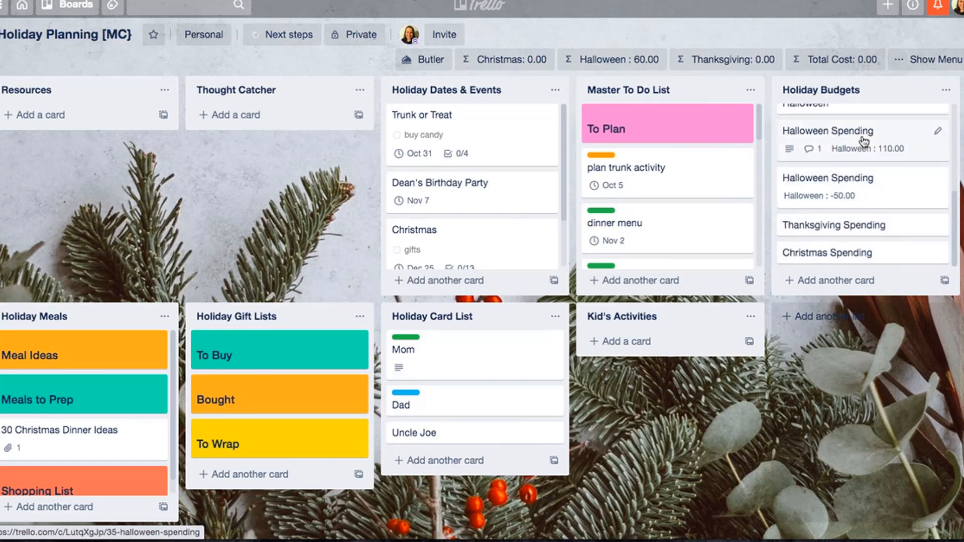
- Set the Total Cost on the Halloween card to 110 and return to the board
scroll(864, 142, "up", 1)
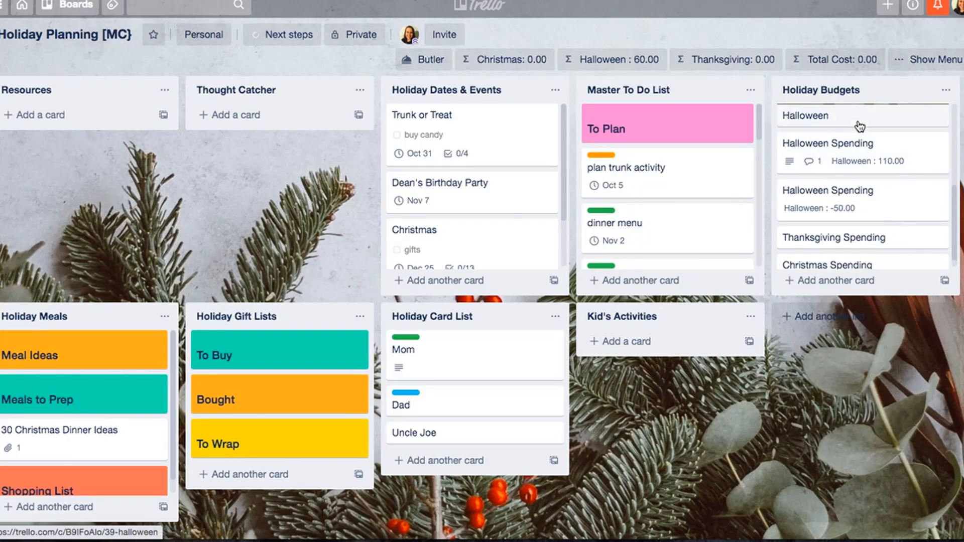
left_click(858, 119)
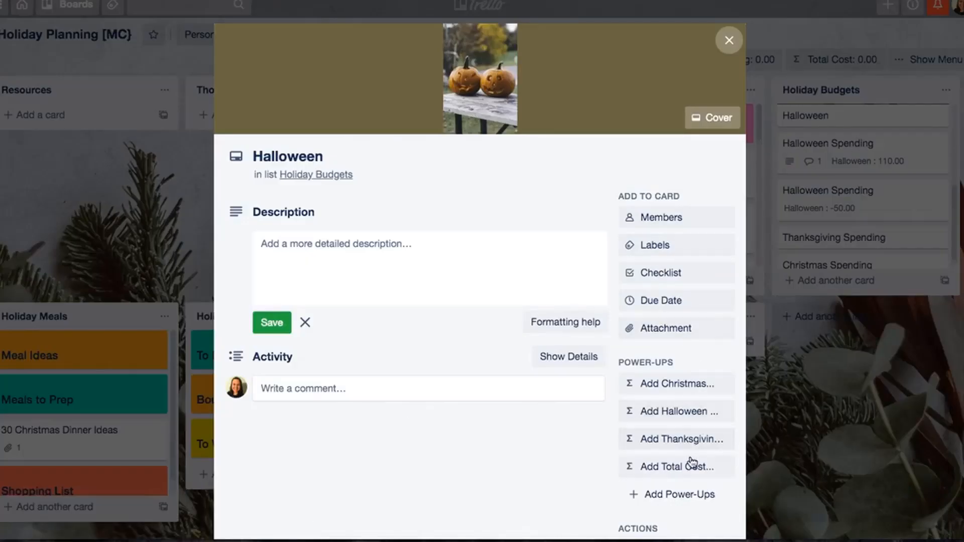
left_click(689, 468)
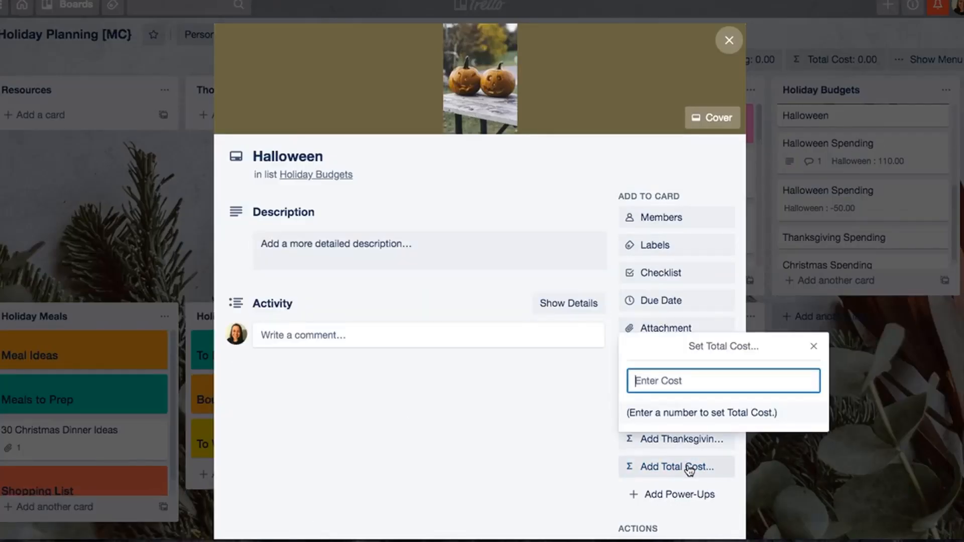
type("110")
key("Return")
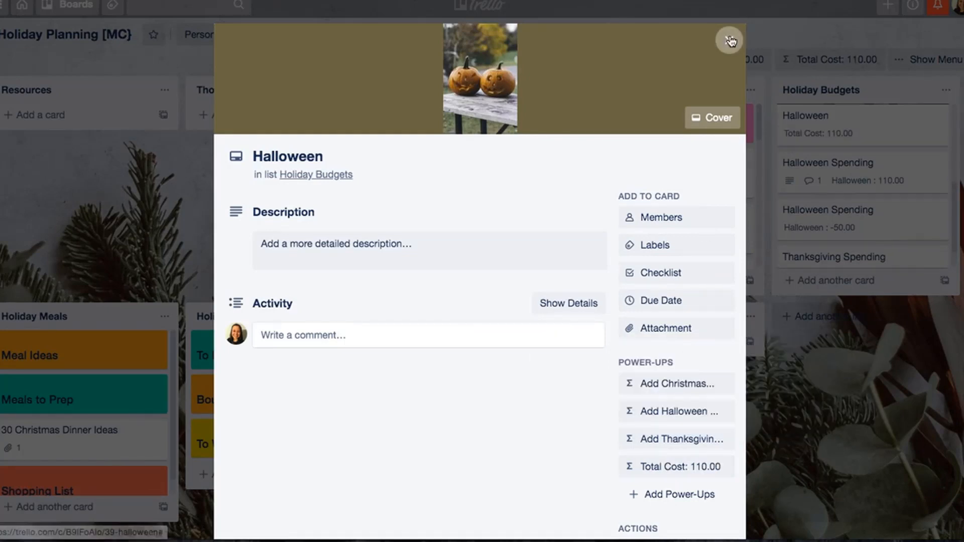
left_click(729, 40)
- Archive the Halloween Spending card that carries the 110 Halloween cost
left_click(930, 168)
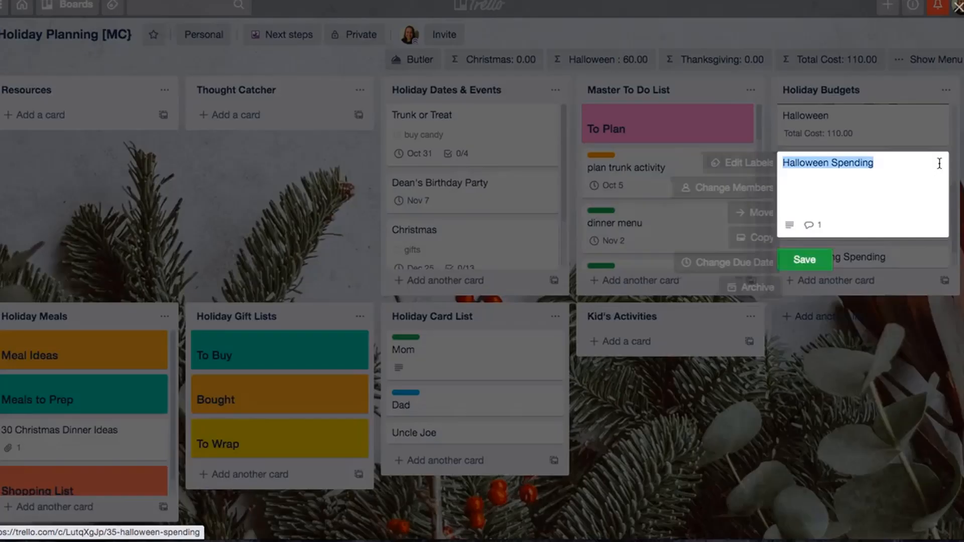
left_click(724, 286)
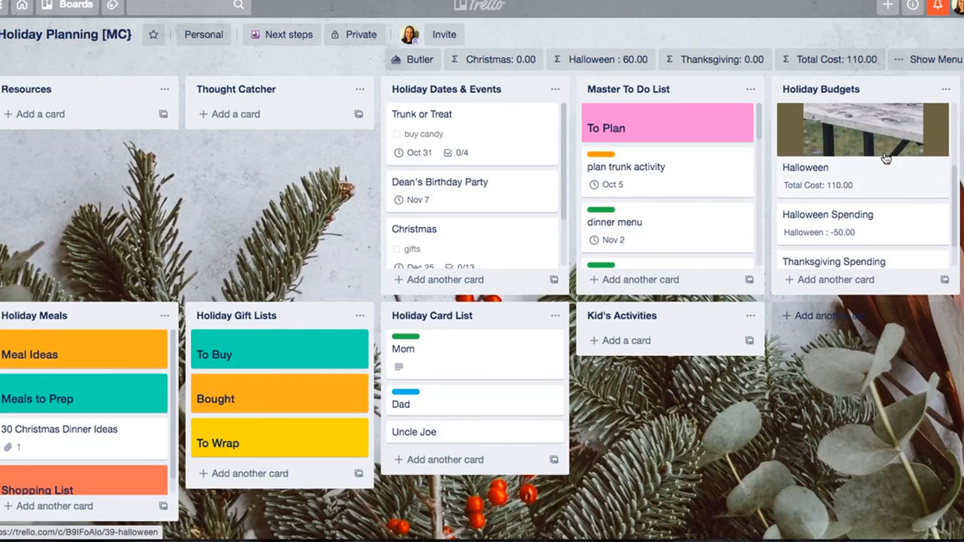
- Save the description "costumes" with "$50" on a second line in the remaining Halloween Spending card, and close it
left_click(858, 229)
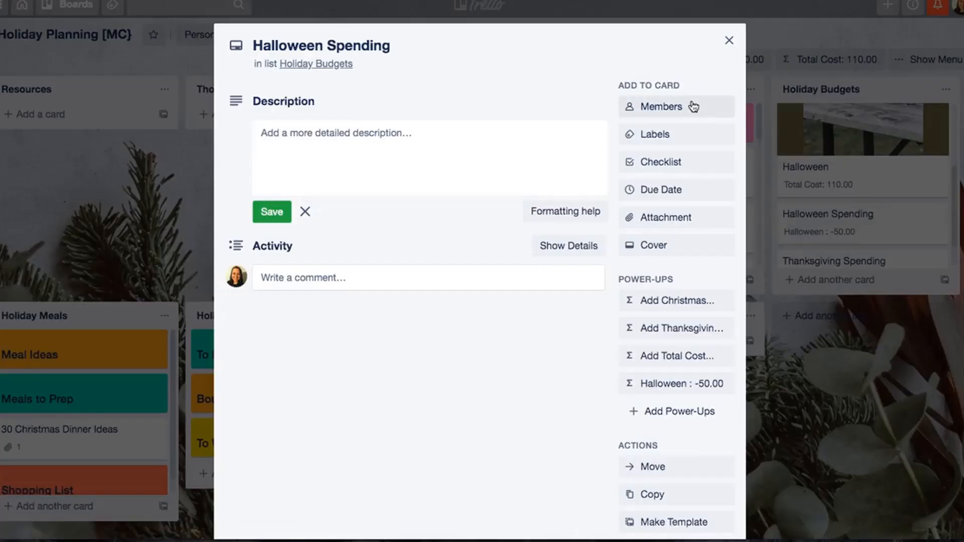
left_click(728, 41)
left_click(824, 221)
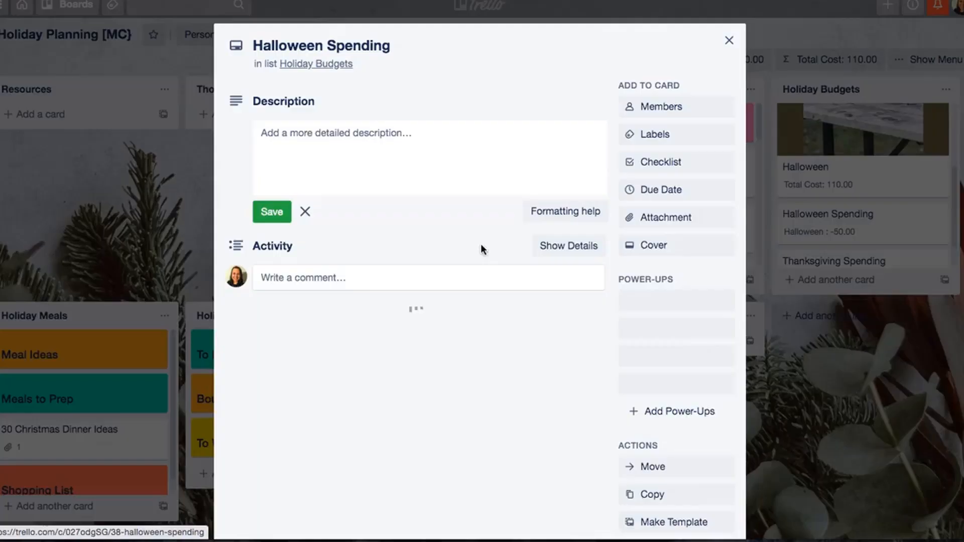
left_click(330, 161)
type("costumer")
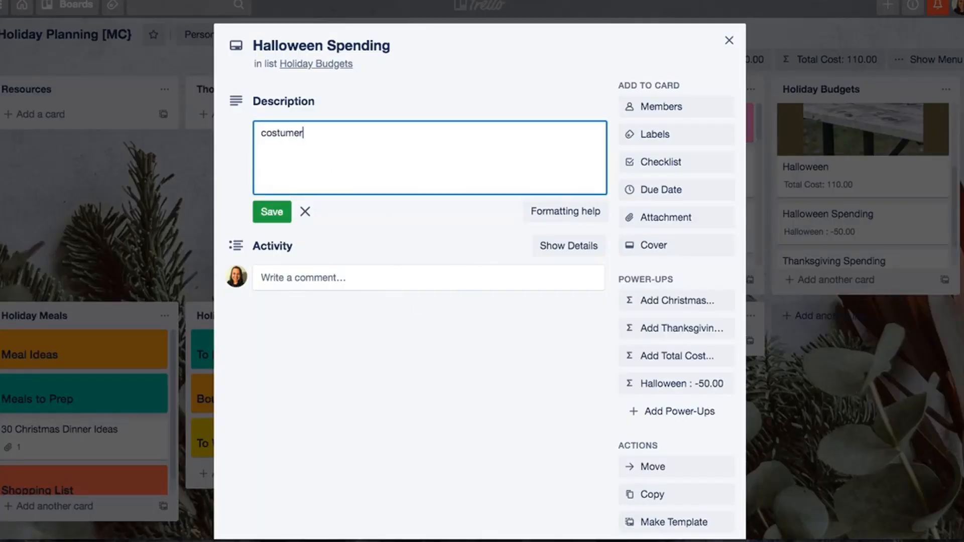
key("BackSpace")
type("s")
key("Return")
type("$50")
left_click(280, 212)
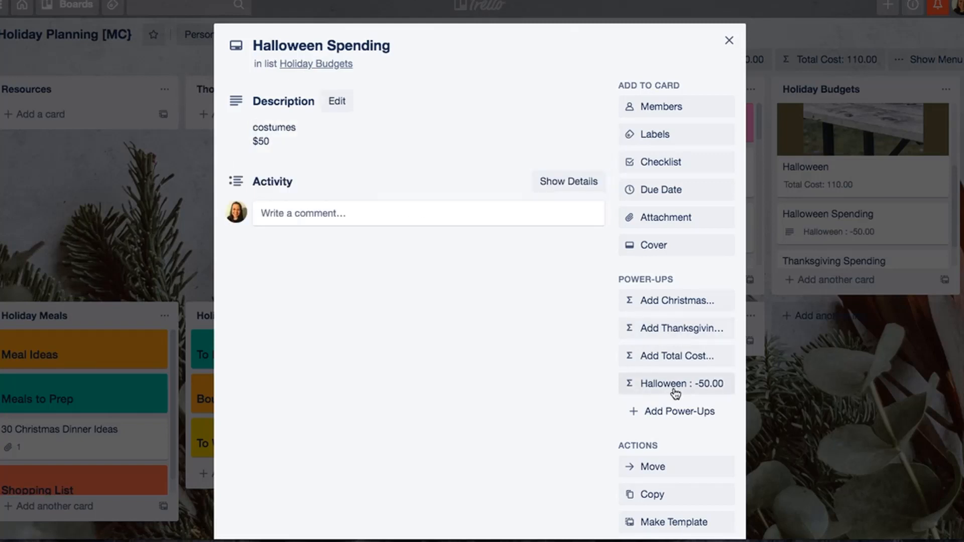
left_click(729, 41)
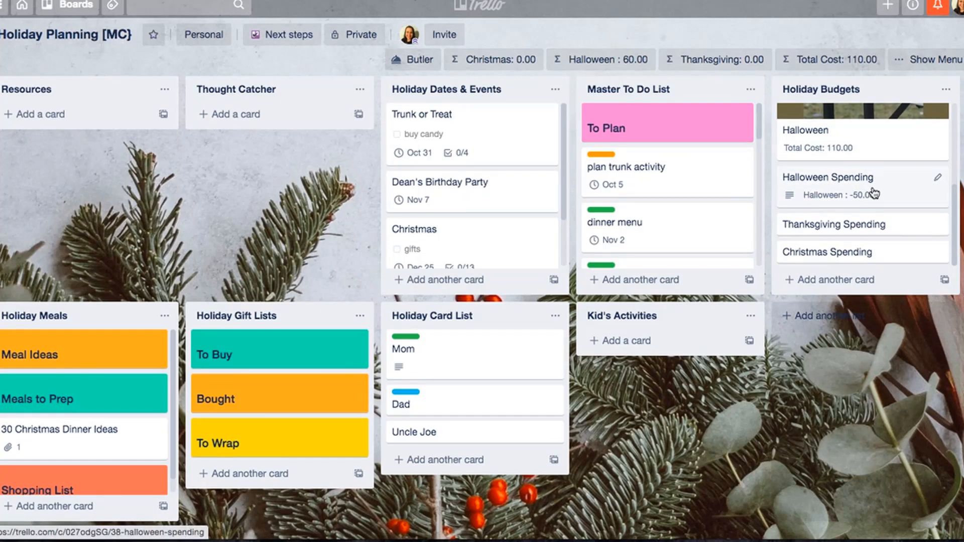
scroll(874, 193, "up", 3)
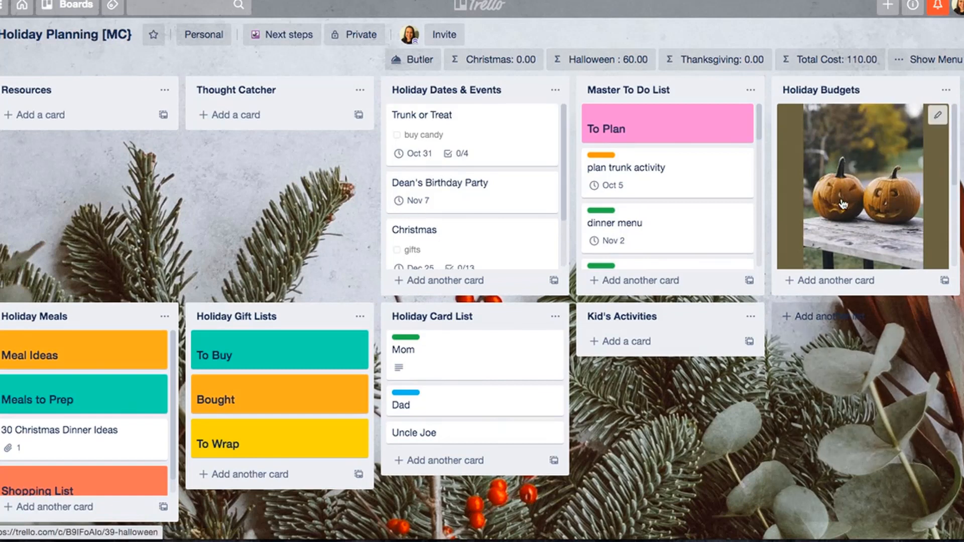
scroll(844, 203, "down", 3)
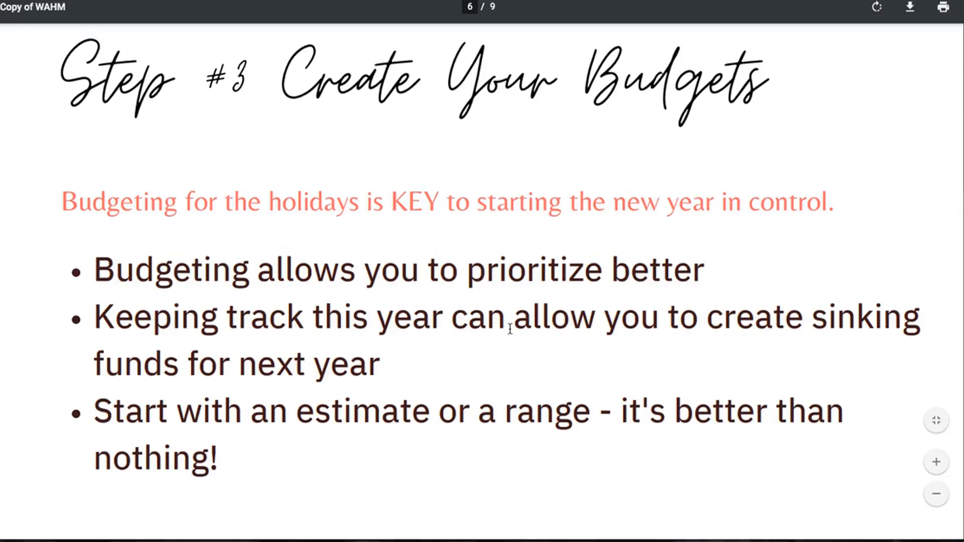
- Advance the presentation PDF from the budgets slide to the Step #4 Creating Meal Lists slide
scroll(510, 327, "down", 8)
scroll(510, 322, "down", 3)
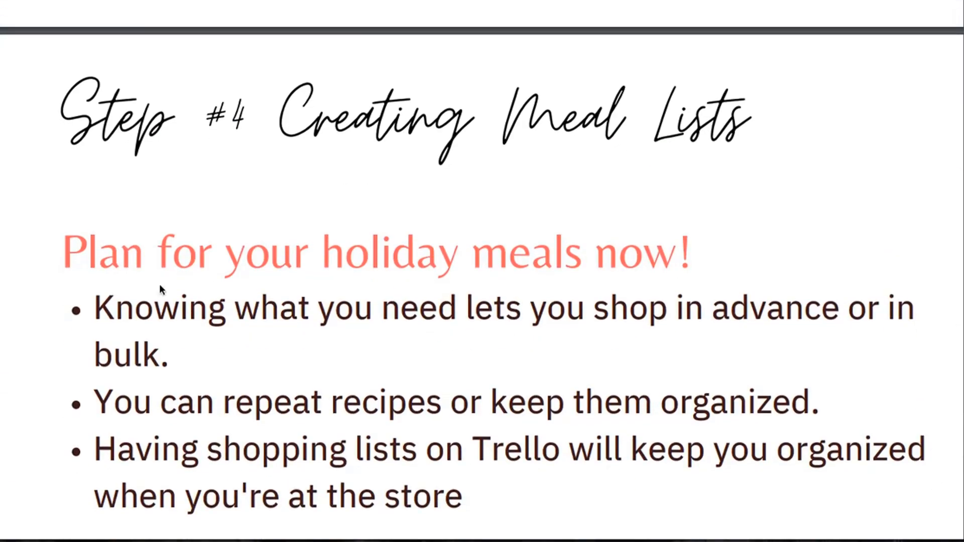
scroll(516, 265, "down", 1)
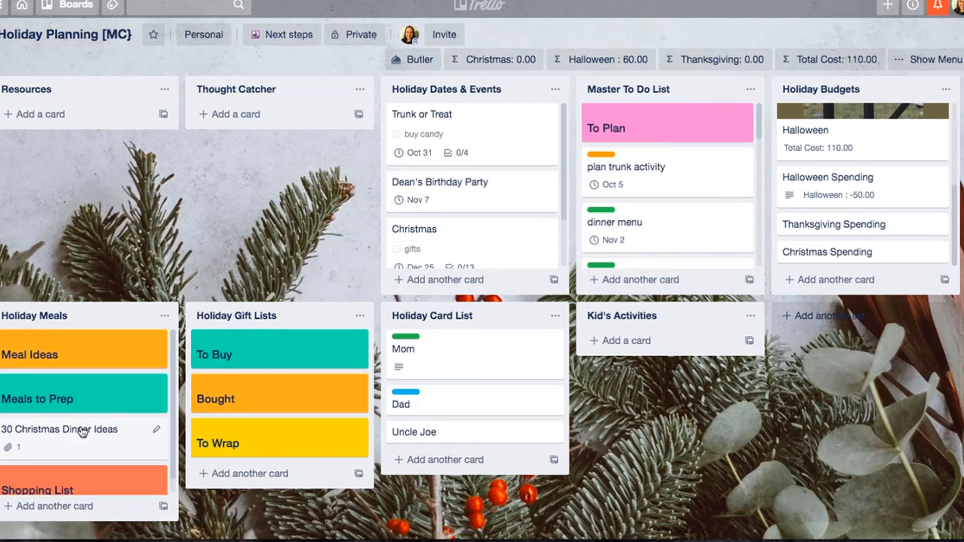
- Add a card titled "spinach dip" directly below Meal Ideas in the Holiday Meals list
key("n")
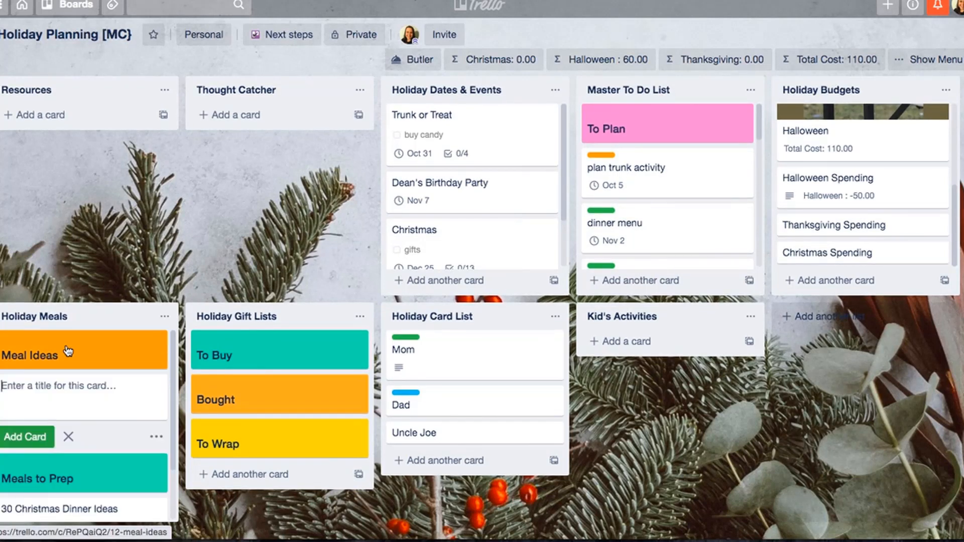
type("spinac")
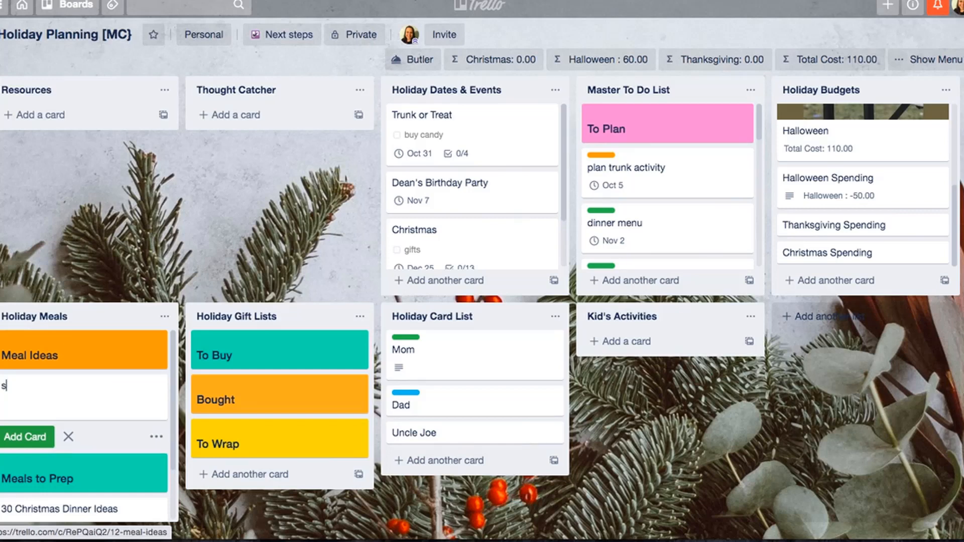
type("h dip")
key("Return")
left_click(69, 470)
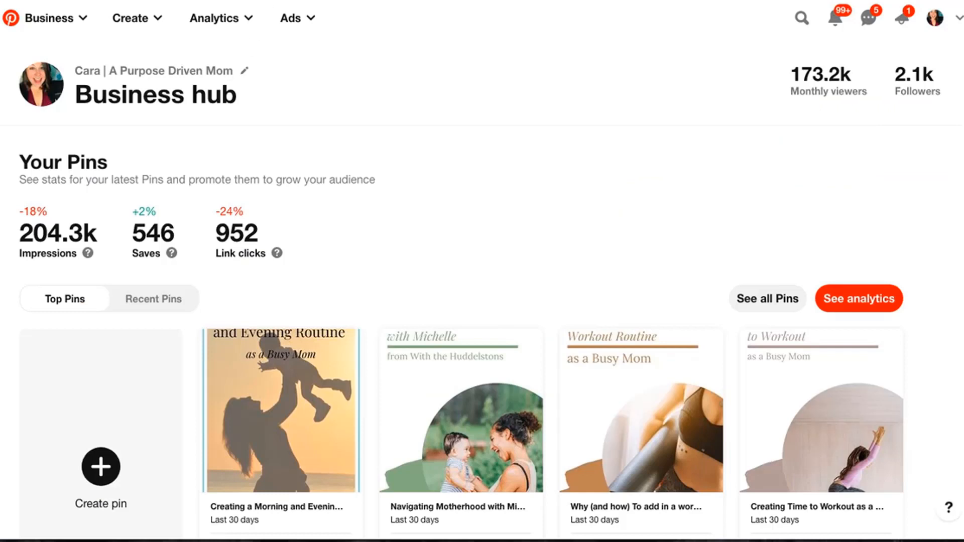
- Switch to Pinterest, rerun the recent "holiday meals" search, and open the honey garlic glazed roasted pork loin pin
left_click(797, 25)
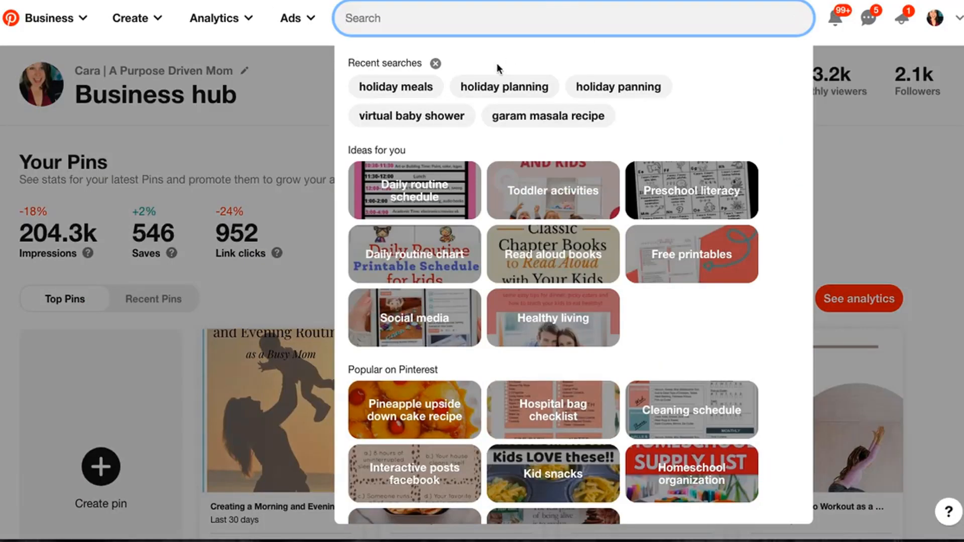
right_click(422, 91)
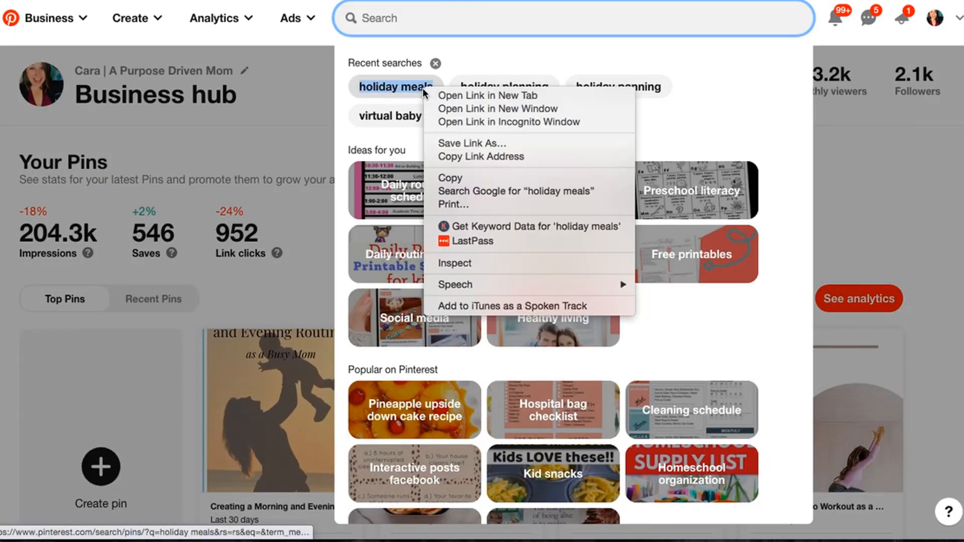
left_click(391, 92)
left_click(391, 88)
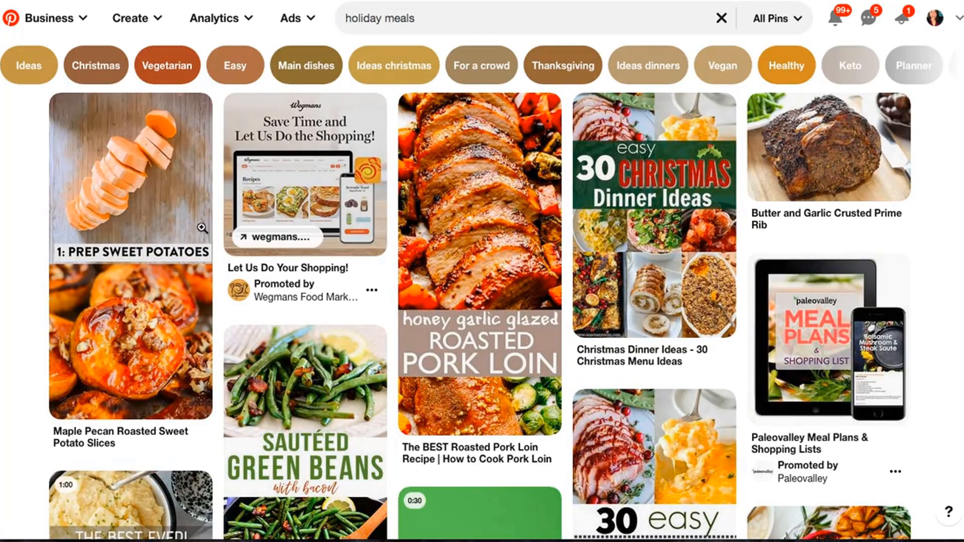
left_click(459, 257)
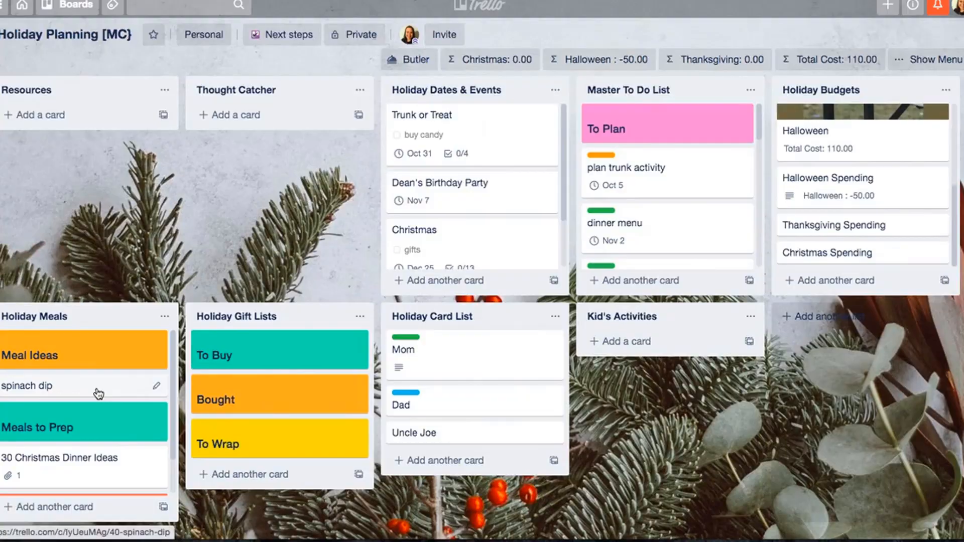
- Attach the copied Pinterest pin link to the spinach dip card in Trello and close the card
left_click(96, 394)
left_click(689, 221)
key("super+v")
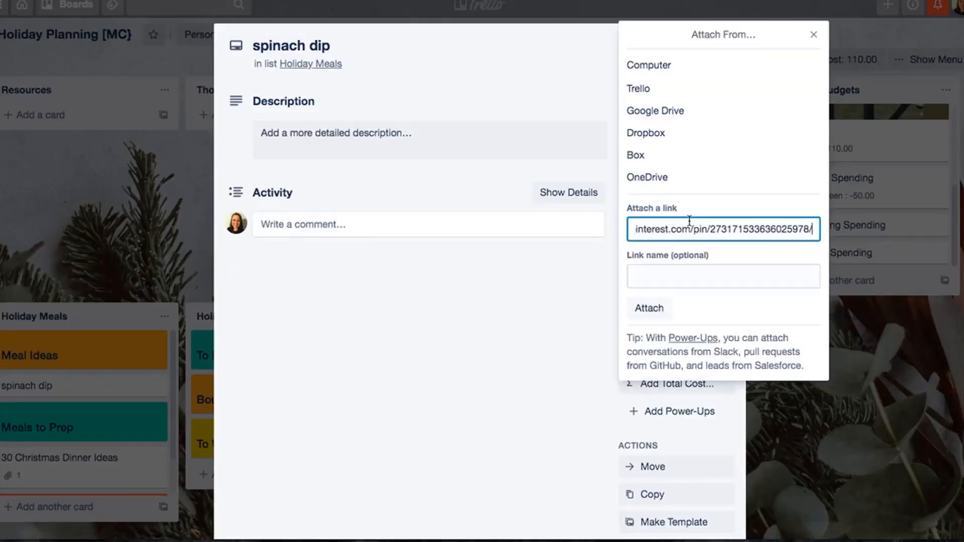
left_click(651, 310)
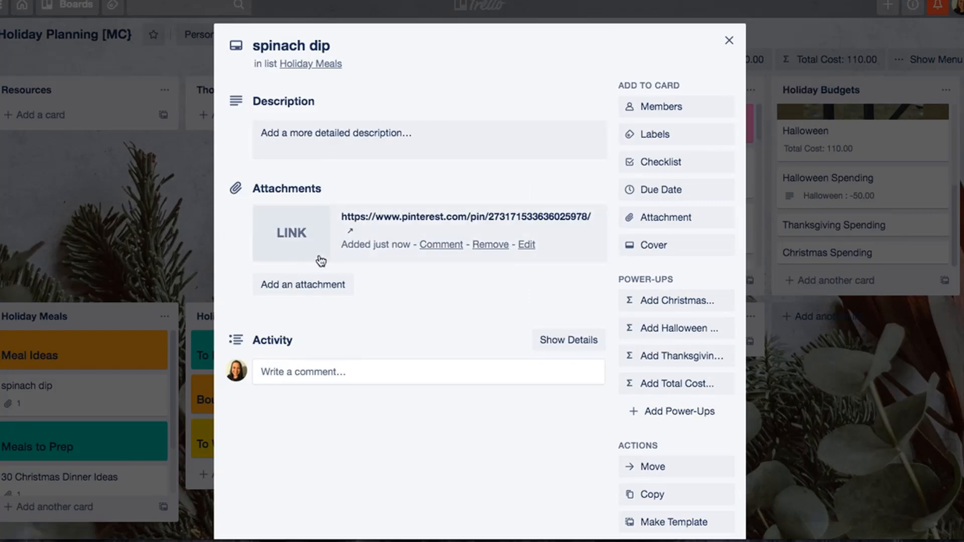
left_click(730, 40)
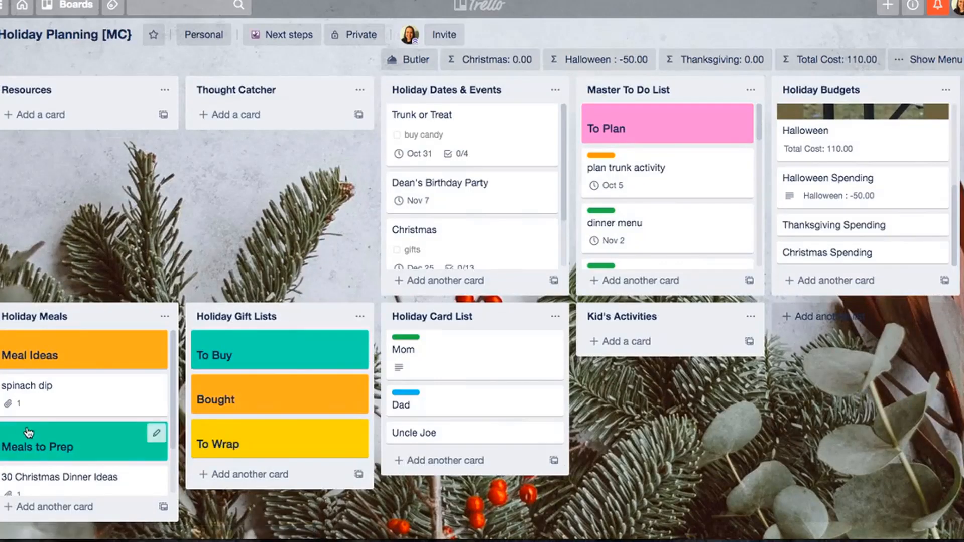
- Add cards titled "Ham", "Roast" and "Potoatoes" below 30 Christmas Dinner Ideas in the Holiday Meals list
scroll(83, 362, "down", 2)
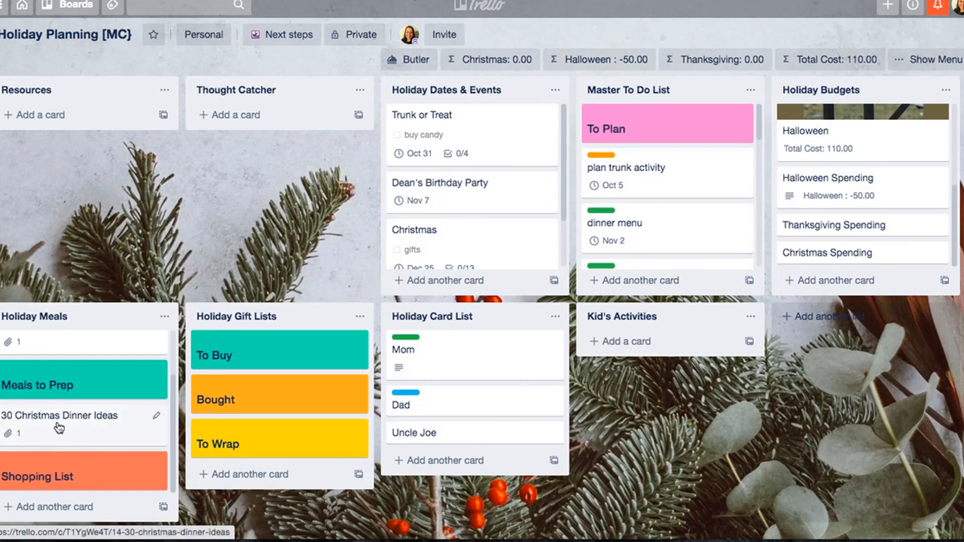
type("n")
type("Ham")
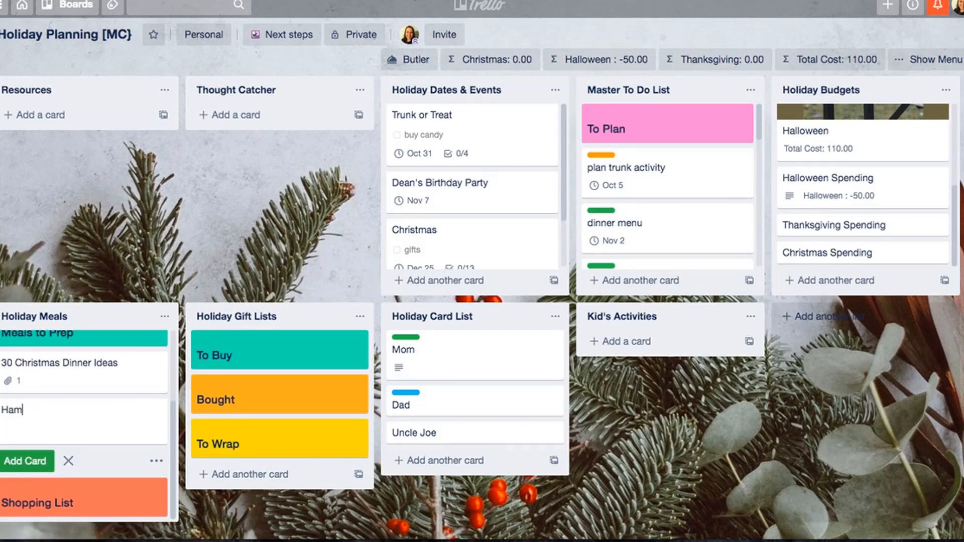
key("Return")
type("Tu")
key("BackSpace")
key("BackSpace")
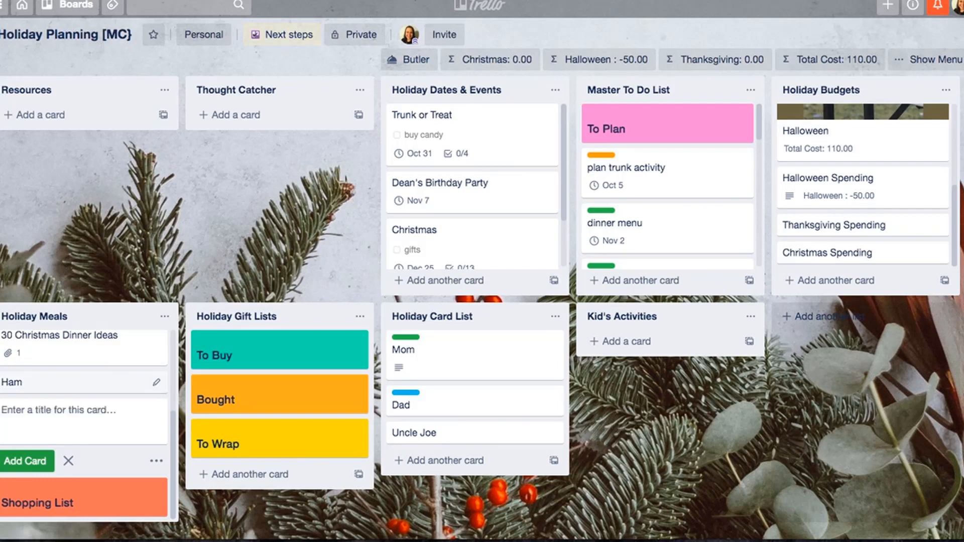
type("Roast")
key("Return")
type("Popt")
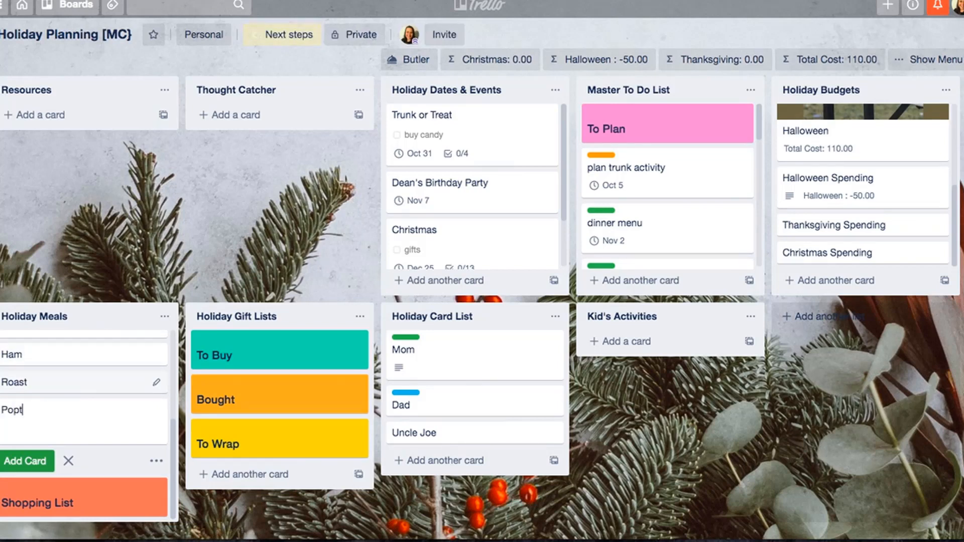
type("toatoes")
key("Return")
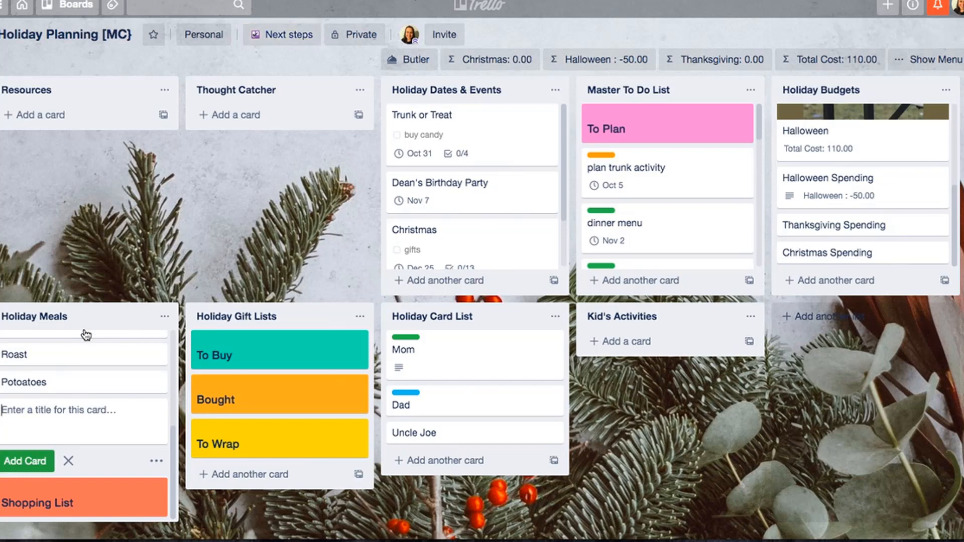
- Copy the Holiday Meals list as "Holiday Meals - Christmas"
left_click(163, 316)
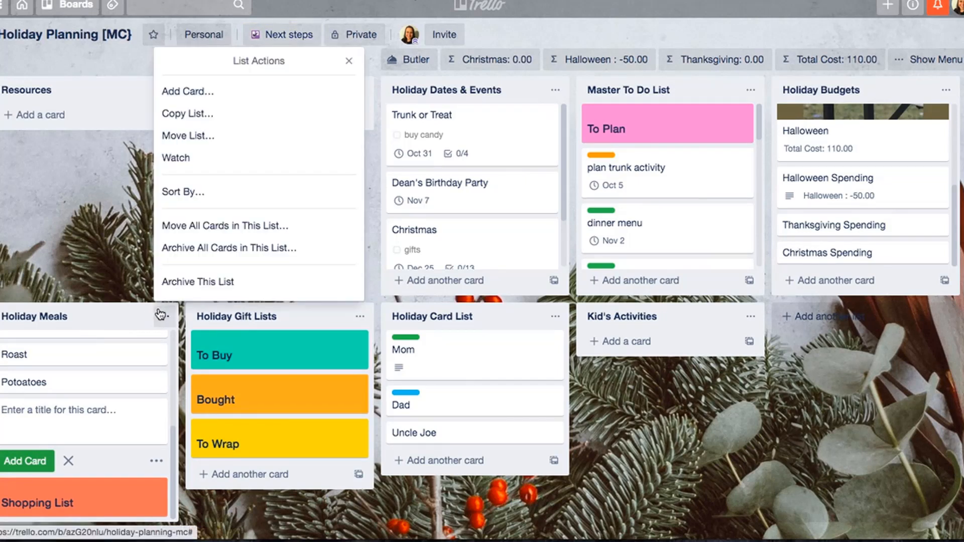
left_click(265, 113)
key("Right")
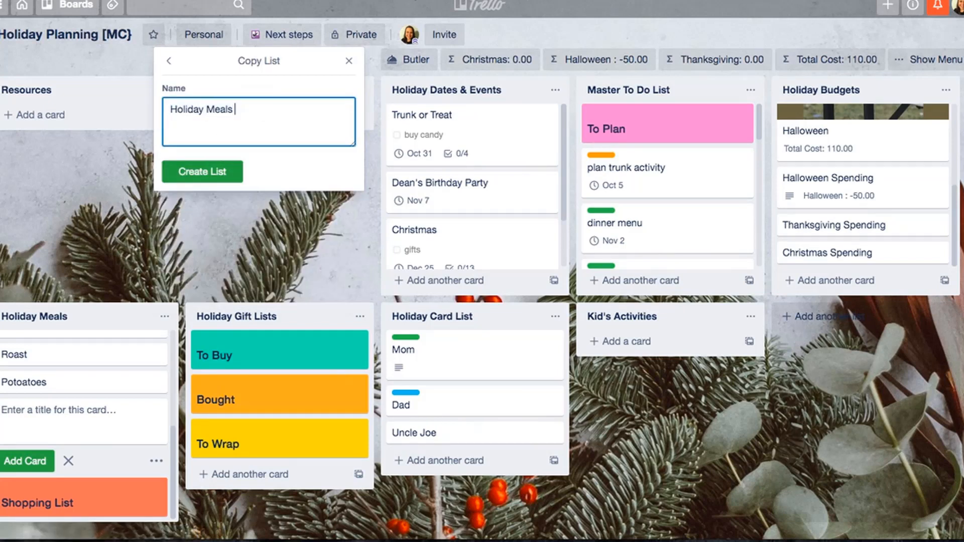
type("- Christmas")
key("Return")
- Rename the original Holiday Meals list to "Holiday Meals - Thanksgiving"
left_click(106, 340)
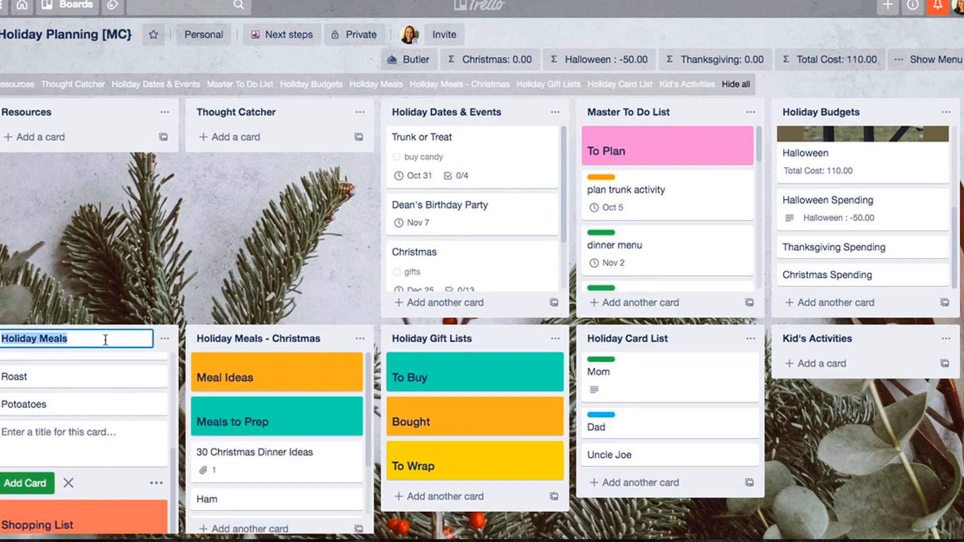
key("BackSpace")
type("Hoiday M")
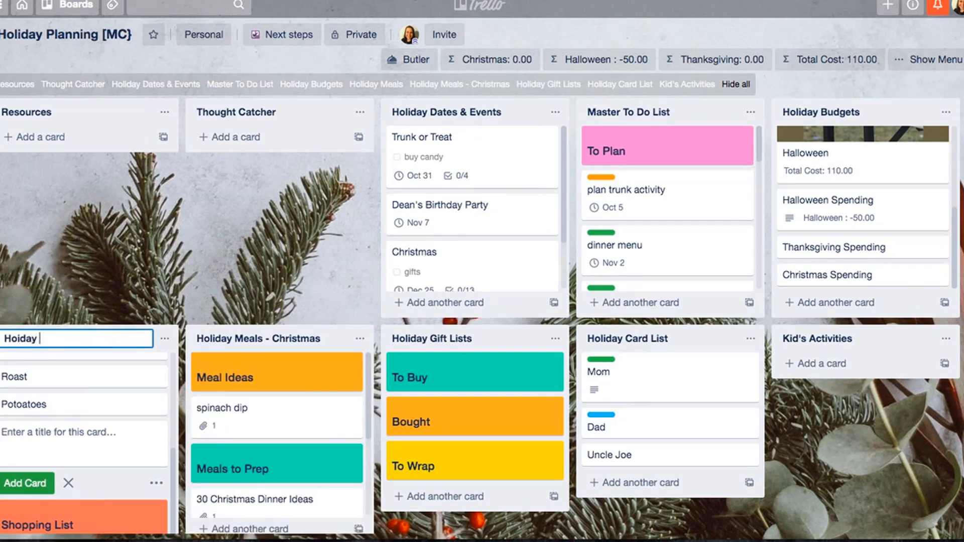
key("BackSpace")
key("BackSpace")
key("BackSpace")
type("liday Meals - Thanksgiving")
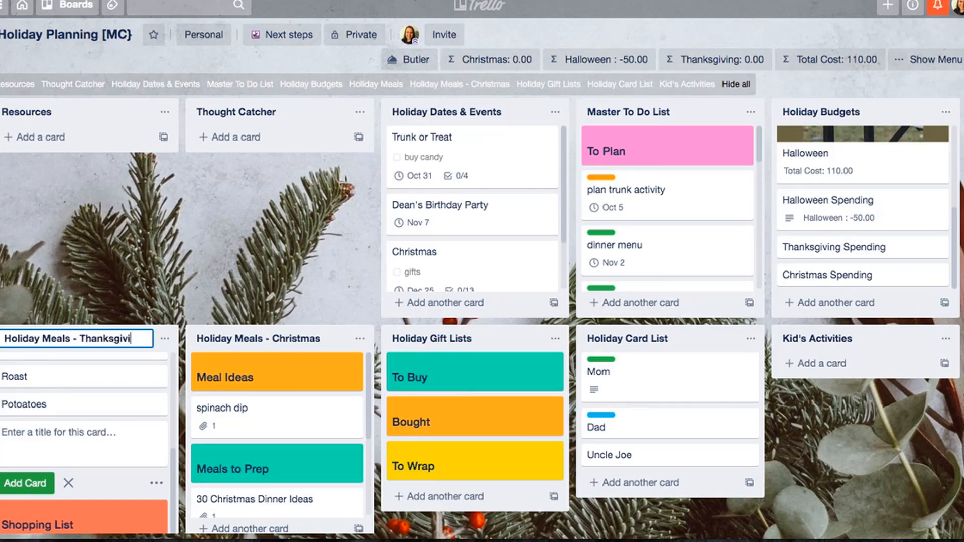
key("Return")
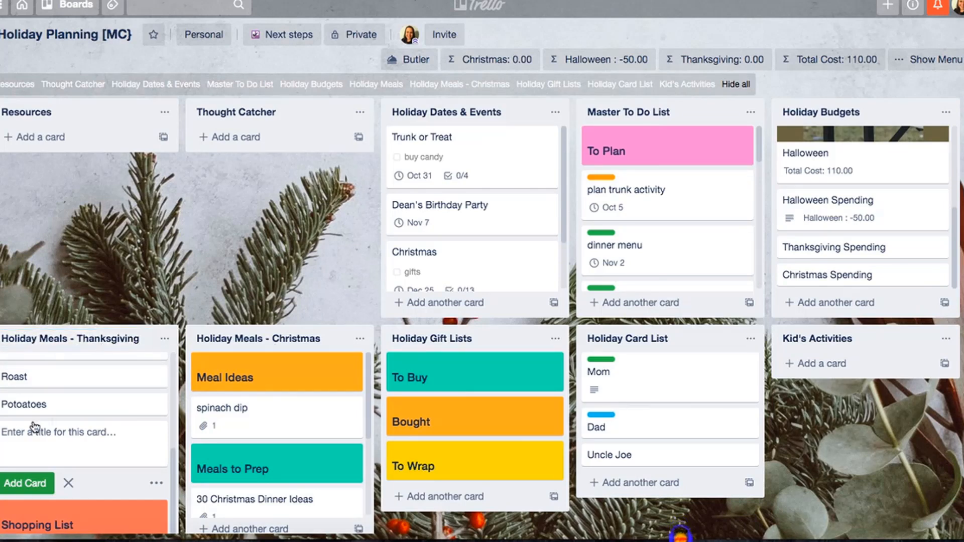
- Discard the blank new-card entry above Shopping List in the Holiday Meals - Thanksgiving list
scroll(55, 413, "down", 2)
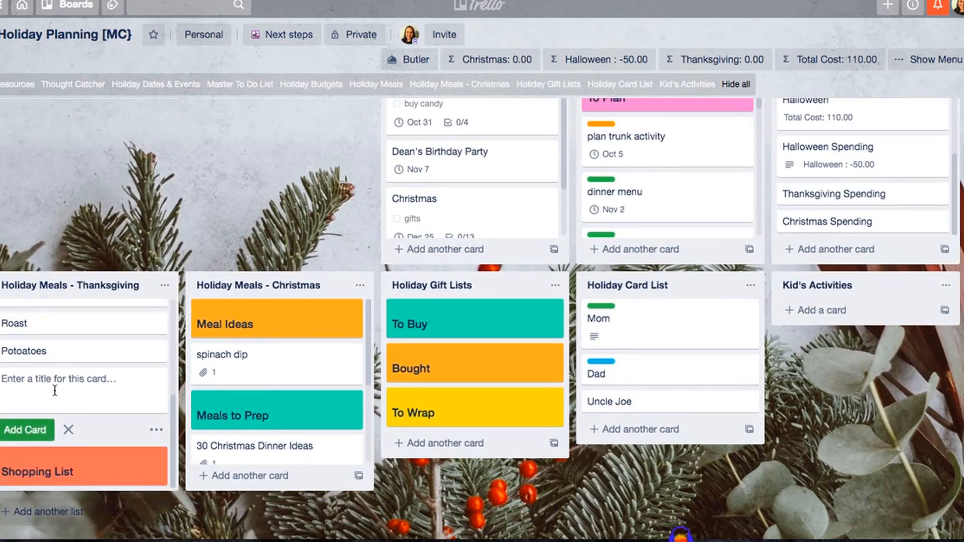
left_click(66, 428)
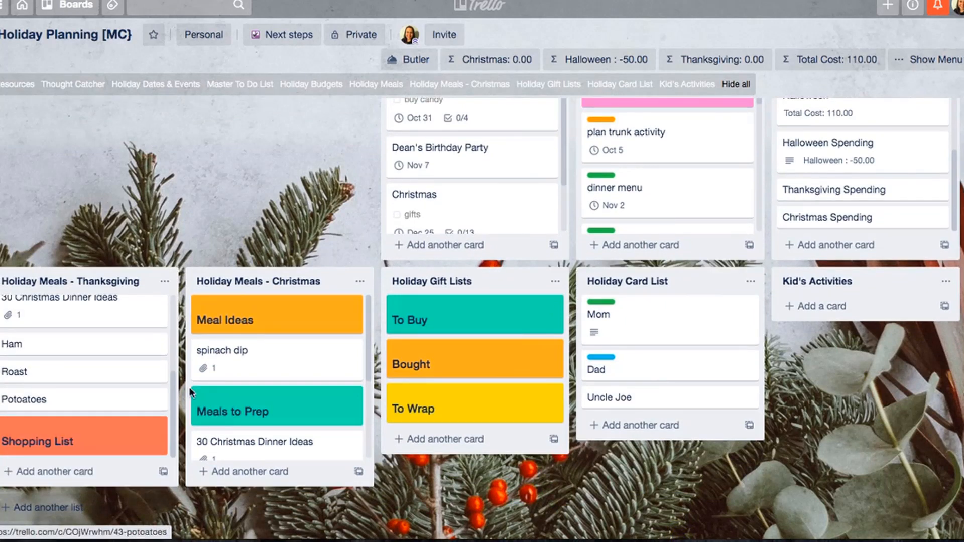
scroll(254, 384, "down", 3)
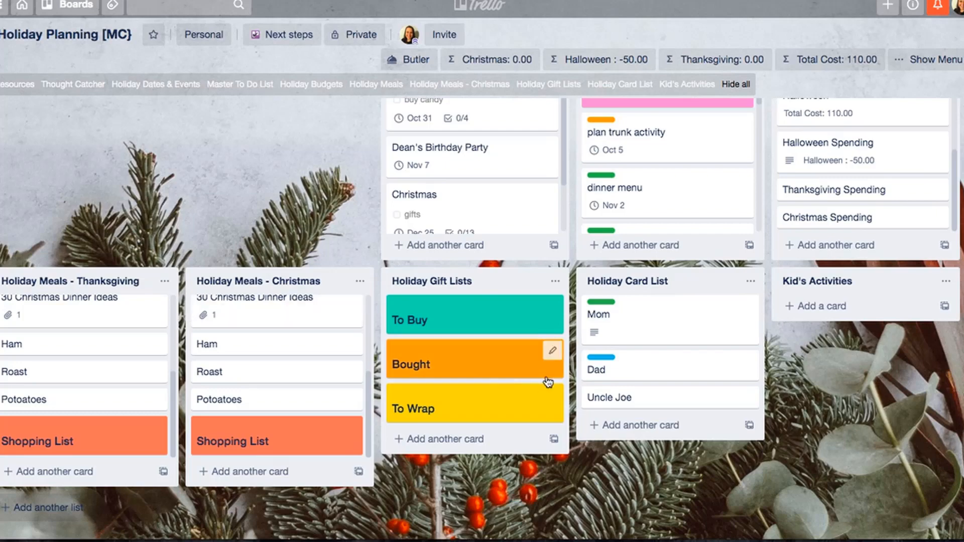
- Switch to the pork loin recipe page and select its ingredients from the pork loin section through the vegetables section
left_click(571, 1)
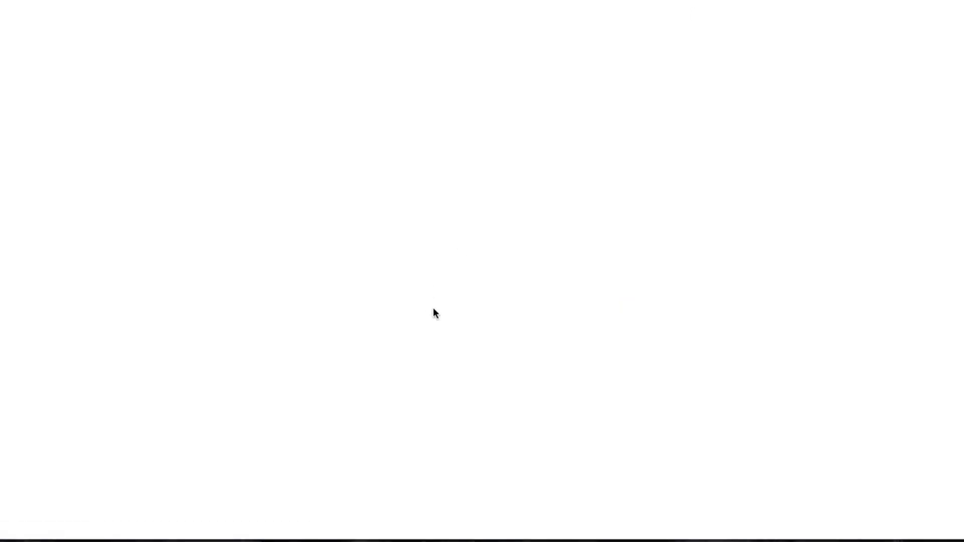
scroll(433, 308, "down", 10)
scroll(433, 307, "down", 15)
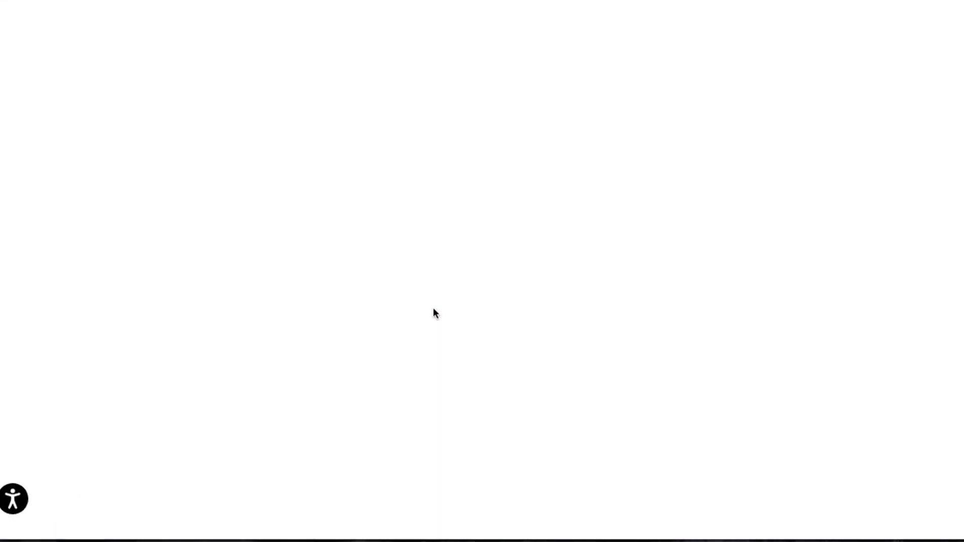
scroll(252, 309, "down", 15)
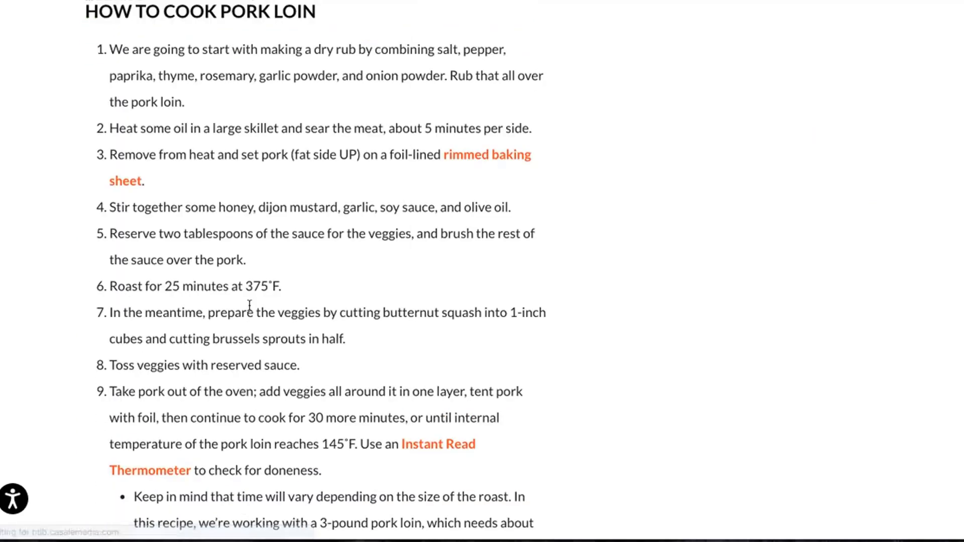
scroll(250, 305, "down", 15)
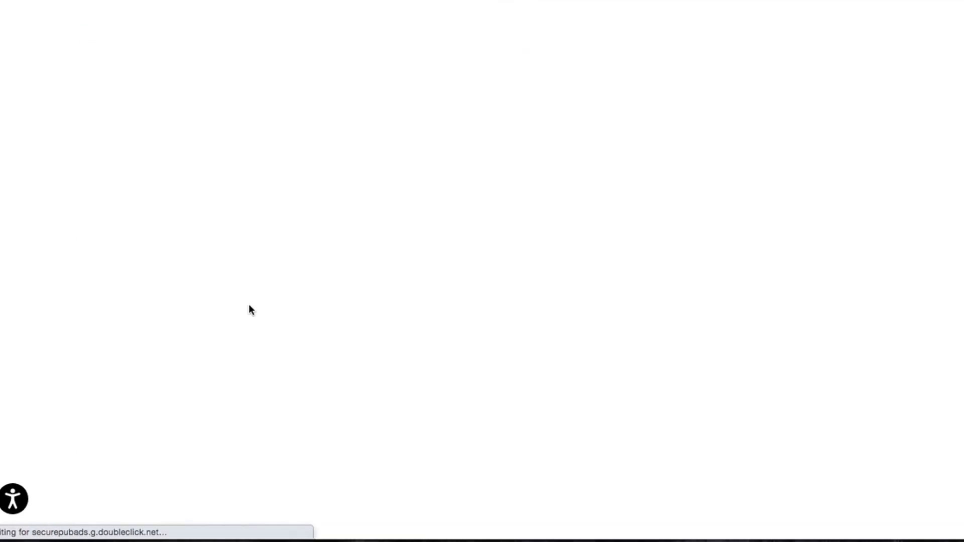
scroll(250, 309, "down", 15)
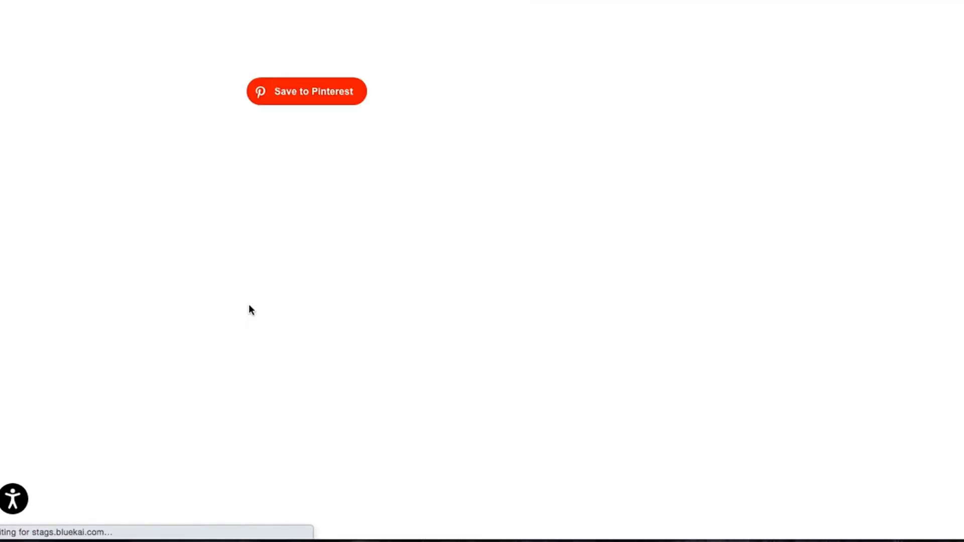
scroll(251, 310, "down", 15)
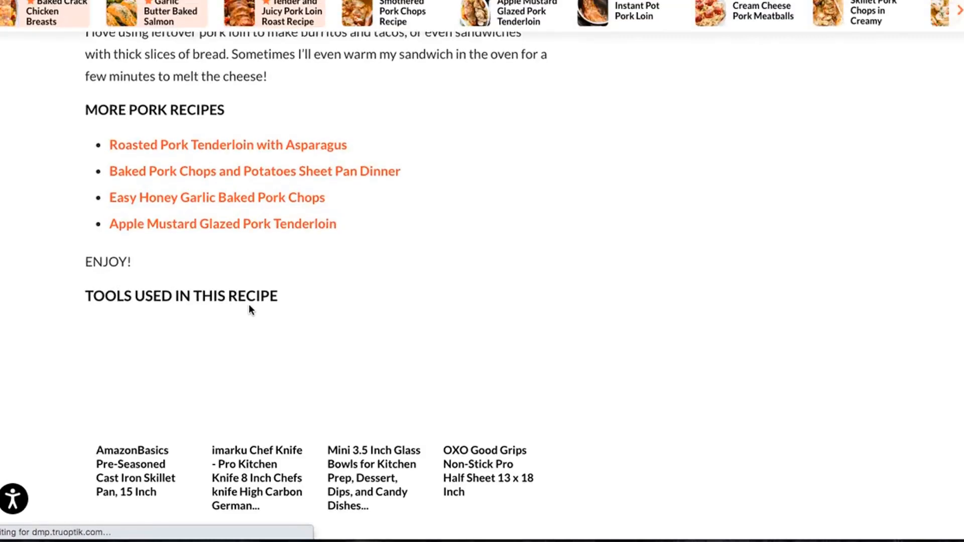
scroll(251, 310, "down", 15)
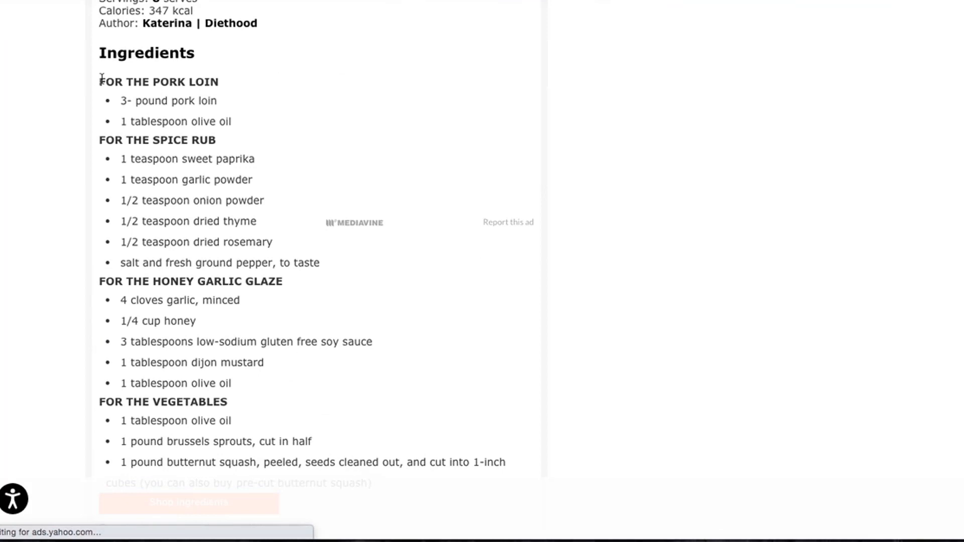
left_click_drag(99, 79, 513, 467)
key("ctrl+c")
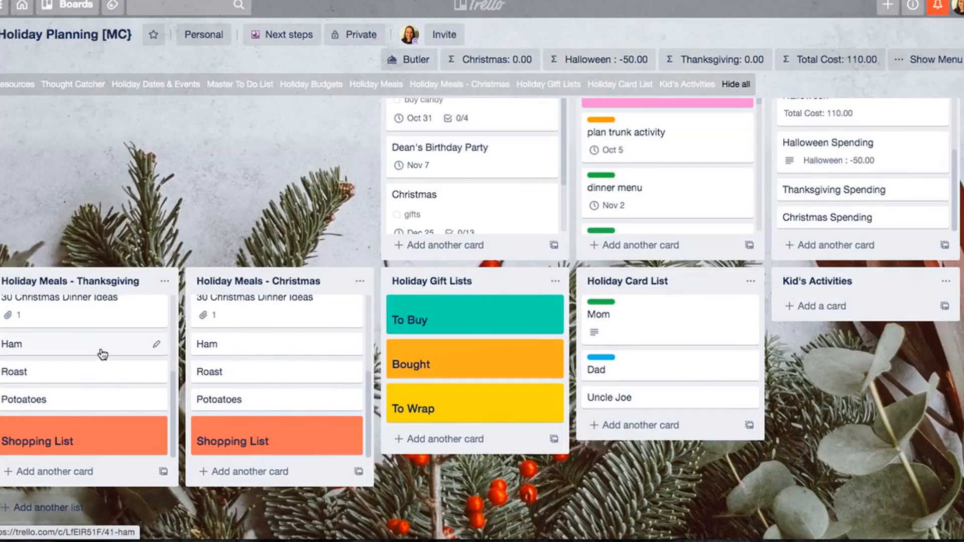
- Add a card titled "Pork Loin" below Ham in the Holiday Meals - Thanksgiving list
type("nPor")
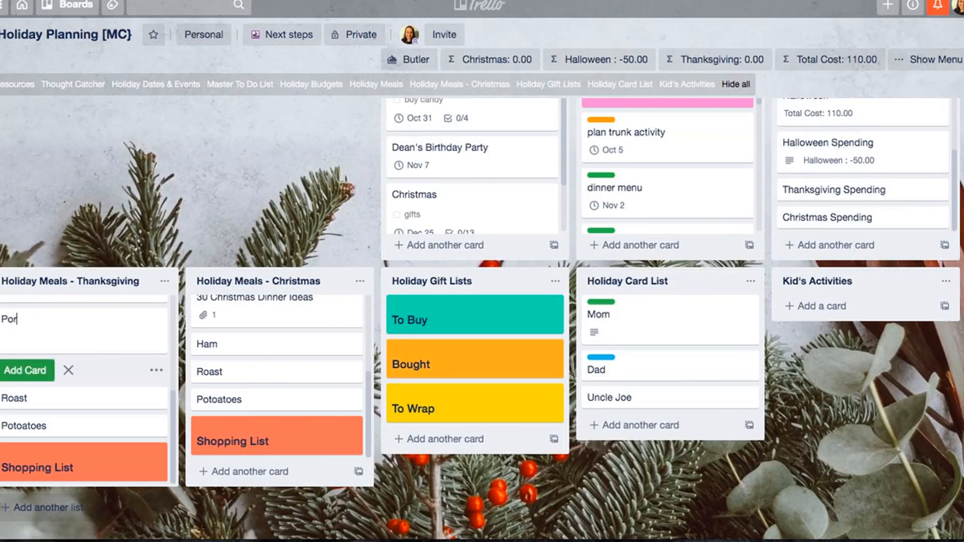
type("k Loin")
key("Return")
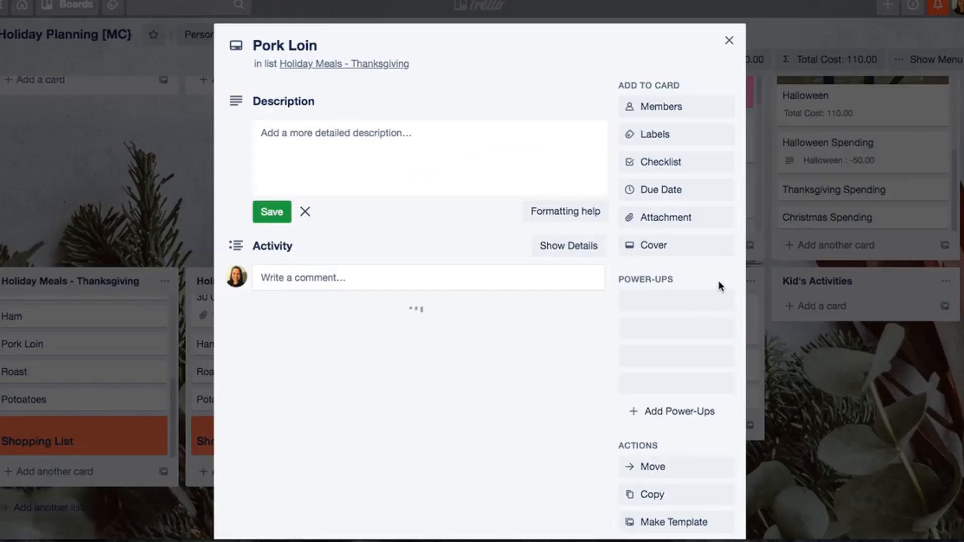
- Add a checklist titled "Ingrediants" to the Pork Loin card and paste the copied recipe ingredients as separate items
left_click(695, 161)
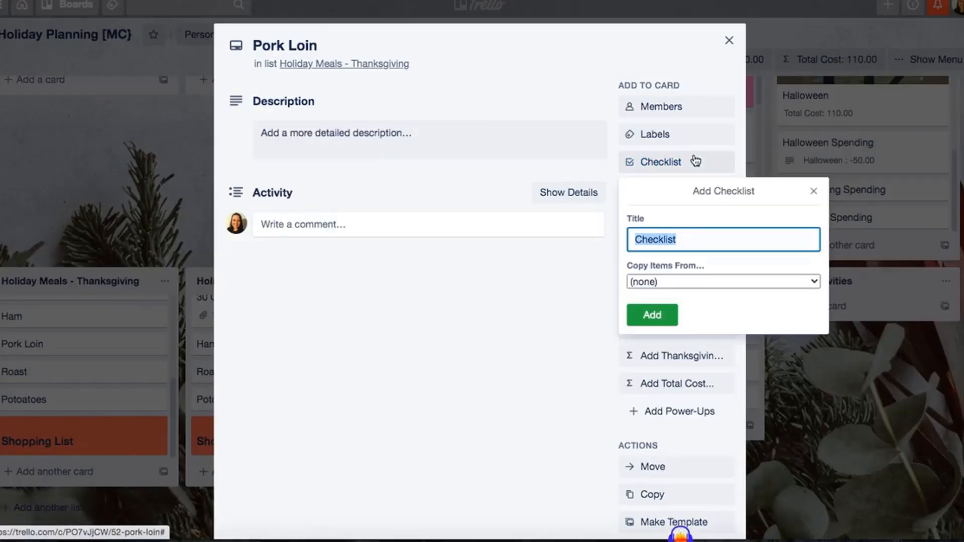
type("Ingredi")
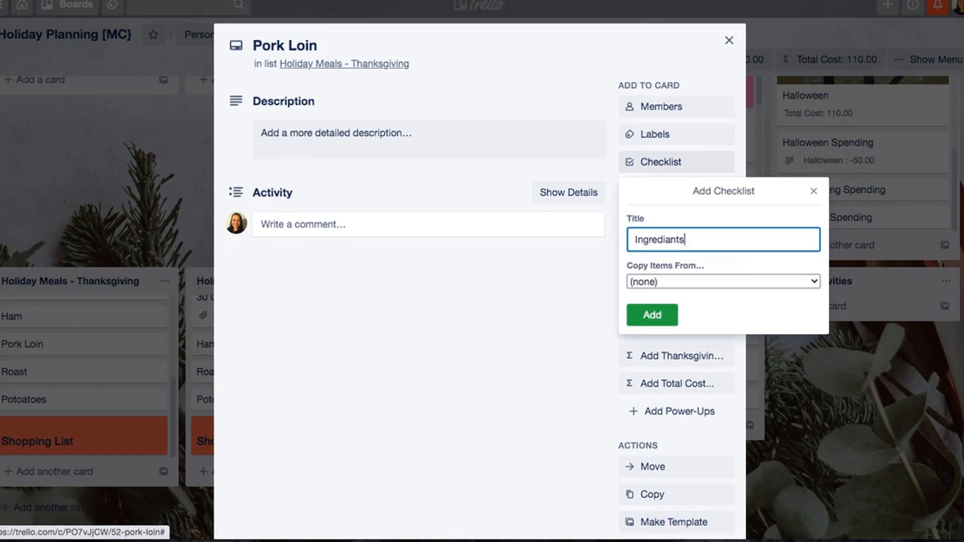
type("ants")
key("Return")
key("ctrl+v")
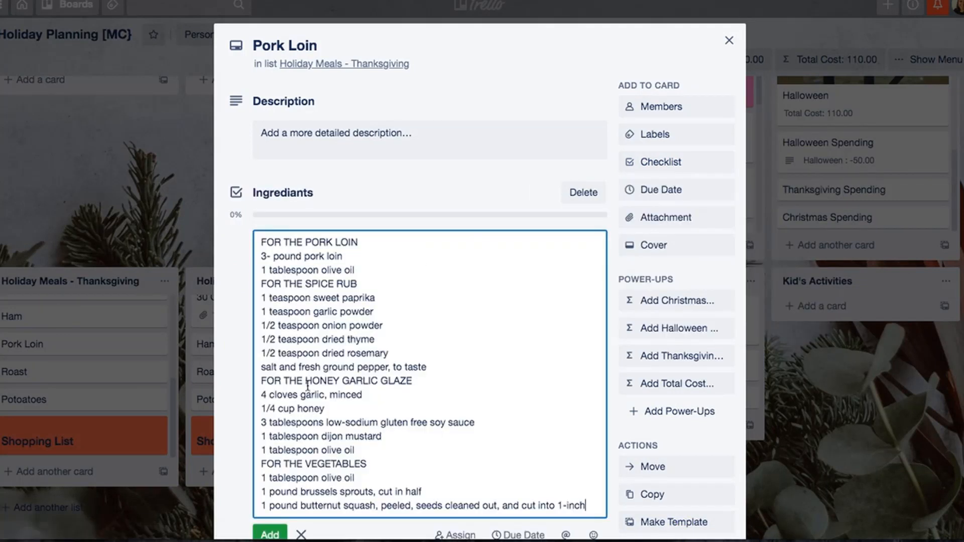
left_click(271, 533)
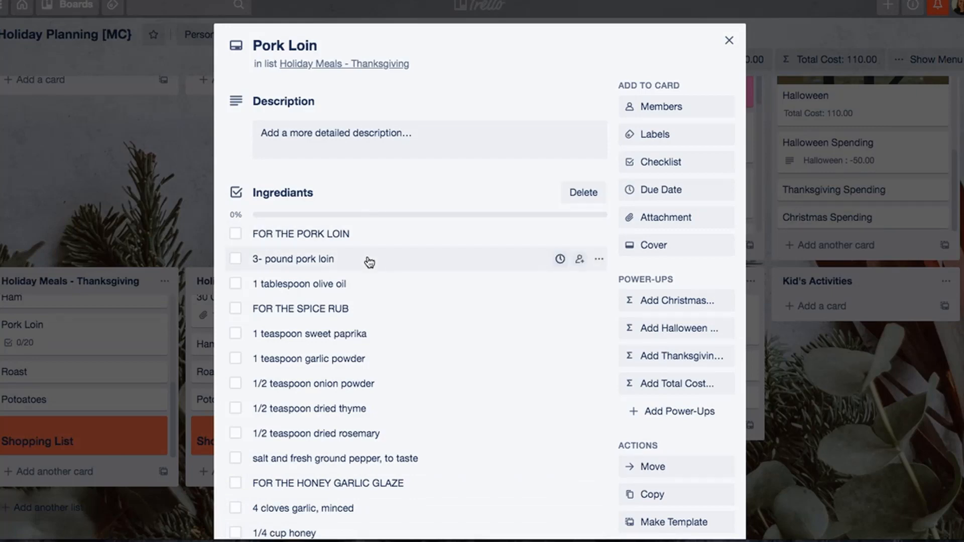
scroll(379, 278, "down", 7)
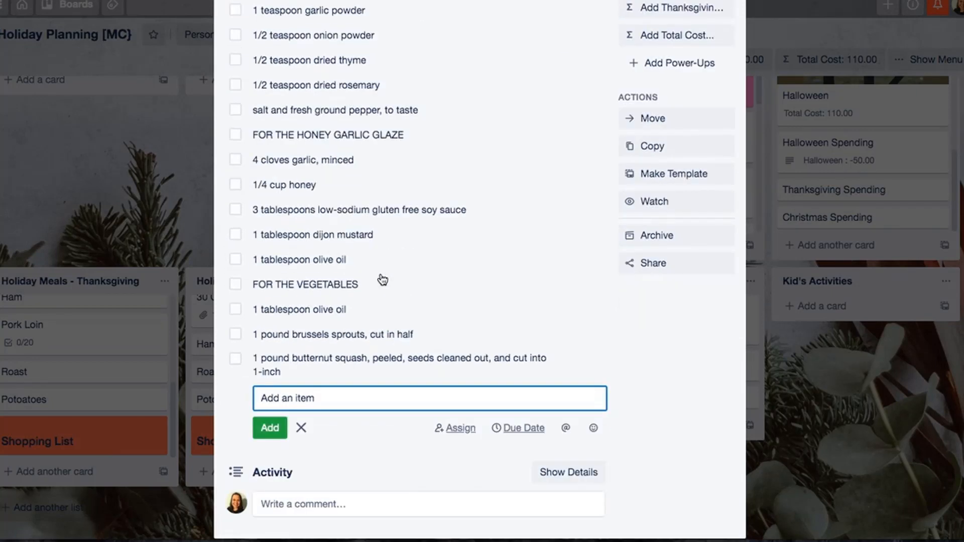
scroll(467, 250, "up", 7)
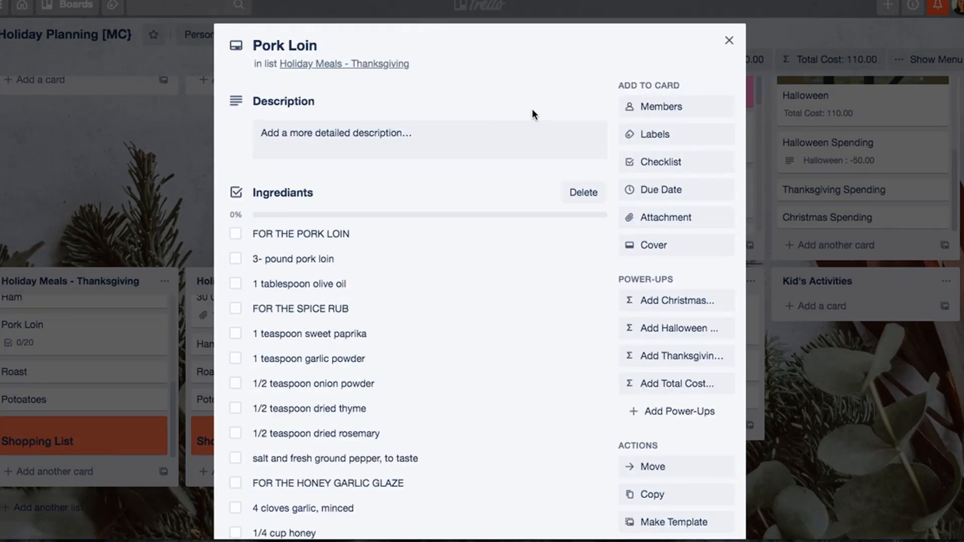
- Copy the Pork Loin card with its checklist to position 6 of the Holiday Meals - Thanksgiving list
scroll(668, 165, "down", 3)
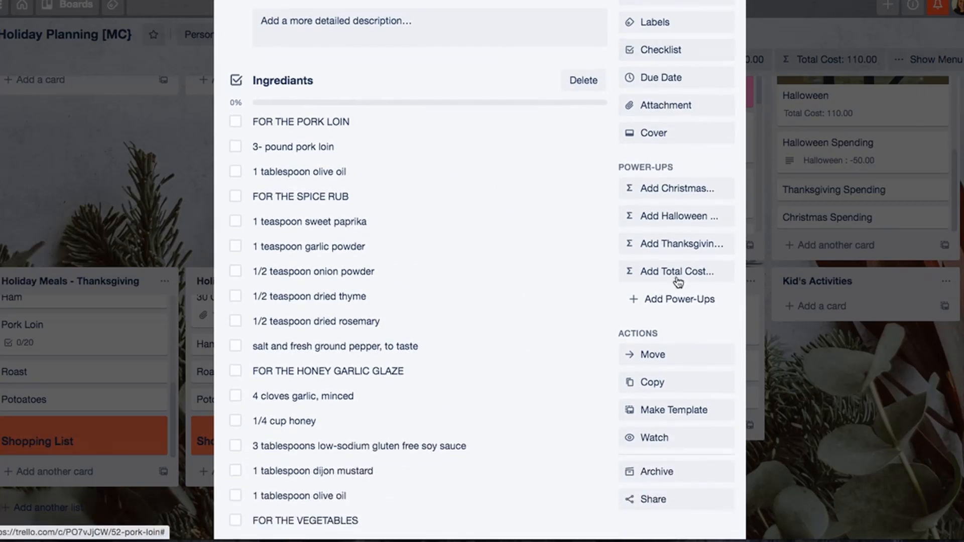
left_click(668, 387)
left_click(687, 464)
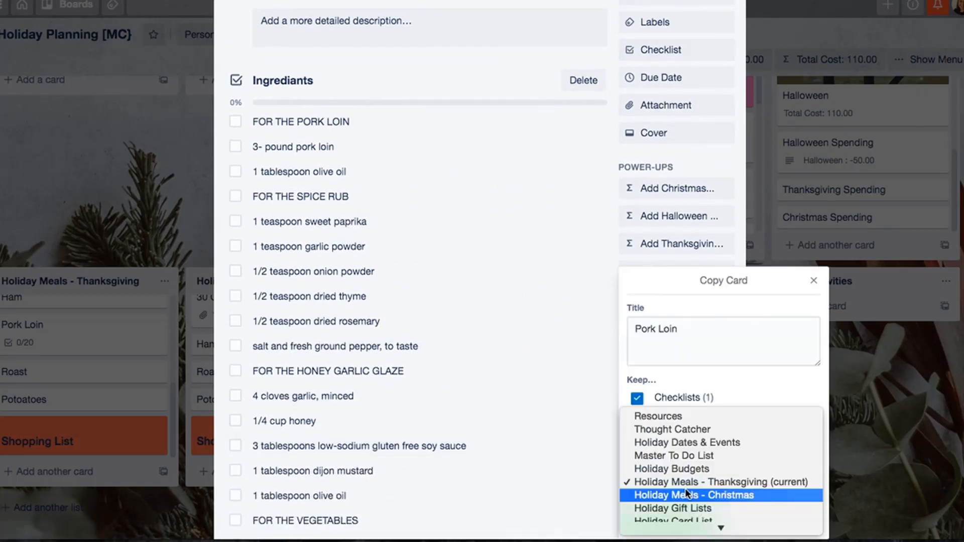
left_click(706, 478)
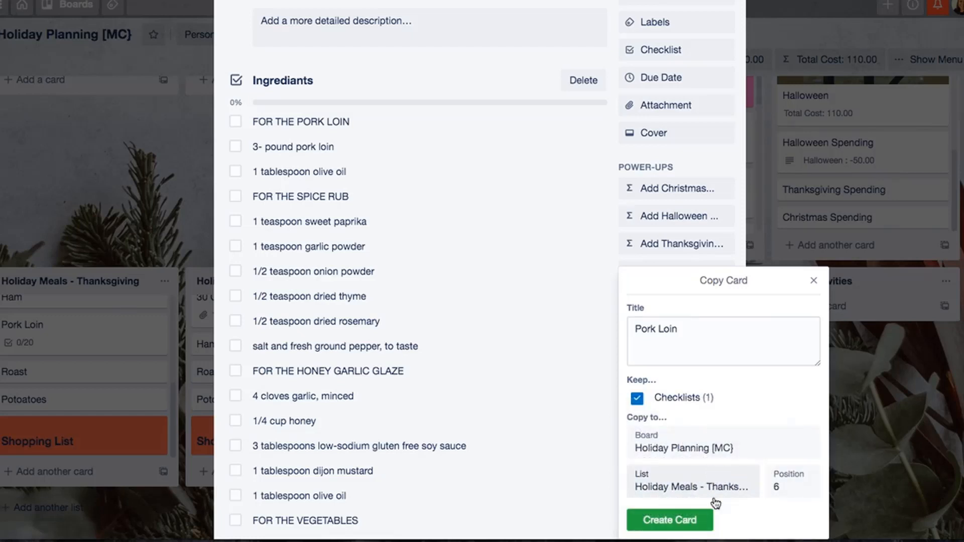
left_click(667, 521)
left_click(58, 372)
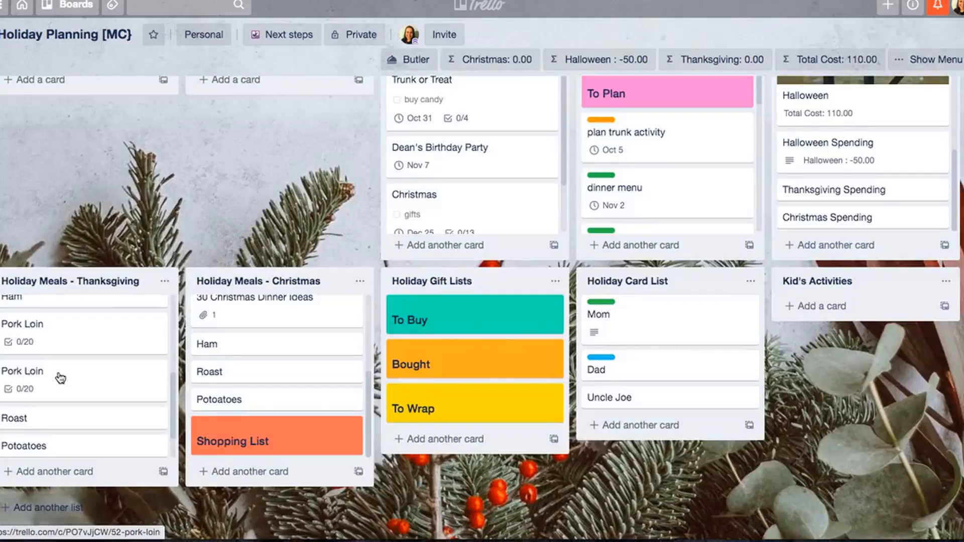
- Move one of the two Pork Loin cards below Shopping List in the Holiday Meals - Thanksgiving list
scroll(59, 374, "up", 4)
scroll(58, 374, "down", 5)
scroll(58, 374, "up", 5)
scroll(60, 380, "down", 5)
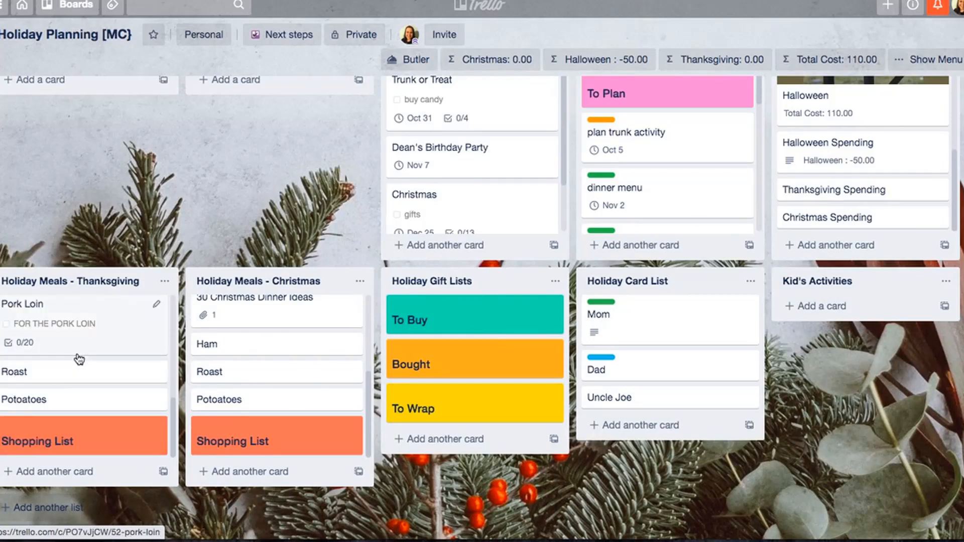
scroll(78, 346, "up", 2)
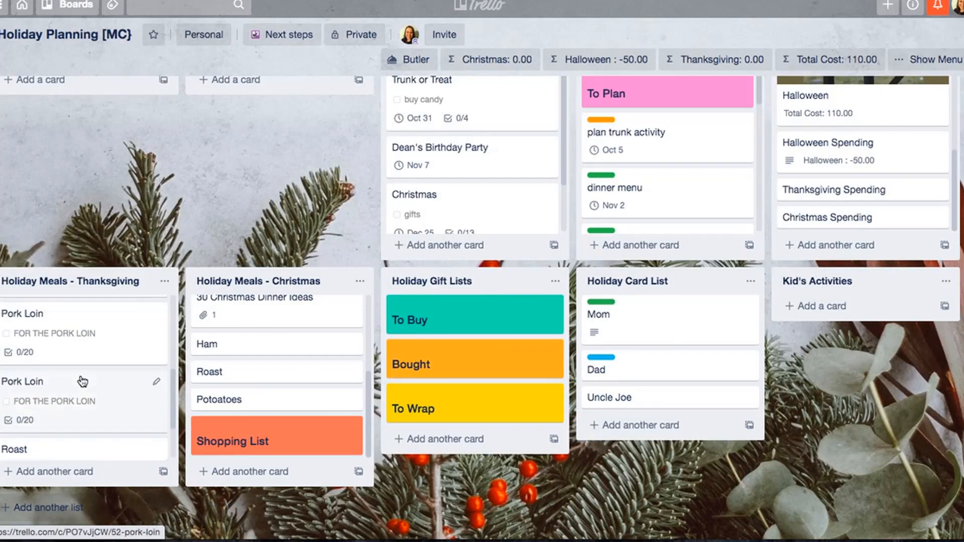
left_click_drag(79, 405, 94, 377)
scroll(94, 396, "down", 2)
- Convert the 3- pound pork loin, first 1 tablespoon olive oil and 1 teaspoon sweet paprika items of the shopping-list Pork Loin card into cards
left_click(98, 401)
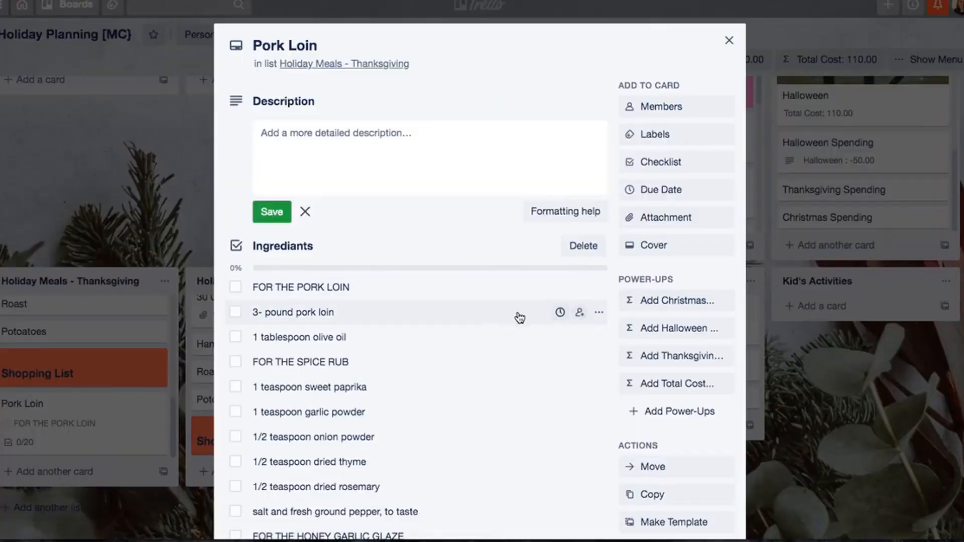
left_click(599, 313)
left_click(609, 390)
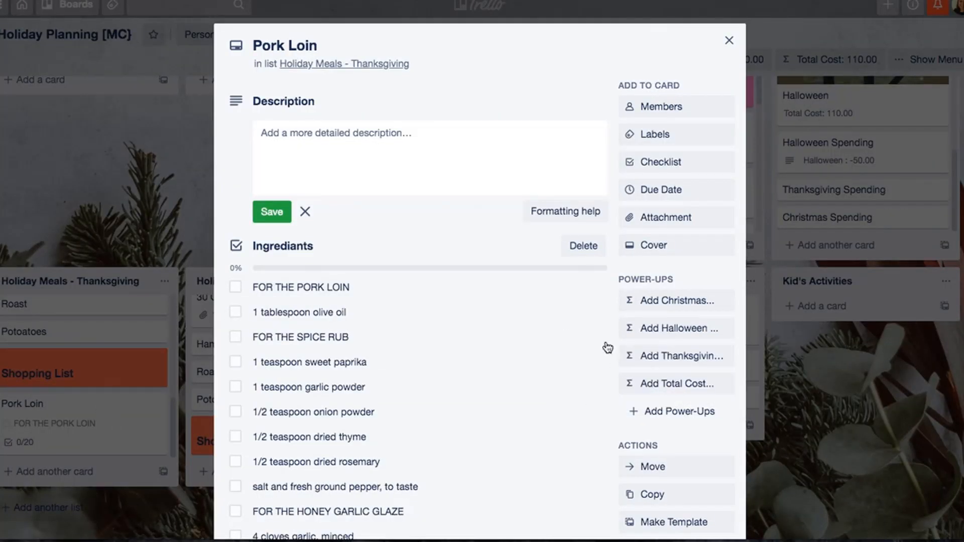
left_click(599, 312)
left_click(613, 390)
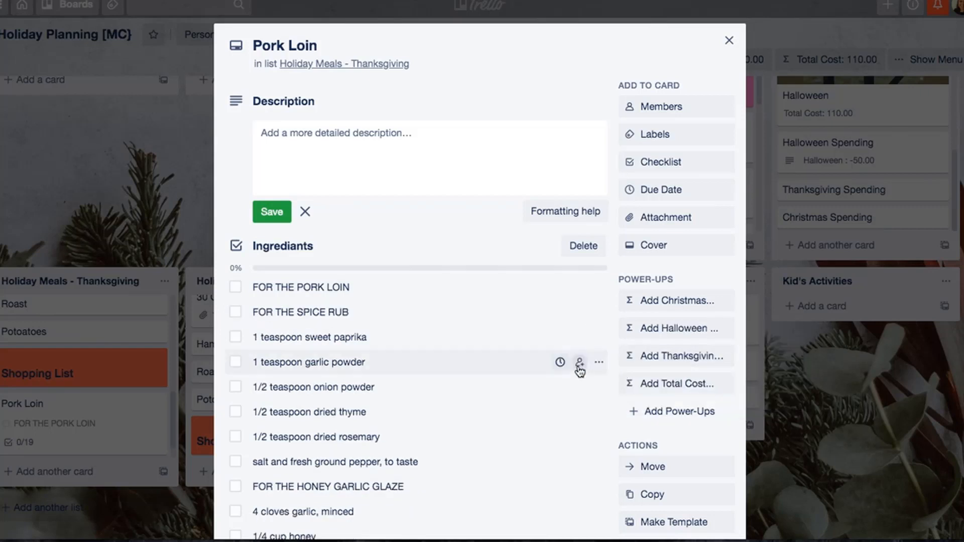
left_click(599, 338)
left_click(610, 414)
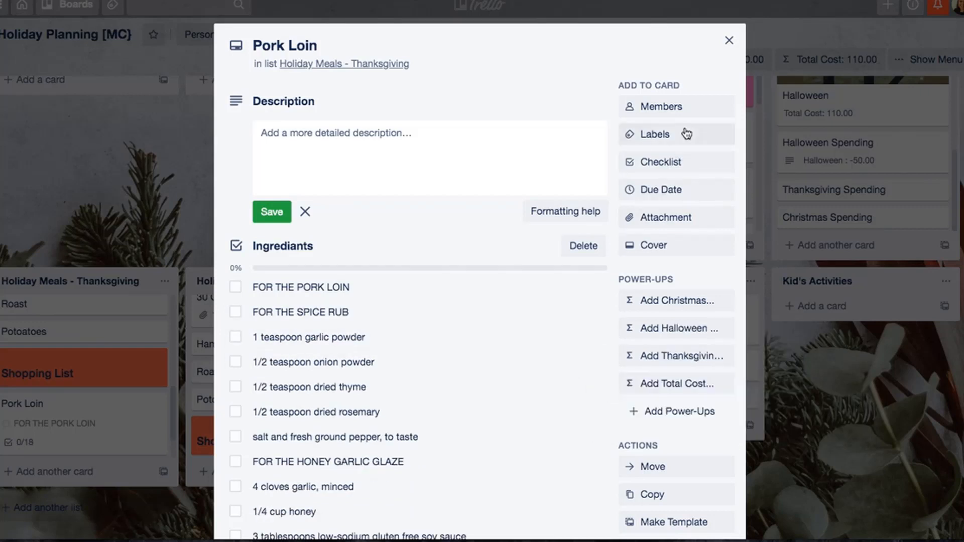
left_click(729, 40)
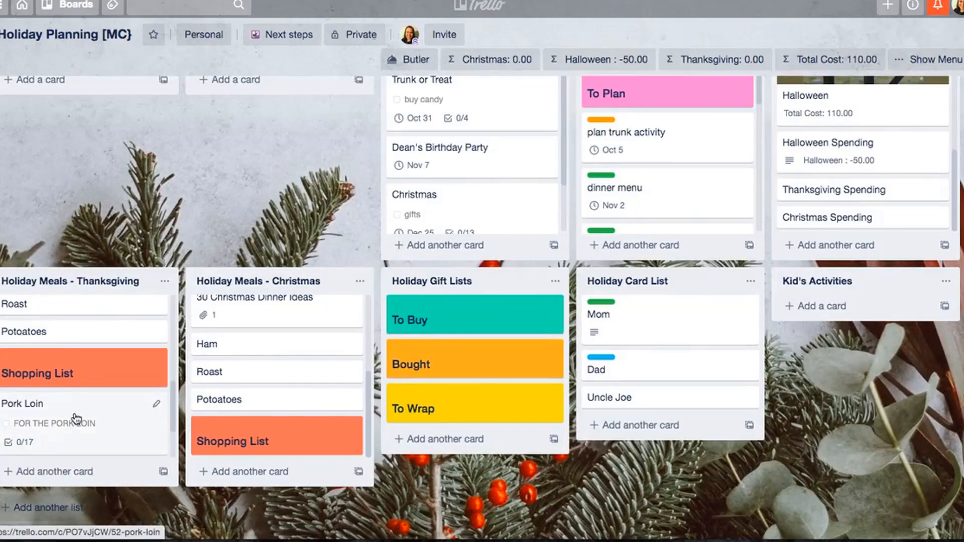
scroll(75, 417, "down", 2)
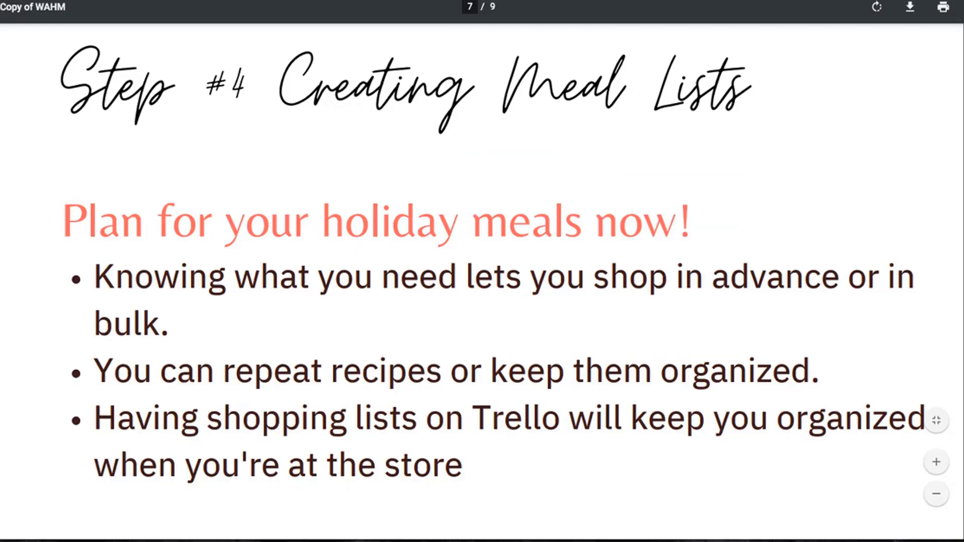
scroll(382, 413, "down", 10)
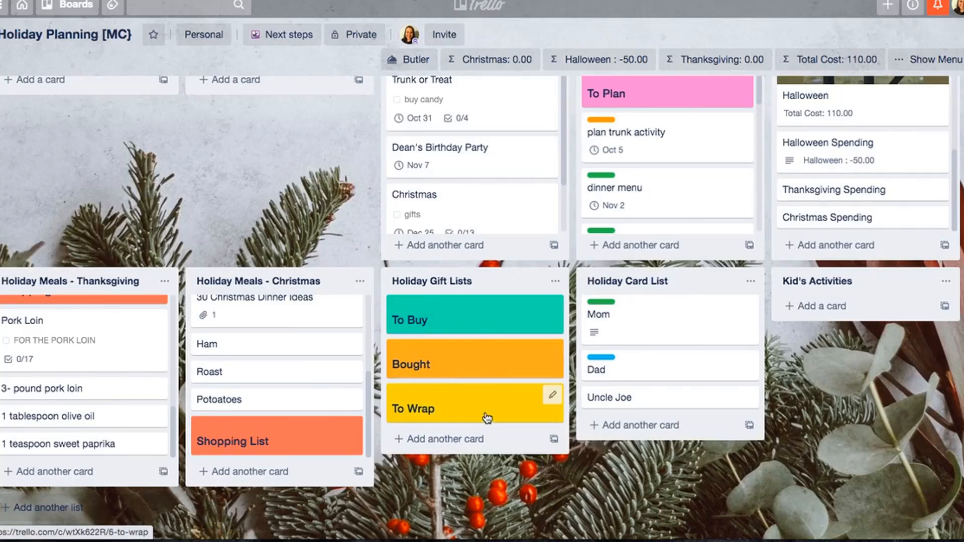
- Add two cards below To Buy in the Holiday Gift Lists list, each titled with a gift recipient's first name
type("n")
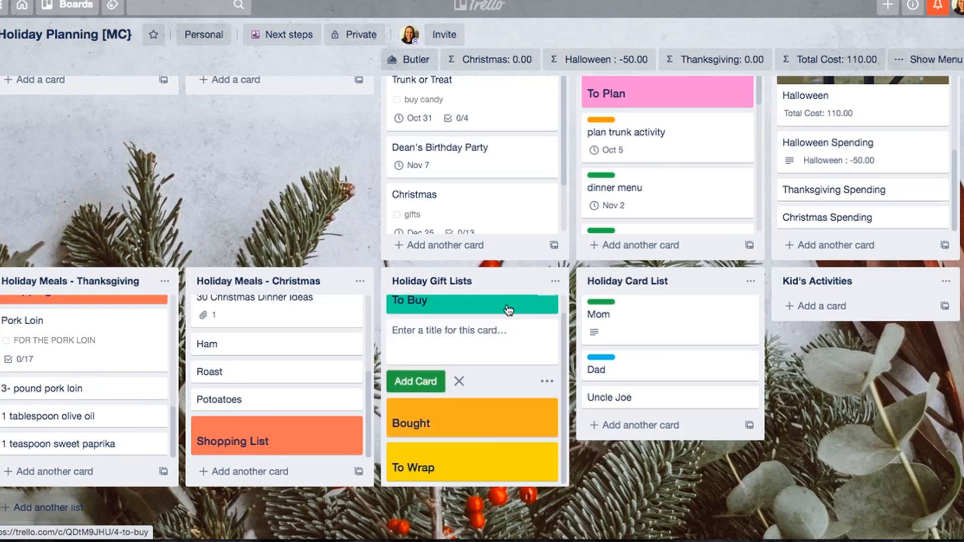
type("Stephanie")
key("Return")
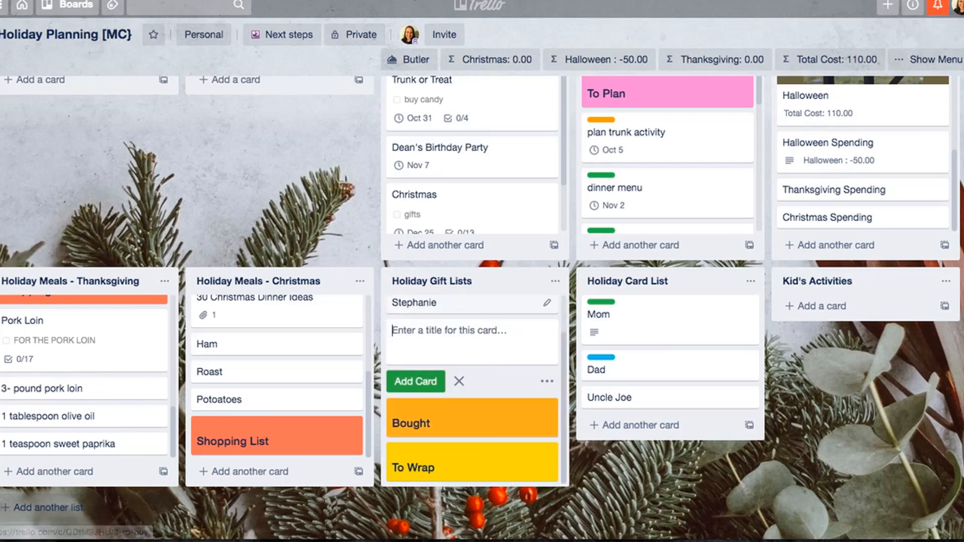
type("Lisa")
key("Return")
left_click(459, 381)
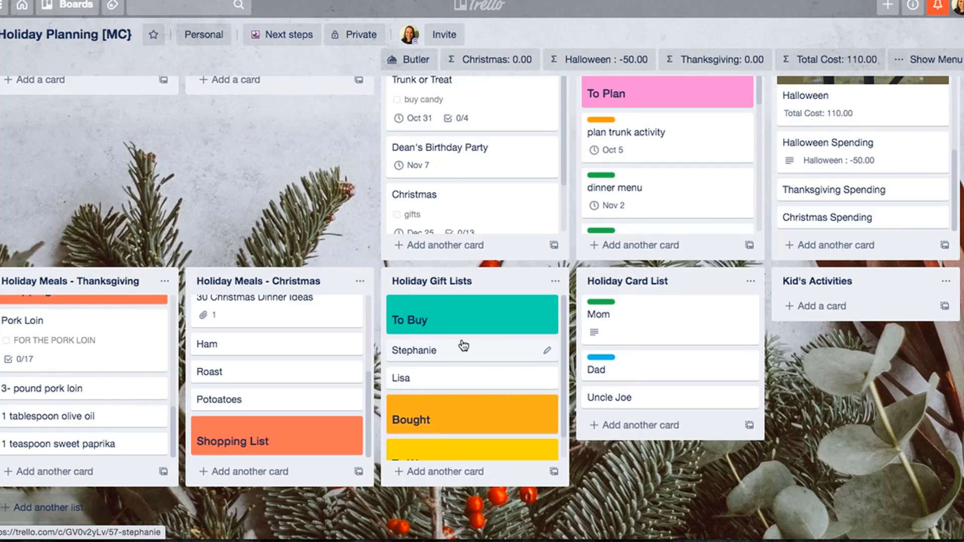
- Assign the board member to the first gift recipient's card under To Buy
left_click(463, 346)
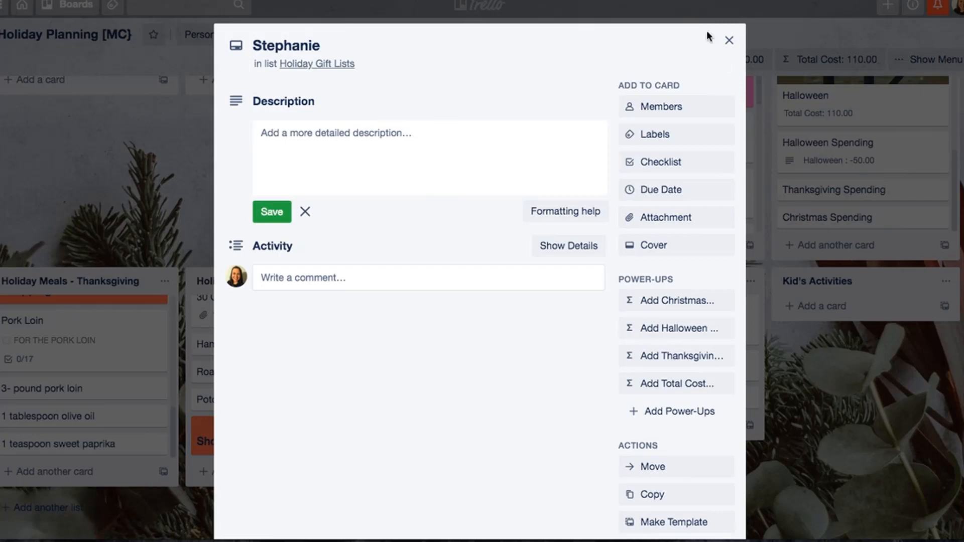
left_click(730, 41)
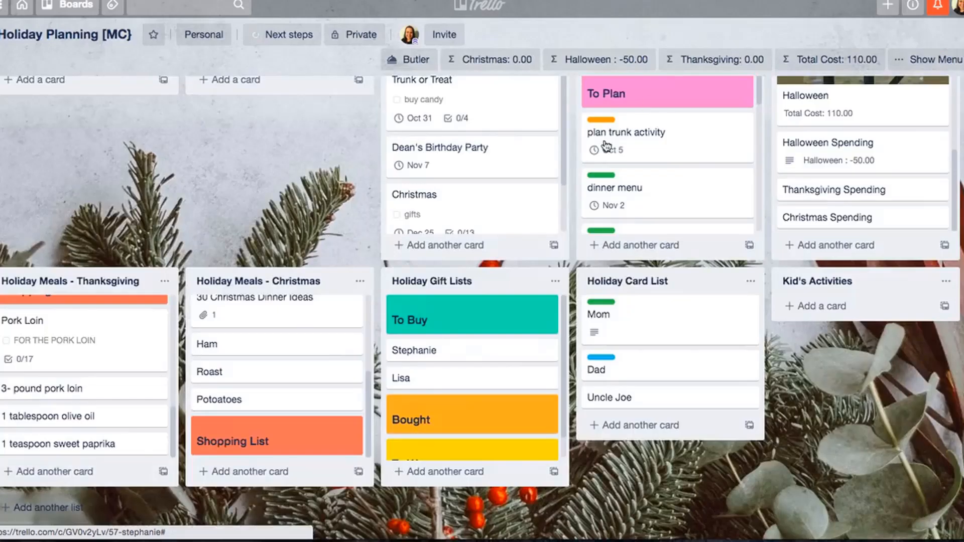
left_click(512, 349)
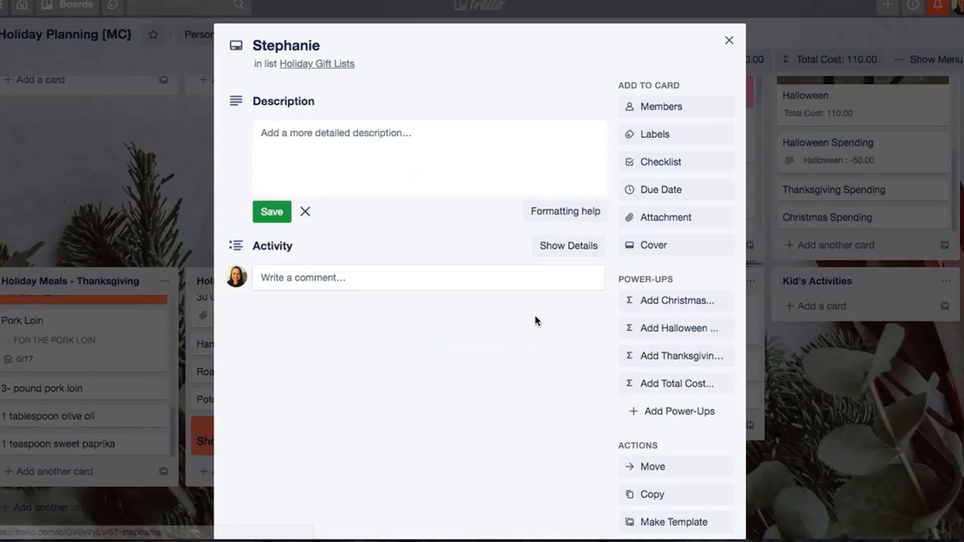
left_click(672, 113)
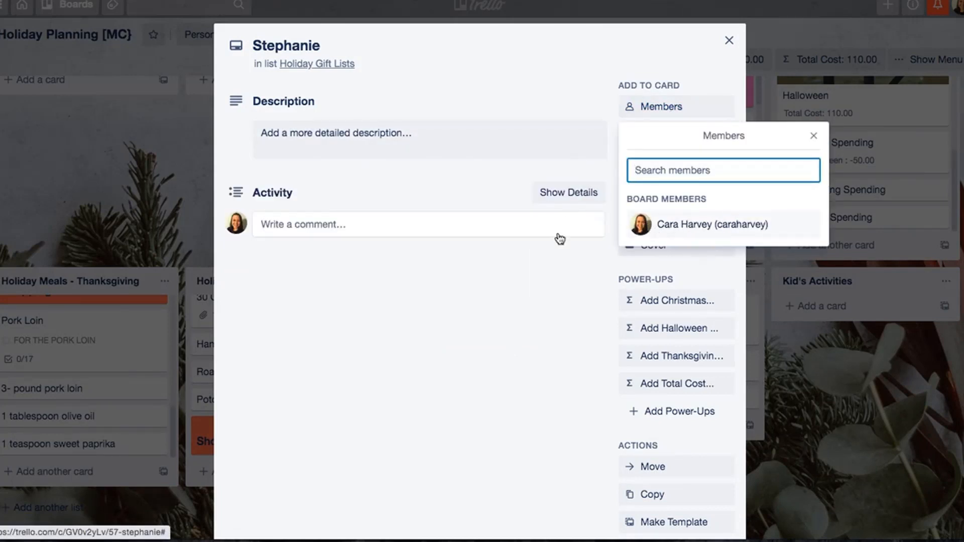
left_click(668, 227)
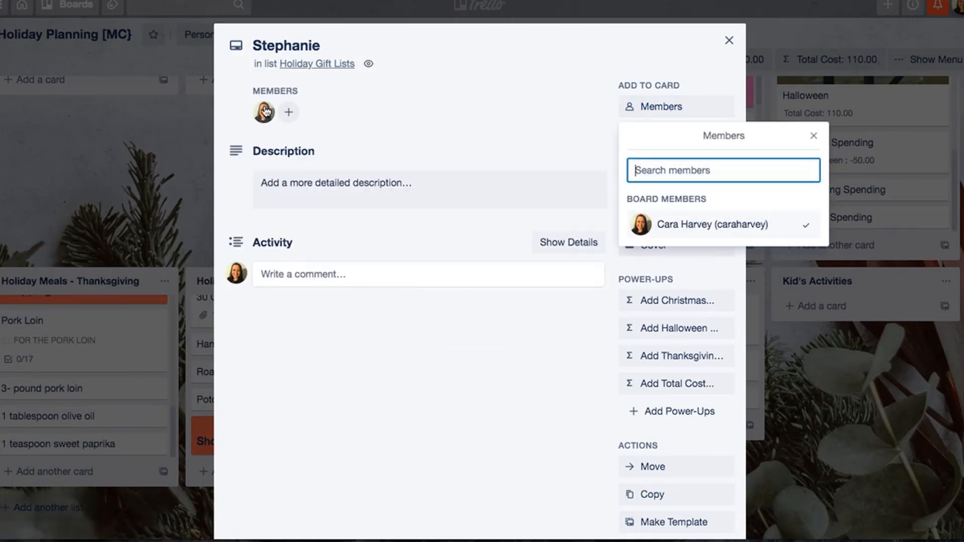
left_click(728, 41)
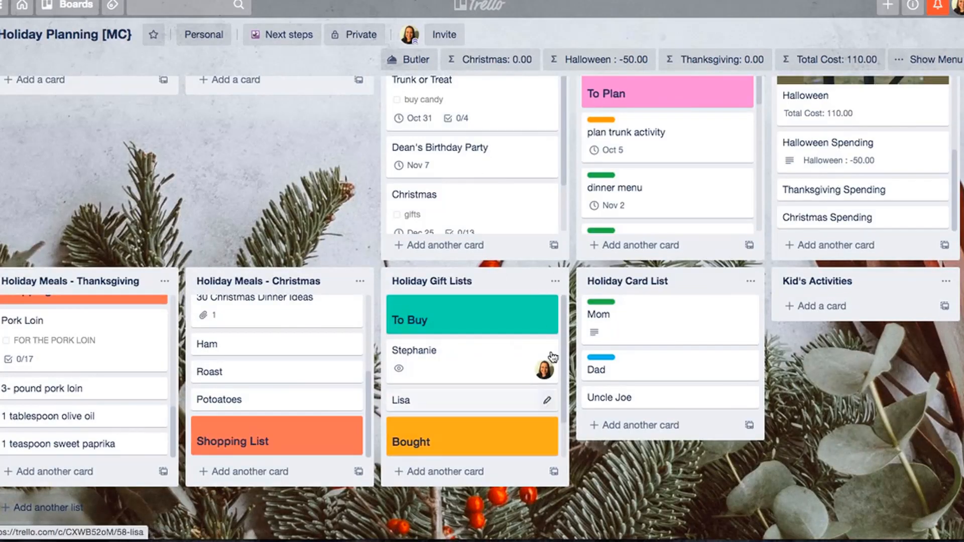
- Move the first gift recipient's card into the Bought section and save "hall closet" as its description
scroll(499, 383, "down", 1)
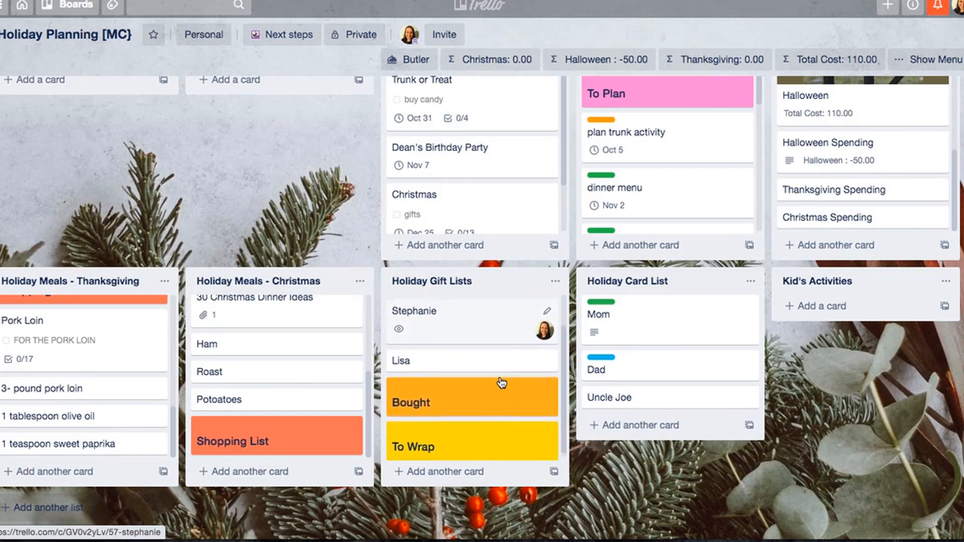
left_click_drag(466, 338, 462, 437)
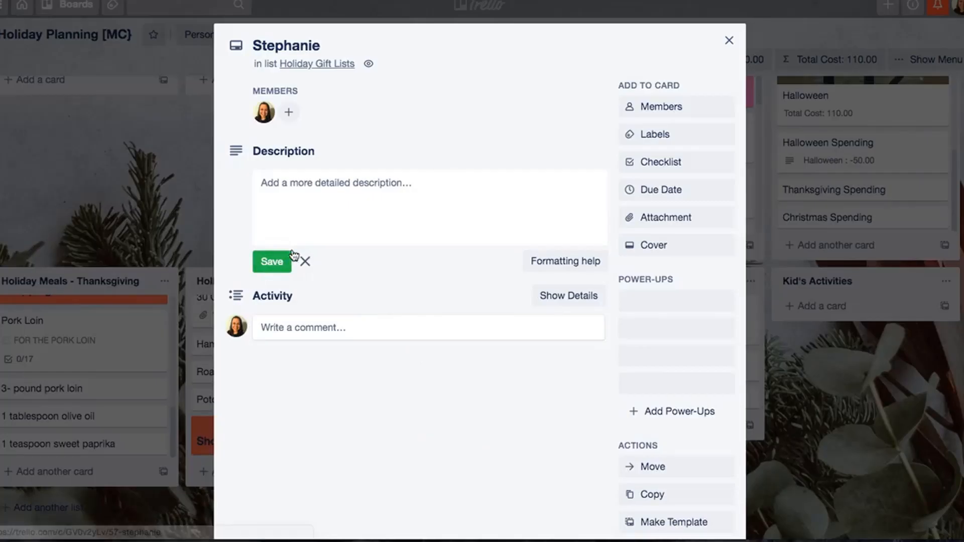
left_click(307, 223)
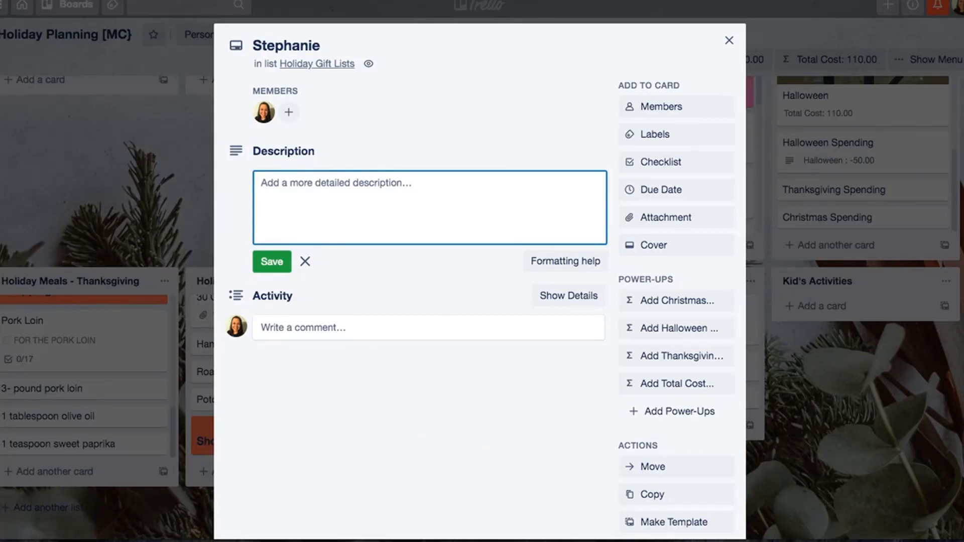
type("hall closet")
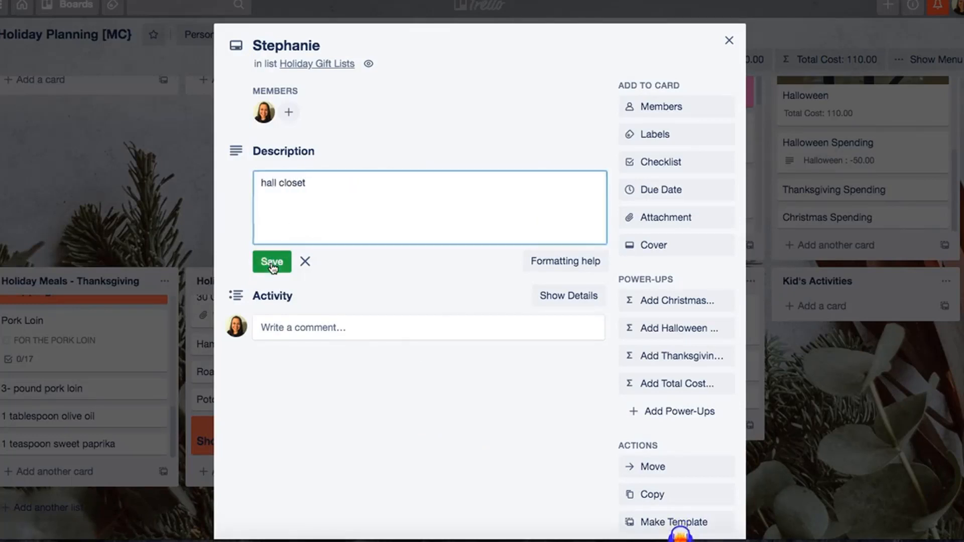
left_click(272, 261)
- Add "$12" on a new line below "hall closet" in the gift recipient card's description, save it and close the card
left_click(366, 180)
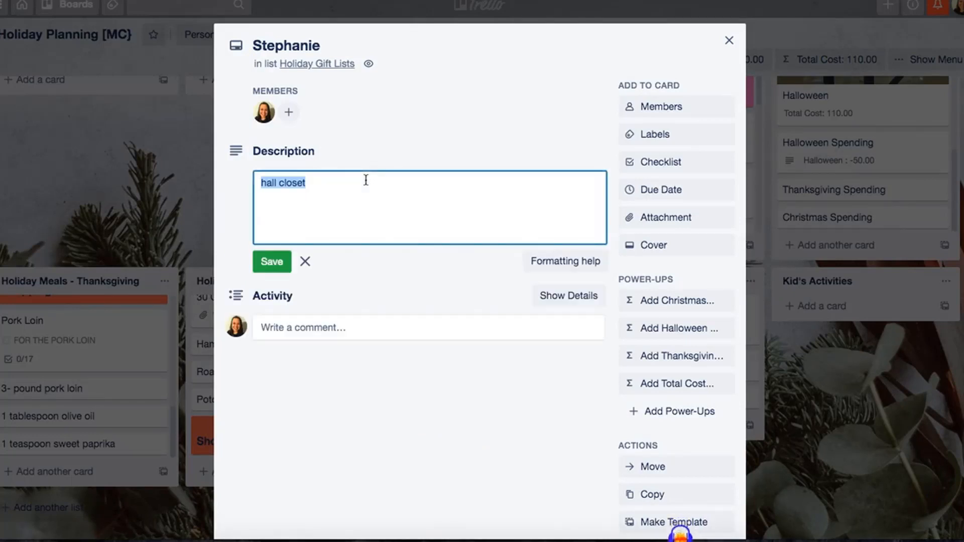
left_click(366, 180)
key("Return")
type("$12")
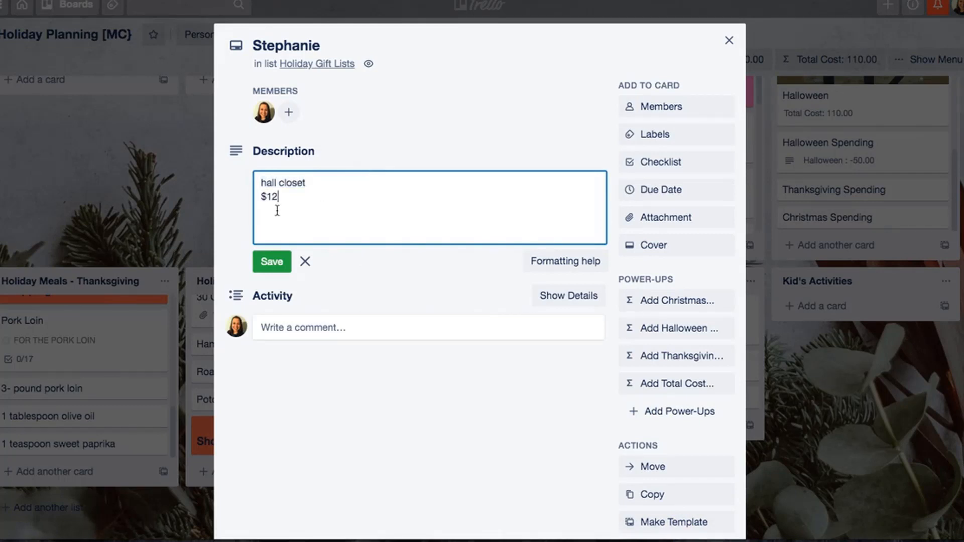
left_click(272, 262)
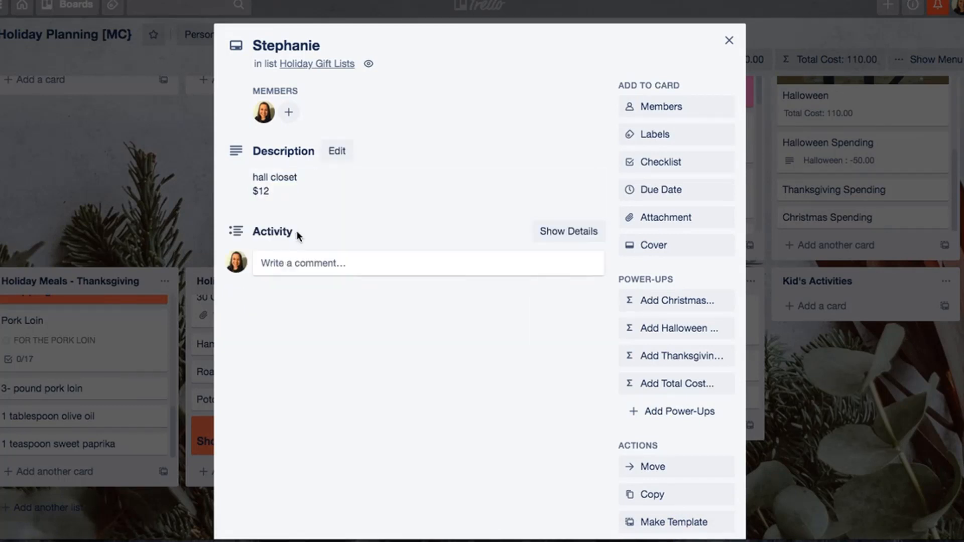
left_click(749, 42)
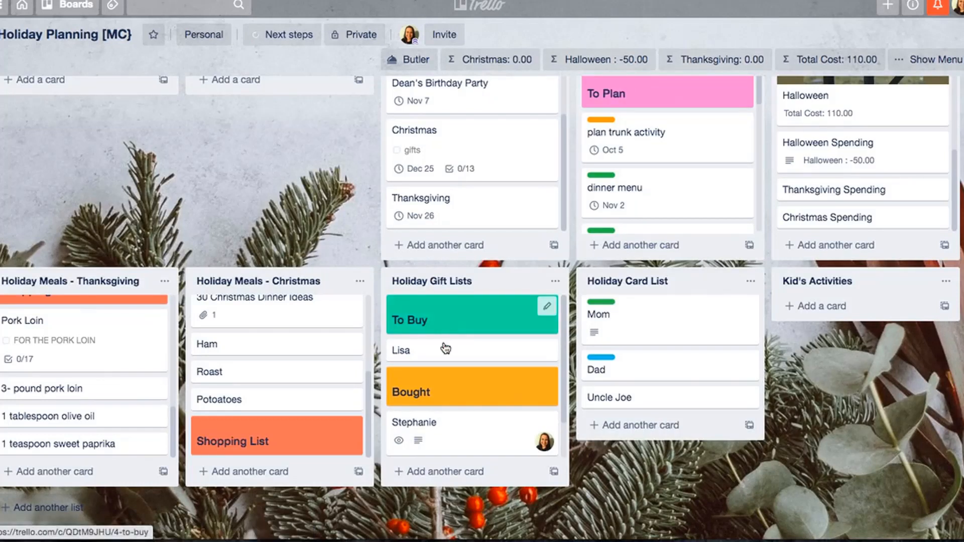
- Move the gift recipient's card with the assigned member from the Bought section back under To Buy, below the other recipient's card
scroll(433, 407, "down", 2)
mouse_move(434, 407)
left_mouse_down()
mouse_move(442, 425)
mouse_move(437, 385)
mouse_move(441, 391)
left_mouse_up()
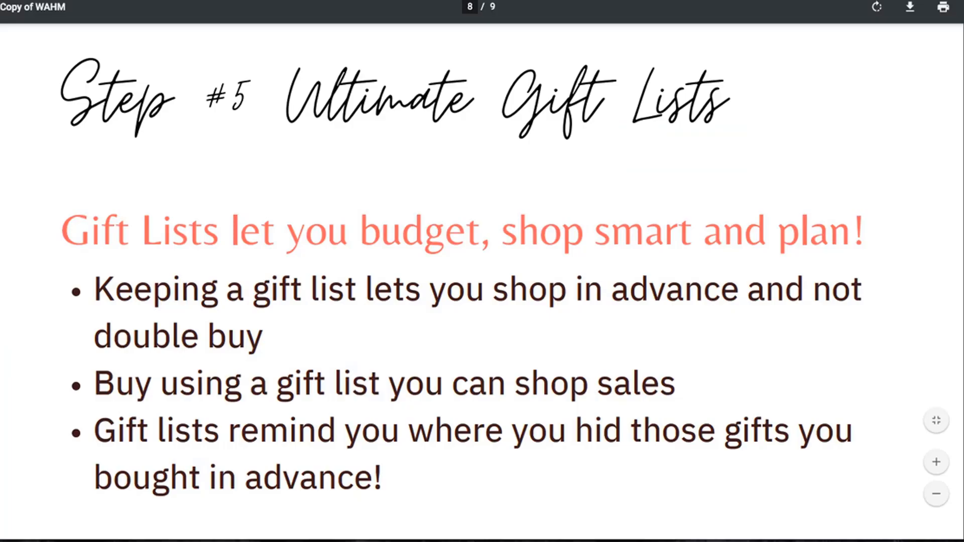
scroll(437, 215, "down", 10)
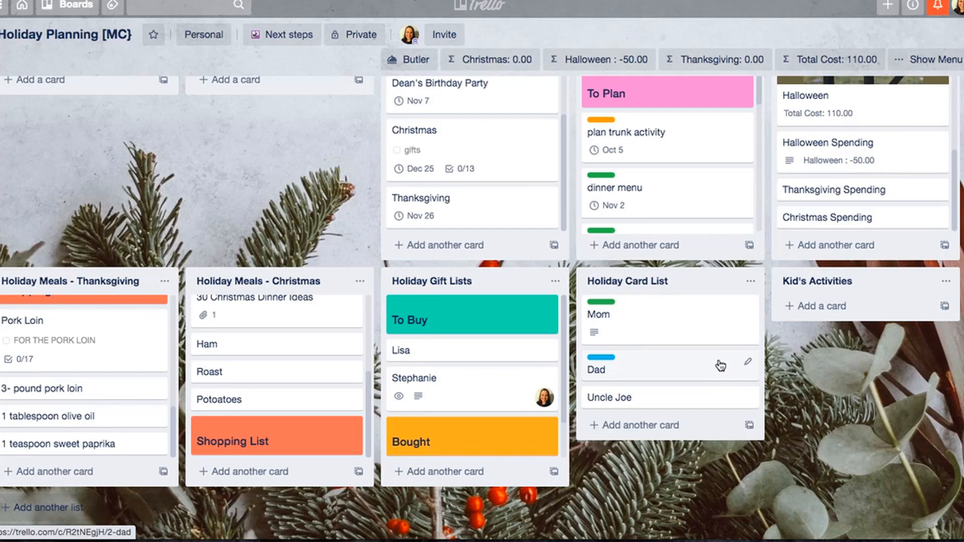
- Examine the description and available labels of the Mom card in the Holiday Card List, then close the card
left_click(653, 332)
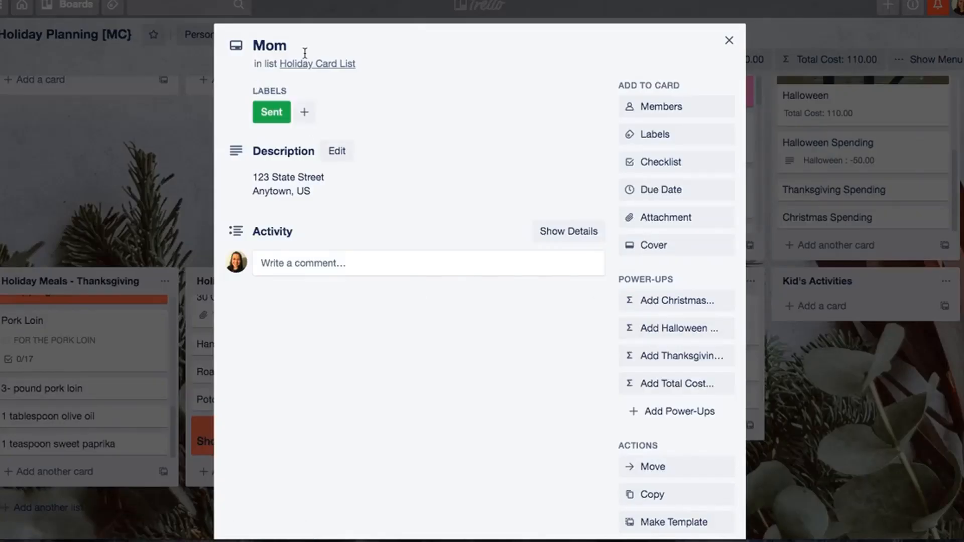
left_click(639, 135)
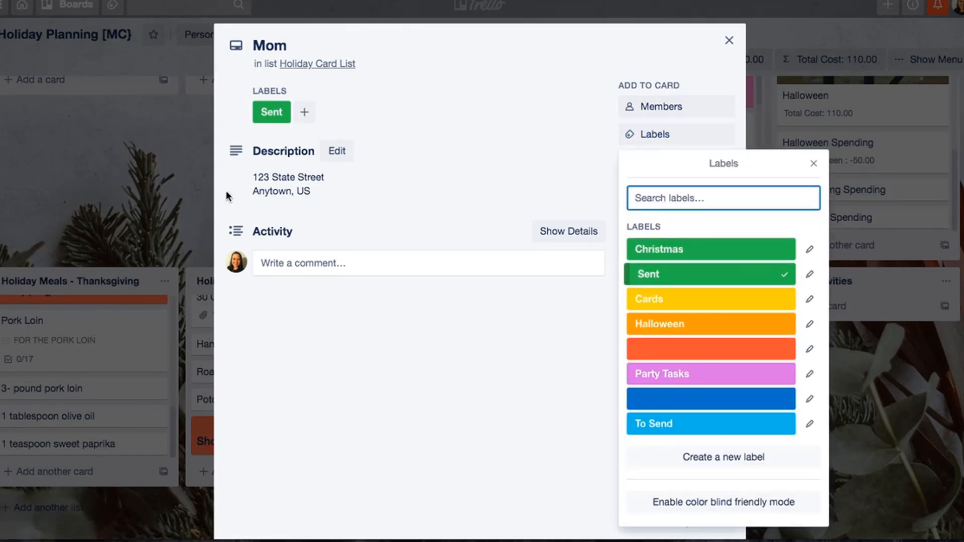
left_click(729, 40)
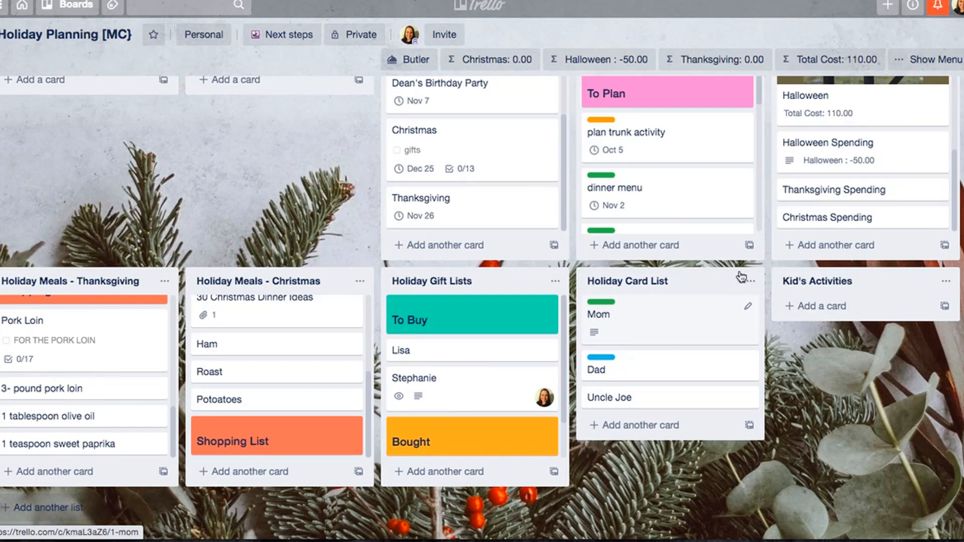
- Add a card titled "Christmas Crafts" to the Kid's Activities list
left_click(864, 306)
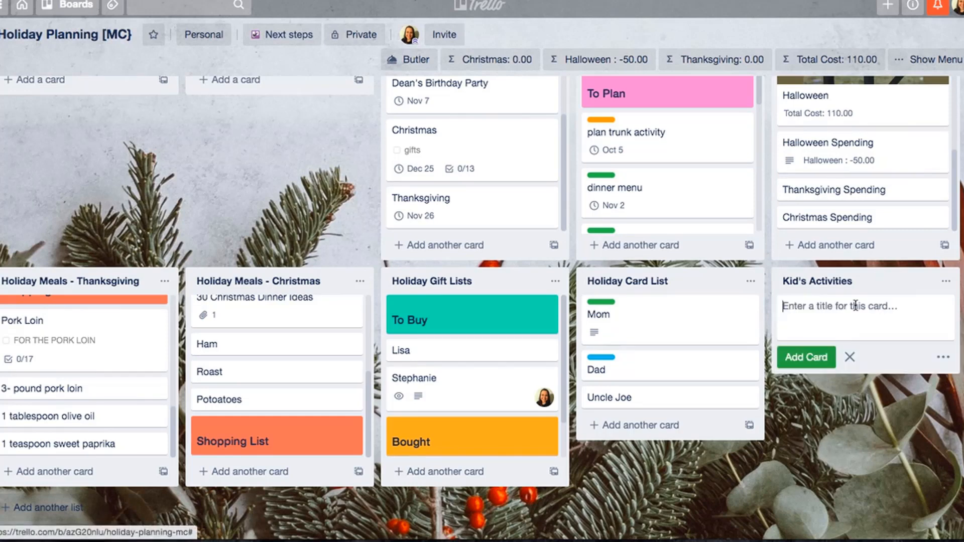
type("Christmas Crafts")
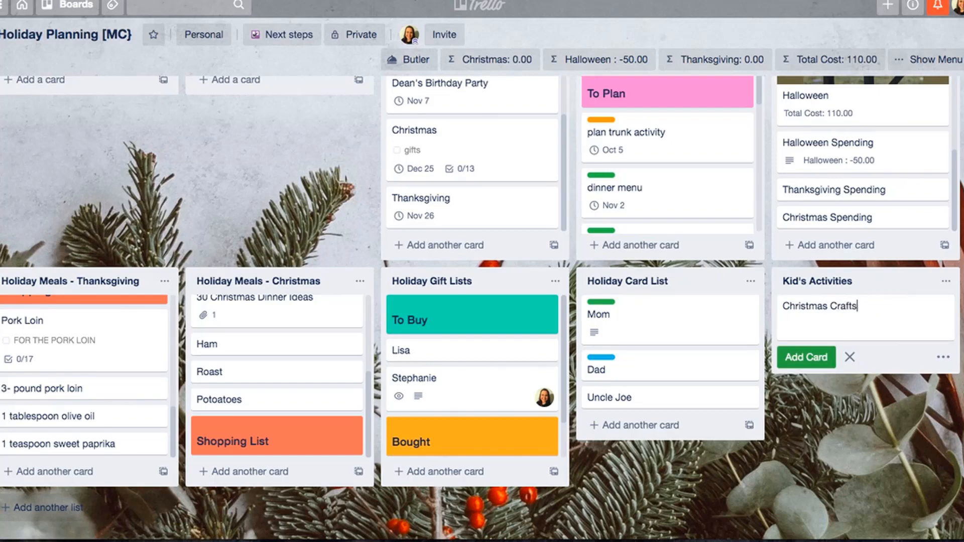
key("Return")
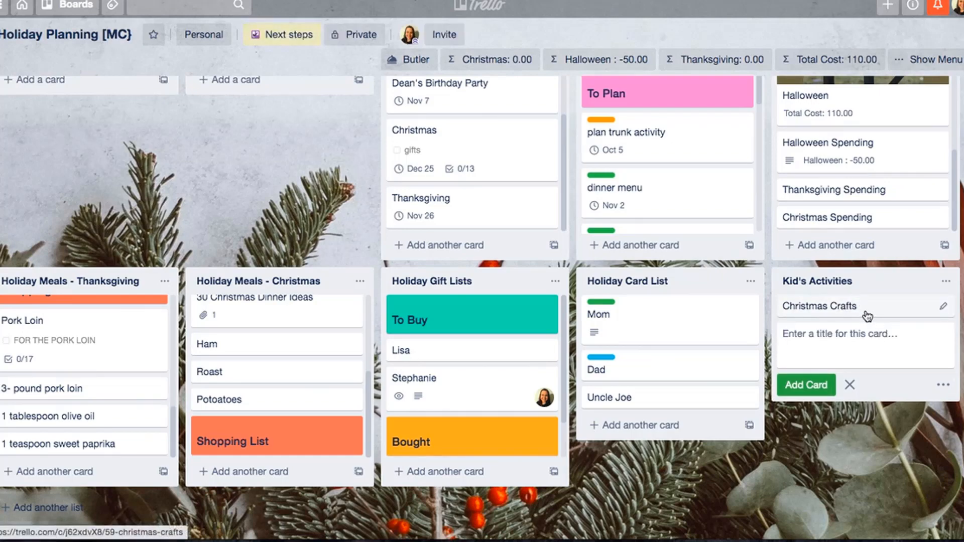
- Give the Christmas Crafts card a coral-orange cover and close the card
left_click(866, 310)
left_click(685, 245)
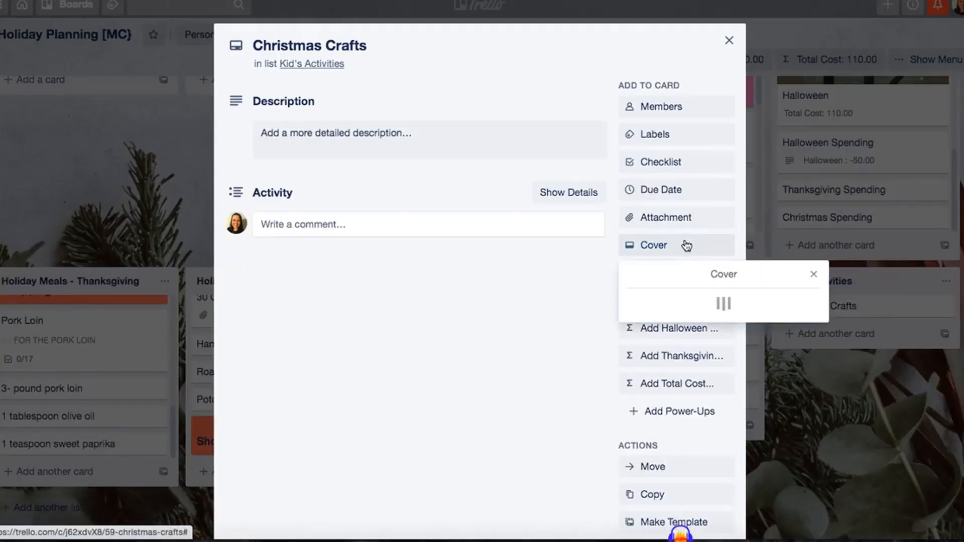
left_click(765, 292)
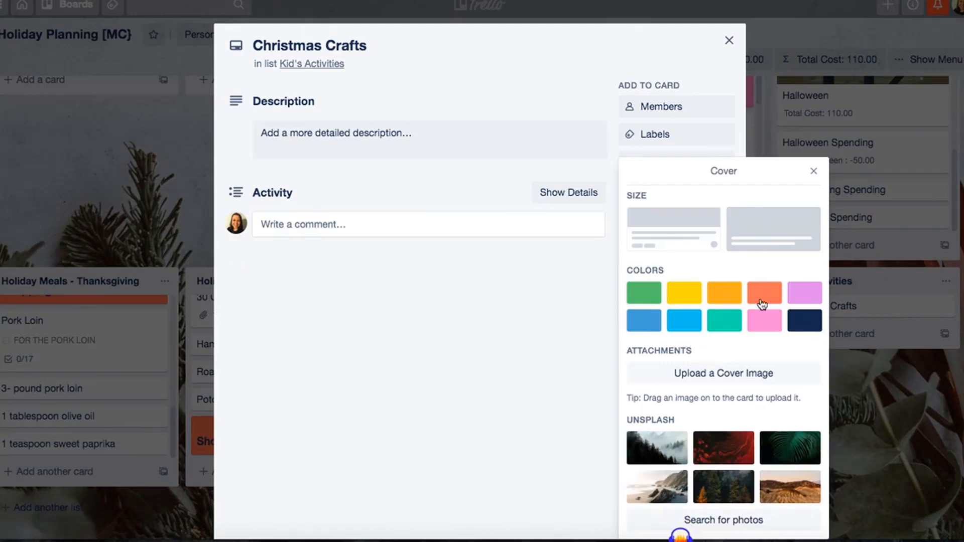
left_click(730, 40)
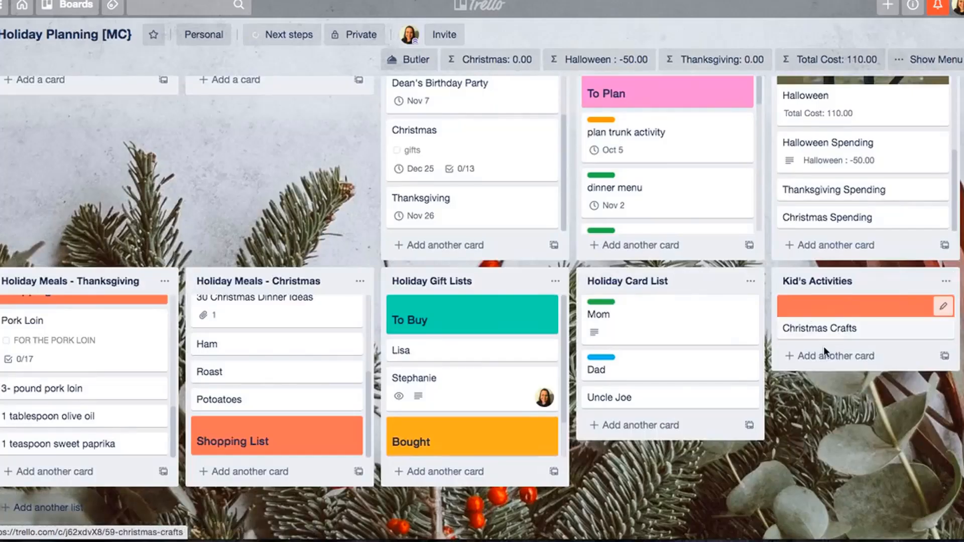
- Add two cards titled "Reindeer" and "Tree Craft" below Christmas Crafts in the Kid's Activities list
left_click(825, 351)
type("Reind")
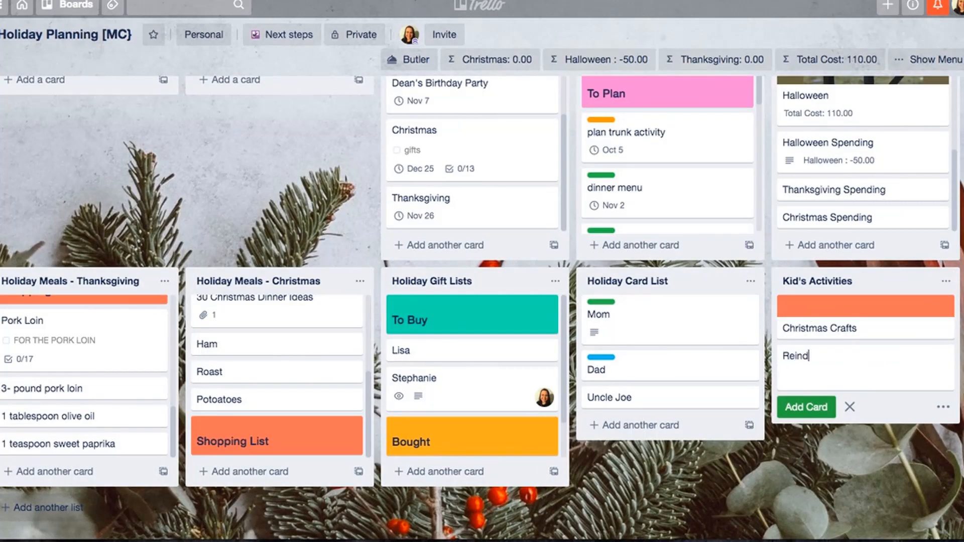
type("rea")
type("er")
key("Return")
type("Tr")
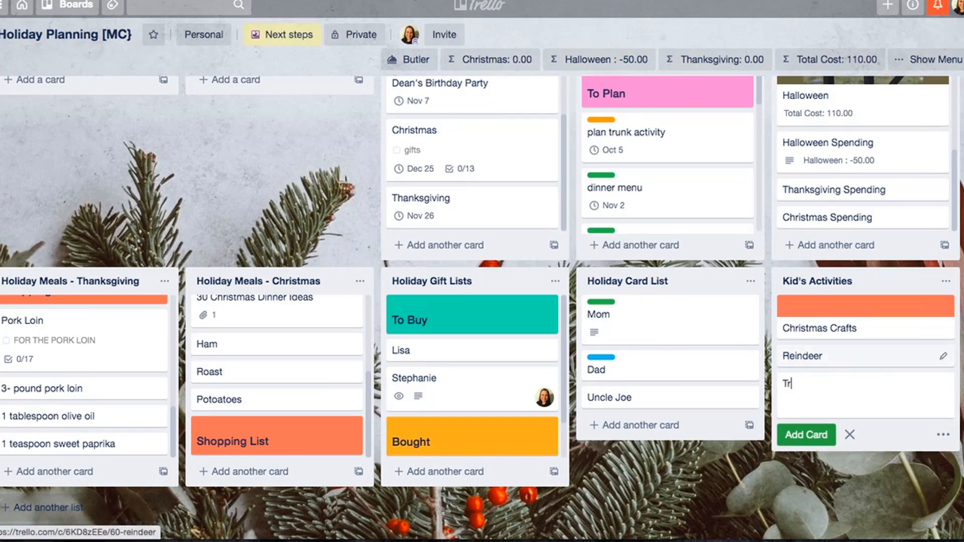
type("ee Craft")
key("Return")
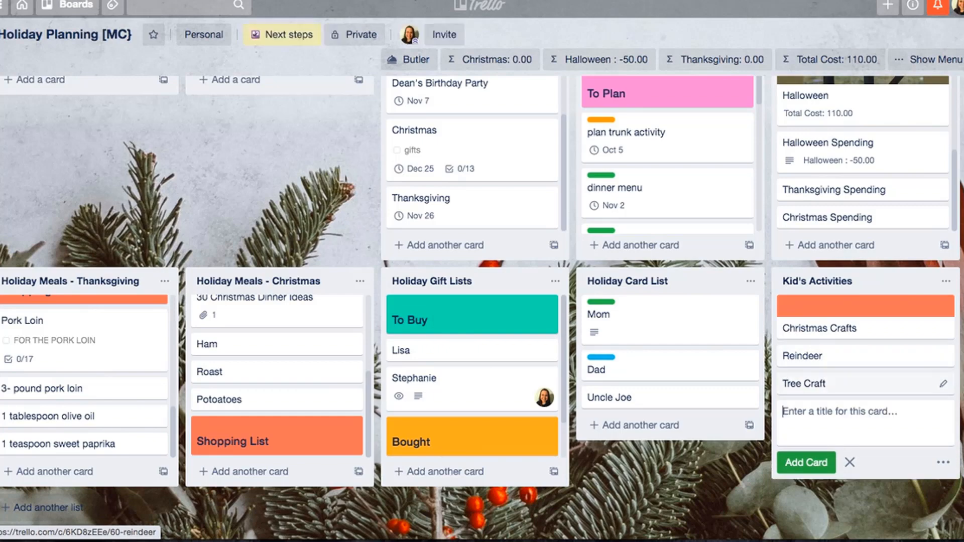
- View the Reindeer card's details, close the card and look over the board's lists
left_click(803, 356)
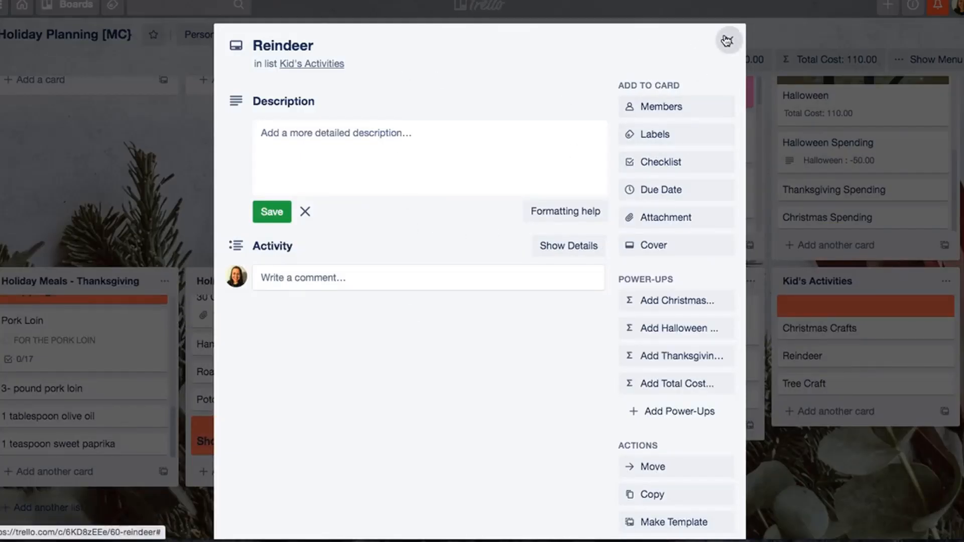
left_click(729, 40)
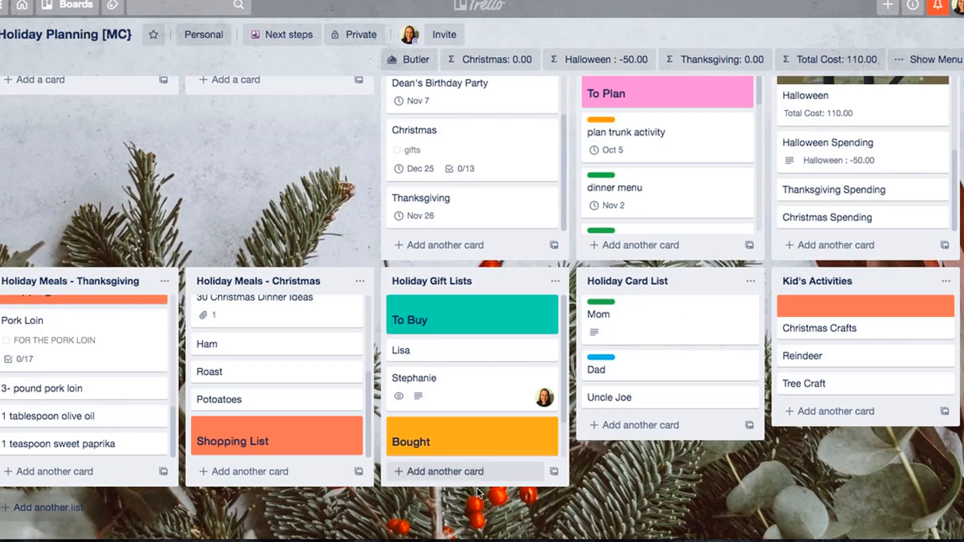
scroll(507, 374, "up", 2)
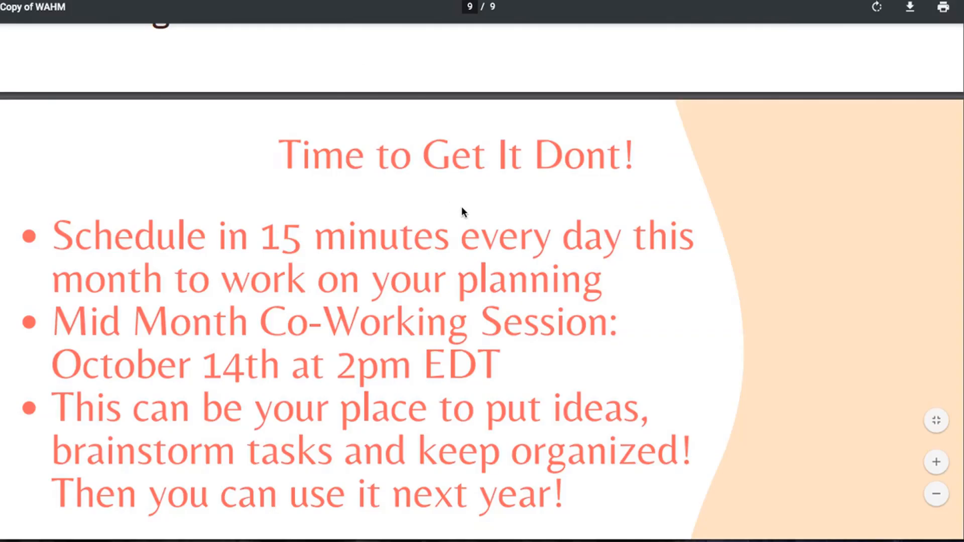
scroll(462, 211, "up", 2)
scroll(462, 211, "down", 4)
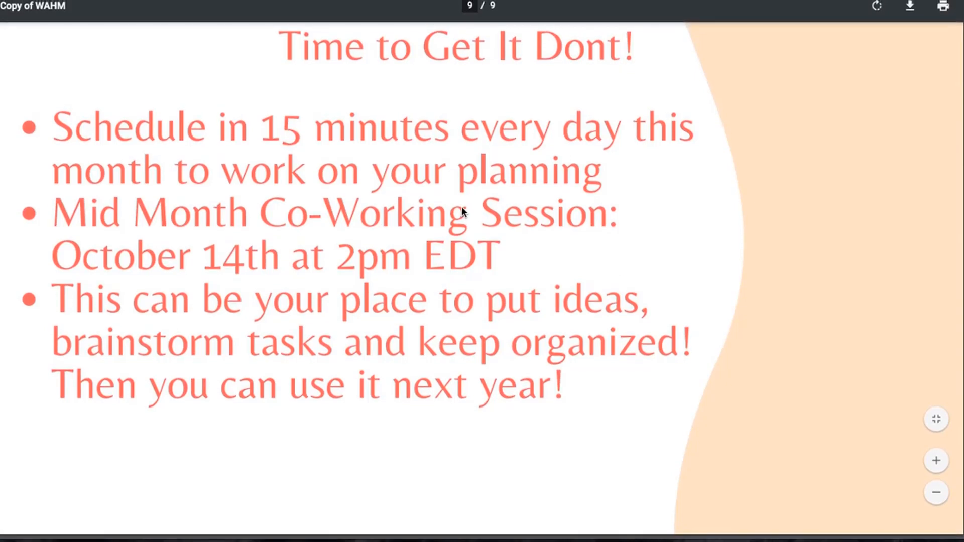